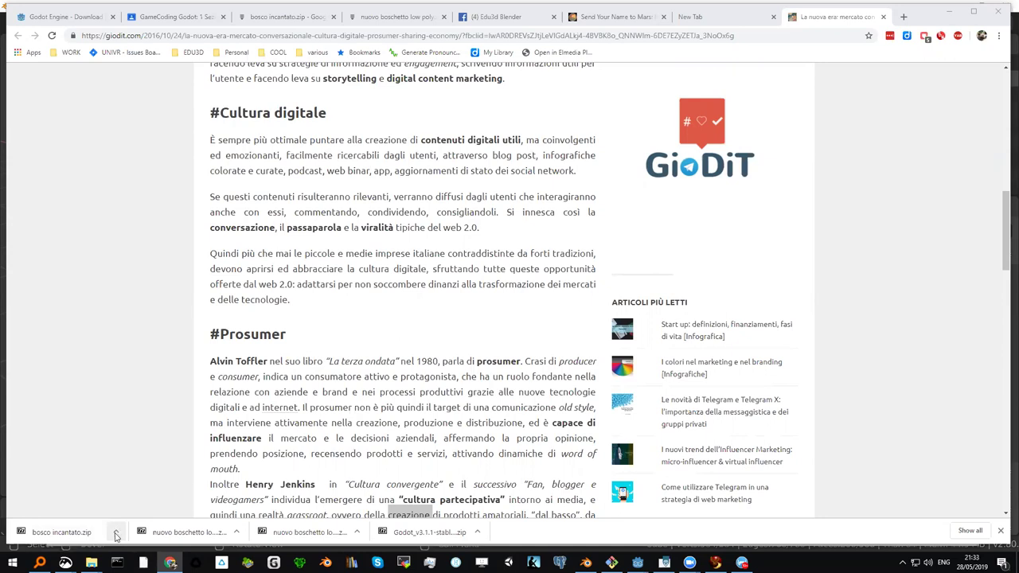
Step: Show the downloaded bosco incantato.zip in its Download folder and move that window left
click(116, 533)
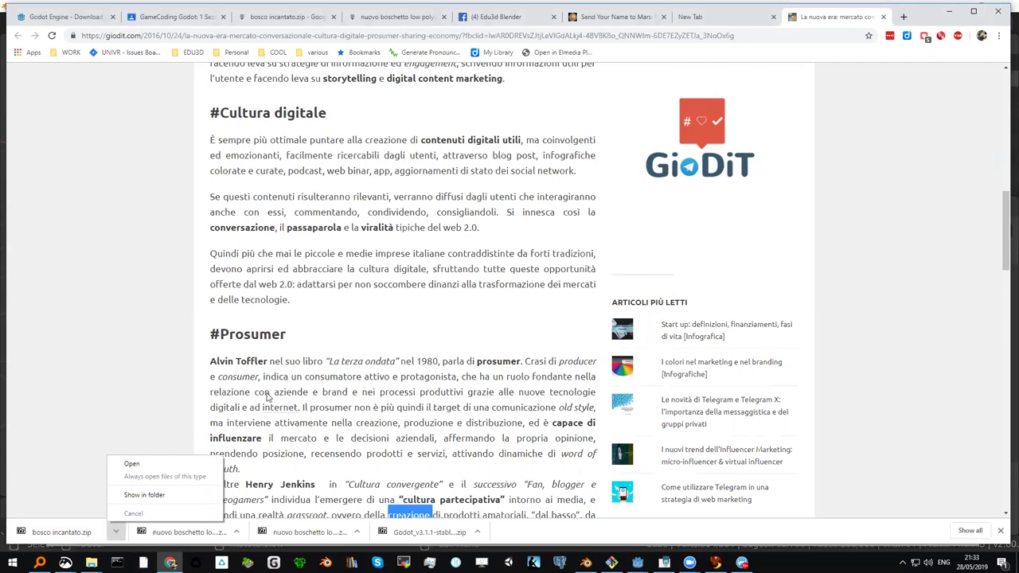
click(162, 496)
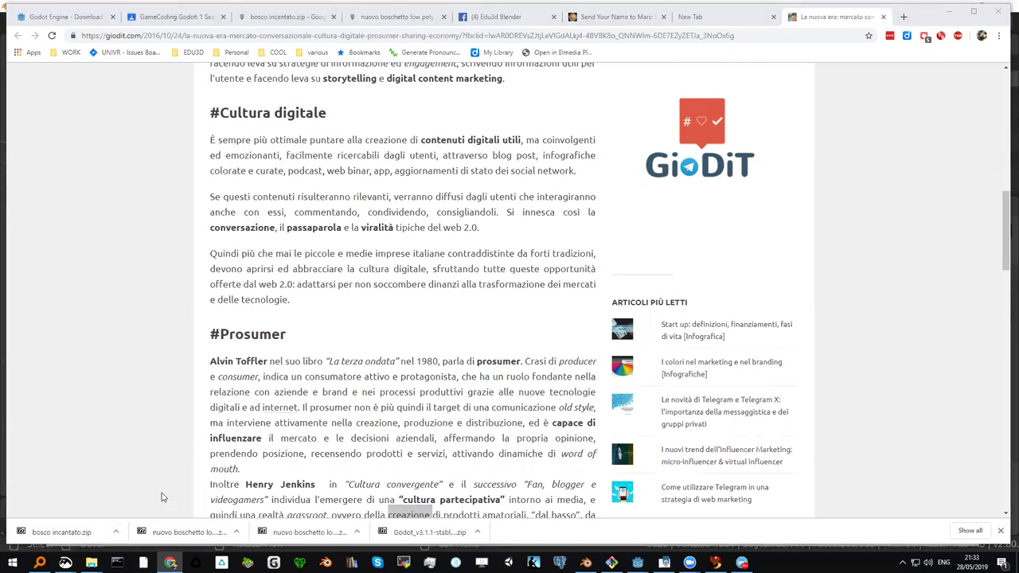
drag(573, 135, 449, 128)
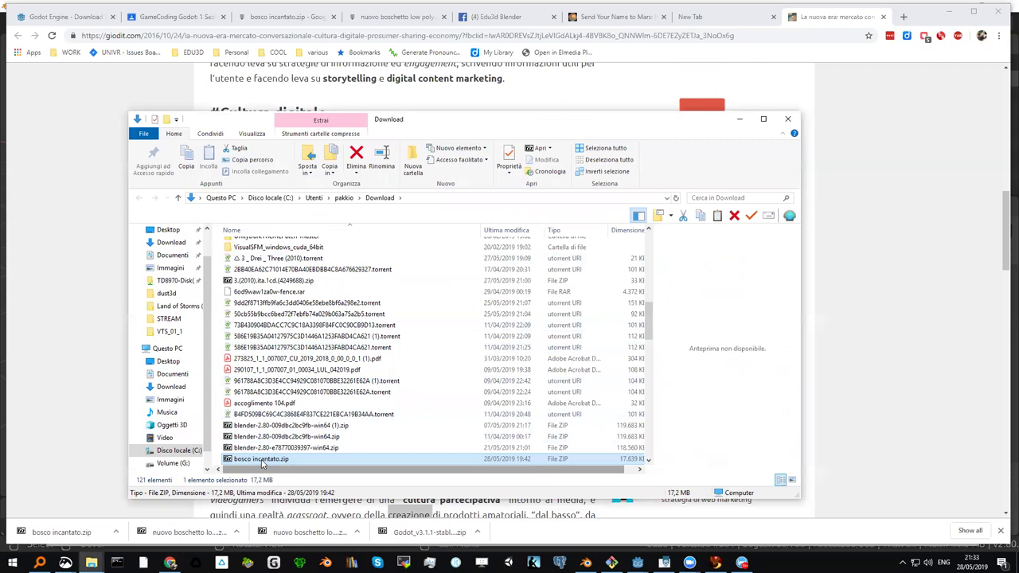
Step: Open bosco incantato.zip in 7-Zip, enter its assets folder and select bosco incantato-col.blend
double_click(258, 460)
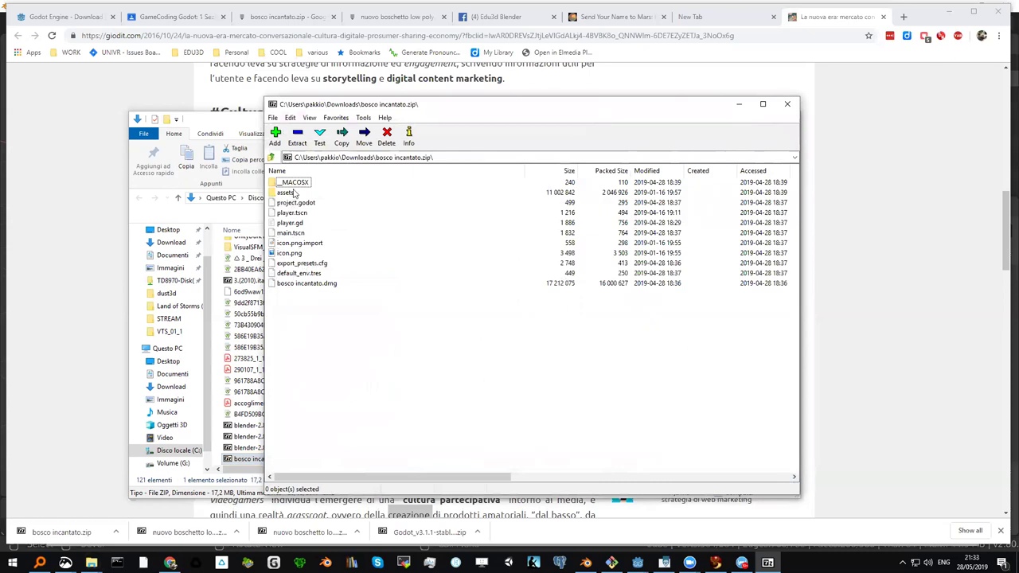
double_click(288, 194)
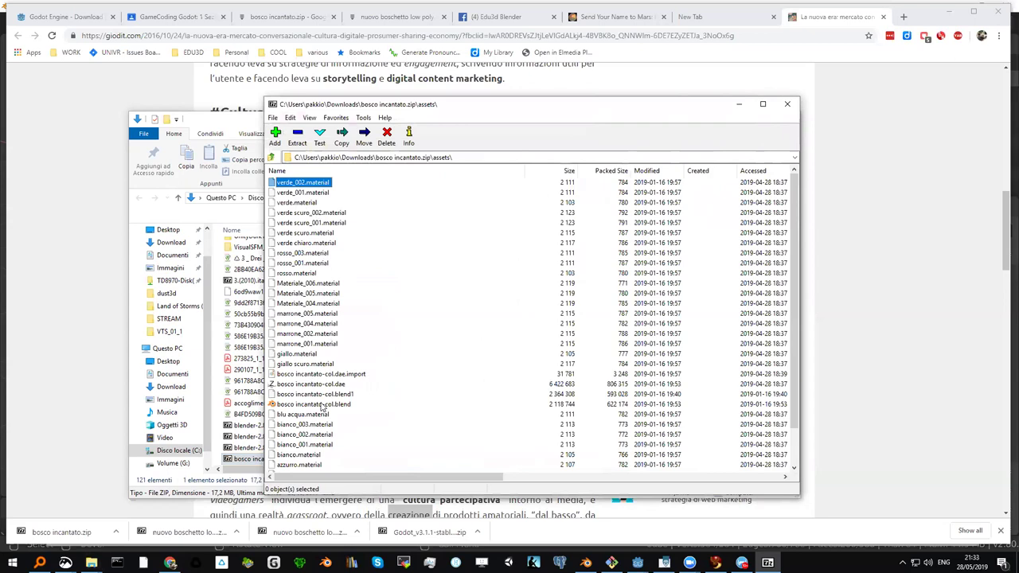
click(322, 405)
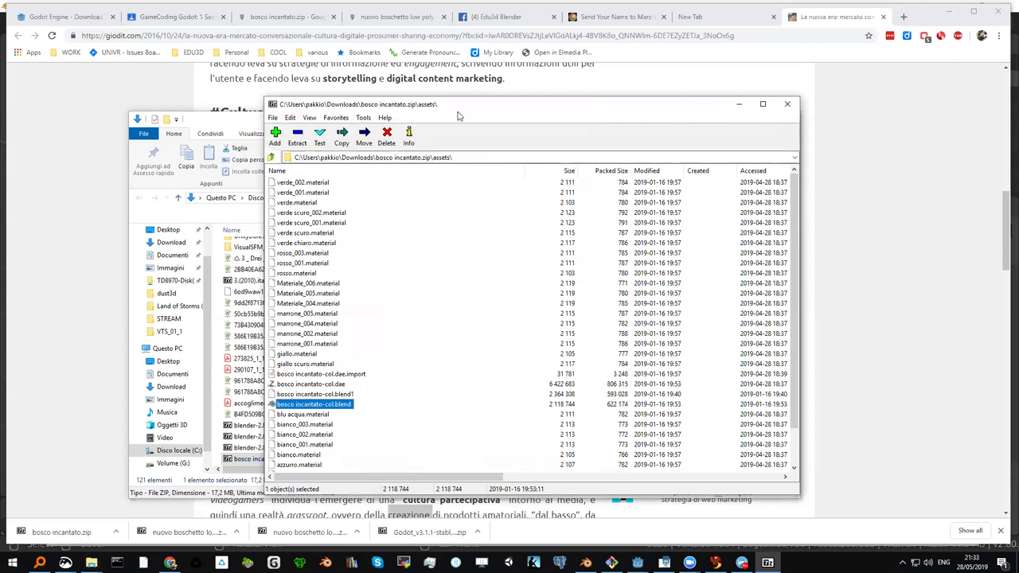
drag(459, 111, 445, 87)
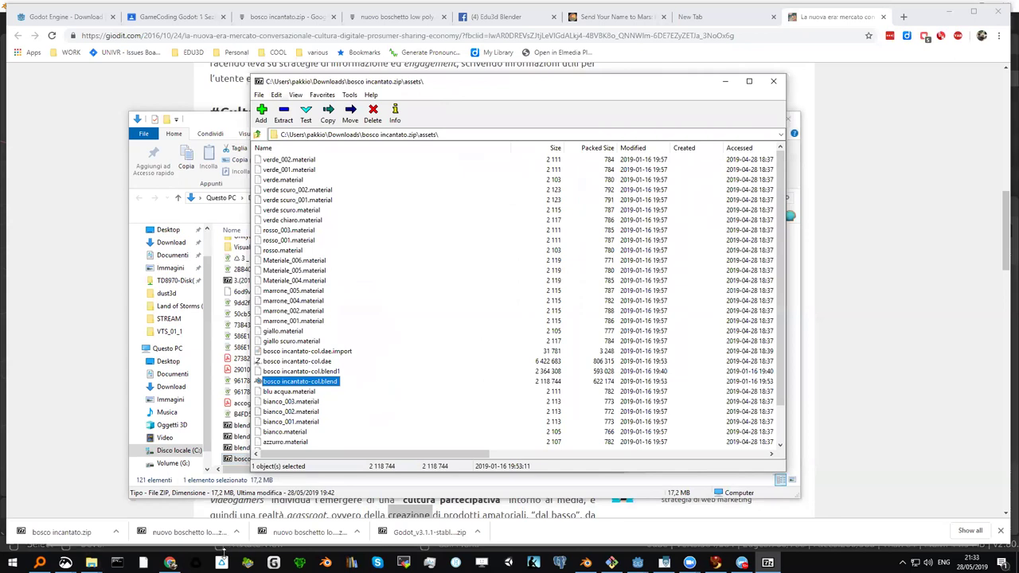
Step: Bring the godot folder forward, select bosco incantato-col.blend, then switch to Blender
click(91, 563)
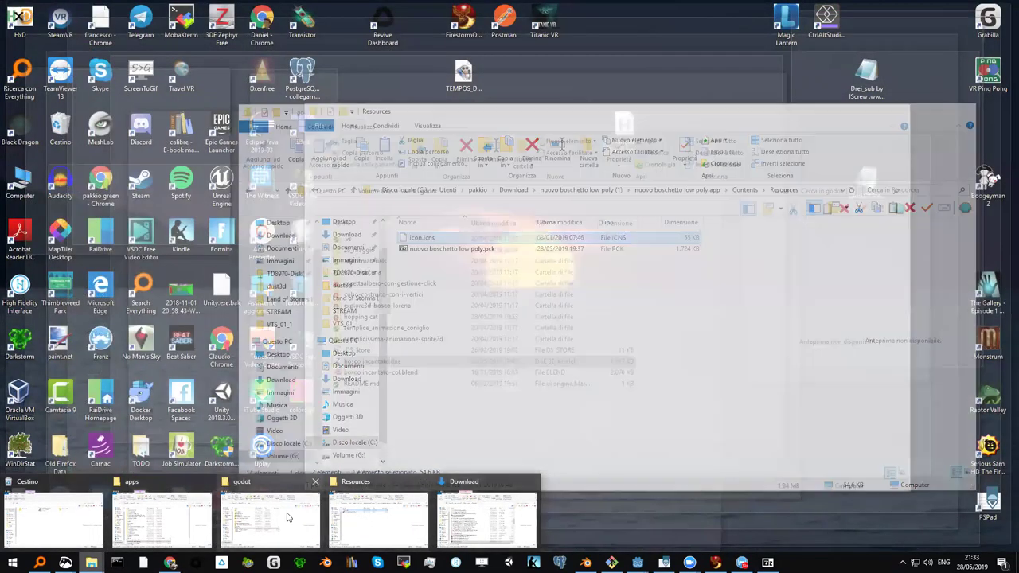
click(271, 521)
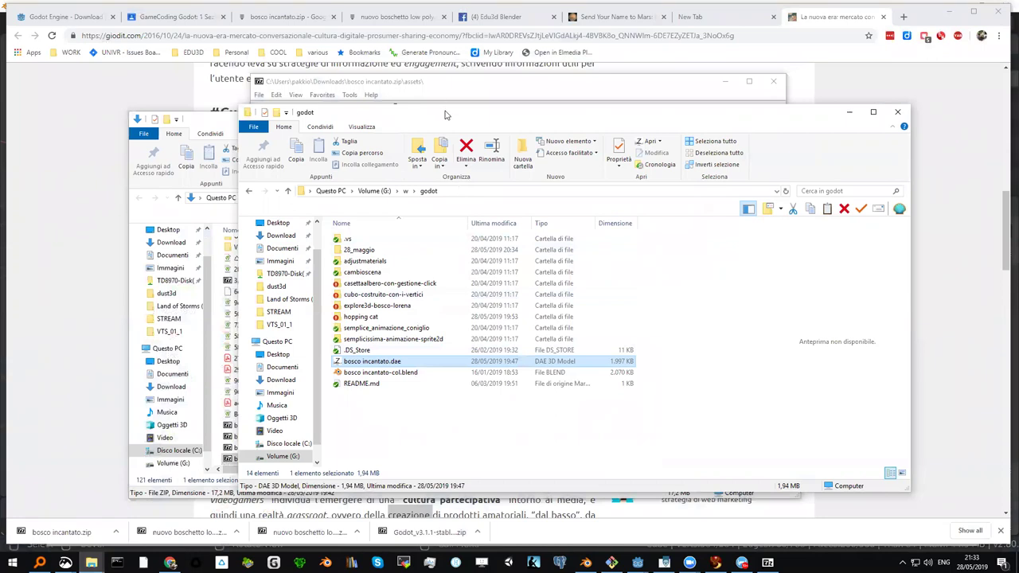
drag(445, 115, 452, 80)
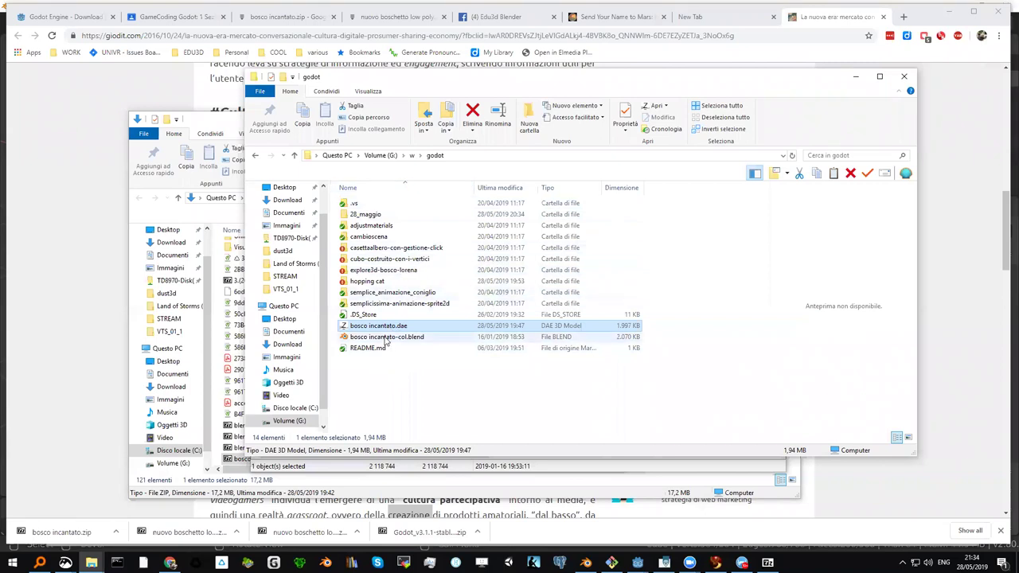
click(386, 338)
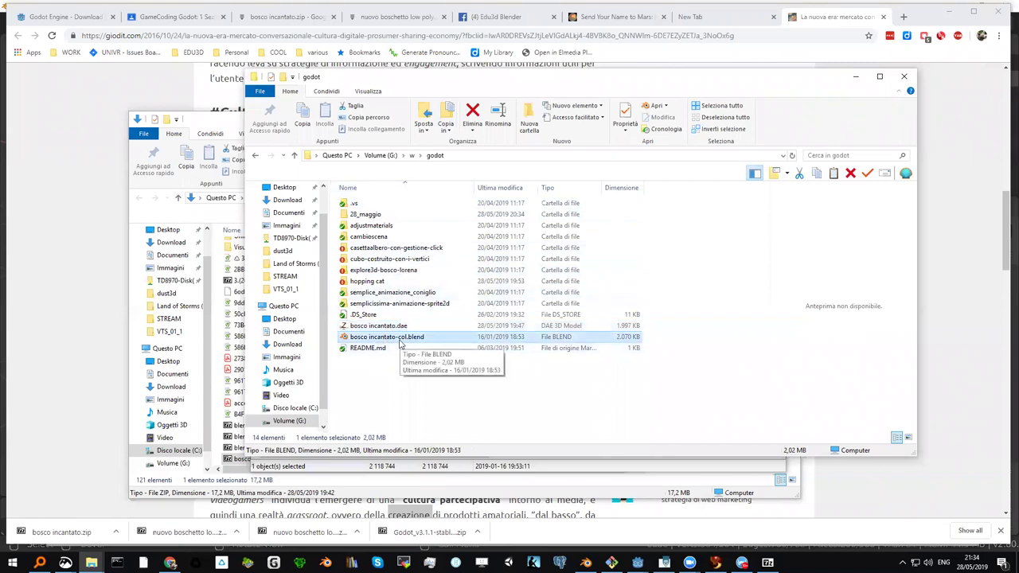
mouse_move(586, 563)
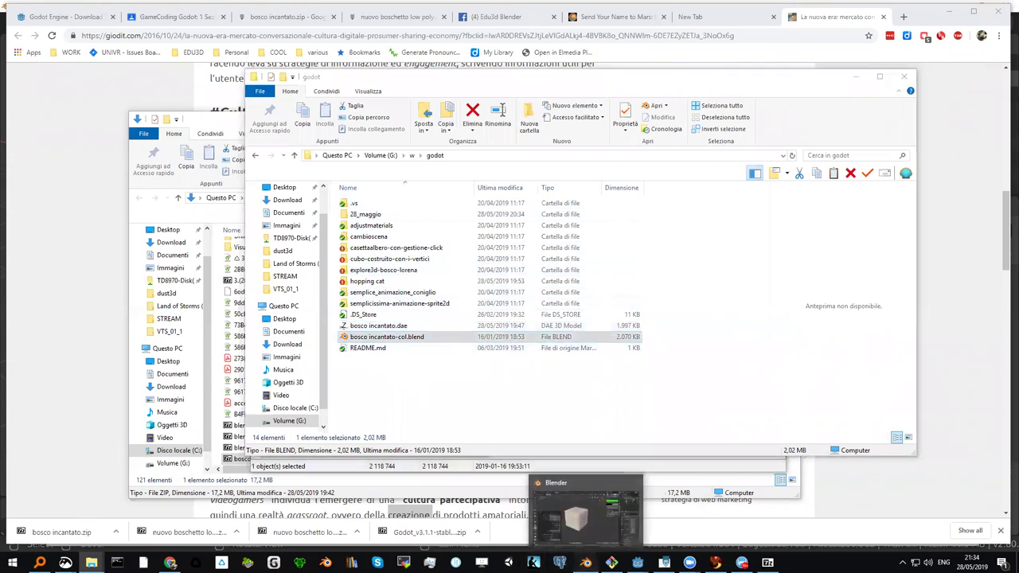
click(585, 562)
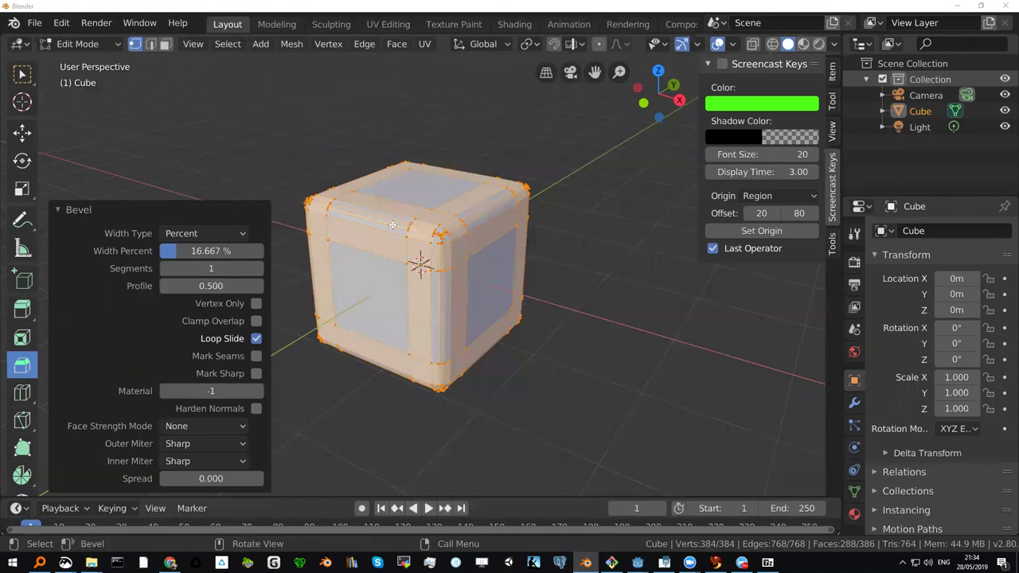
Step: Start a new General Blender file discarding the cube, then bring the godot folder forward
click(40, 25)
mouse_move(52, 45)
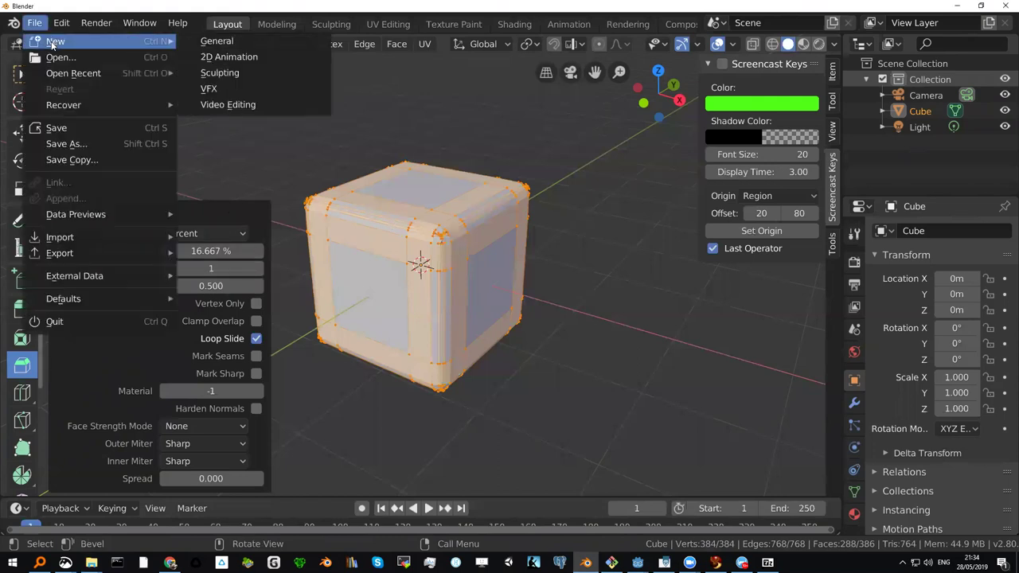
click(203, 41)
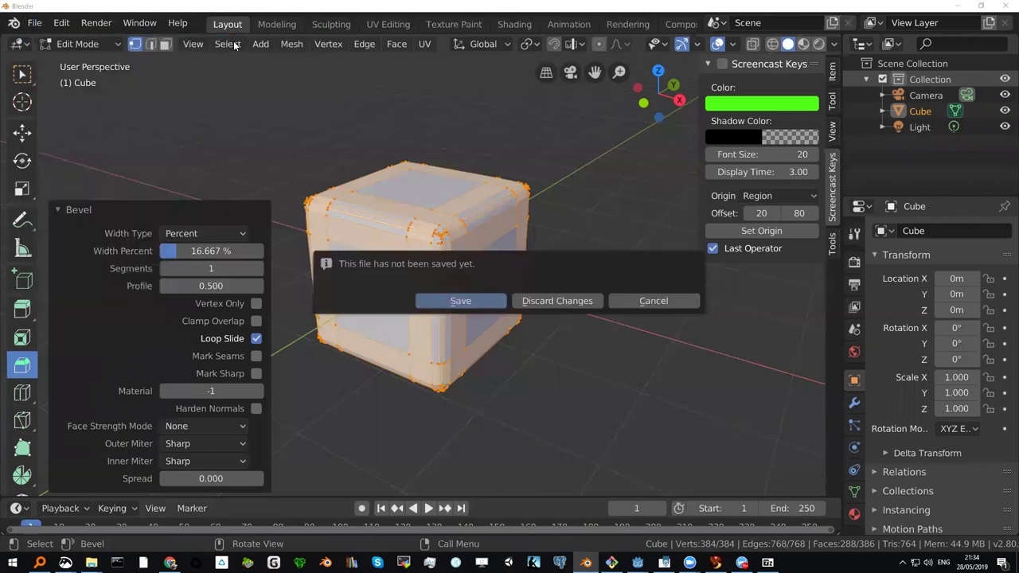
click(560, 304)
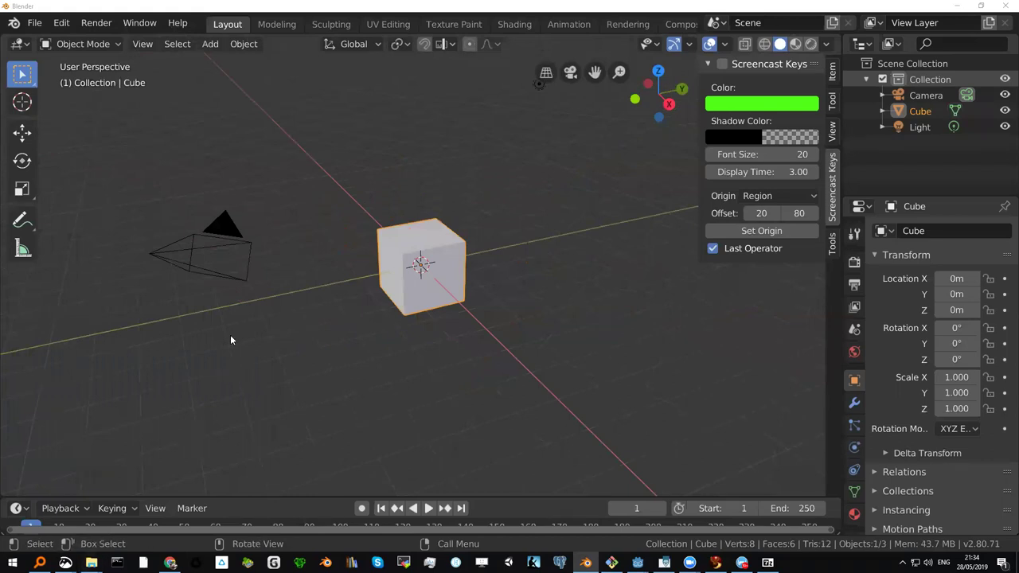
mouse_move(91, 563)
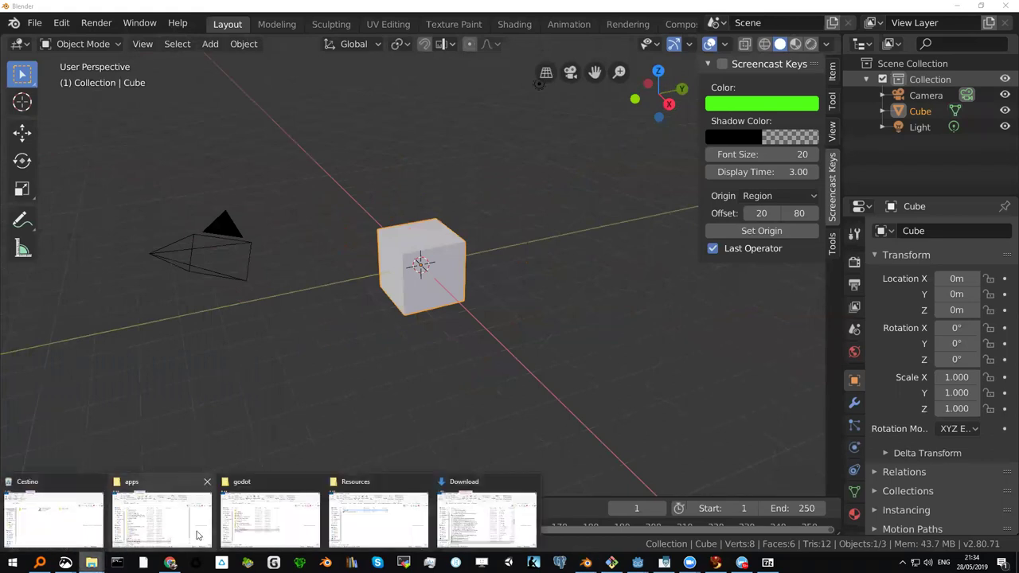
click(307, 522)
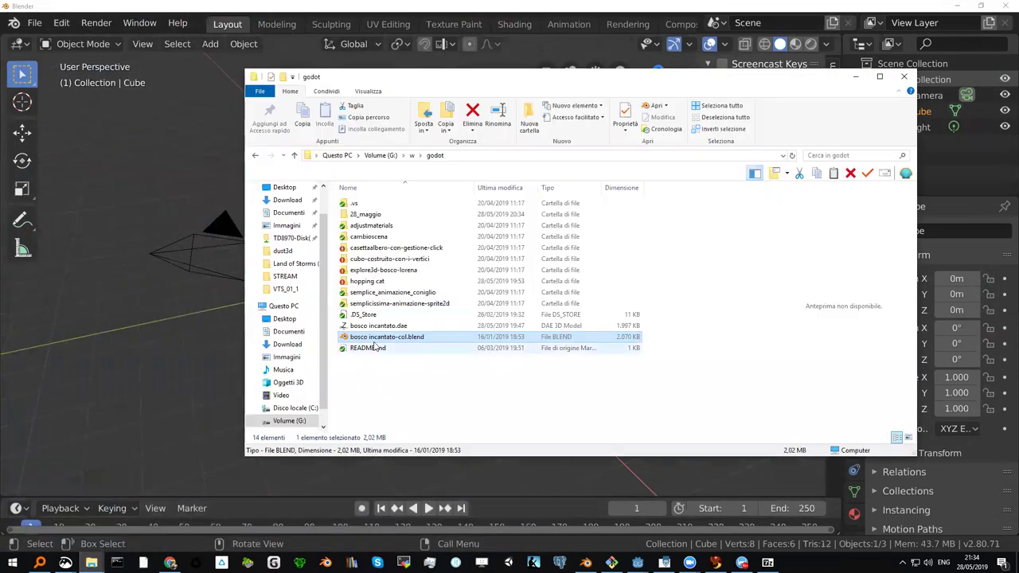
Step: Drag bosco incantato-col.blend into the Blender viewport and open it
mouse_move(374, 337)
mouse_down()
mouse_move(191, 326)
mouse_move(195, 301)
mouse_up()
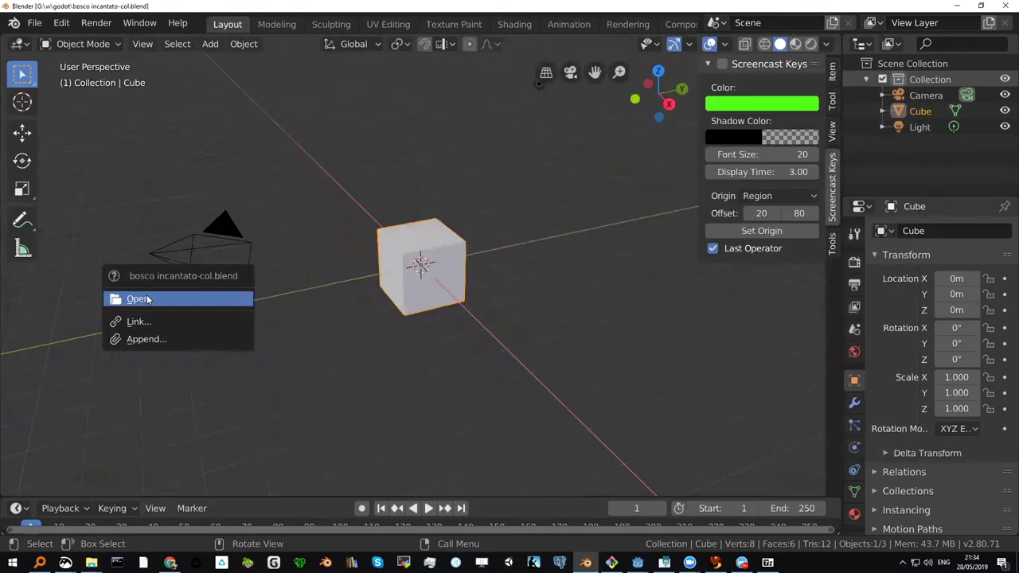
click(147, 299)
scroll(326, 305, down, 1)
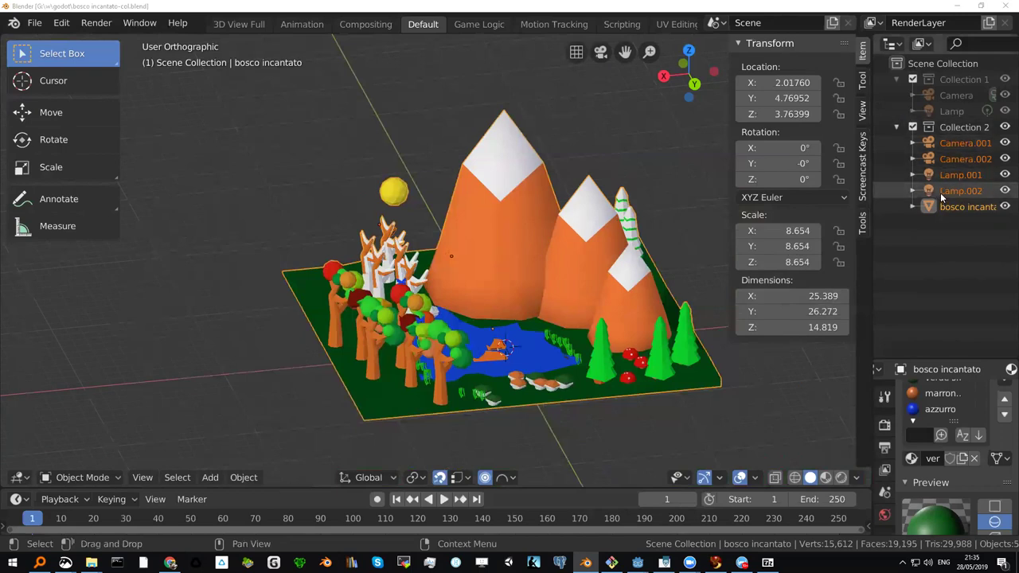
Step: Delete Camera.001, Camera.002, Lamp.001 and Lamp.002 from the scene
click(947, 142)
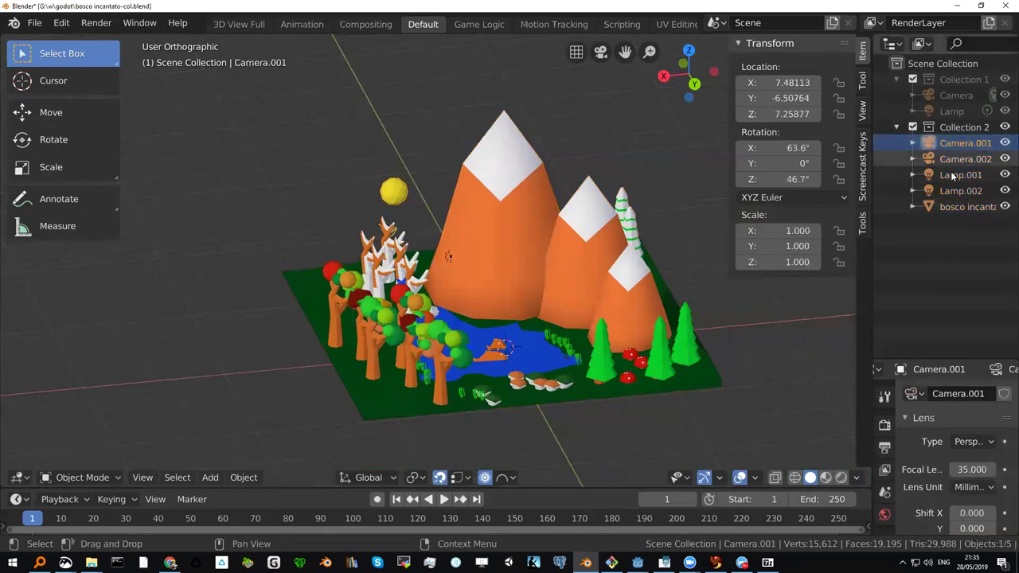
ctrl+click(946, 190)
ctrl+click(944, 174)
ctrl+click(947, 160)
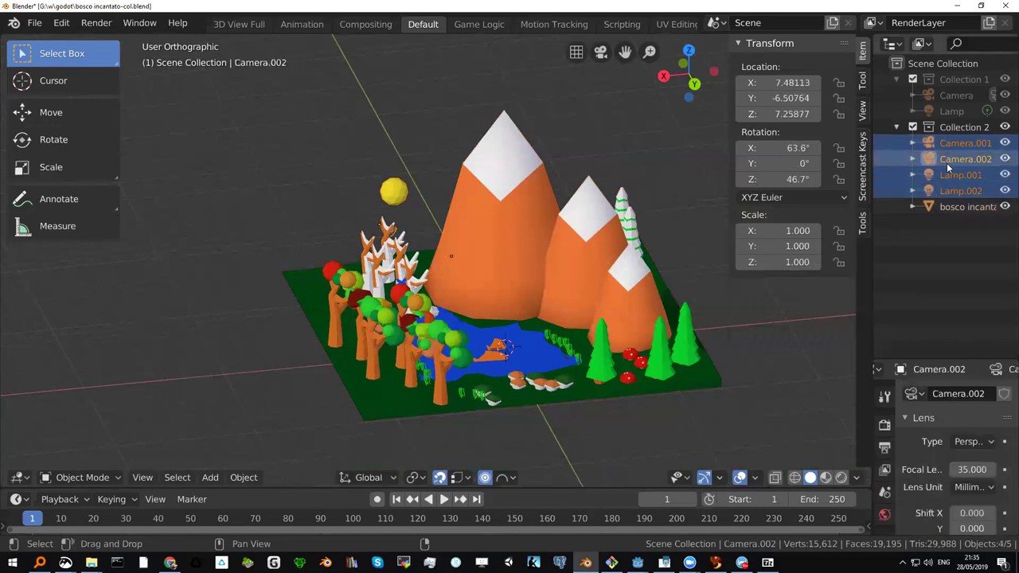
right_click(946, 163)
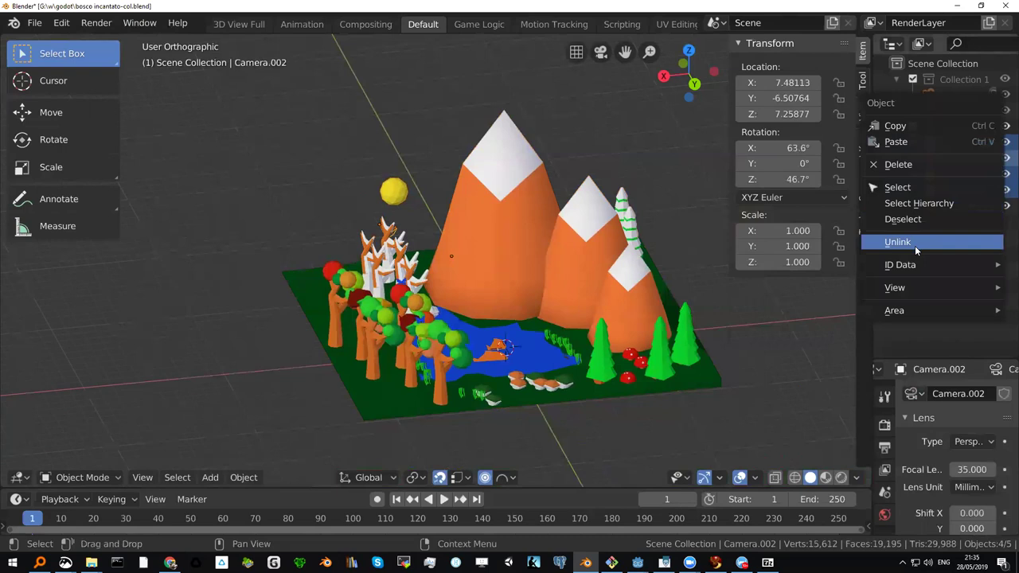
click(914, 167)
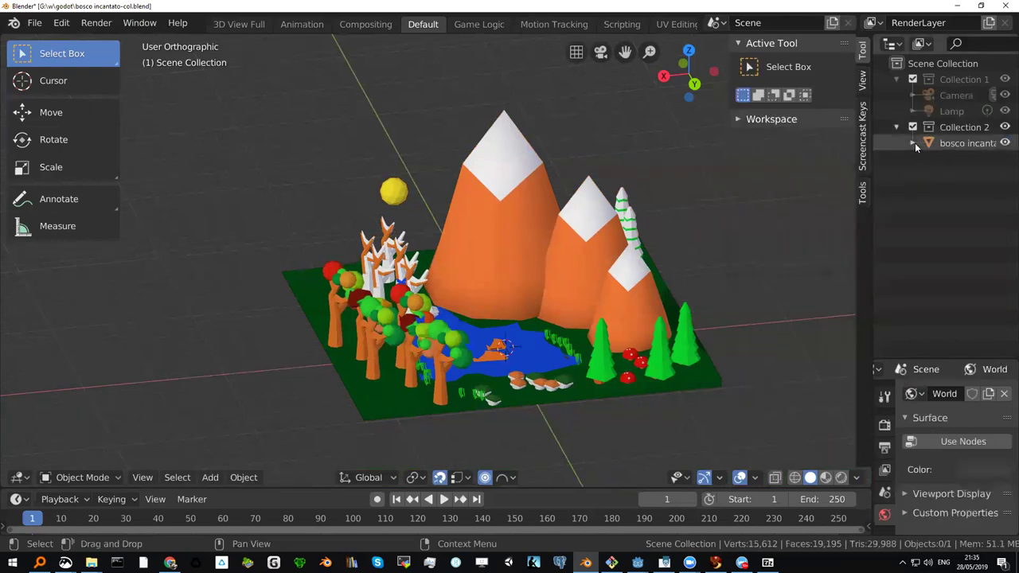
Step: Expand bosco incantato in the Outliner to reveal the Piano mesh and its materials
click(911, 142)
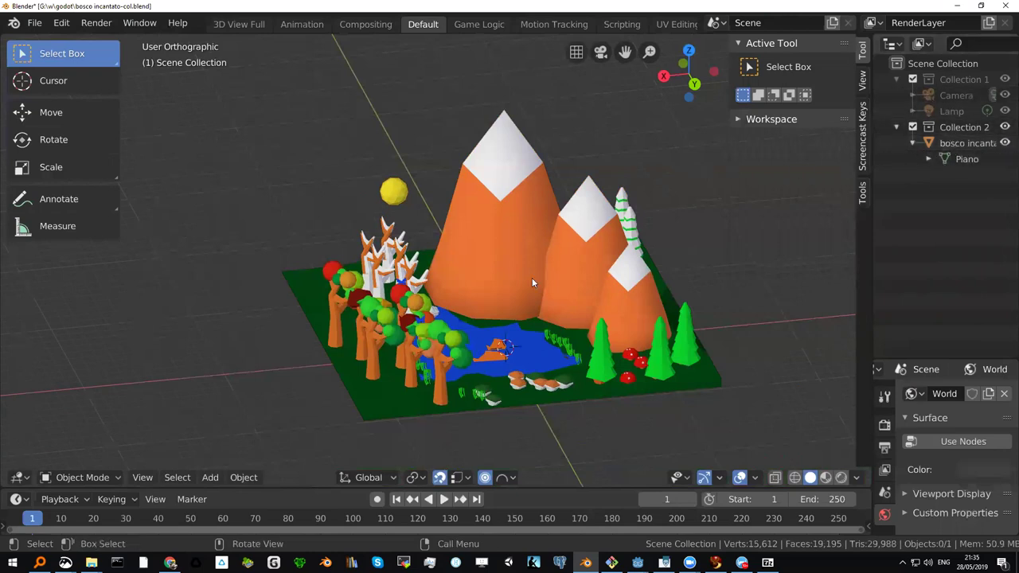
click(928, 158)
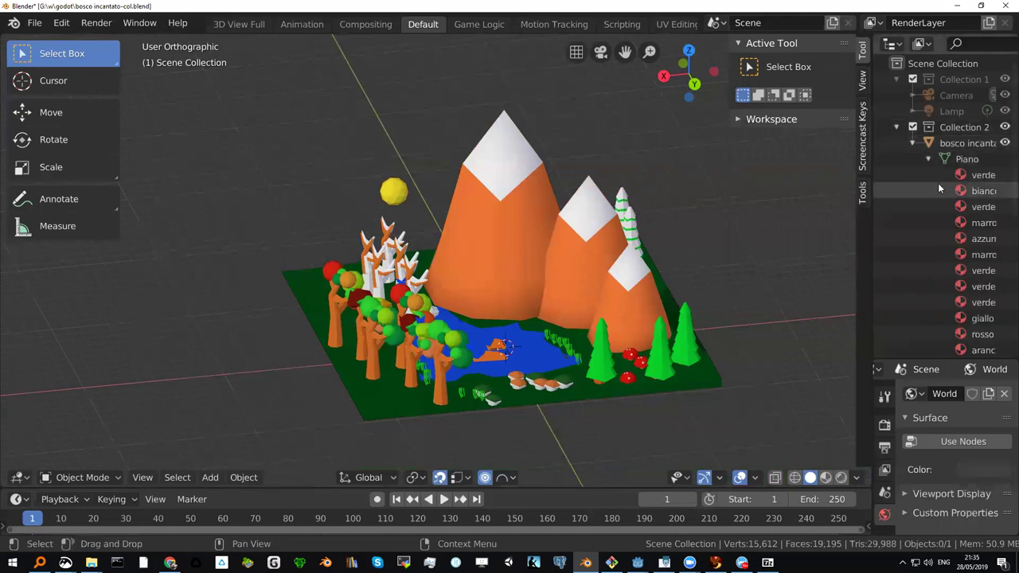
click(928, 159)
Step: Widen the Outliner so the Piano material names have more room
drag(874, 147, 752, 158)
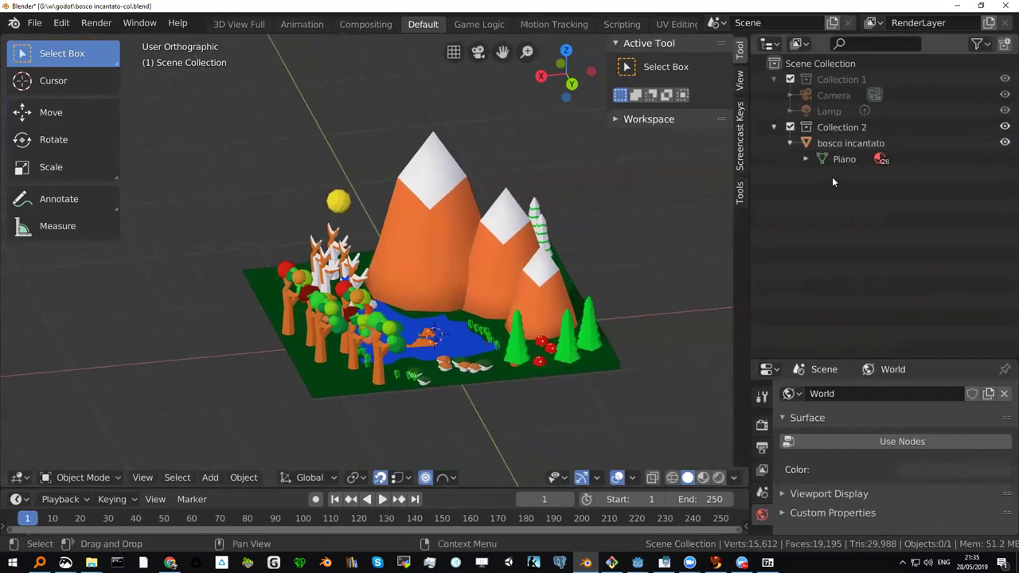
click(804, 160)
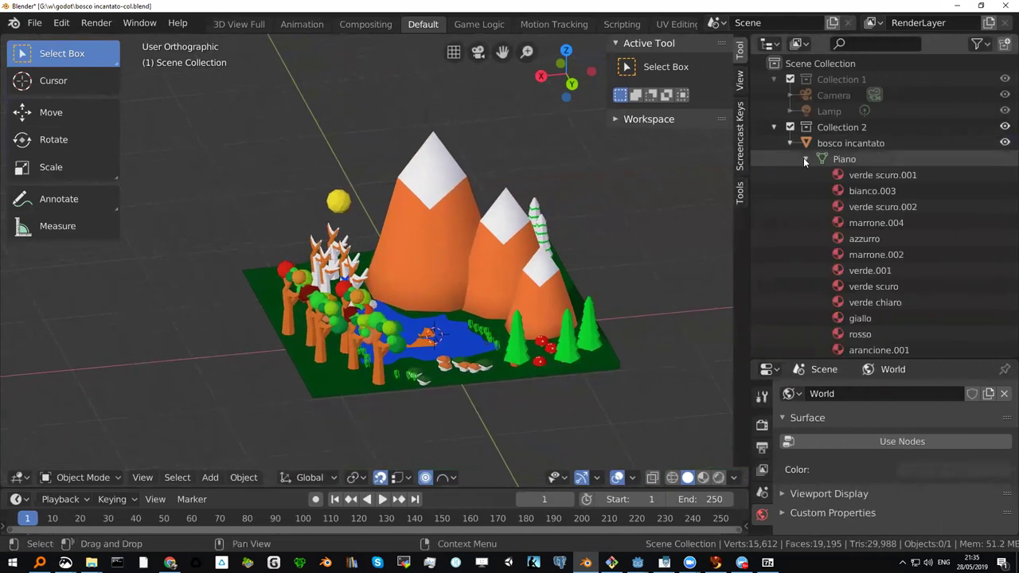
click(804, 158)
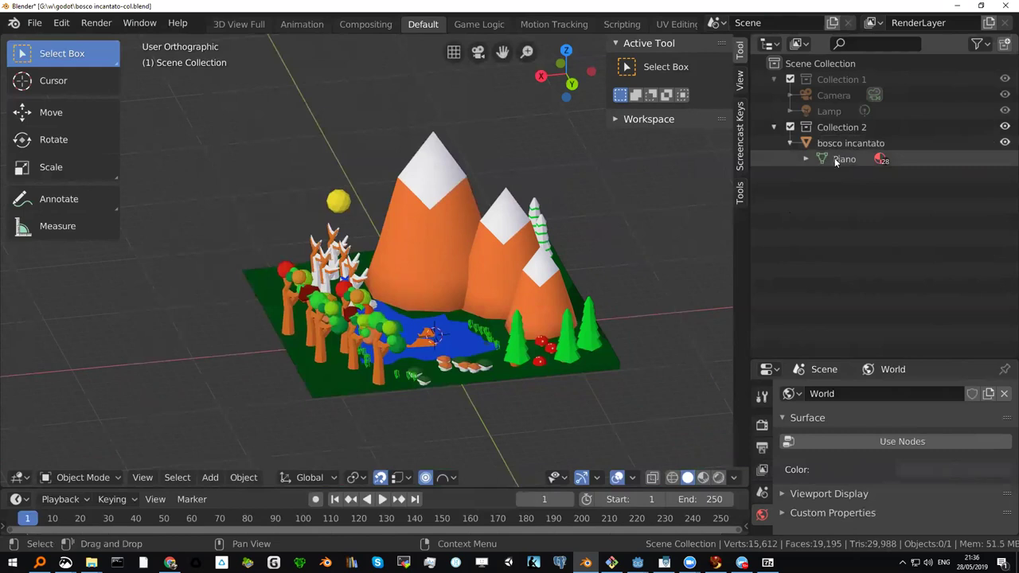
Step: Expand Piano, scroll through all its materials, then collapse the list
click(805, 159)
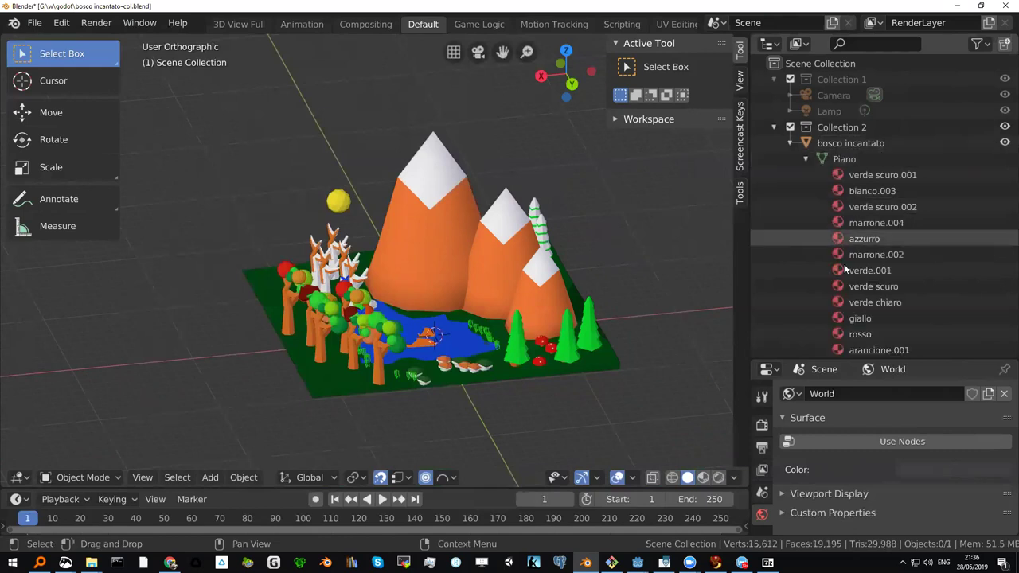
scroll(844, 280, down, 2)
scroll(842, 281, down, 1)
scroll(842, 282, down, 2)
scroll(837, 283, down, 3)
scroll(829, 287, up, 1)
scroll(832, 287, up, 5)
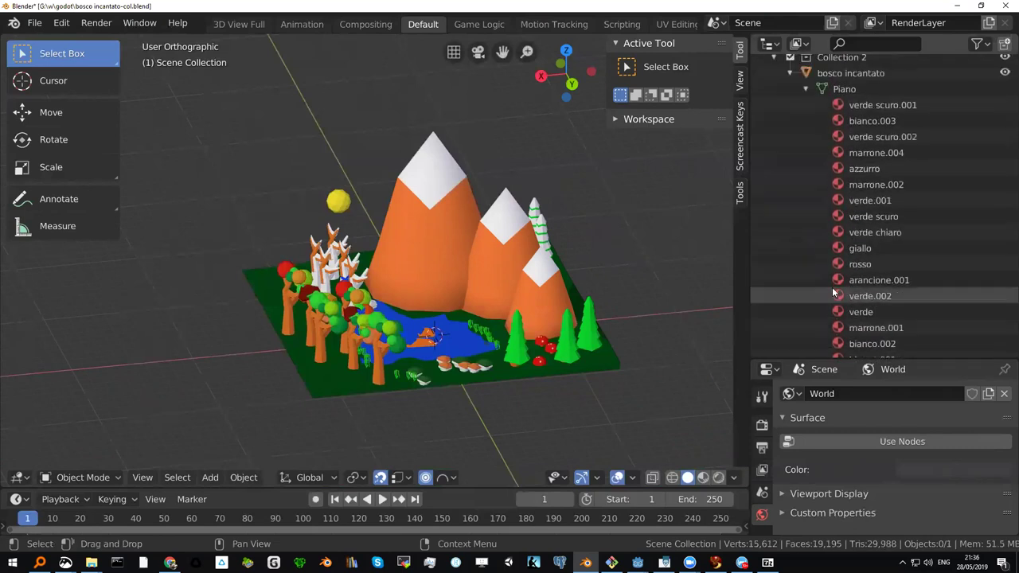
scroll(832, 285, up, 2)
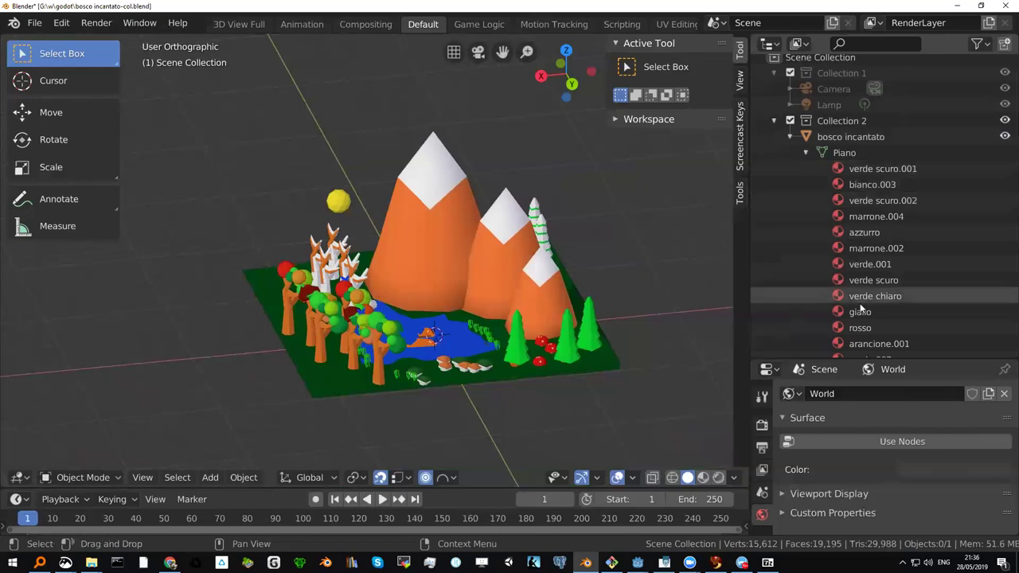
scroll(870, 301, down, 1)
scroll(870, 302, up, 1)
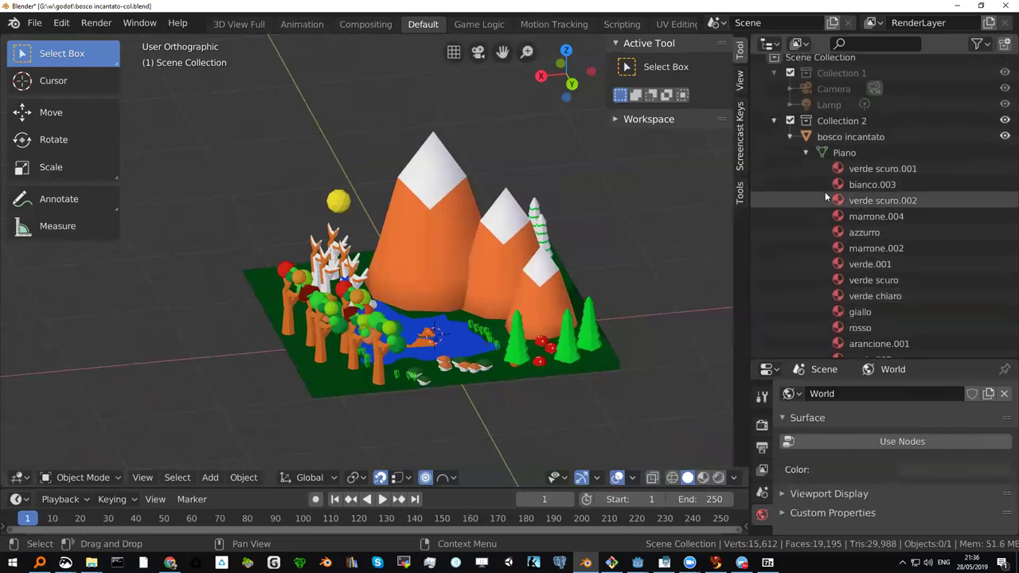
click(806, 152)
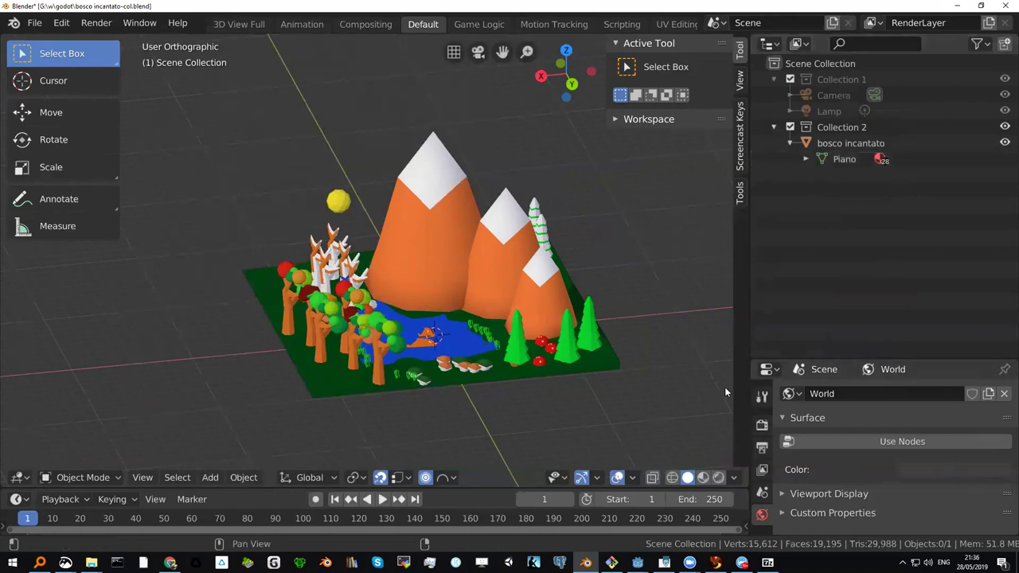
Step: Exclude Collection 1 (Camera, Lamp), keep Collection 2's forest included, and make Collection 2 active
mouse_move(838, 360)
mouse_down()
mouse_move(843, 216)
mouse_move(838, 223)
mouse_up()
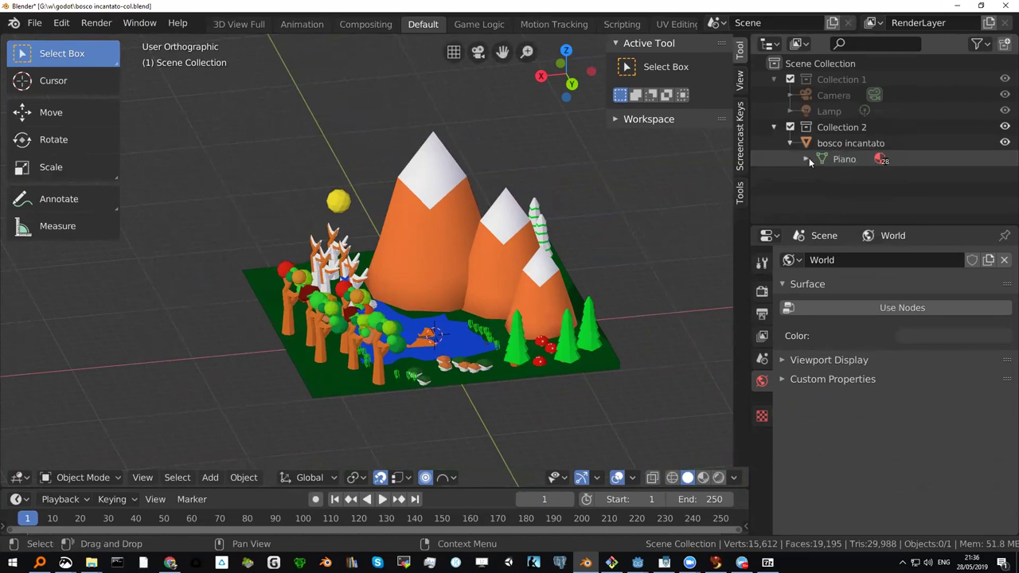
click(789, 79)
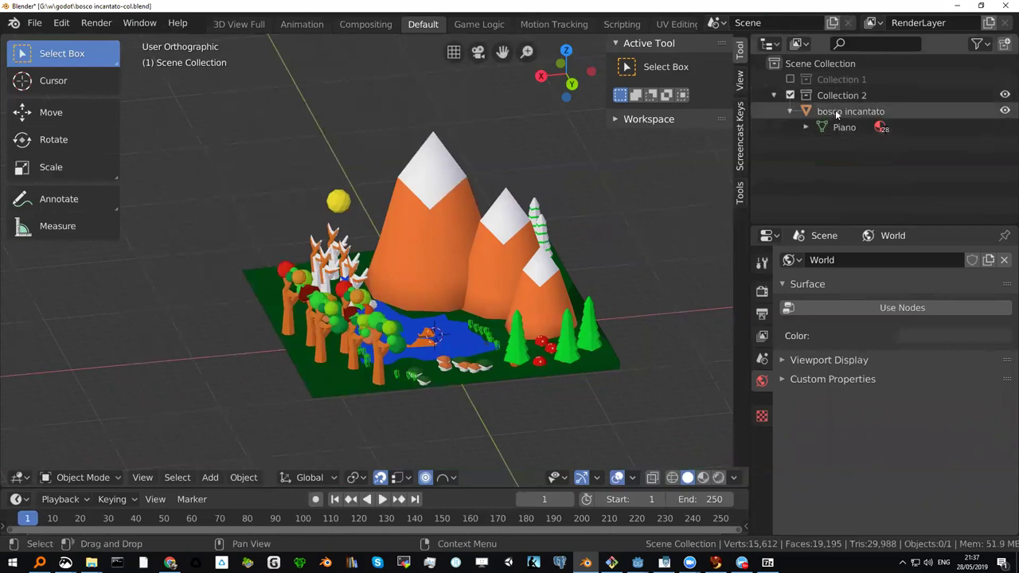
click(825, 93)
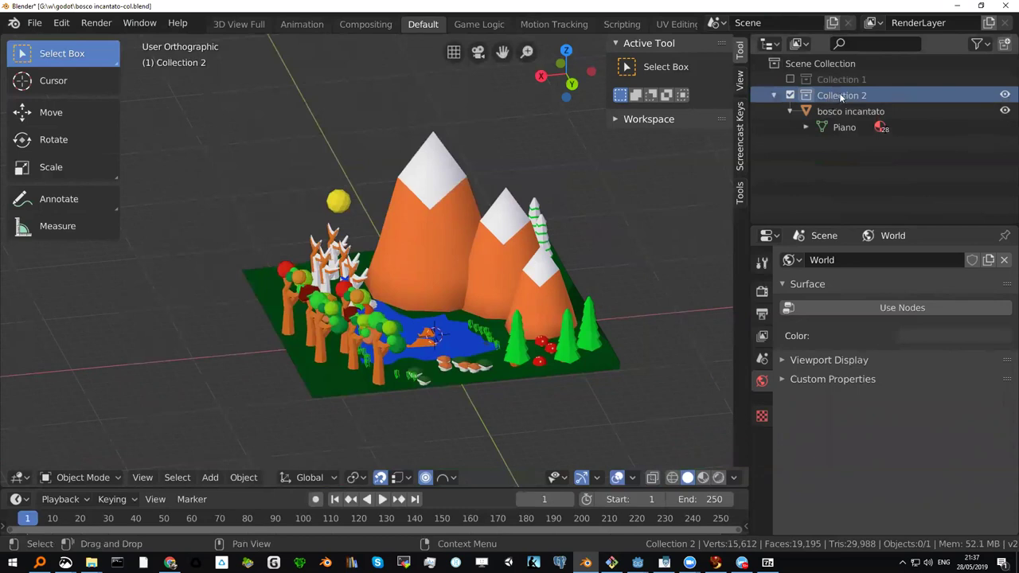
click(793, 94)
click(810, 78)
click(791, 80)
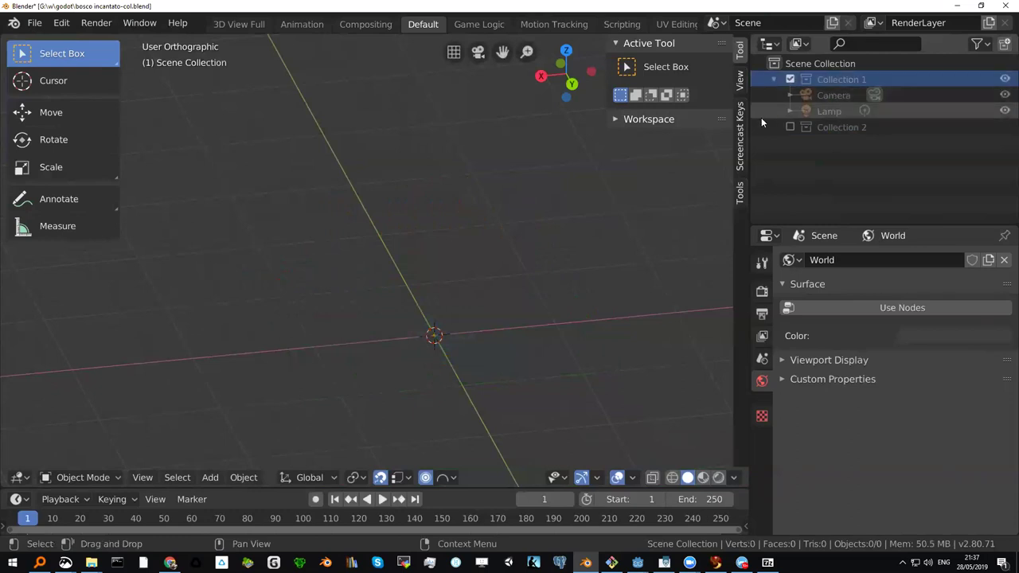
mouse_move(490, 228)
shift+middle_down()
mouse_move(511, 232)
mouse_move(534, 260)
shift+middle_up()
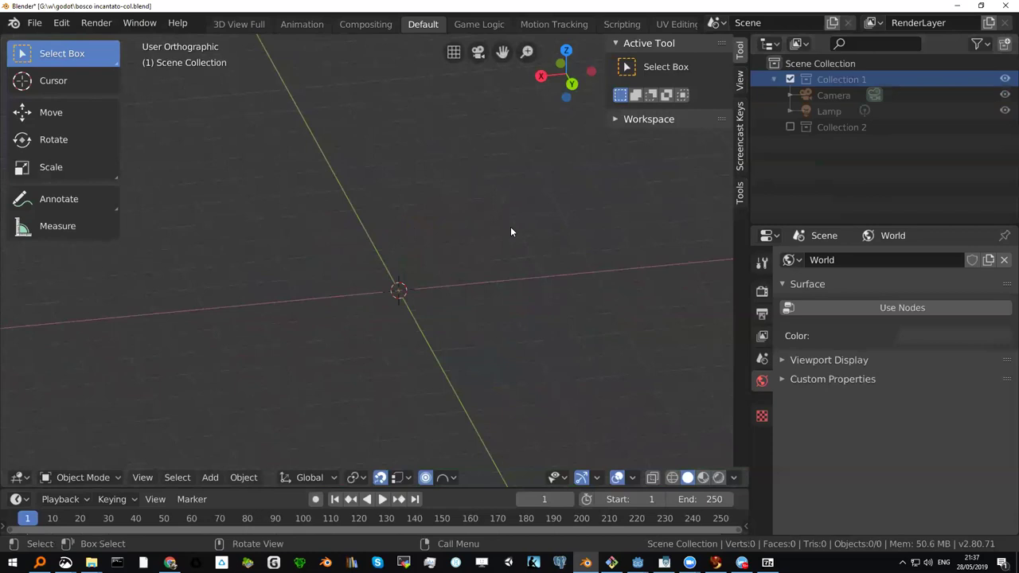
click(790, 79)
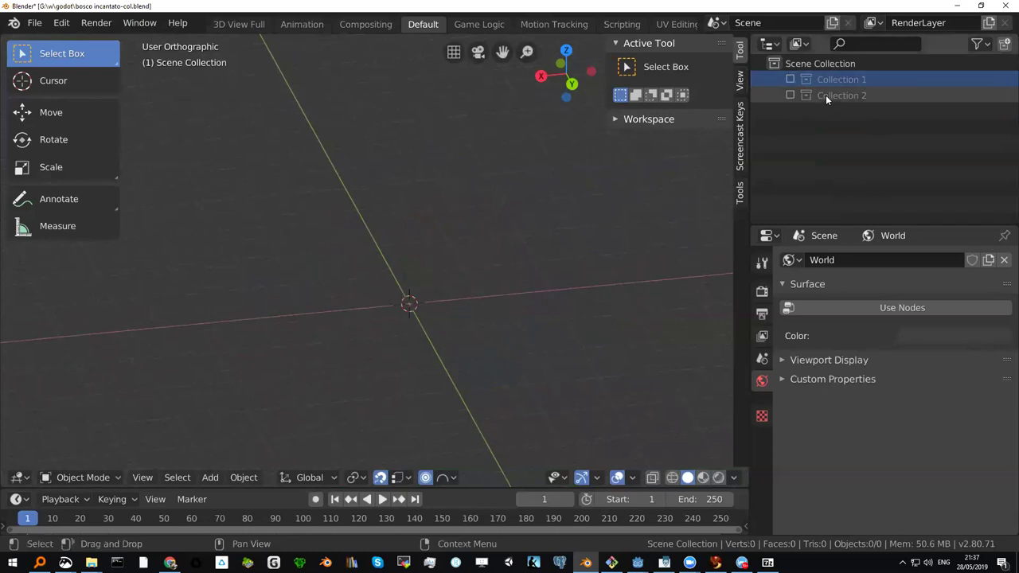
click(789, 94)
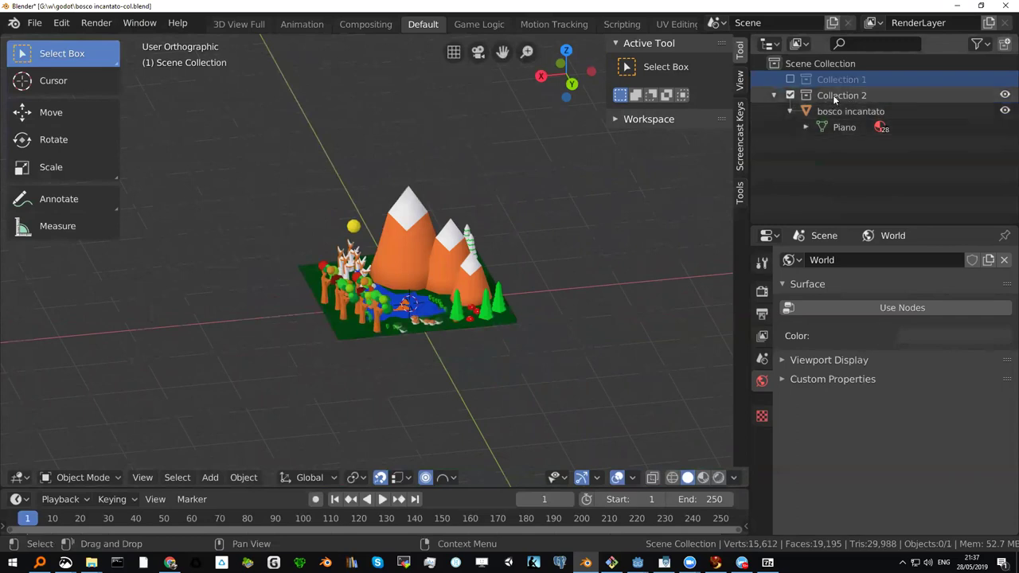
click(833, 96)
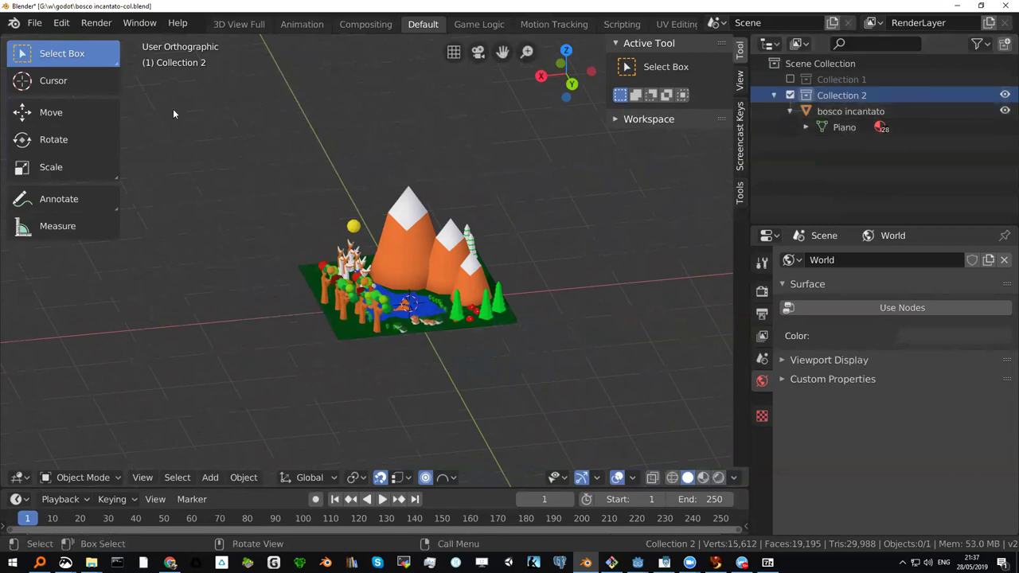
Step: Start a Collada (.dae) export named 'bosco incantato sal.dae'
click(39, 29)
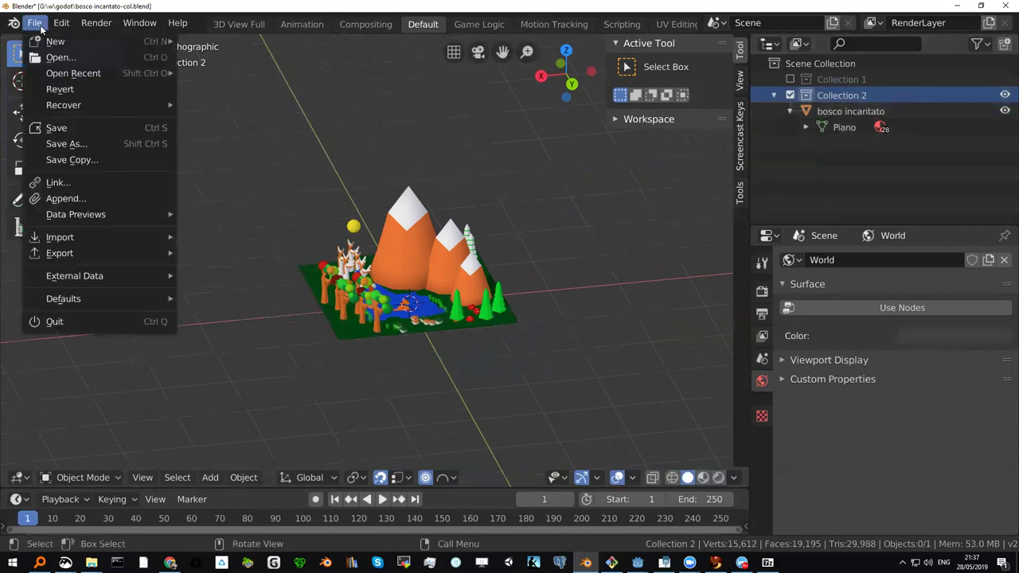
mouse_move(70, 249)
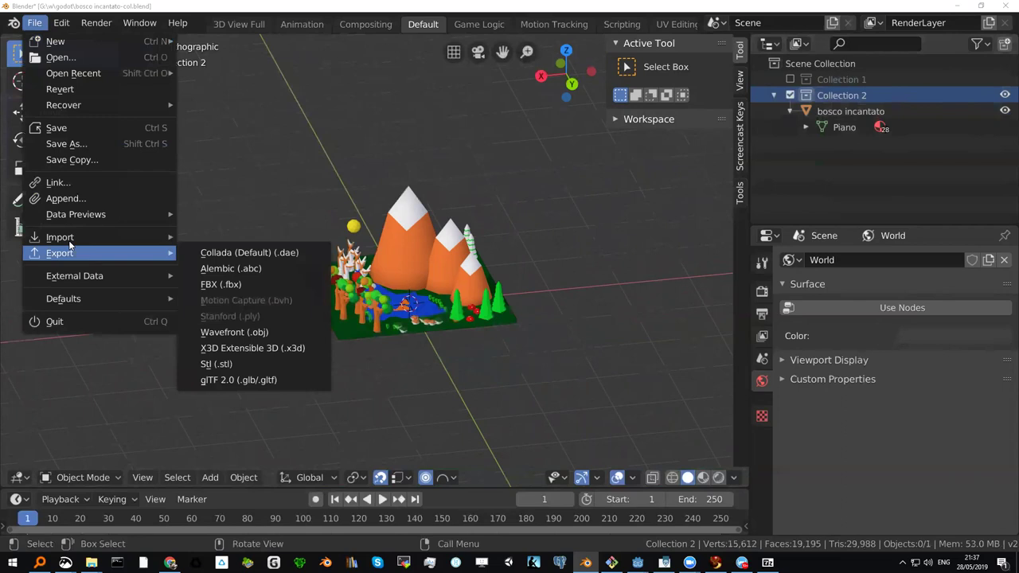
click(238, 253)
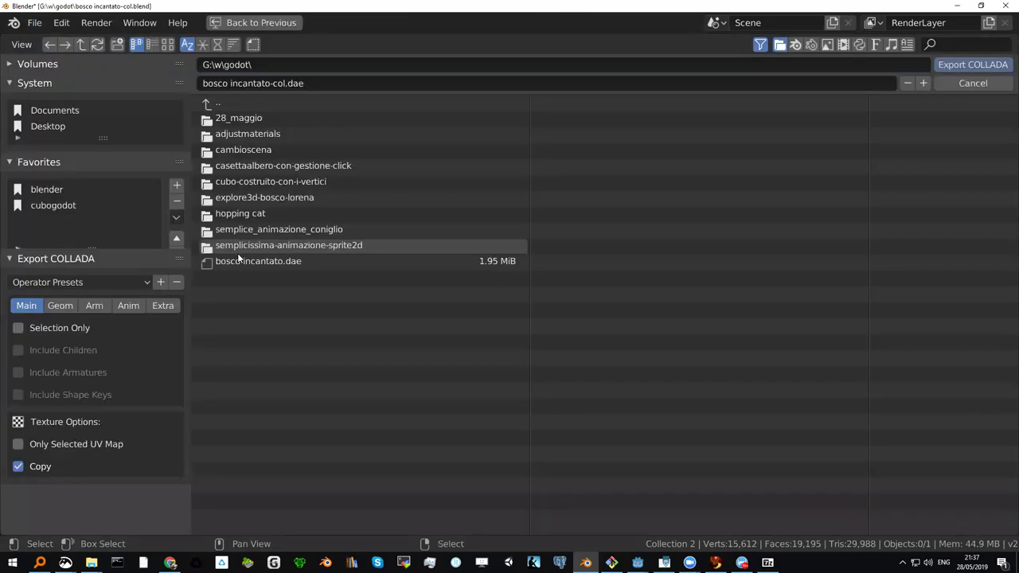
click(247, 83)
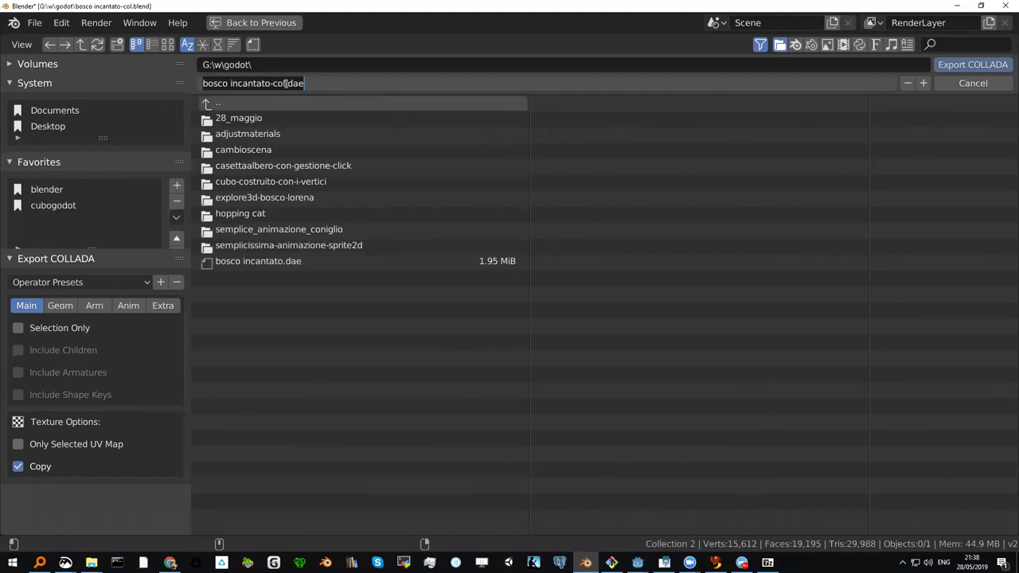
click(285, 83)
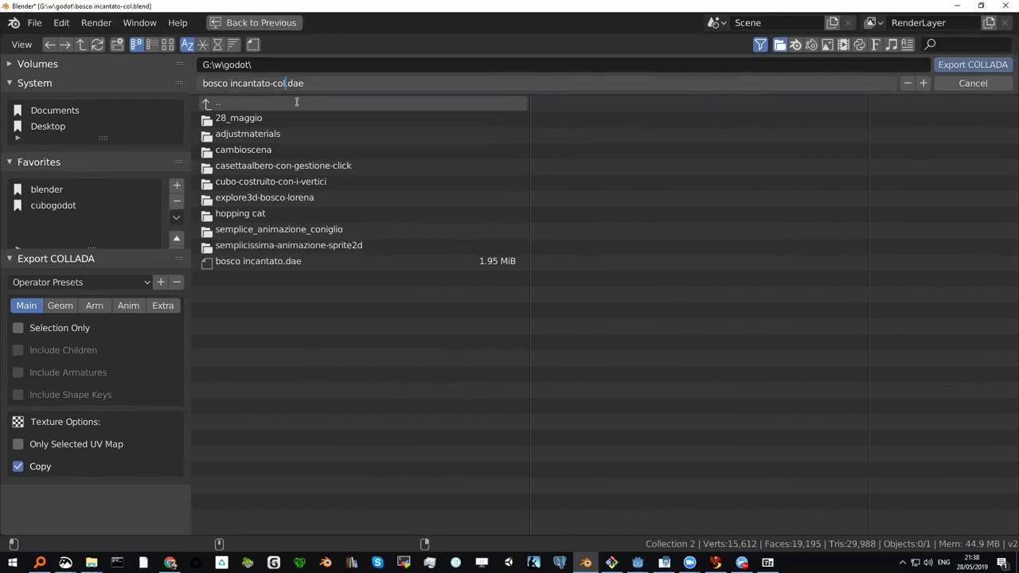
key(BackSpace)
key(BackSpace)
key(BackSpace)
key(BackSpace)
text(sal)
click(19, 330)
Step: Tick Selection Only, review the Geom options, and export the COLLADA file
click(19, 328)
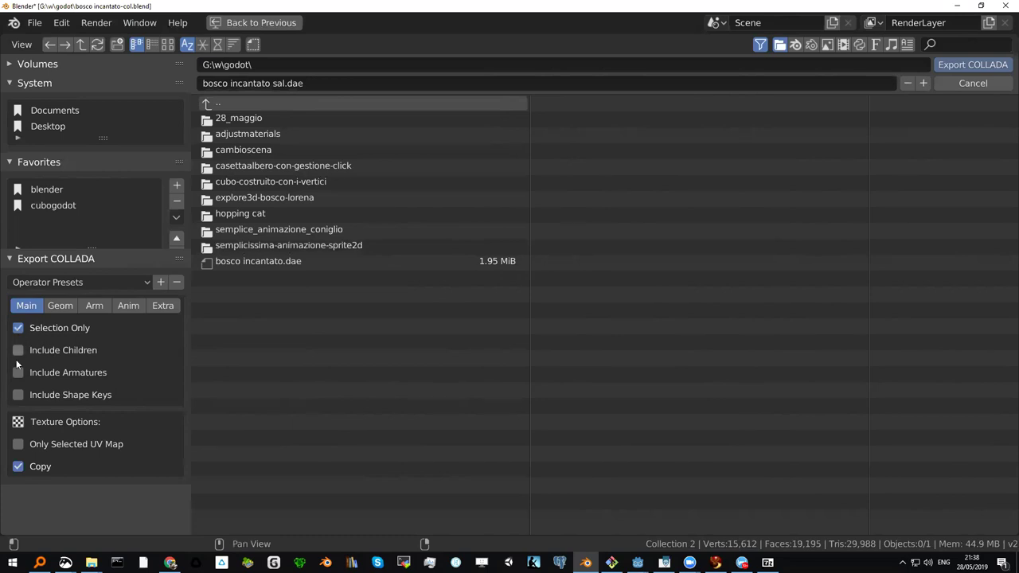
click(62, 306)
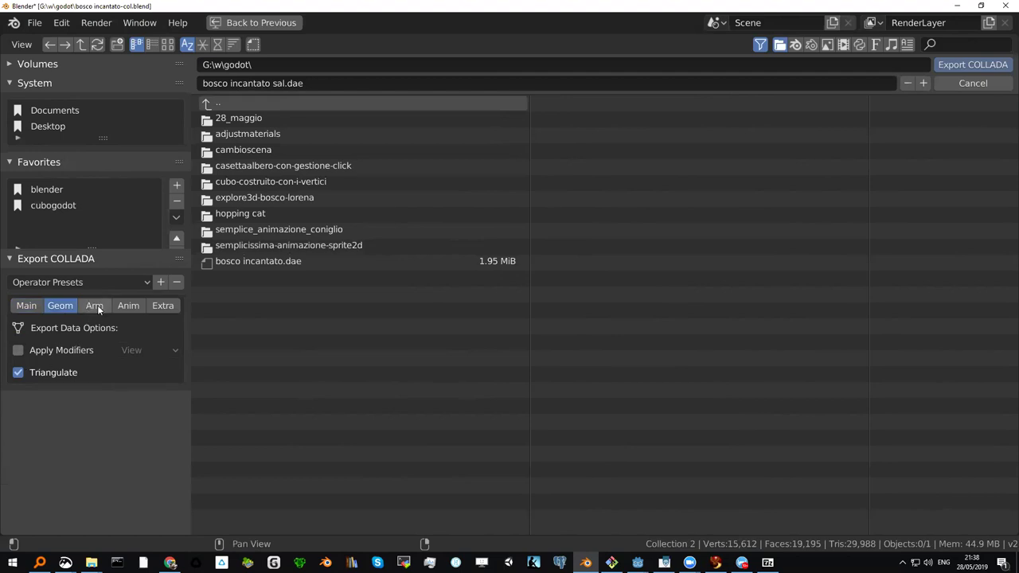
click(28, 309)
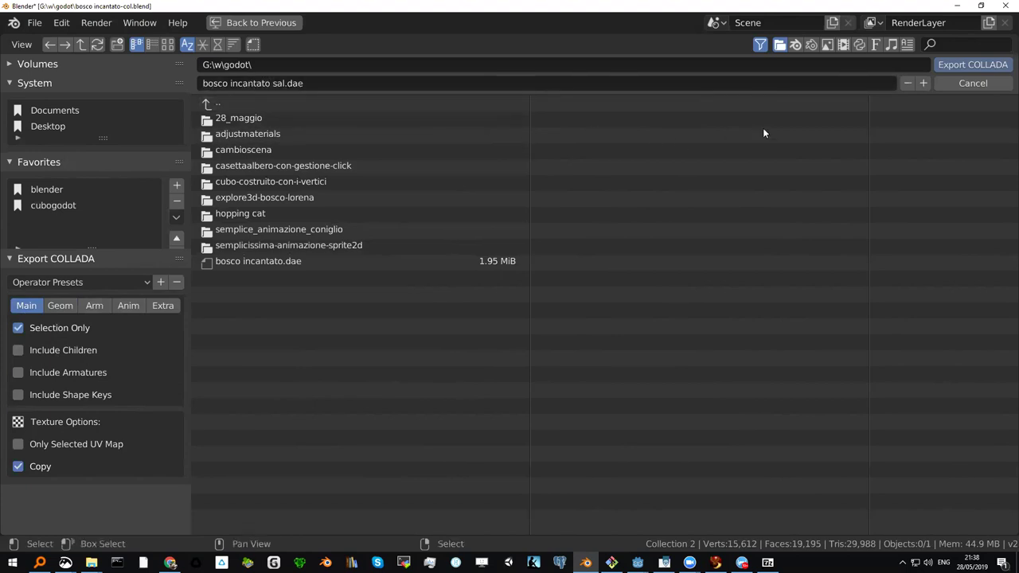
click(976, 66)
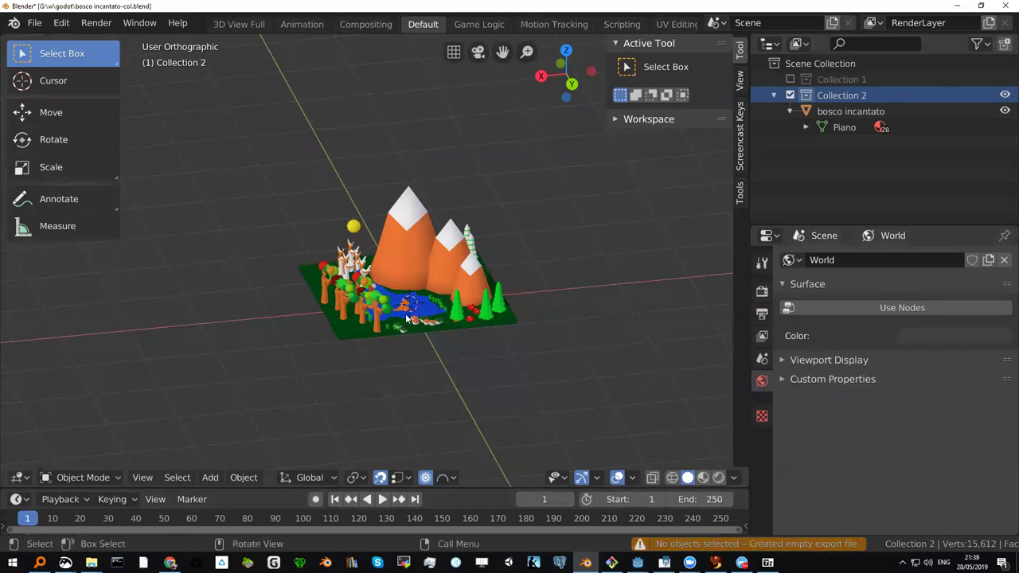
Step: Select the forest and start a Collada export with Selection Only ticked
click(413, 261)
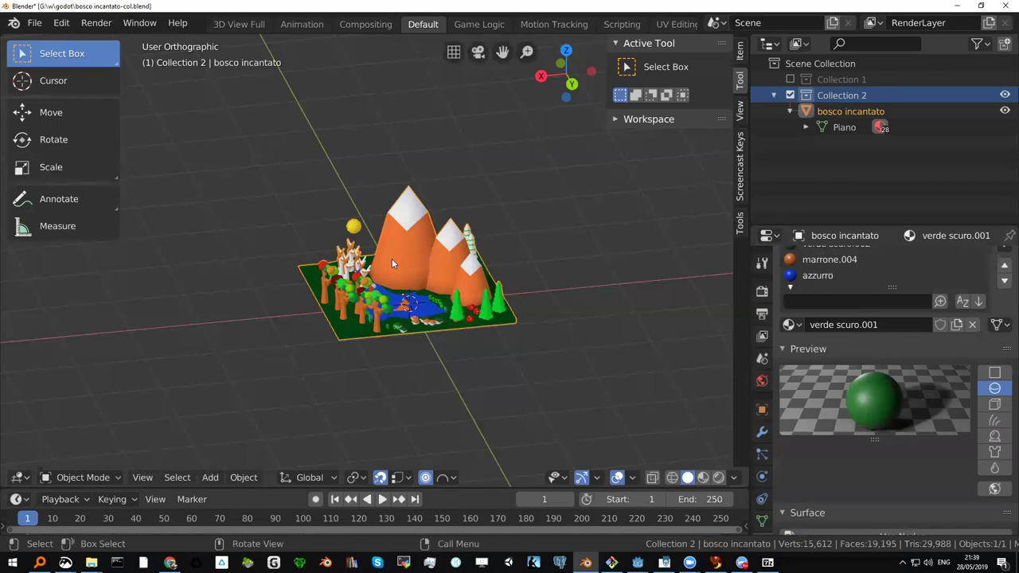
click(36, 24)
mouse_move(112, 250)
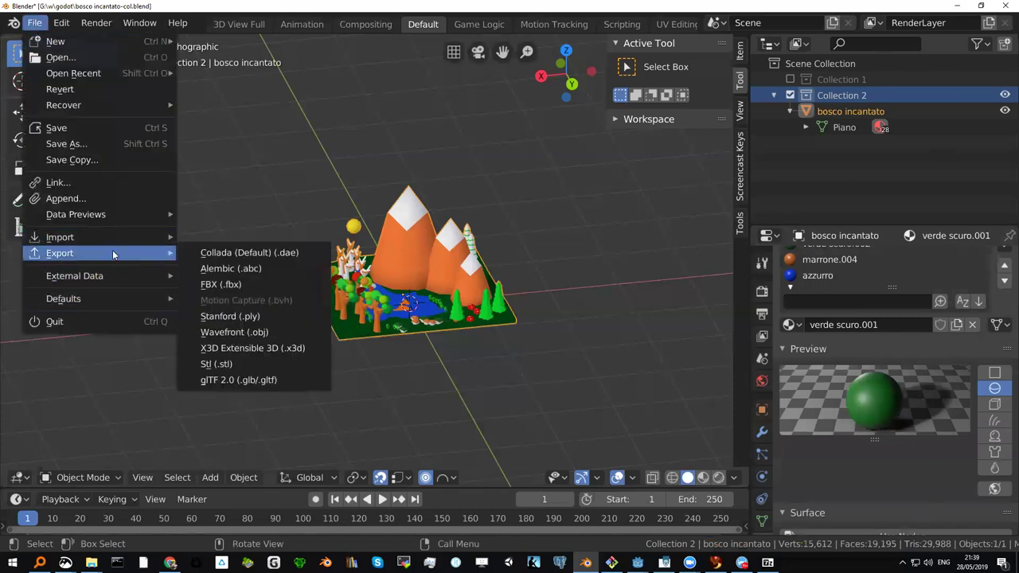
click(239, 255)
click(18, 328)
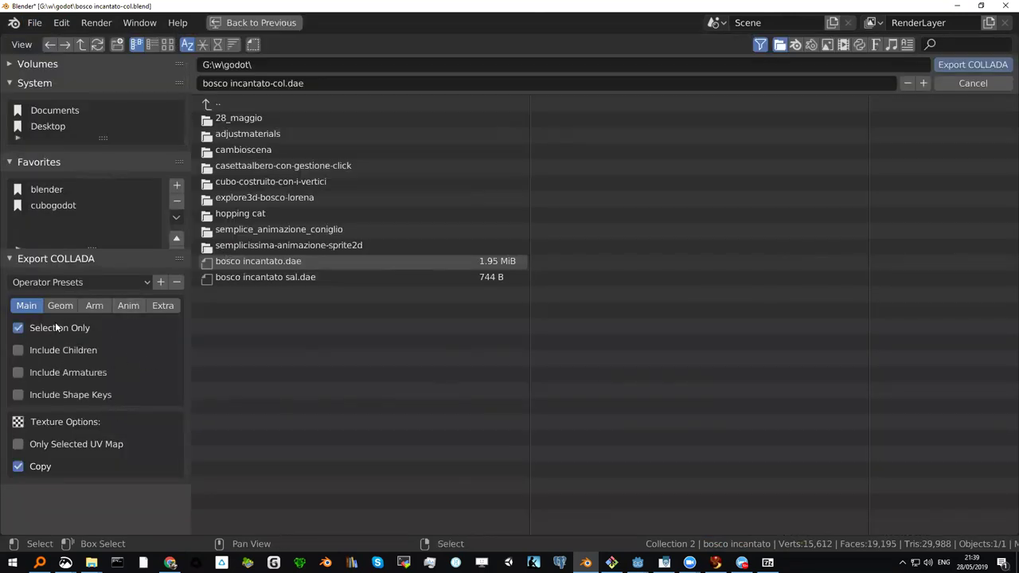
Step: Rename the export to 'bosco incantato sal.dae' and write it to the godot folder
click(281, 84)
key(BackSpace)
key(BackSpace)
key(BackSpace)
key(BackSpace)
text(sal)
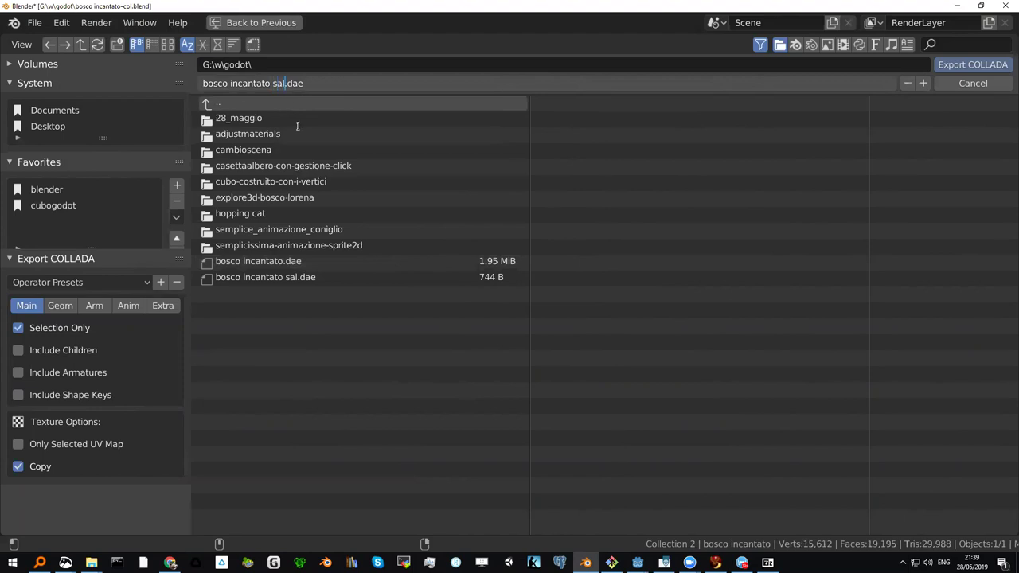
click(988, 69)
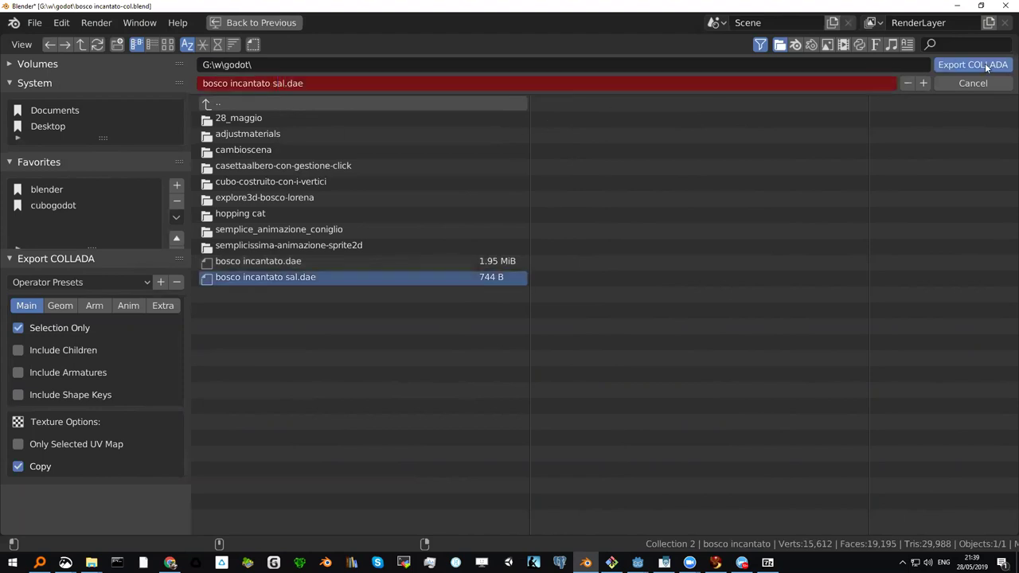
click(987, 68)
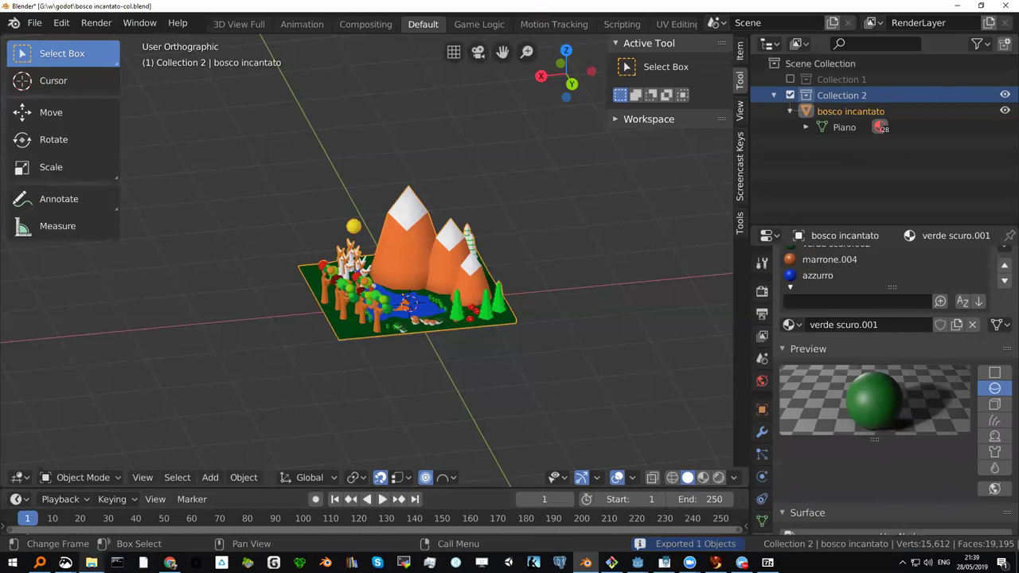
Step: Check that bosco incantato sal.dae is in the godot folder in File Explorer
mouse_move(91, 562)
click(303, 530)
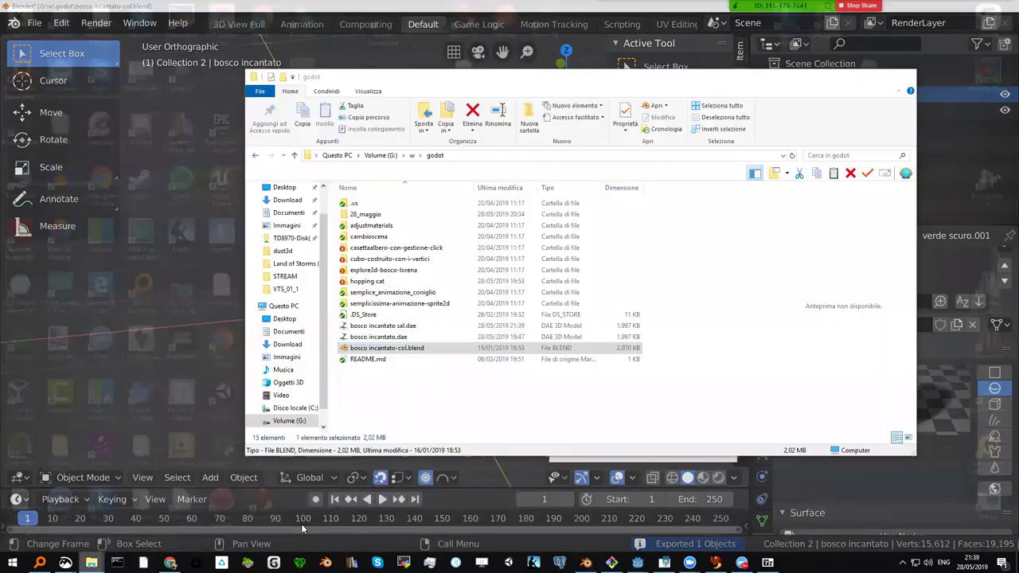
click(382, 325)
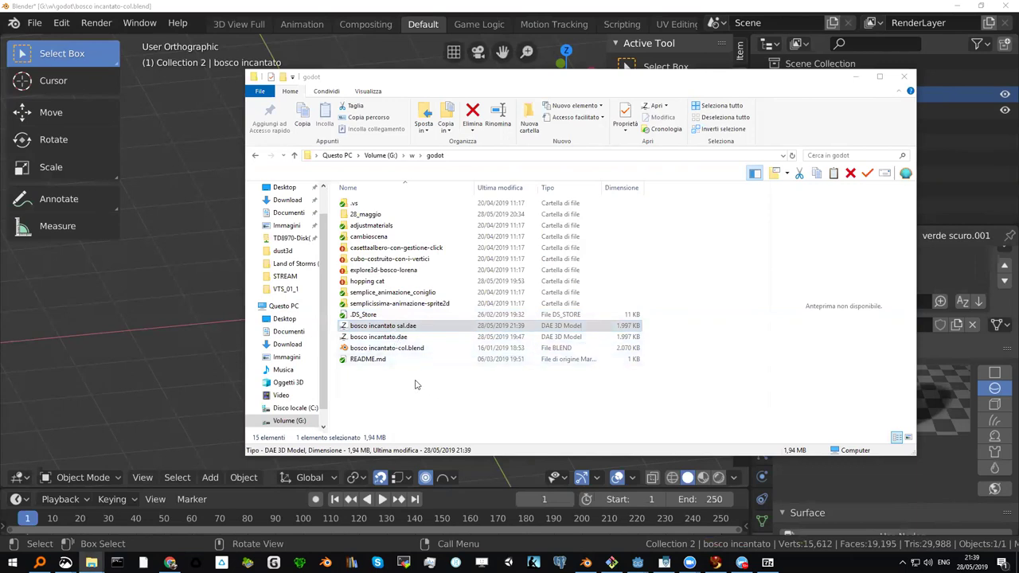
click(415, 384)
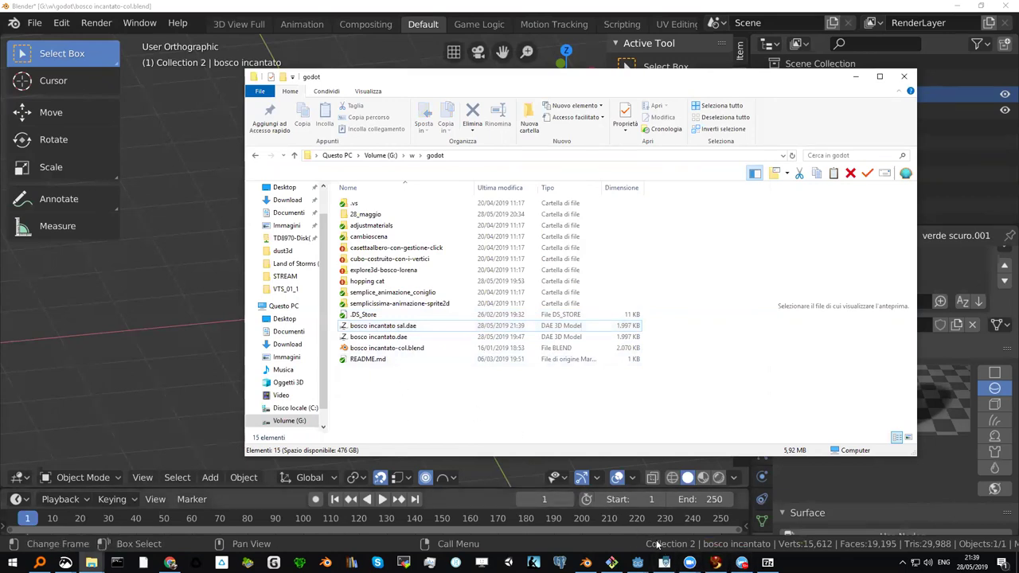
Step: Switch over to the Chrome browser window
mouse_move(638, 563)
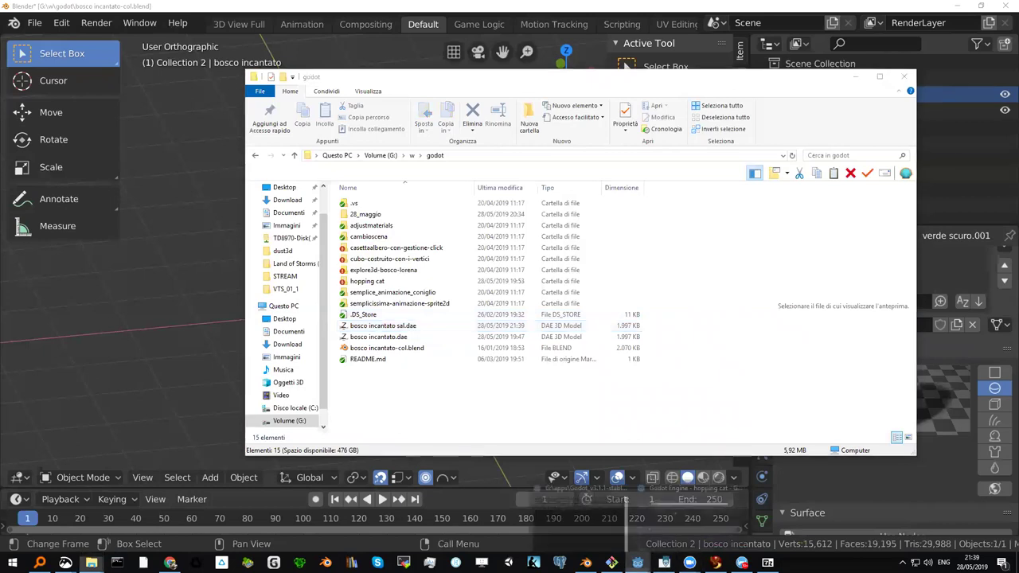
mouse_move(670, 529)
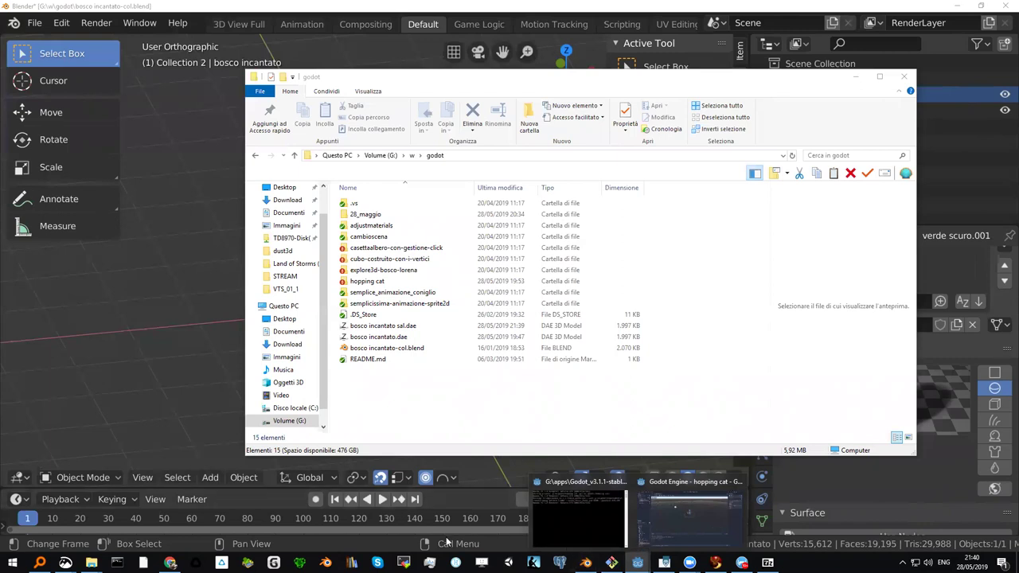
click(170, 563)
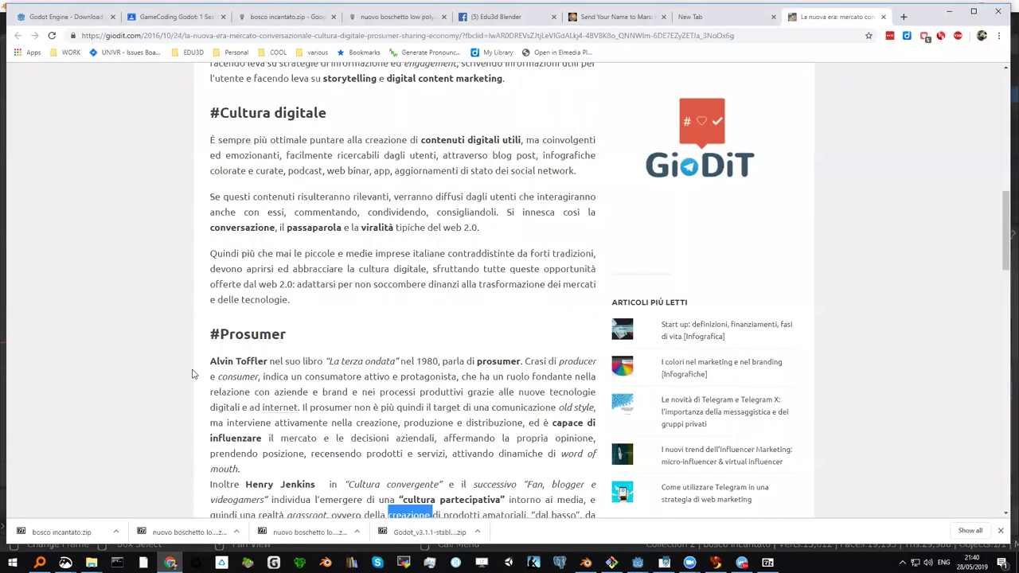
Step: Go to GitHub and open the godot repository from the owner's Repositories list
key(ctrl+l)
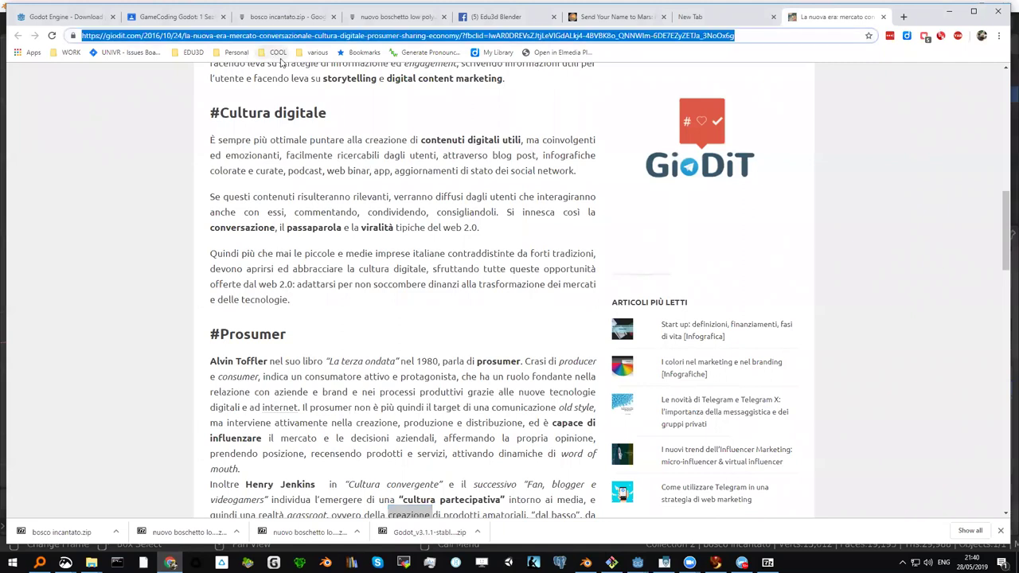
text(sa)
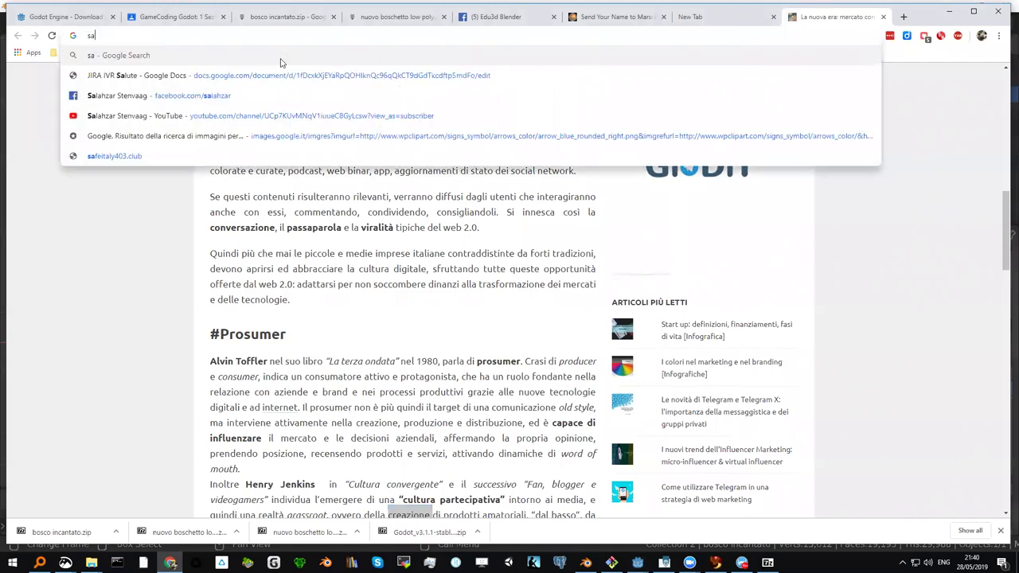
key(BackSpace)
key(BackSpace)
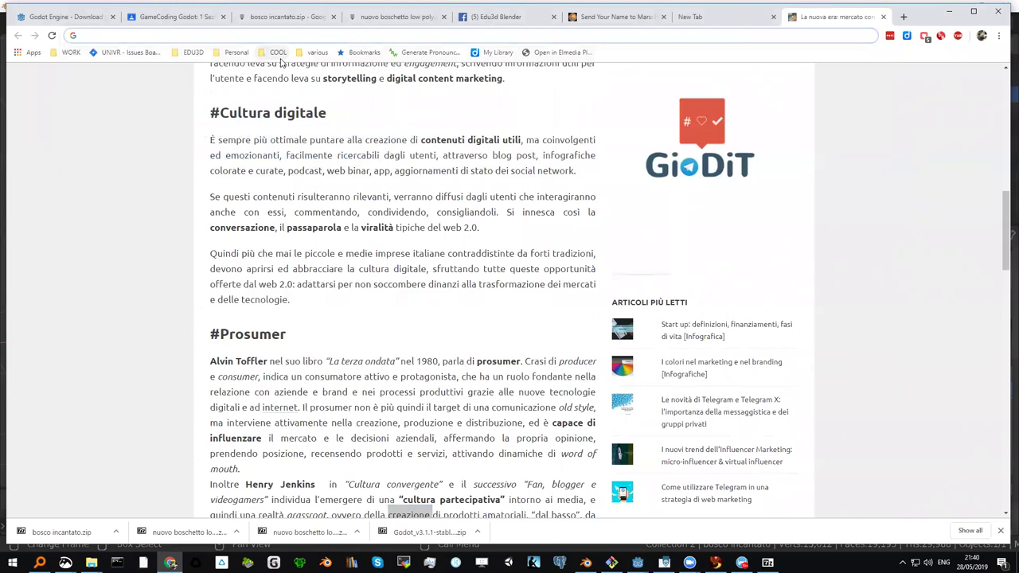
text(githu)
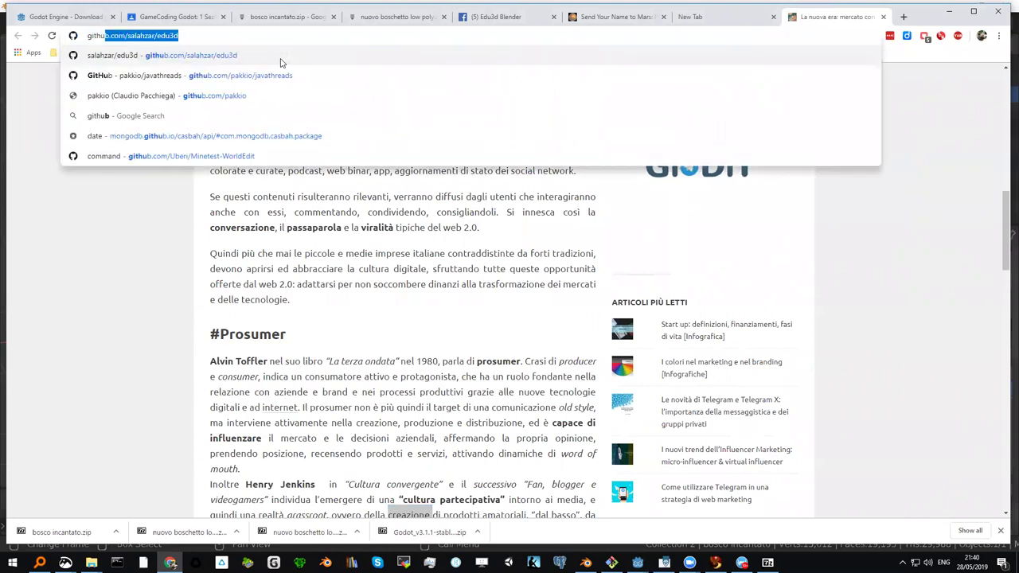
key(Return)
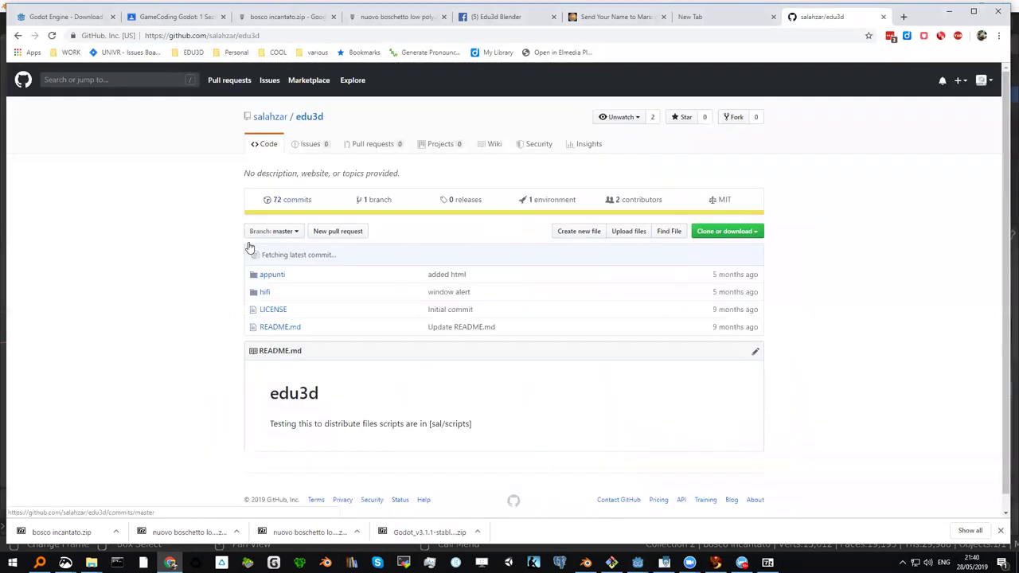
click(272, 118)
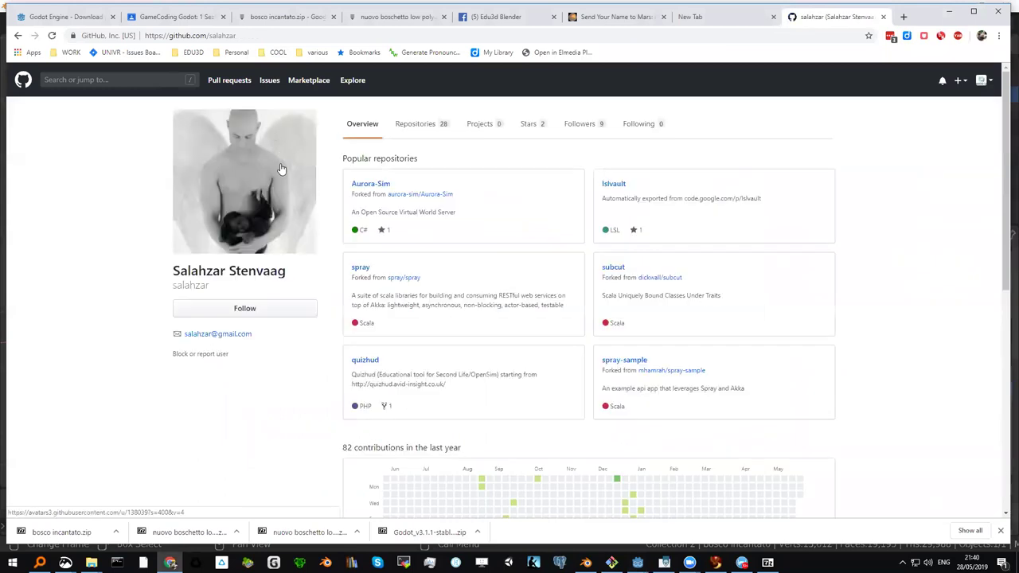
click(426, 128)
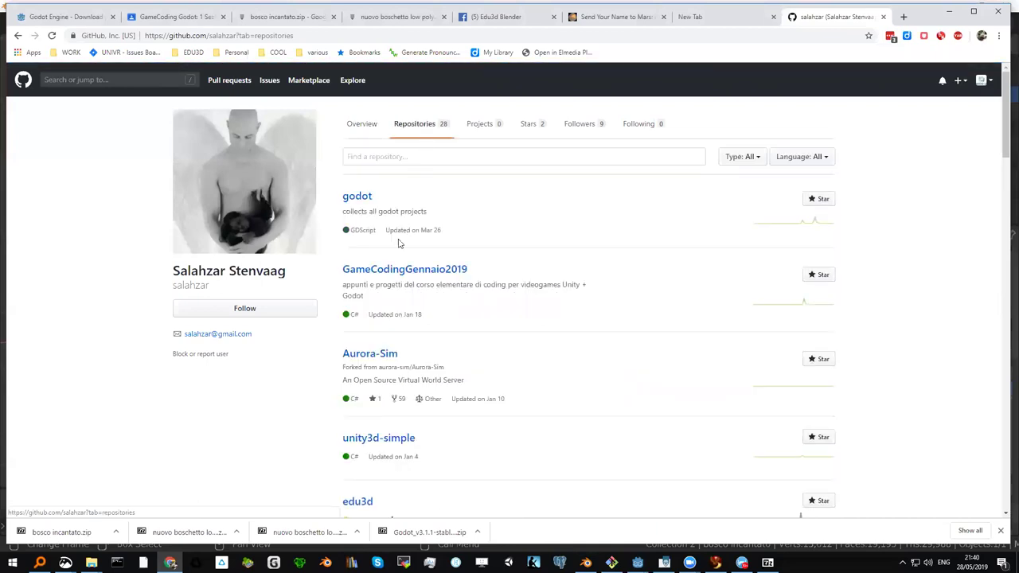
click(363, 199)
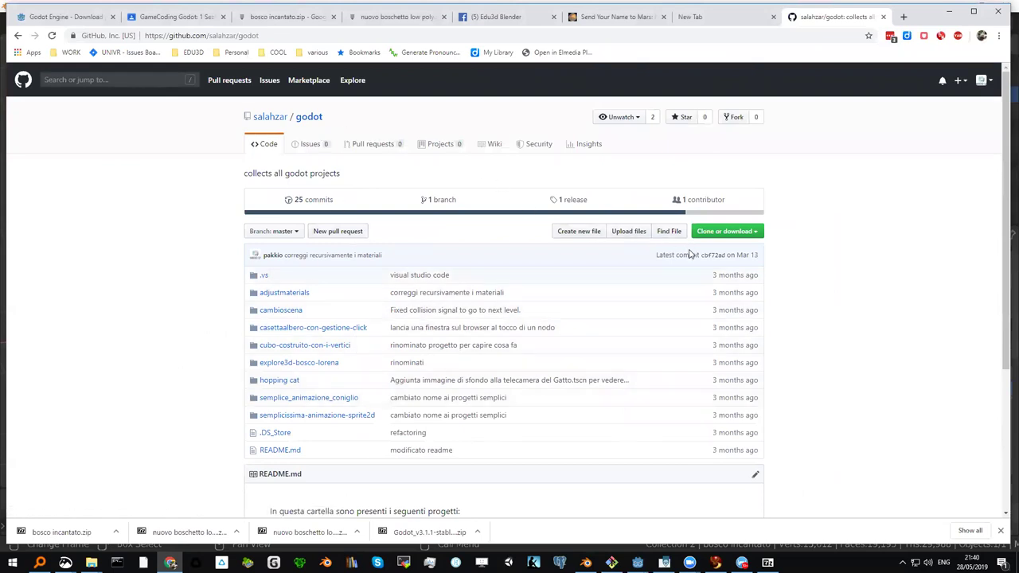
click(261, 36)
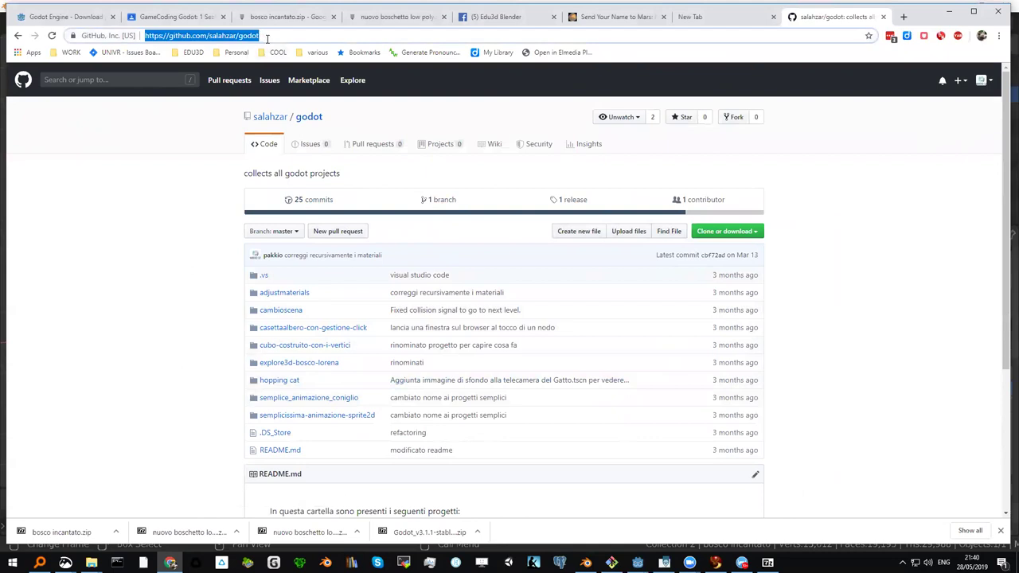
key(alt+Tab)
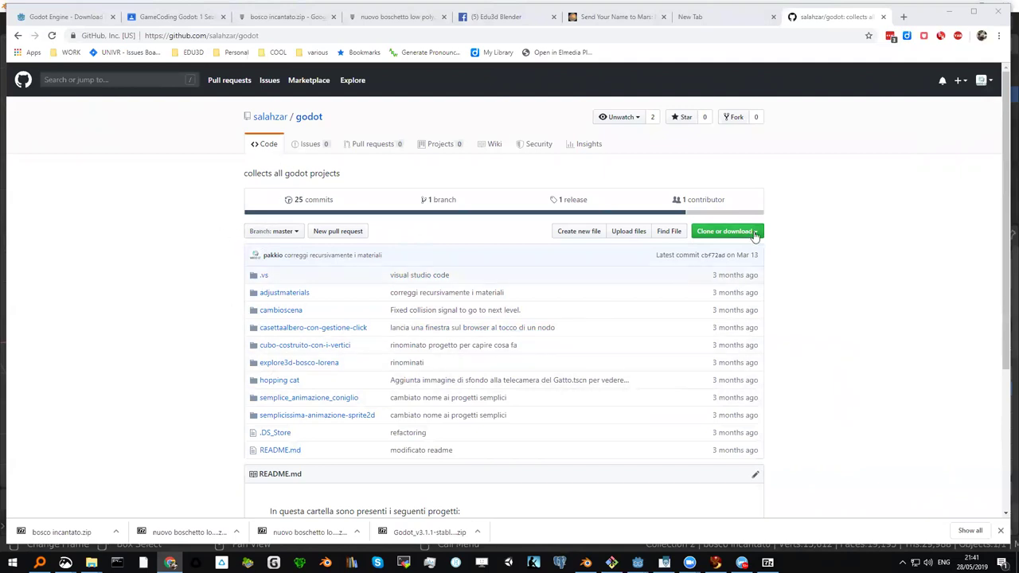
Step: Download the godot repository as godot-master.zip using Clone or download > Download ZIP
click(756, 237)
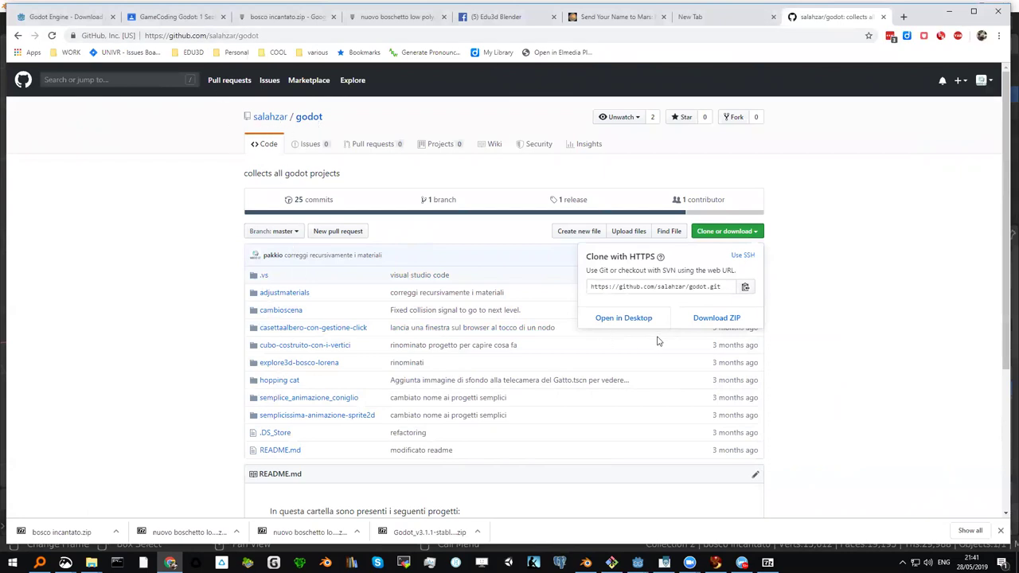
click(711, 325)
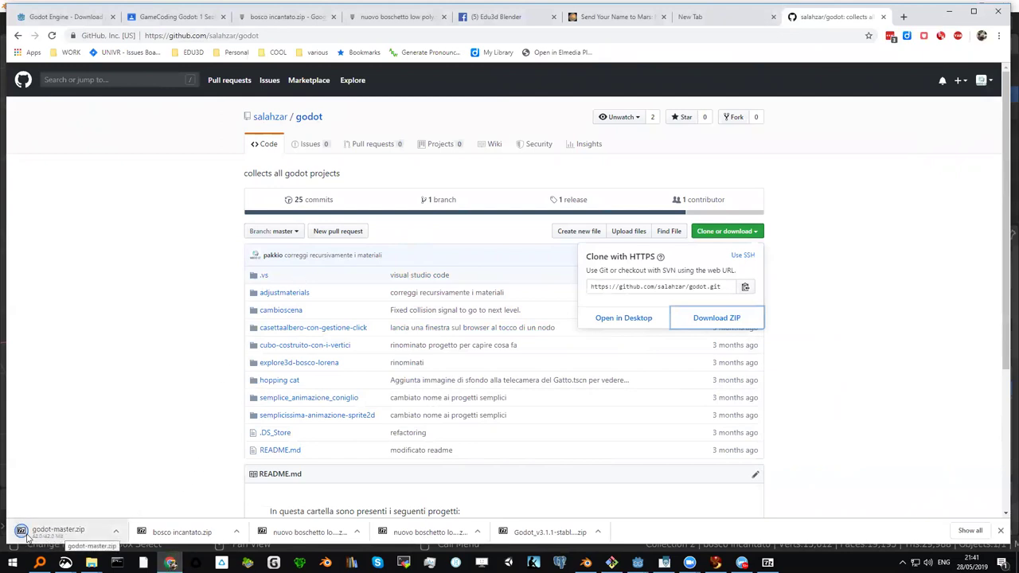
click(115, 533)
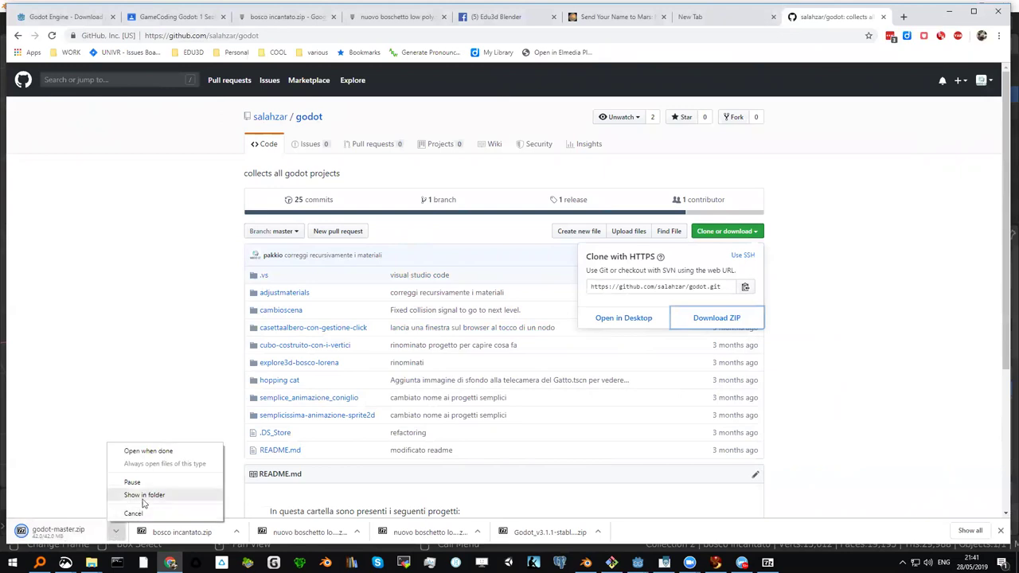
Step: Inspect the godot-master folder inside godot-master.zip in 7-Zip, then close 7-Zip and the Downloads window
click(144, 498)
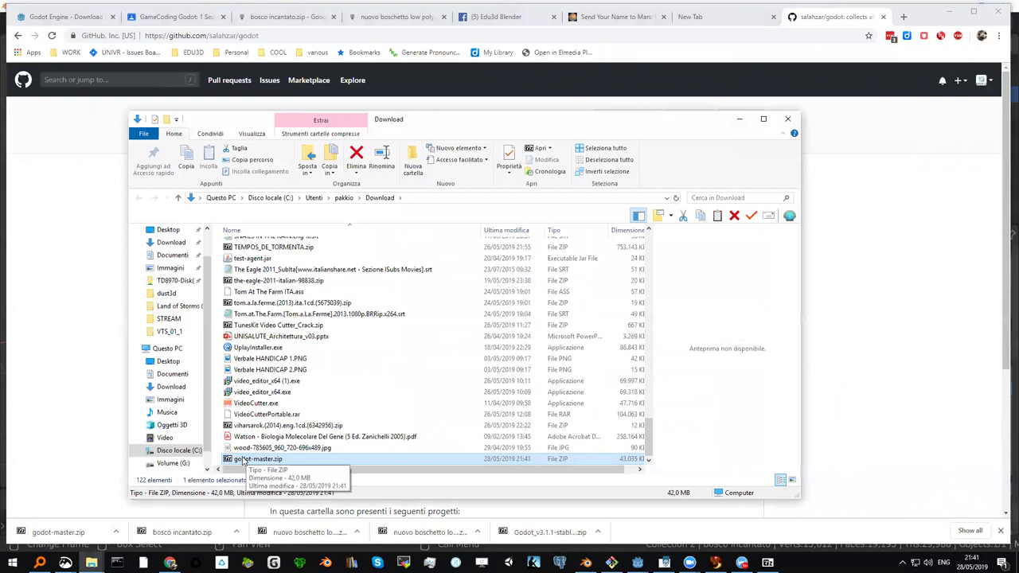
double_click(244, 460)
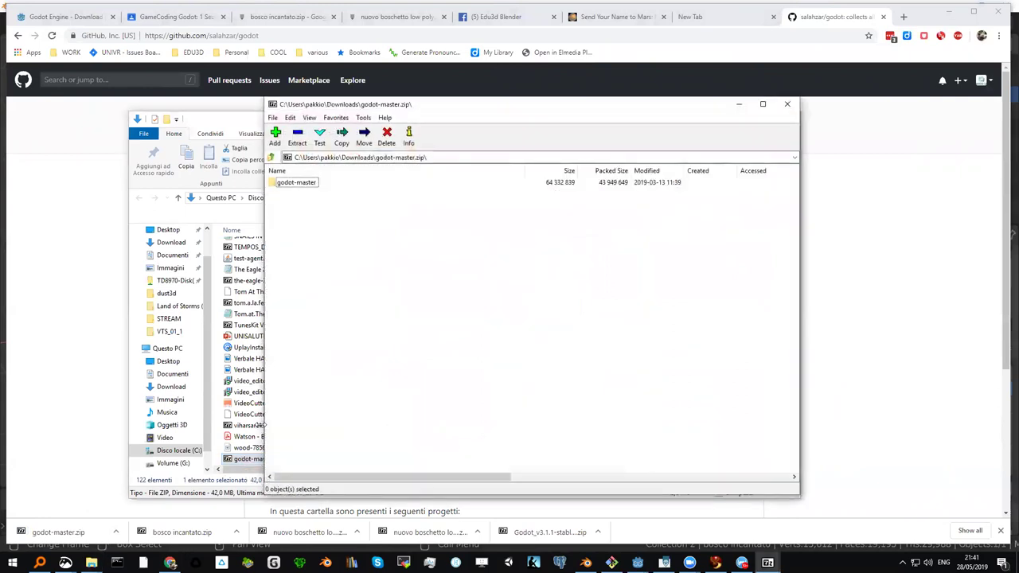
double_click(298, 183)
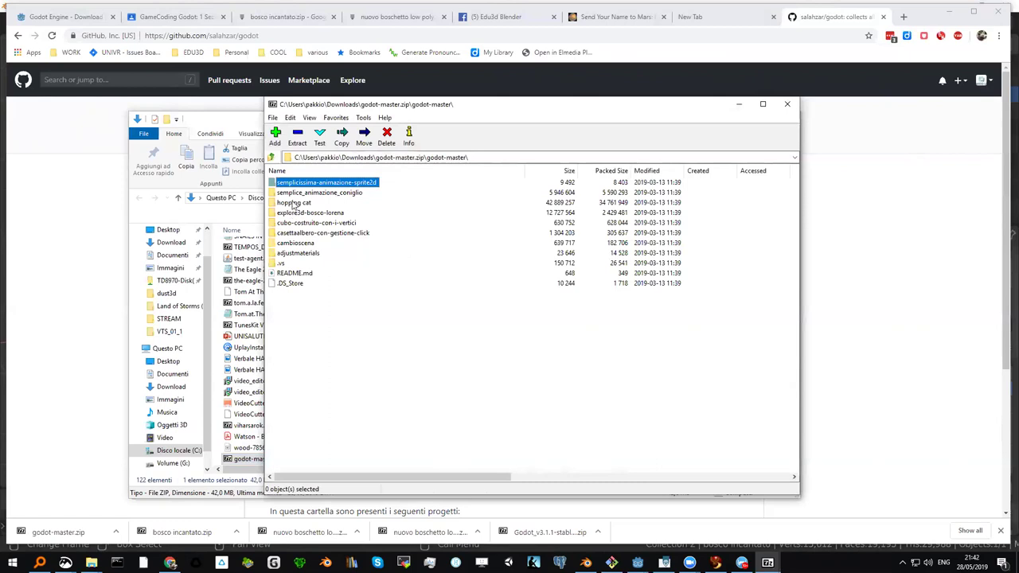
click(787, 103)
click(738, 118)
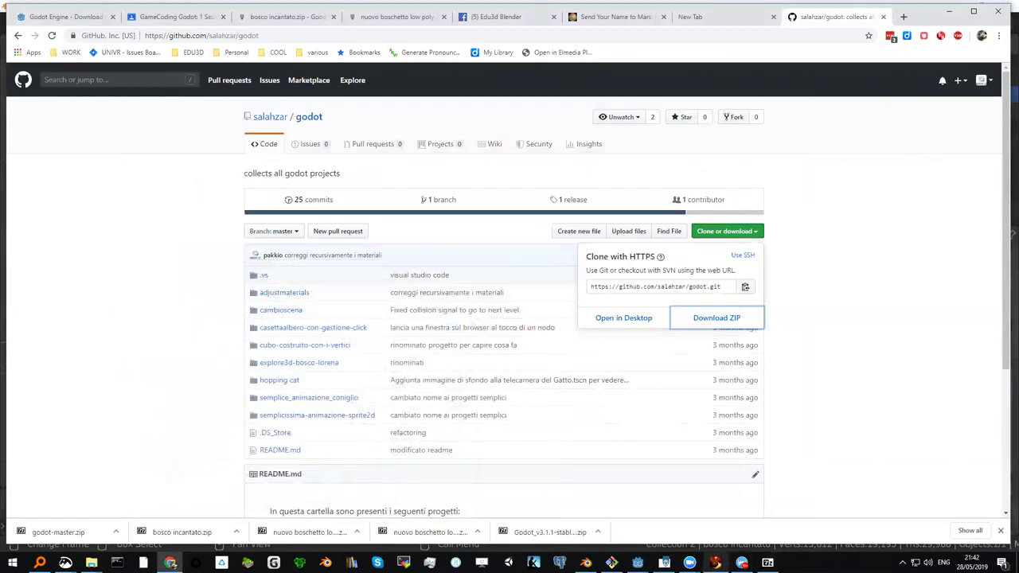
Step: Quit the Godot editor running hopping cat via Scena > Esci and confirm
mouse_move(637, 562)
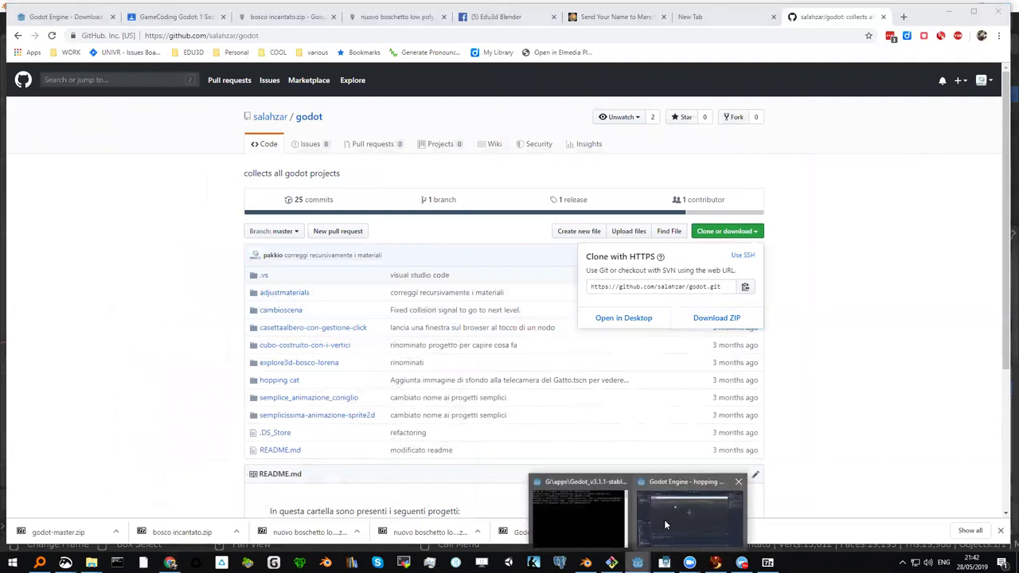
click(664, 519)
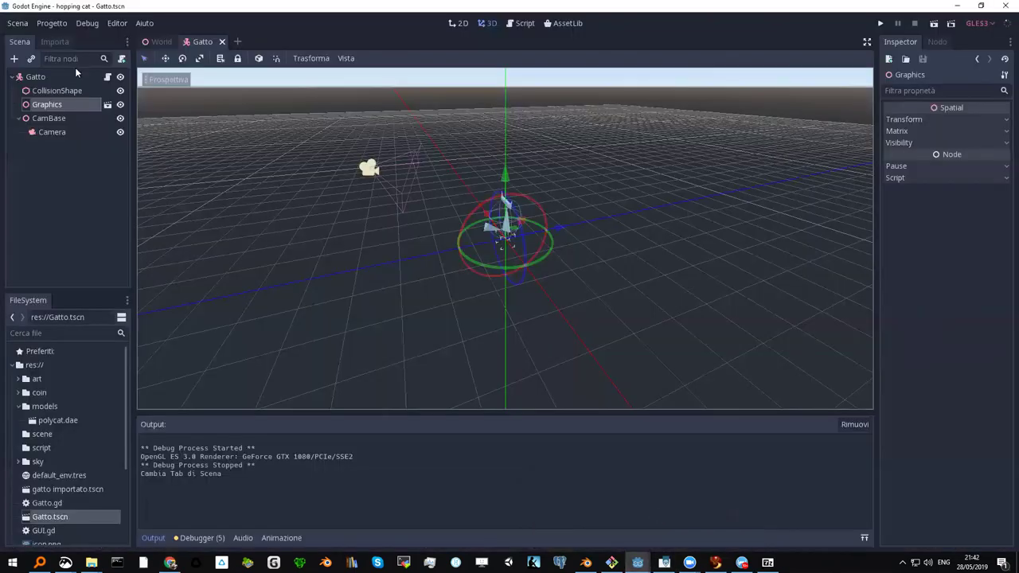
click(17, 23)
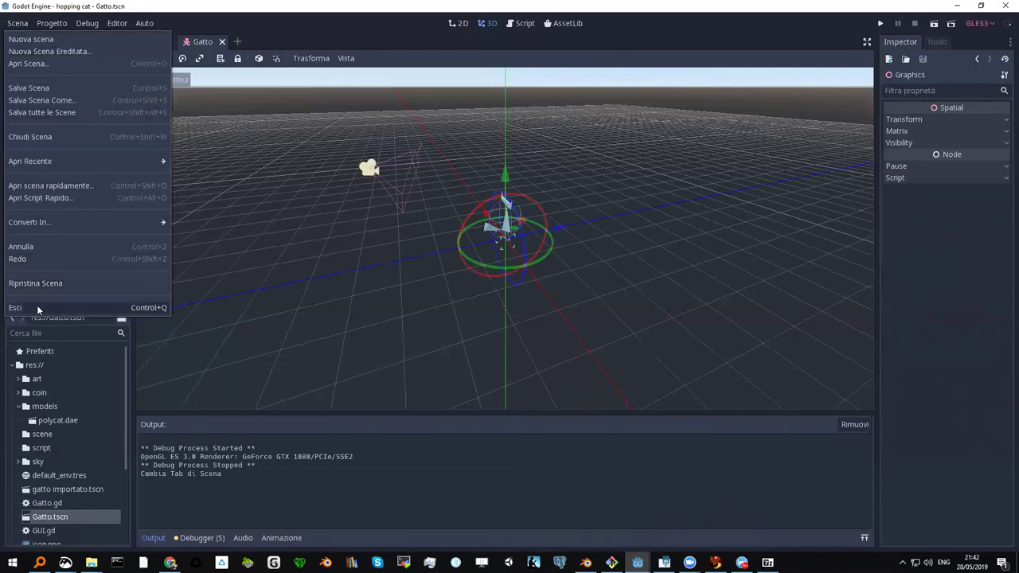
click(37, 307)
click(481, 291)
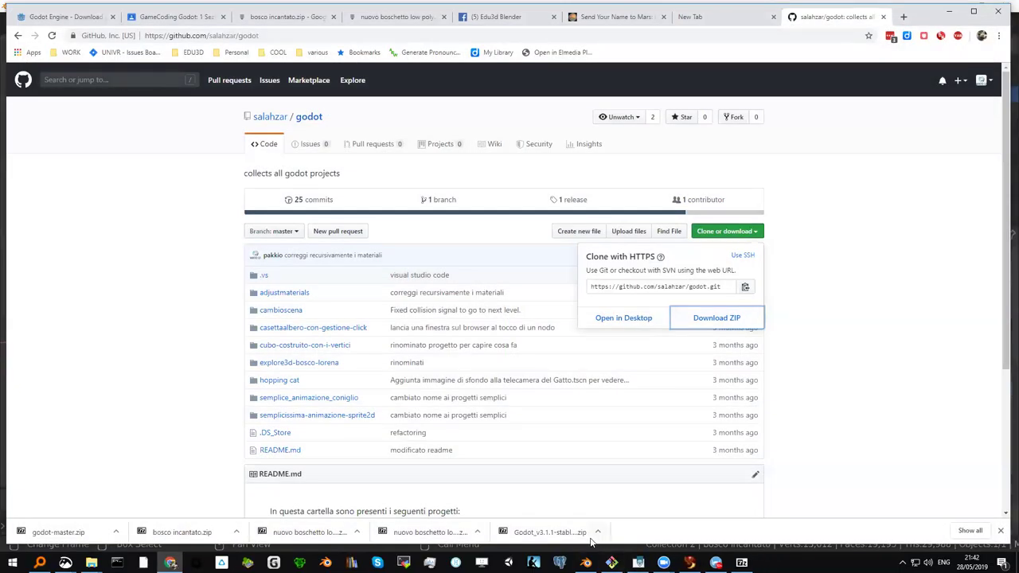
Step: Launch Godot_v3.1.1-stable_win64.exe from the Everything search results
click(40, 563)
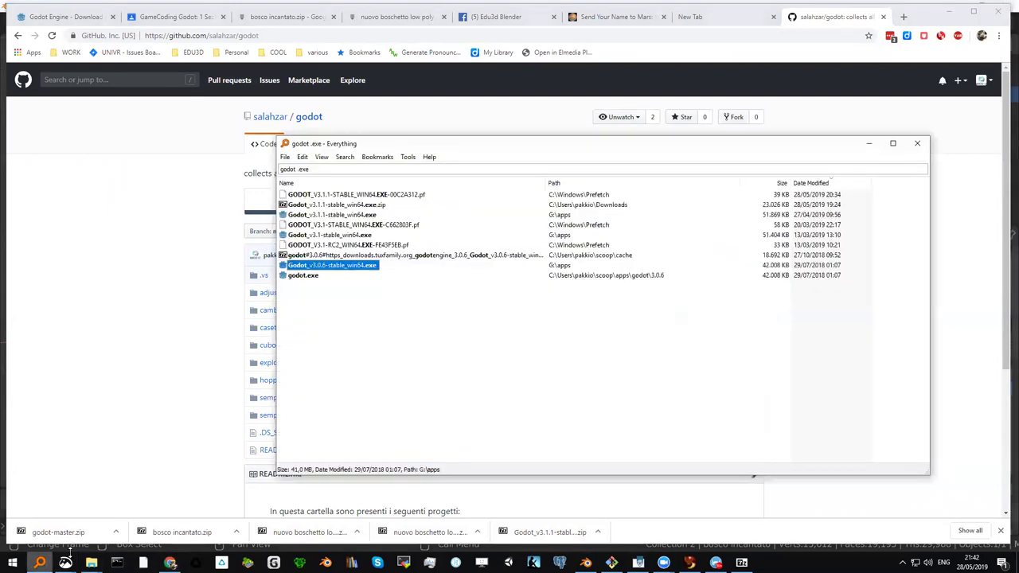
click(327, 215)
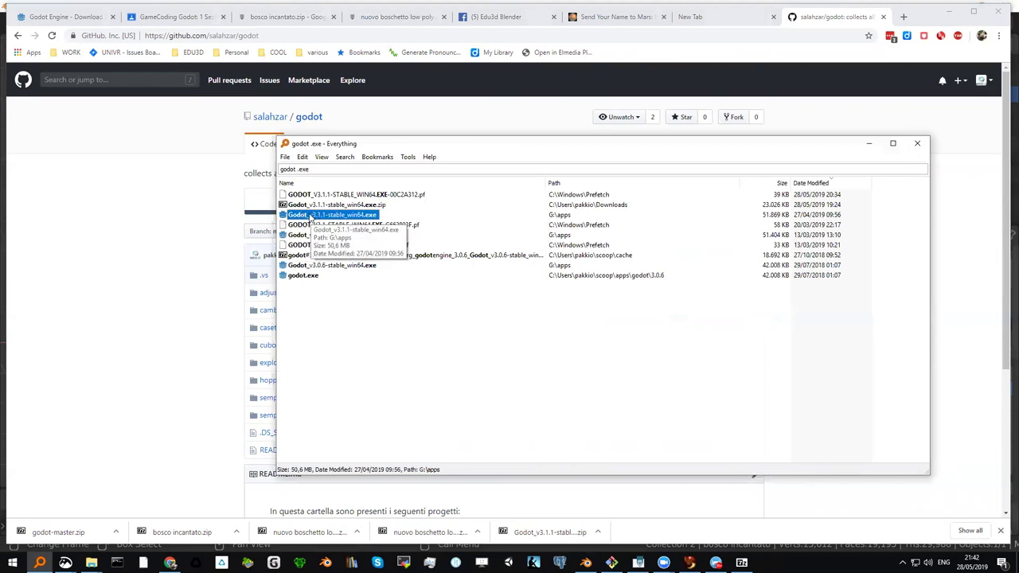
double_click(311, 217)
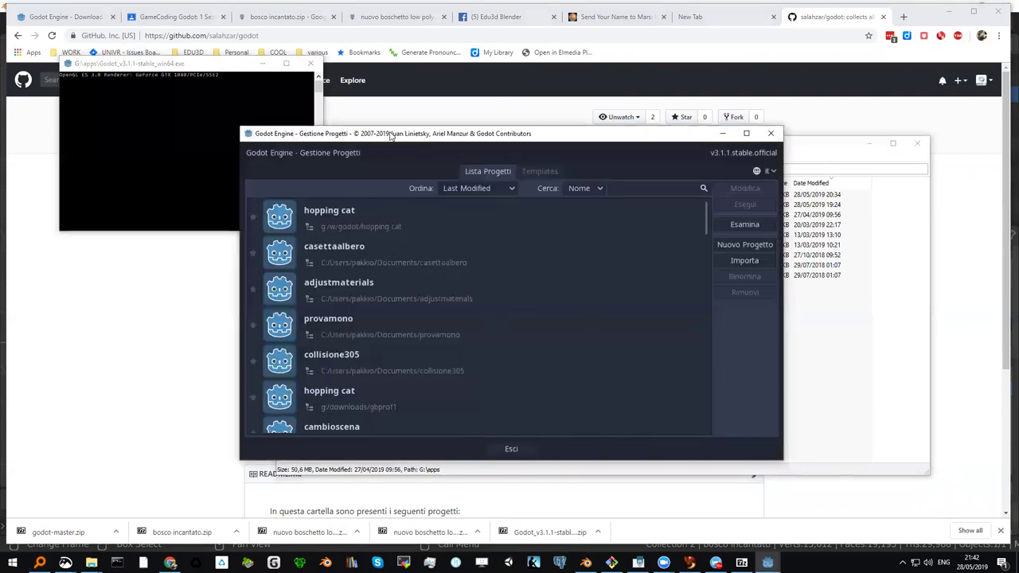
Step: Start importing a project and browse to the g:/w/godot folder
click(642, 246)
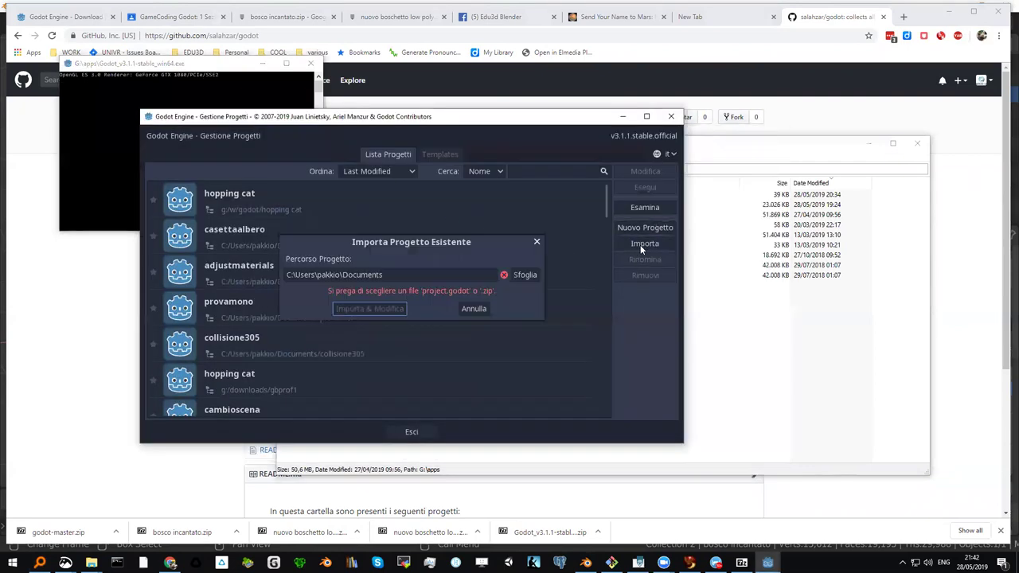
click(523, 275)
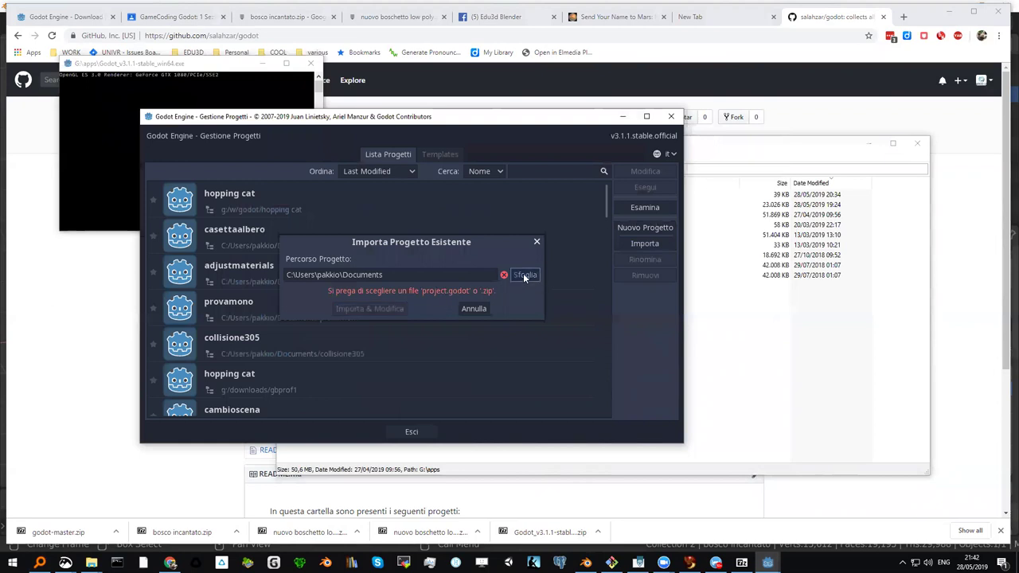
click(371, 177)
drag(371, 175, 270, 176)
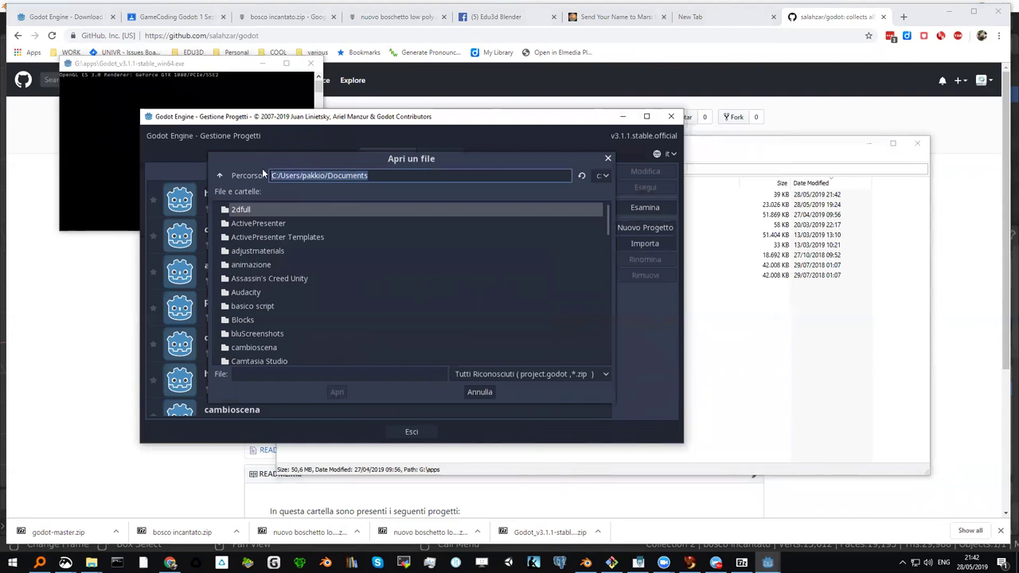
text(g:\w\godot)
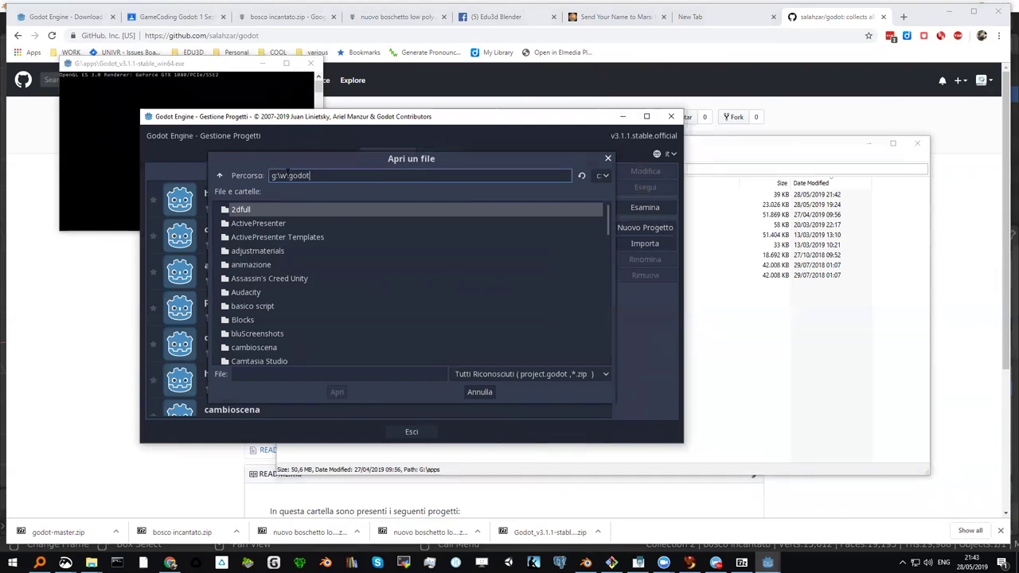
key(Return)
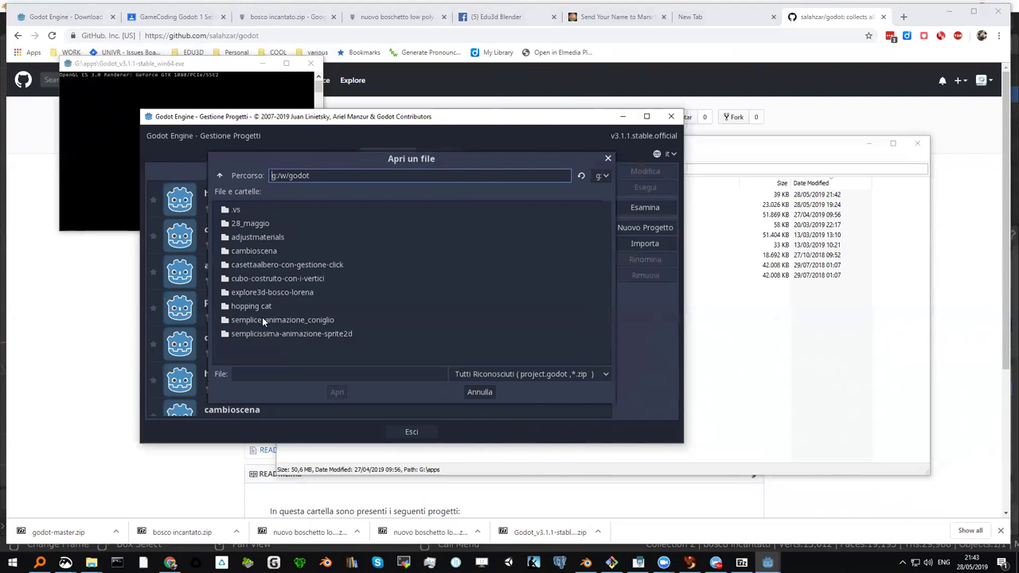
Step: Import hopping cat's project.godot, open it for editing, and start a test run
click(257, 309)
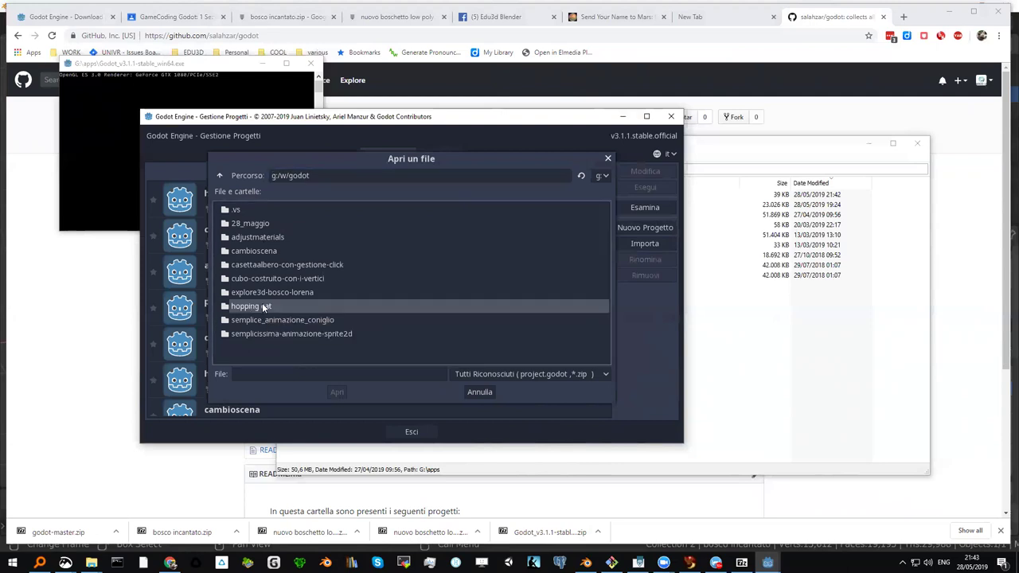
double_click(252, 306)
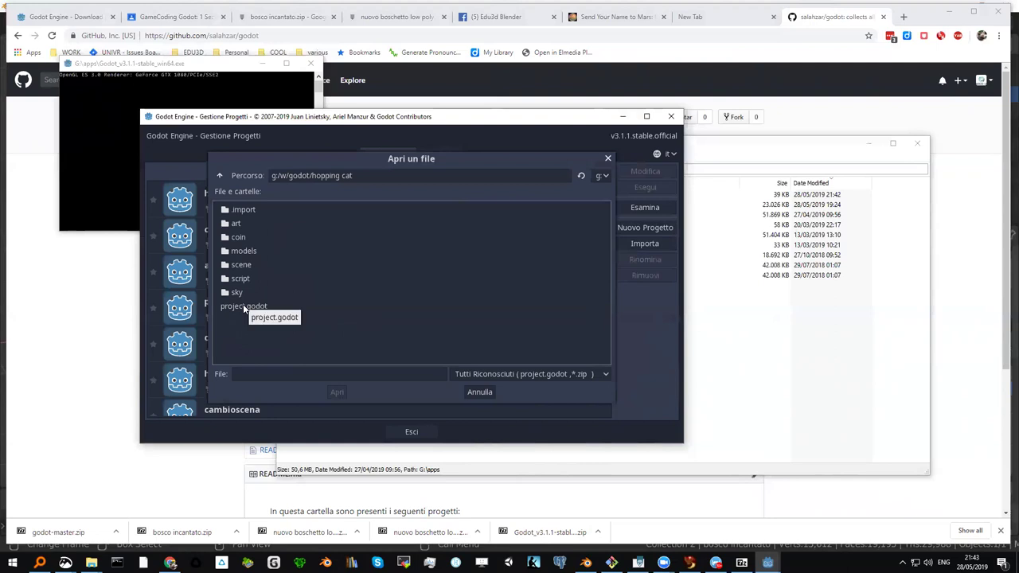
click(241, 308)
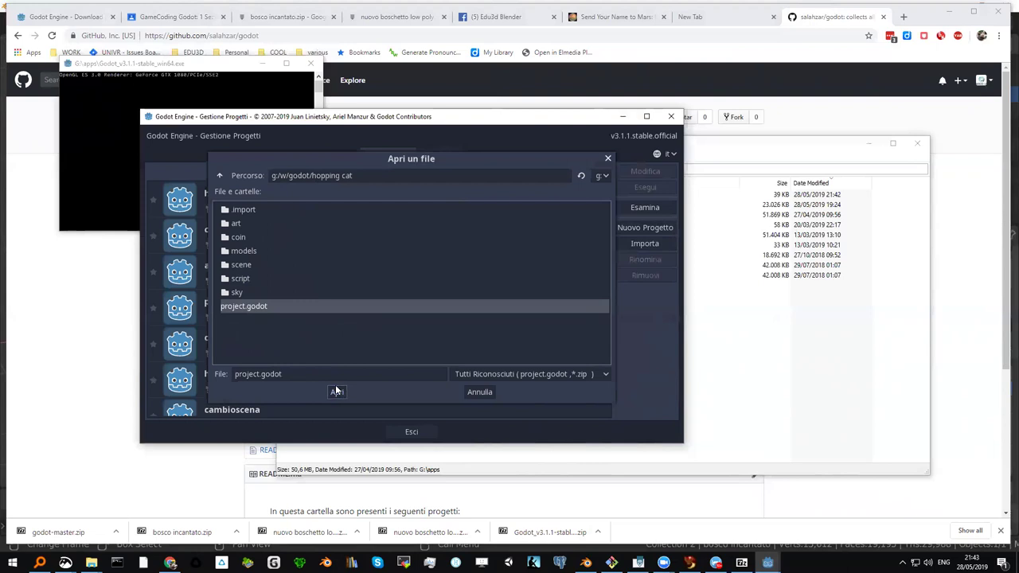
click(337, 390)
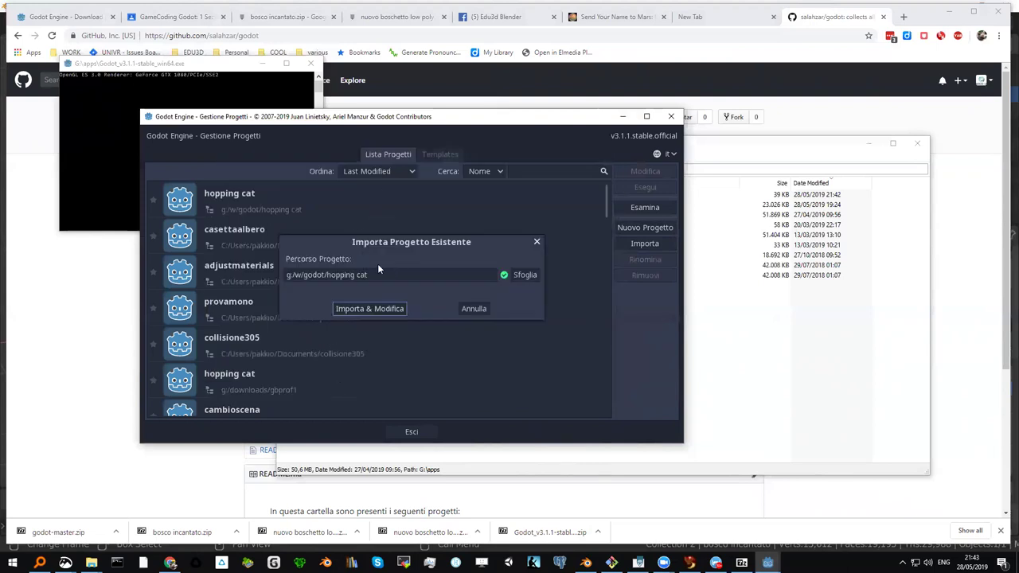
click(370, 309)
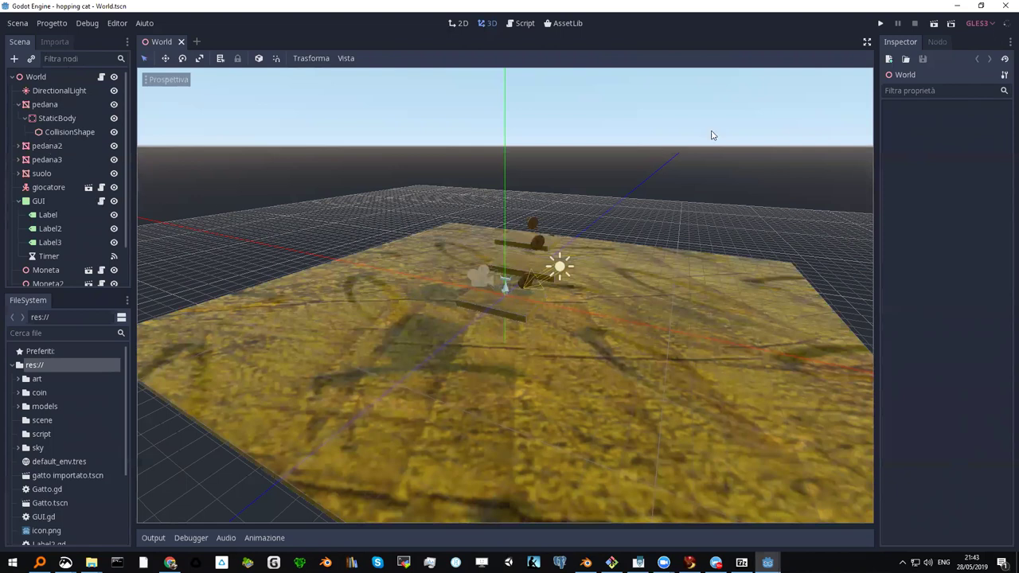
click(881, 25)
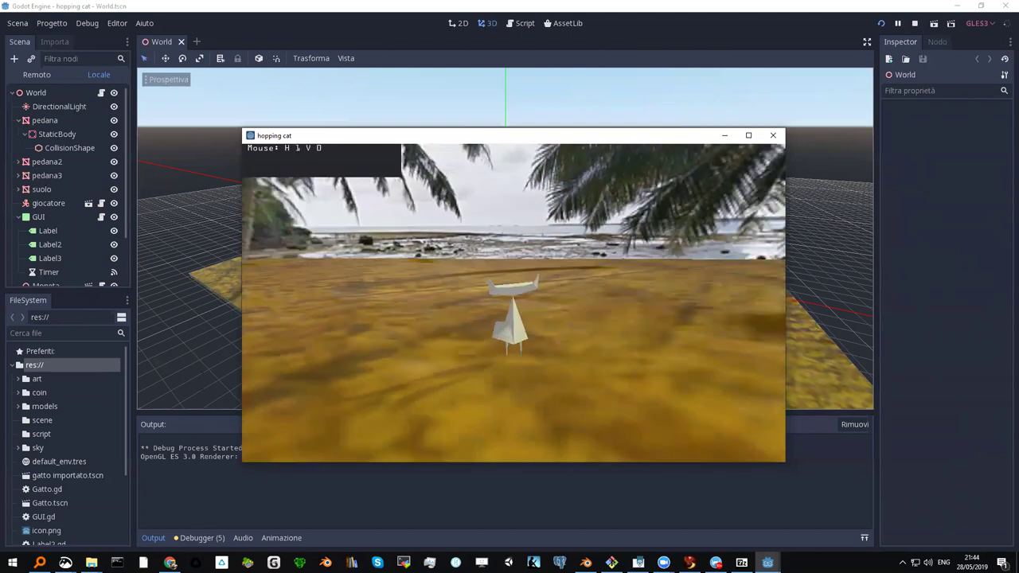
Step: Stop the running hopping cat game and return to the World scene
key(Escape)
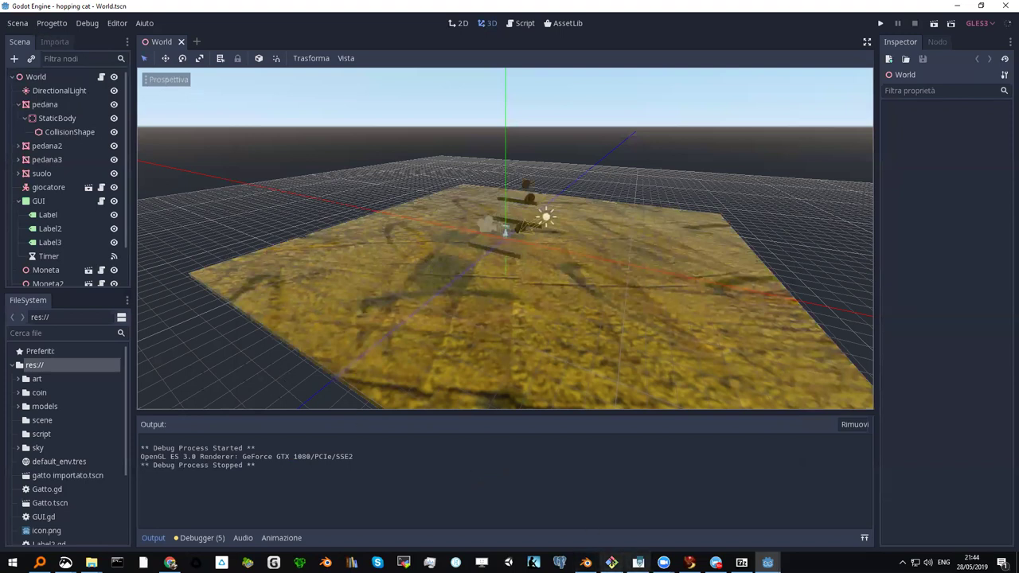
Step: Launch a second Godot Engine Editor instance from the taskbar jump list
right_click(767, 563)
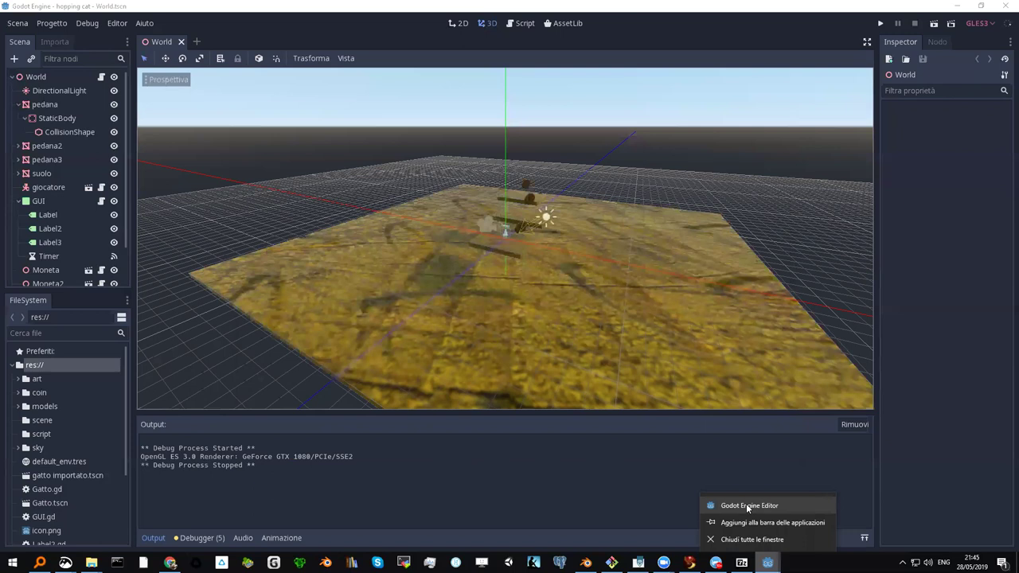
click(745, 503)
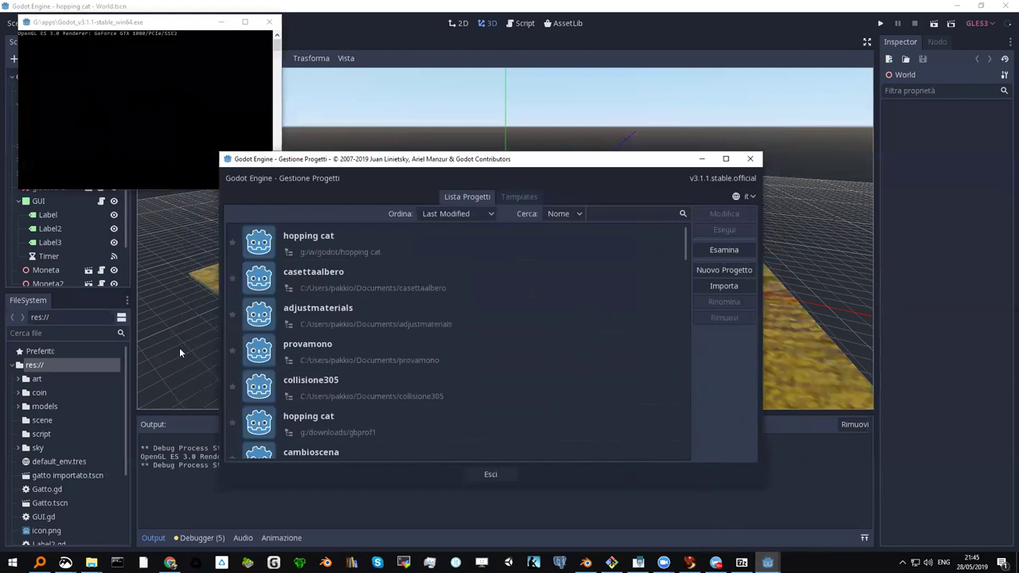
Step: Name the new project registrazione, create its registrazione folder, and select the project path
click(717, 273)
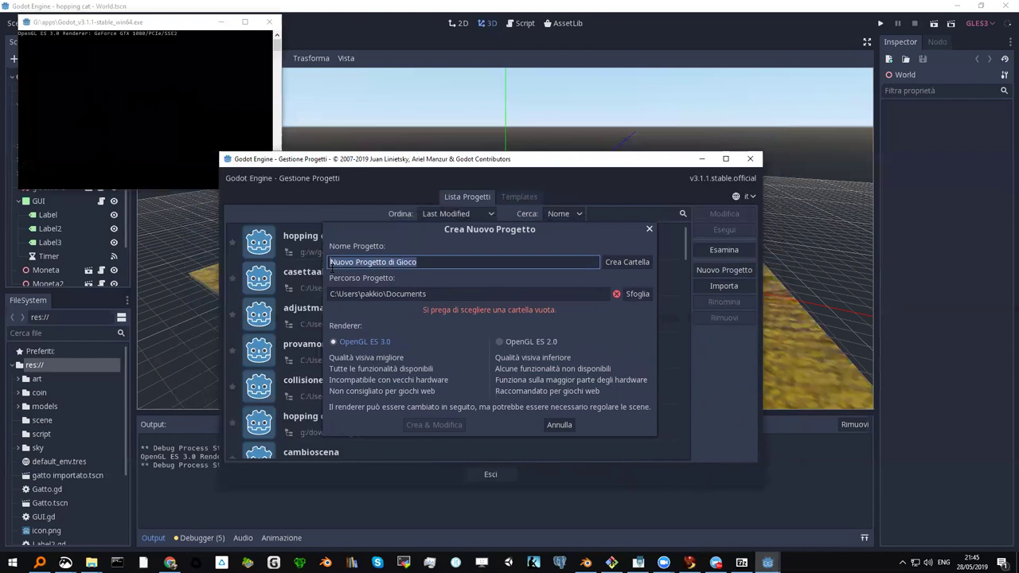
text(registrazione)
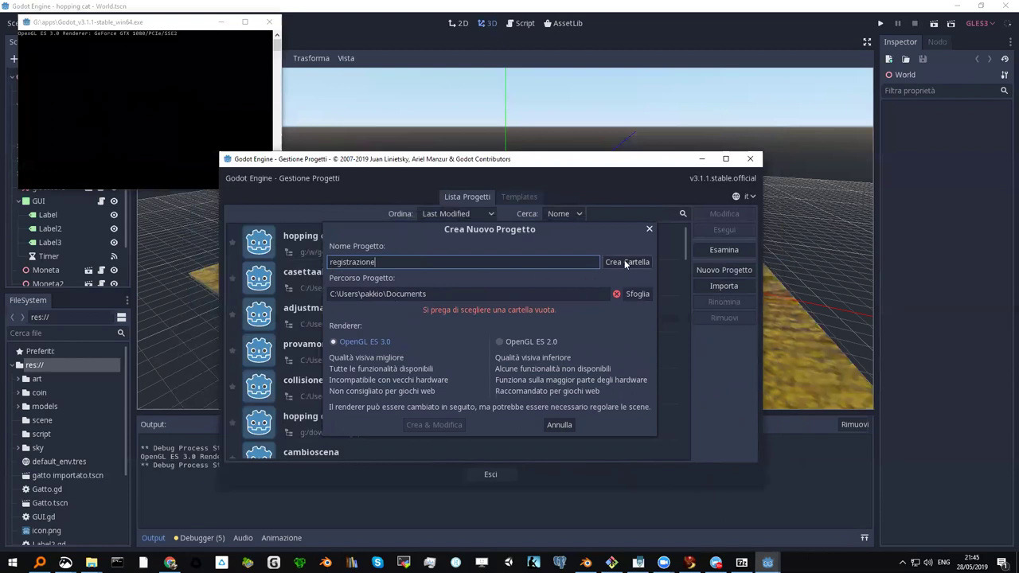
click(624, 261)
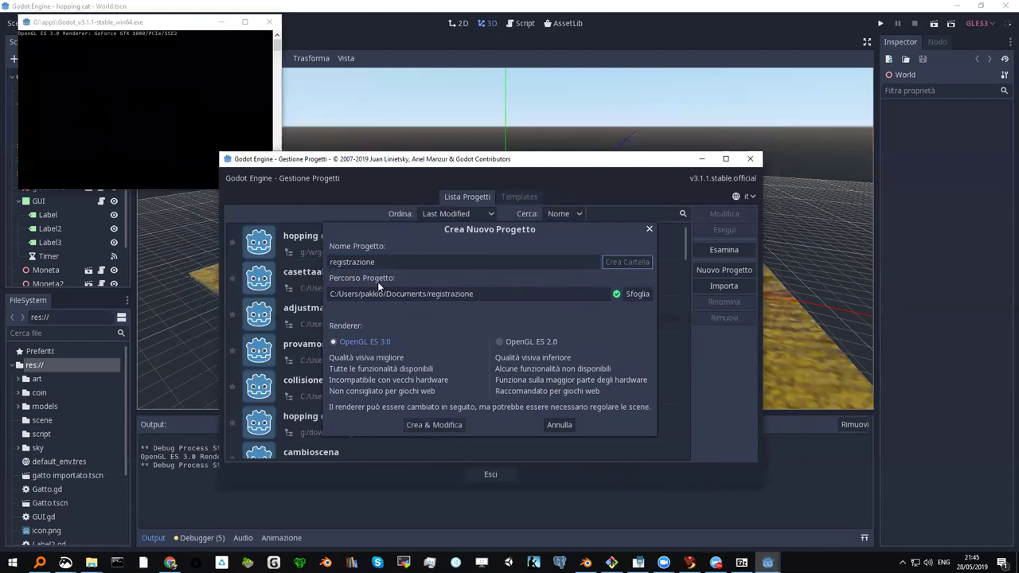
drag(330, 294, 476, 293)
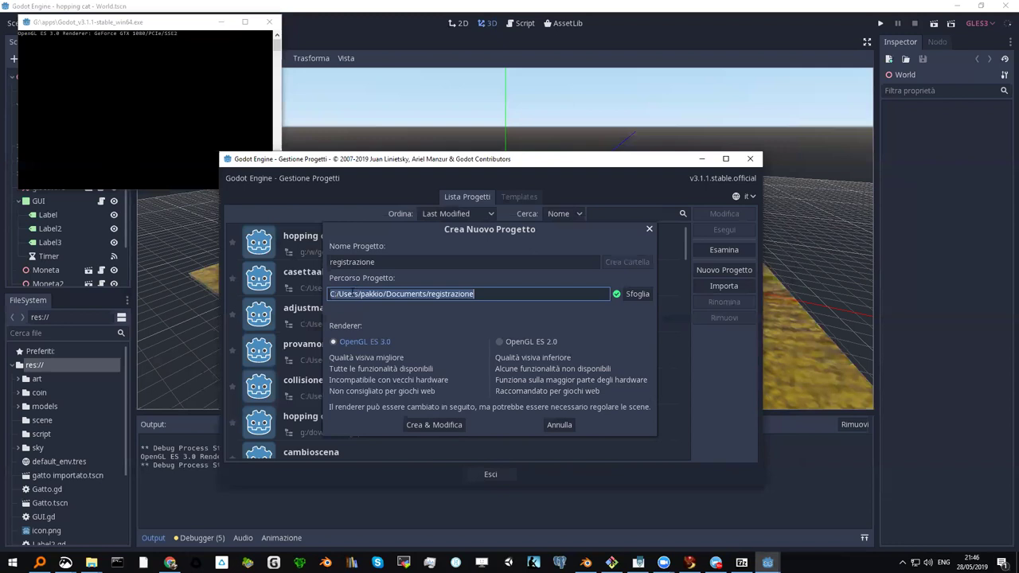
click(354, 293)
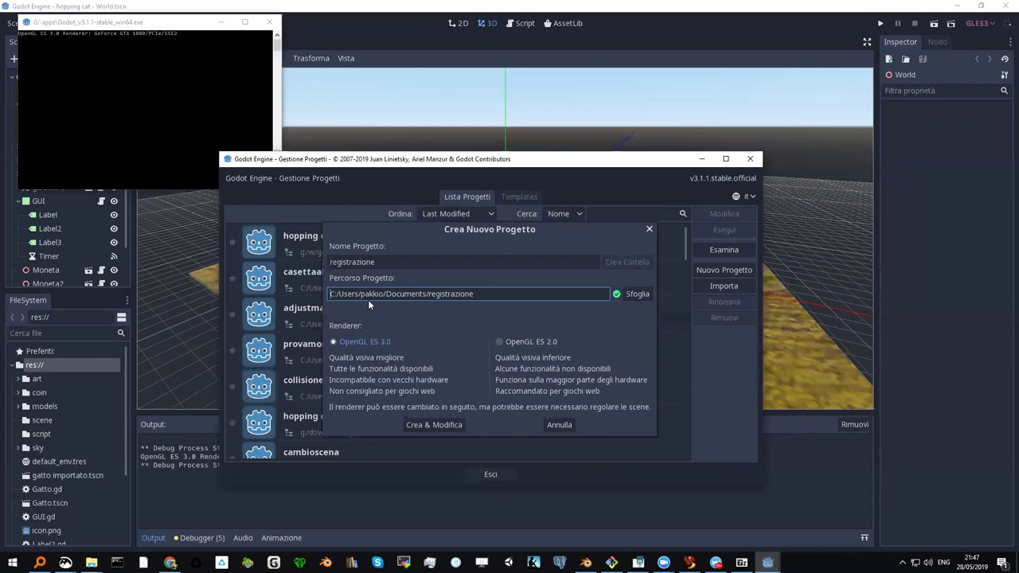
key(shift+Right)
key(shift+Right)
key(shift+Left)
key(shift+Right)
key(shift+Right)
key(shift+Right)
key(shift+Right)
key(shift+Right)
key(shift+Right)
key(shift+Right)
key(shift+Right)
key(shift+Right)
key(shift+Right)
key(shift+Right)
key(shift+Right)
key(Left)
key(Left)
key(Left)
key(shift+Left)
key(shift+Left)
key(Right)
key(Home)
key(Right)
key(Right)
key(shift+Right)
key(shift+Right)
key(Right)
key(Right)
key(Right)
Step: Create the registrazione project and show its res:// folder in File Explorer via Apri nel gestore file
click(426, 425)
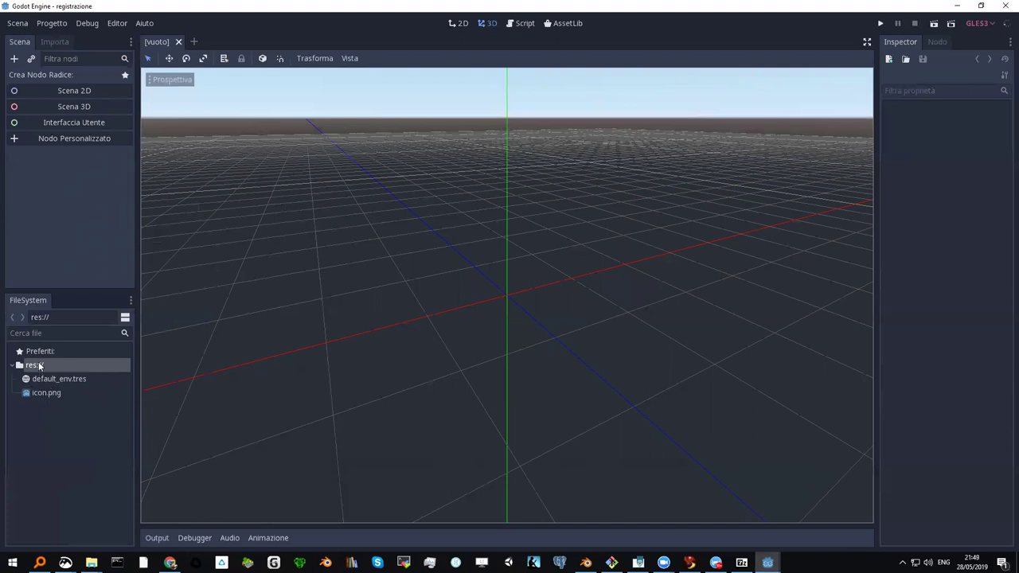
right_click(39, 367)
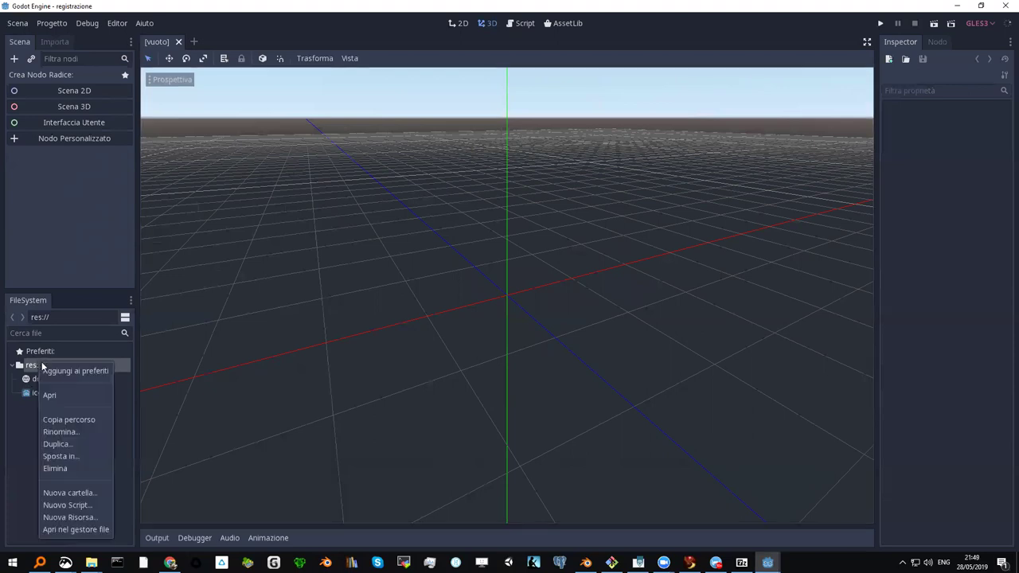
click(75, 530)
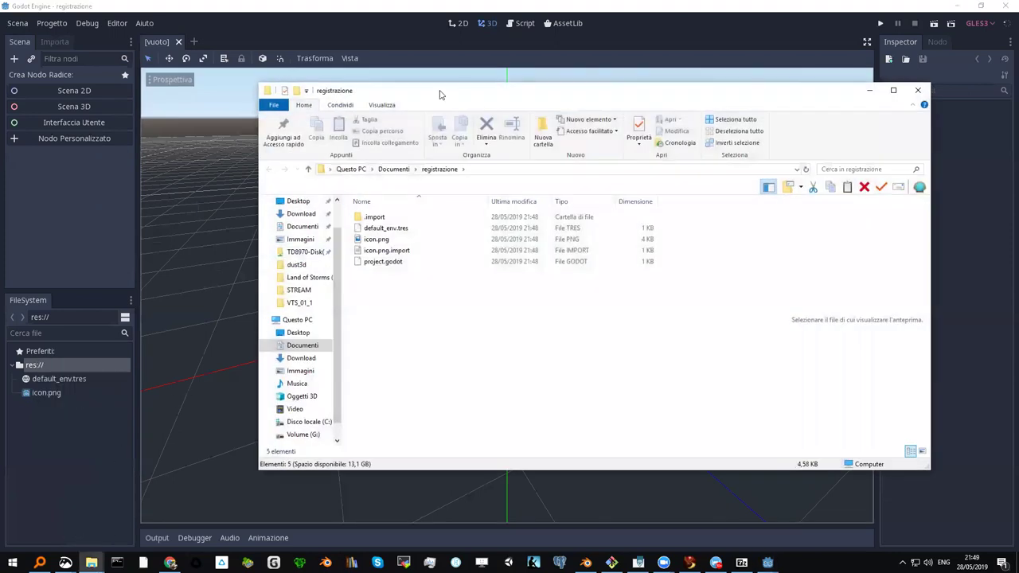
drag(440, 95, 236, 107)
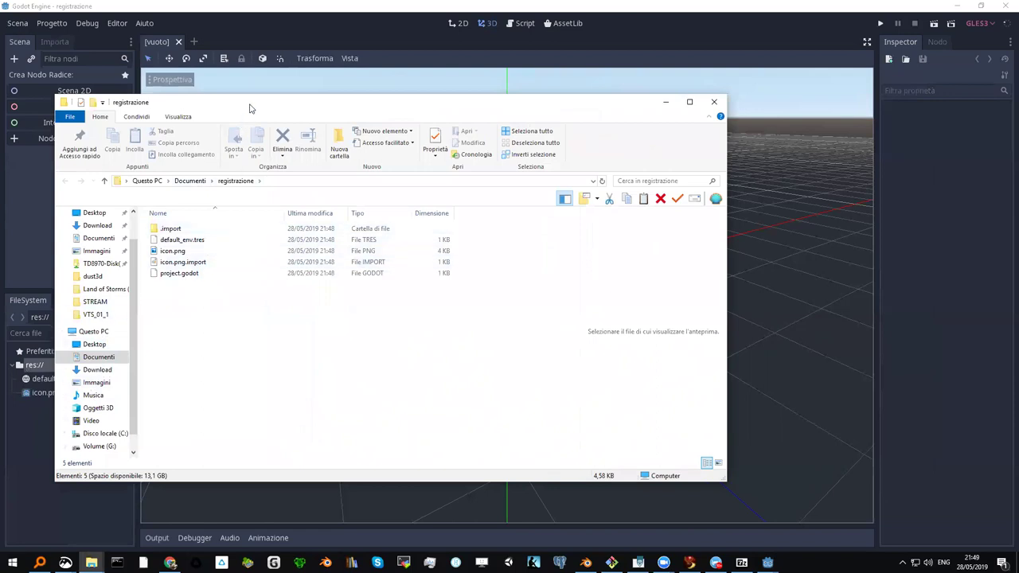
drag(249, 108, 270, 133)
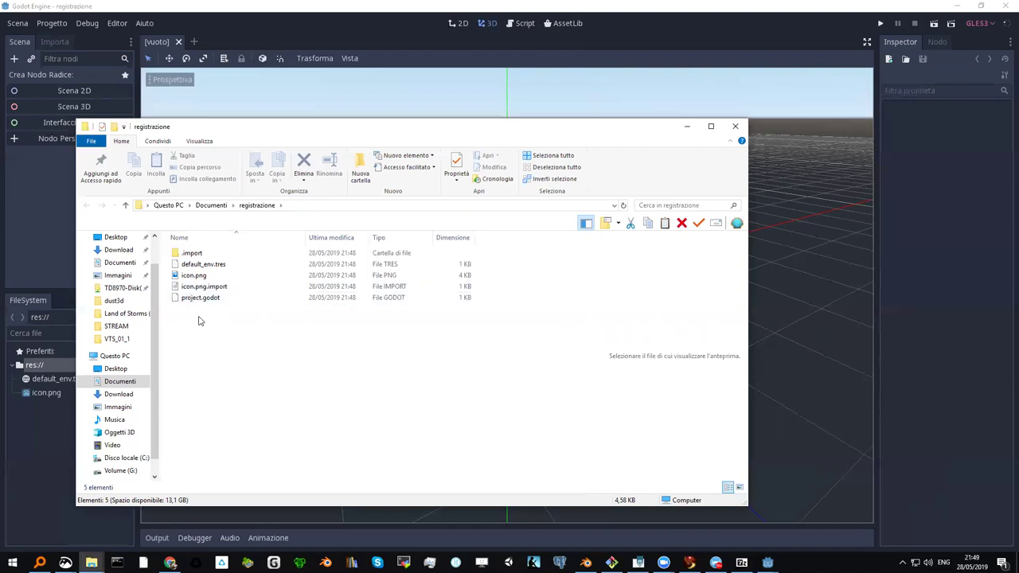
Step: Create a new folder named bosco in the registrazione project folder and open it
right_click(198, 324)
mouse_move(252, 299)
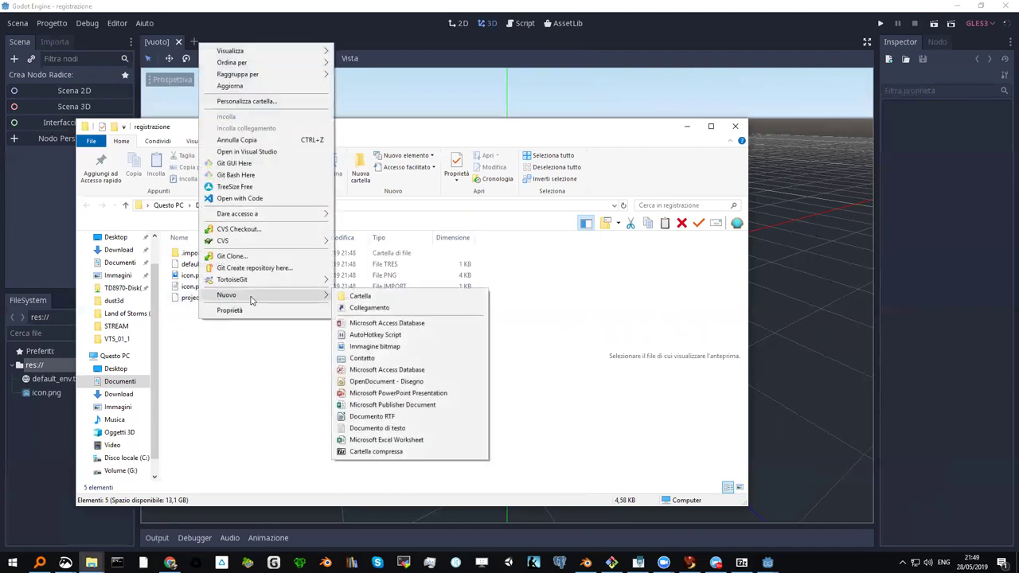
click(366, 298)
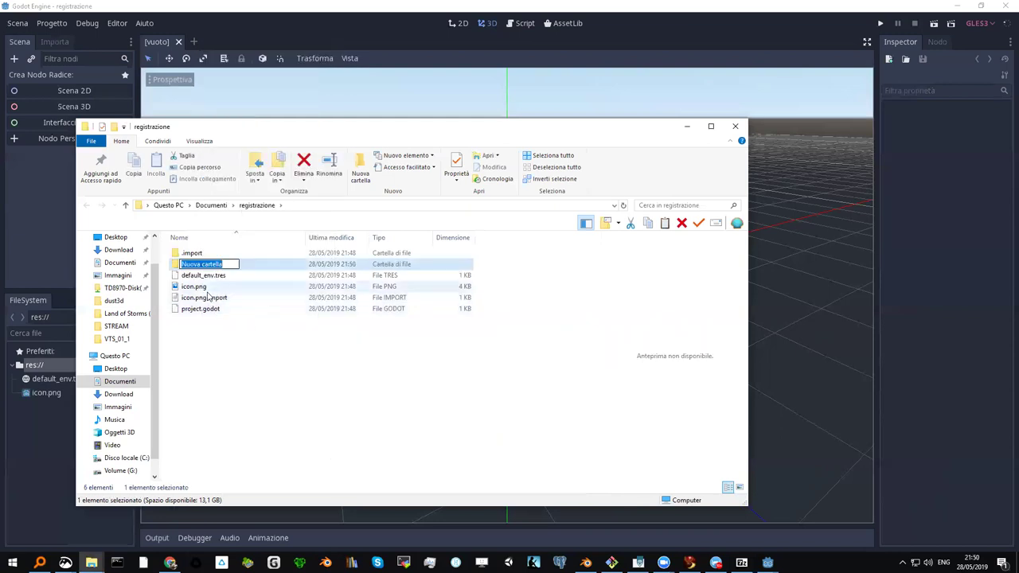
text(bosco)
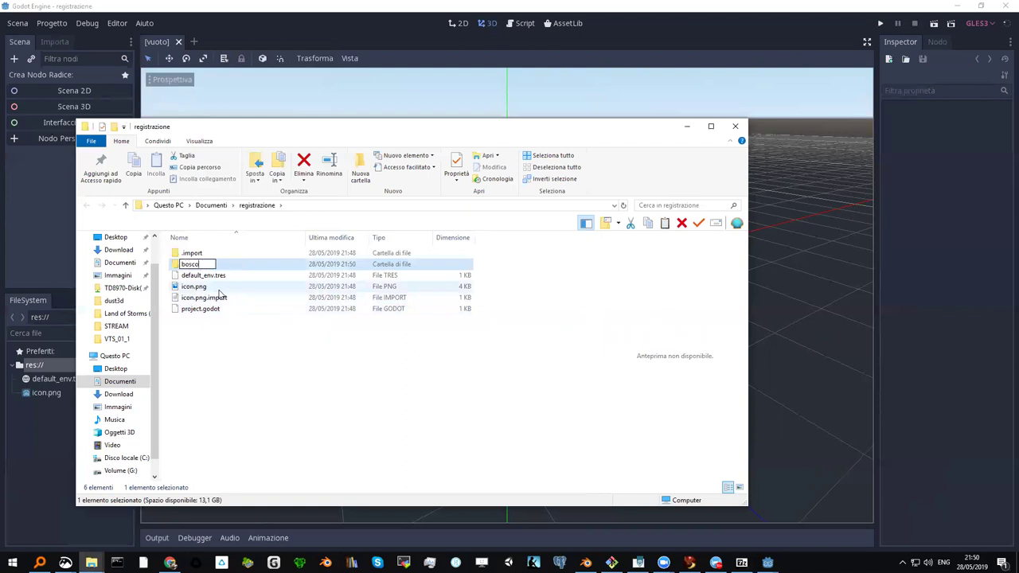
key(Return)
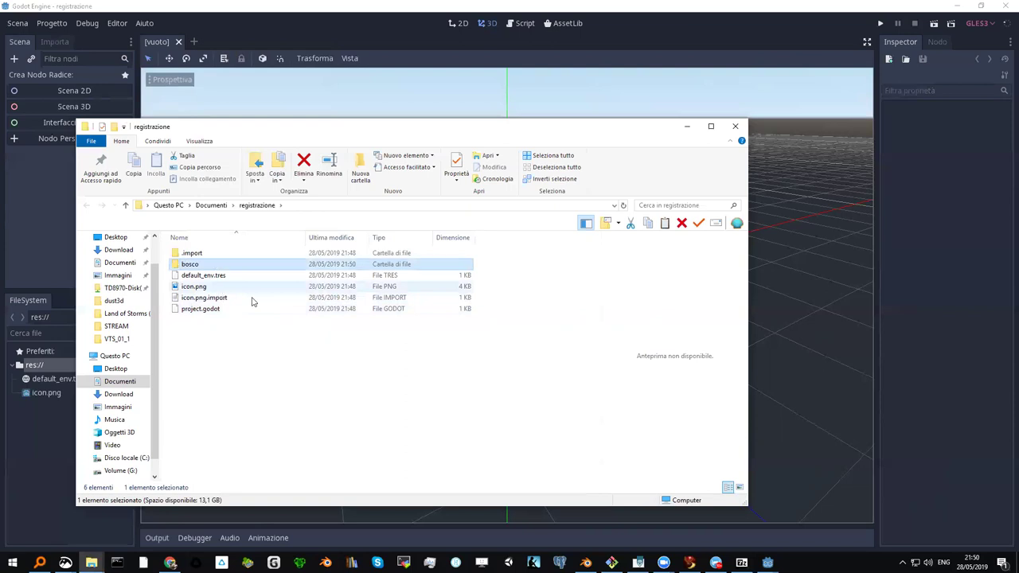
double_click(192, 265)
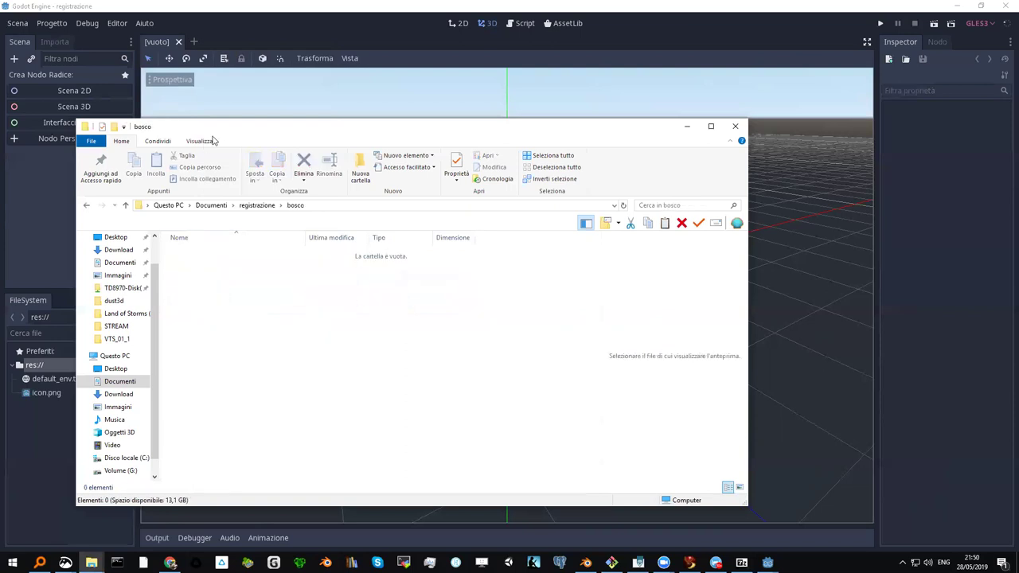
drag(227, 129, 173, 99)
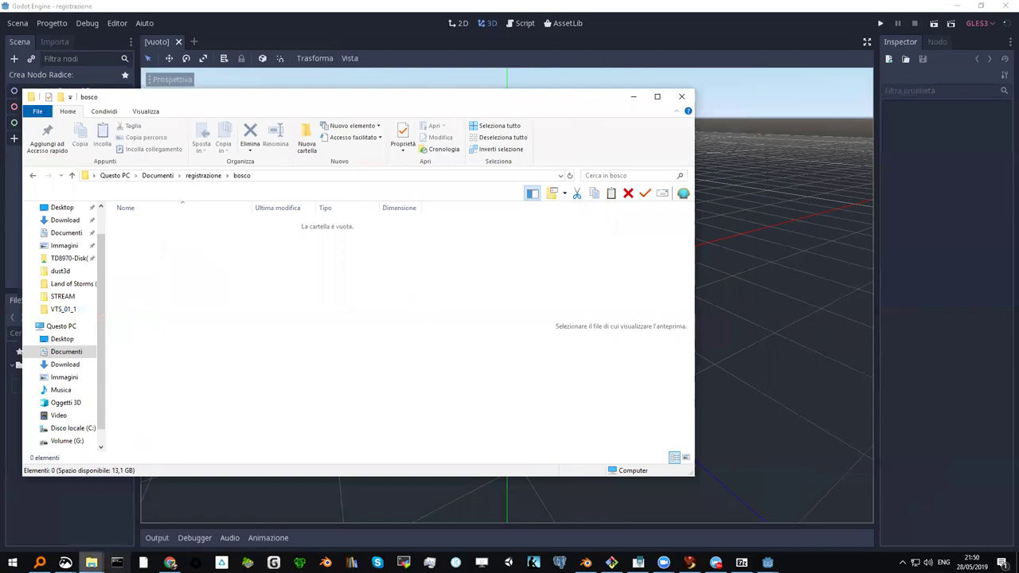
click(91, 563)
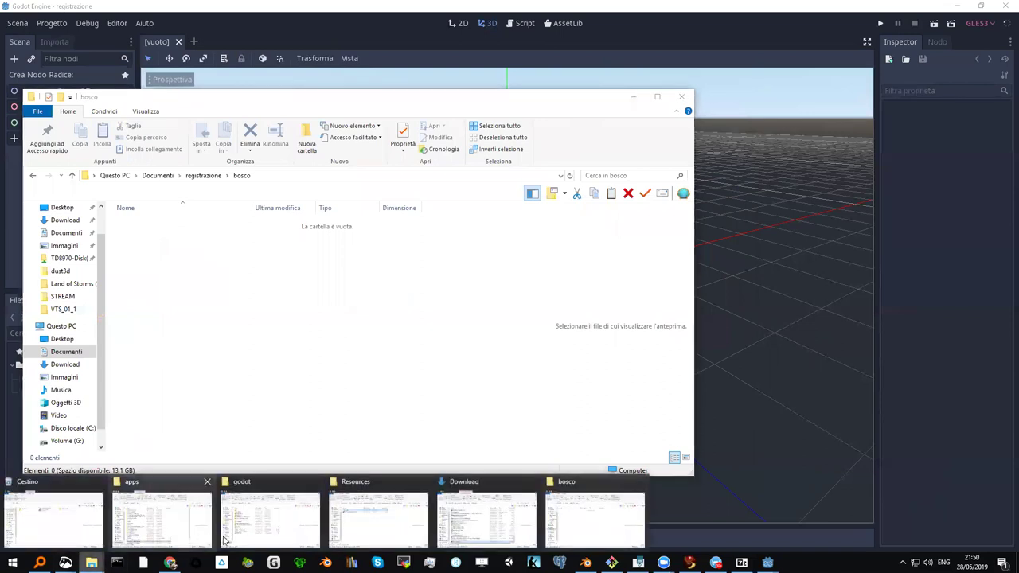
Step: Copy bosco incantato sal.dae from the godot folder into bosco, then go back to registrazione
click(276, 524)
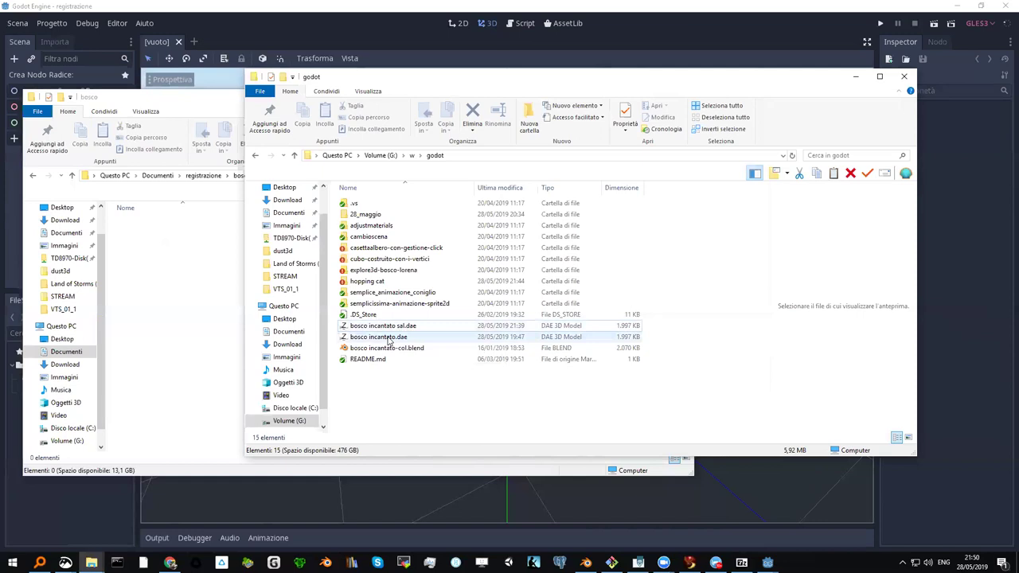
mouse_move(398, 328)
mouse_down()
mouse_move(263, 334)
mouse_move(162, 292)
mouse_up()
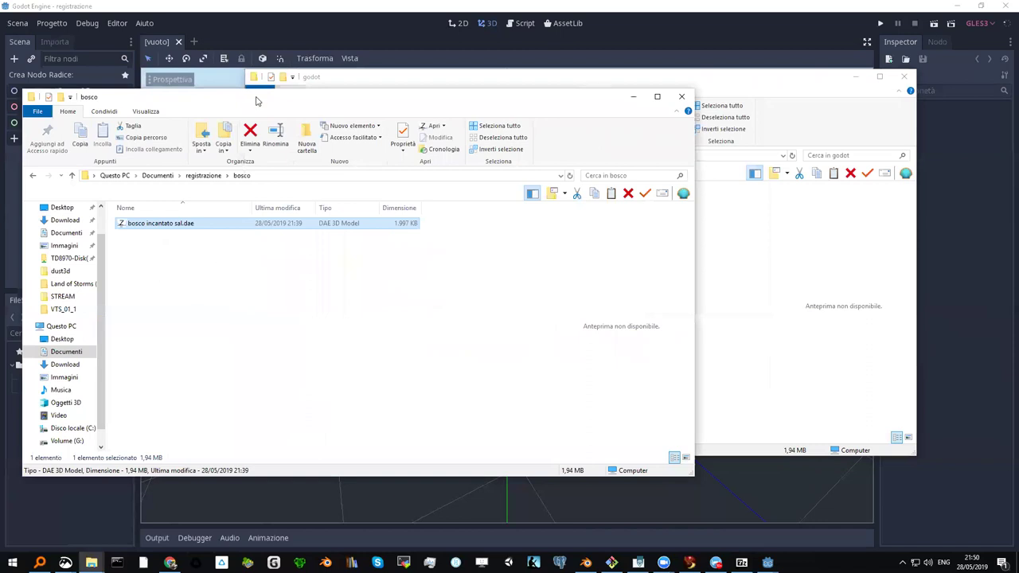
drag(257, 100, 246, 94)
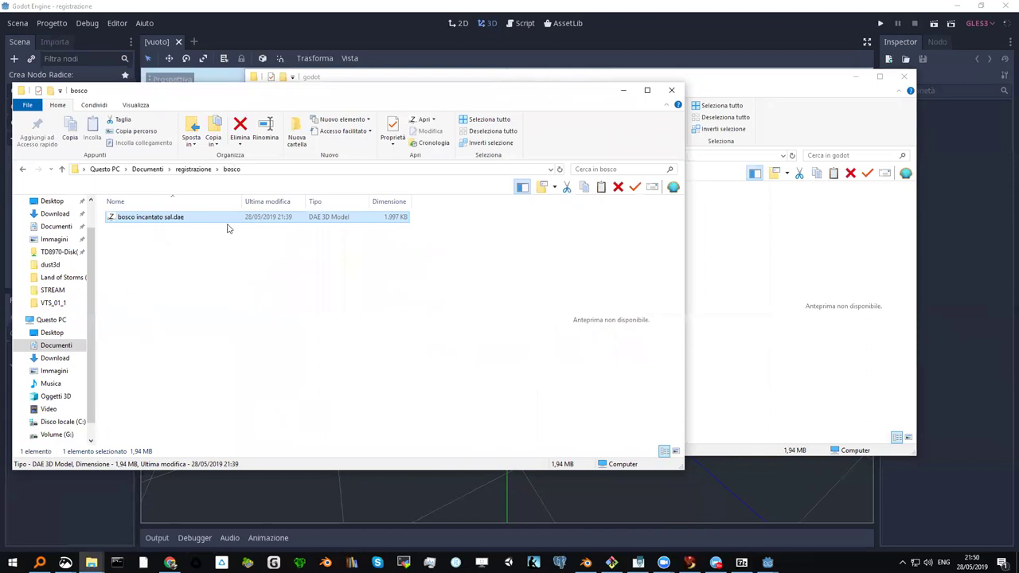
click(193, 171)
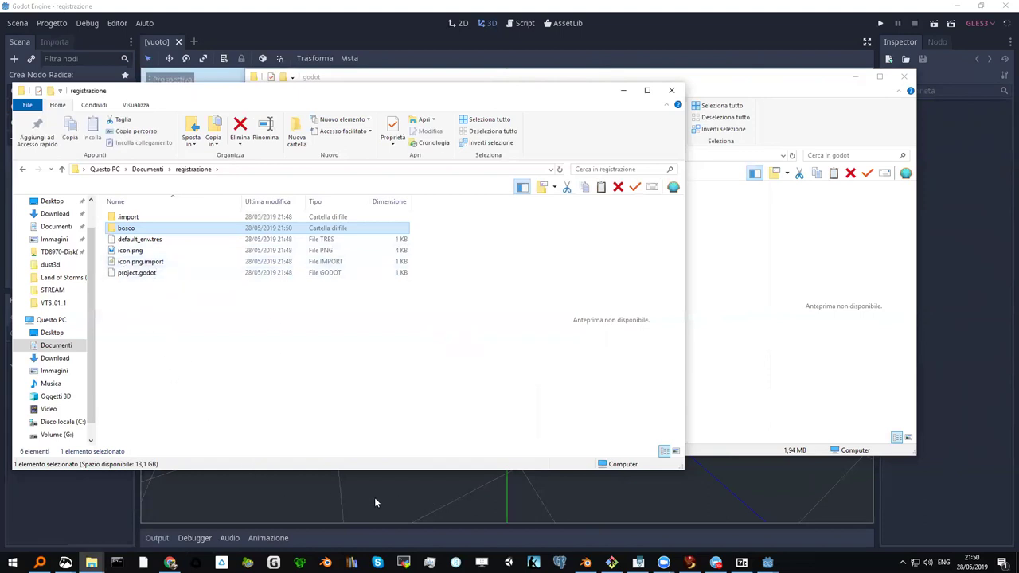
Step: Back in Godot, expand the bosco folder in FileSystem and select bosco incantato sal.dae
click(441, 498)
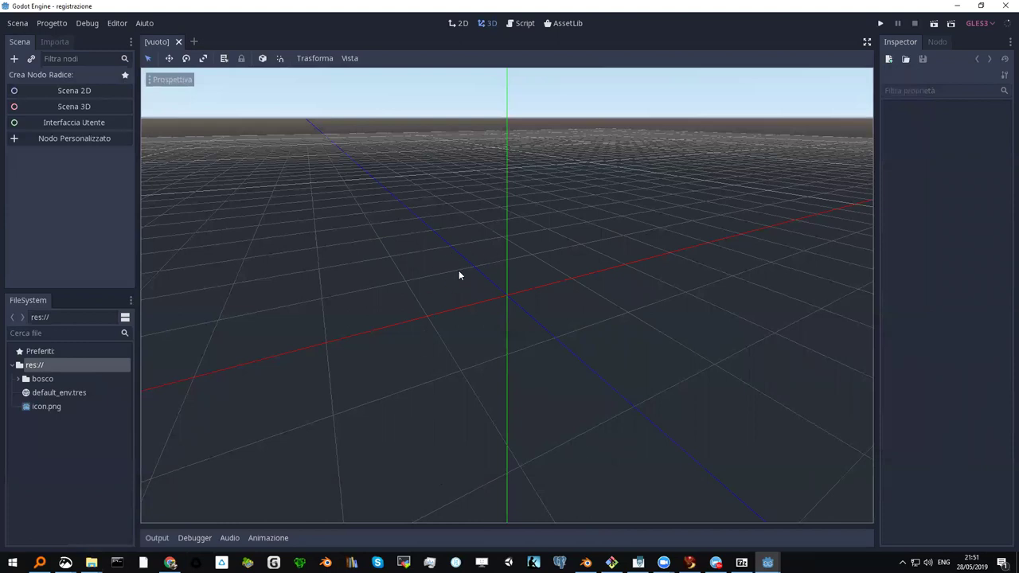
click(19, 379)
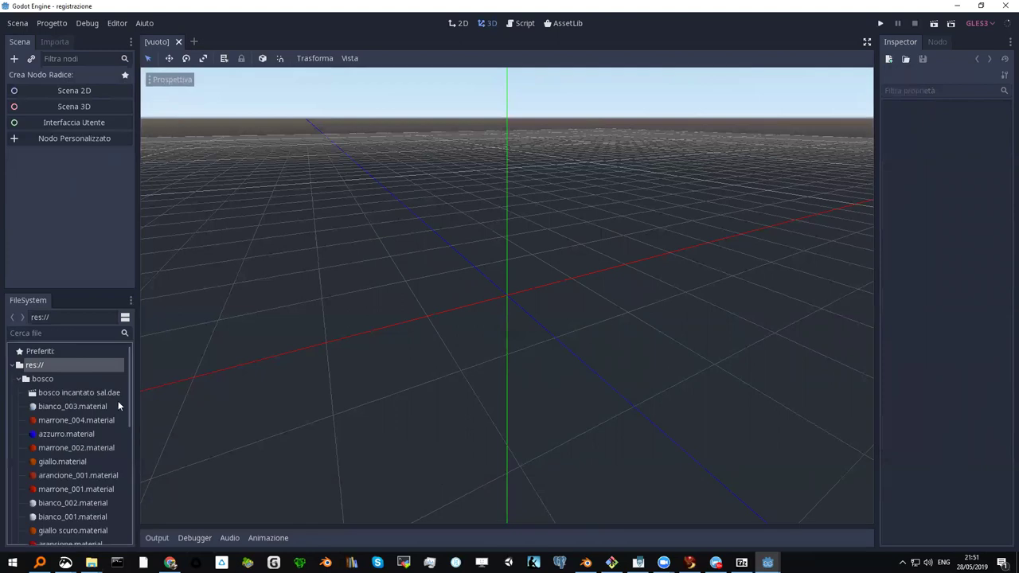
mouse_move(129, 390)
mouse_down()
mouse_move(143, 510)
mouse_move(135, 365)
mouse_up()
click(55, 390)
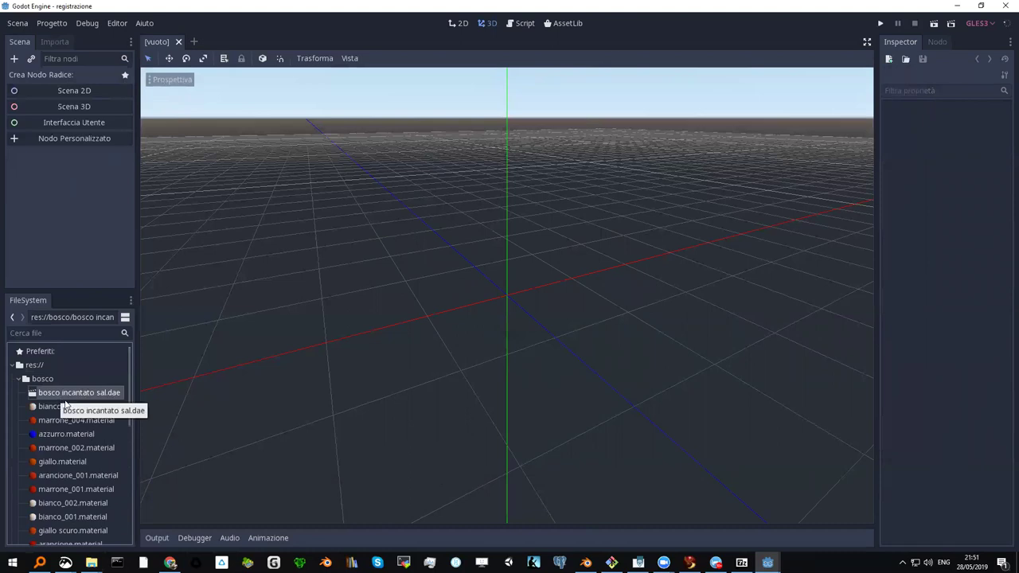
drag(131, 408, 138, 369)
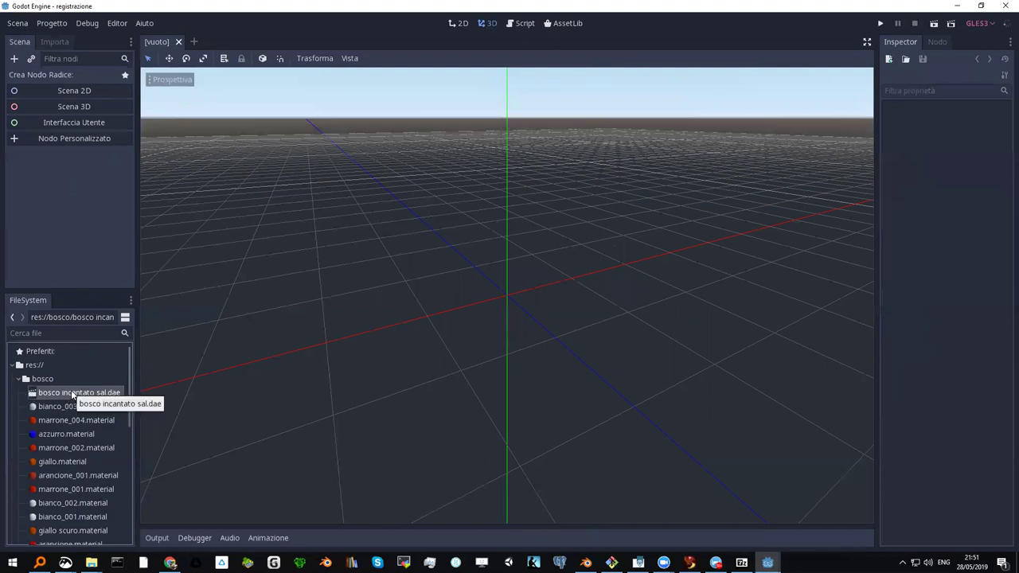
Step: Open bosco incantato sal.dae and choose Nuova Ereditata to make a new inherited scene
right_click(72, 395)
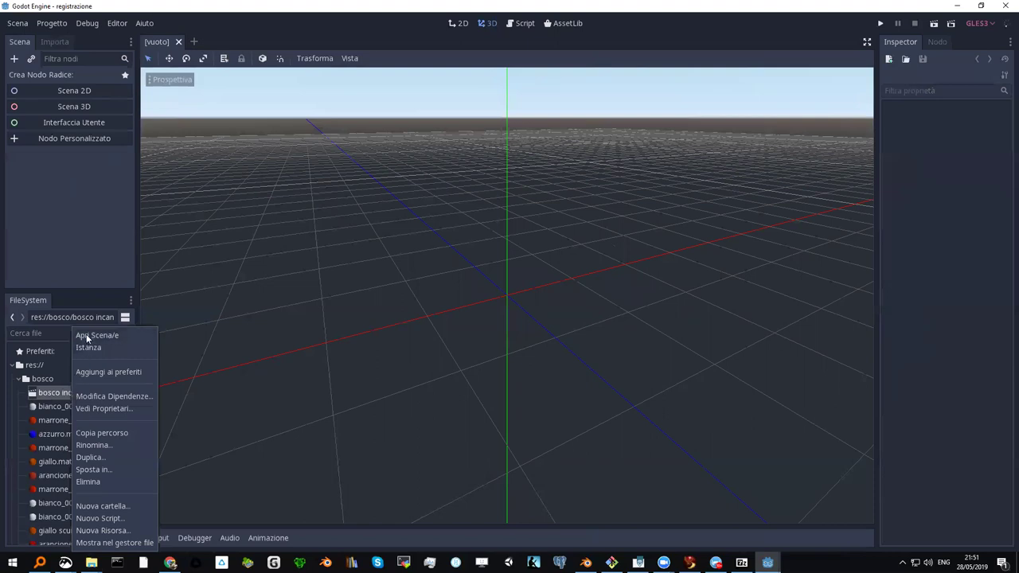
double_click(61, 392)
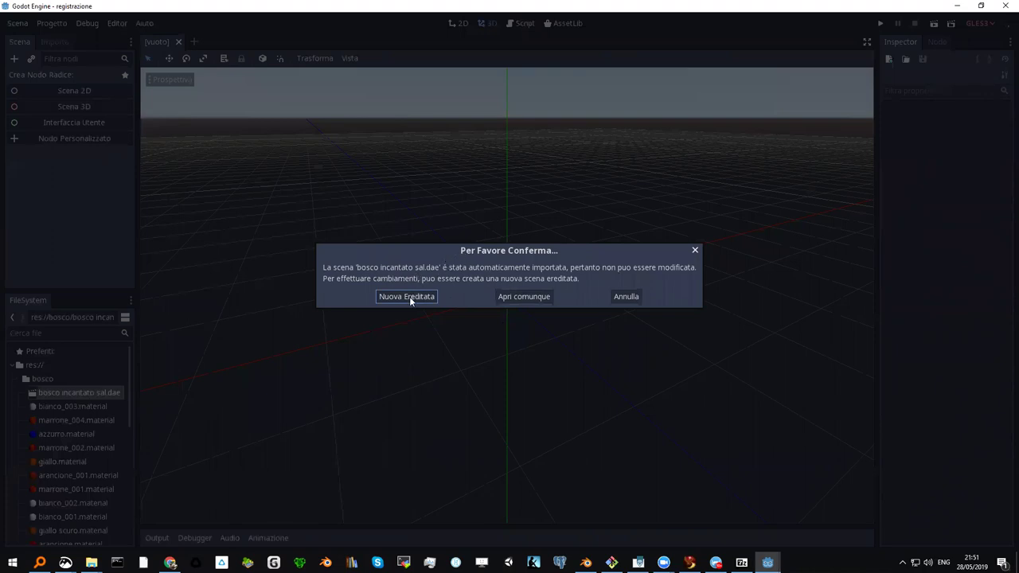
click(403, 297)
Step: Select the bosco incantato mesh node to show its translation 2.018, 3.764, -4.77
scroll(374, 286, up, 5)
scroll(370, 285, up, 5)
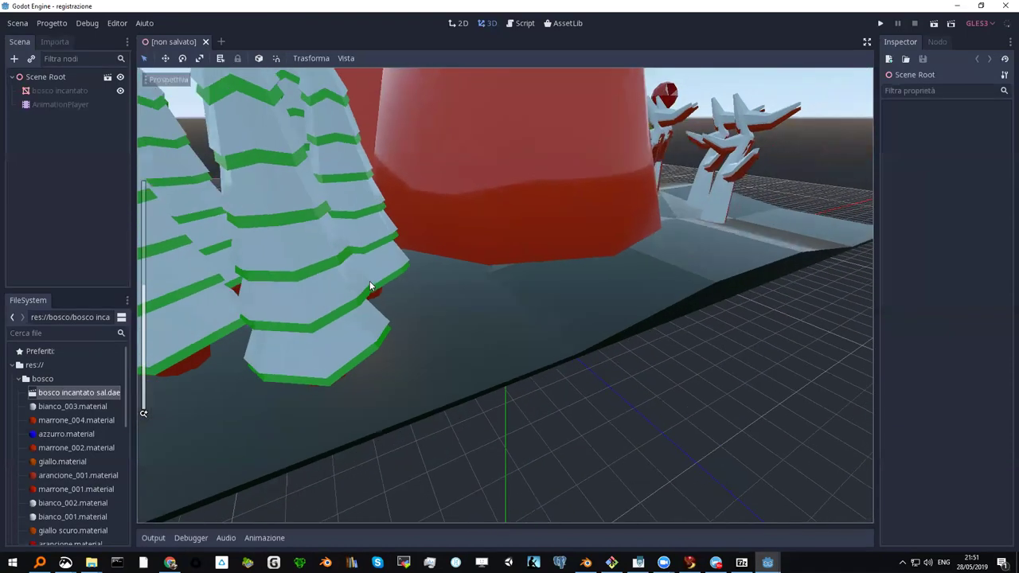
scroll(369, 285, down, 5)
scroll(369, 285, down, 2)
scroll(369, 285, down, 3)
scroll(369, 285, down, 2)
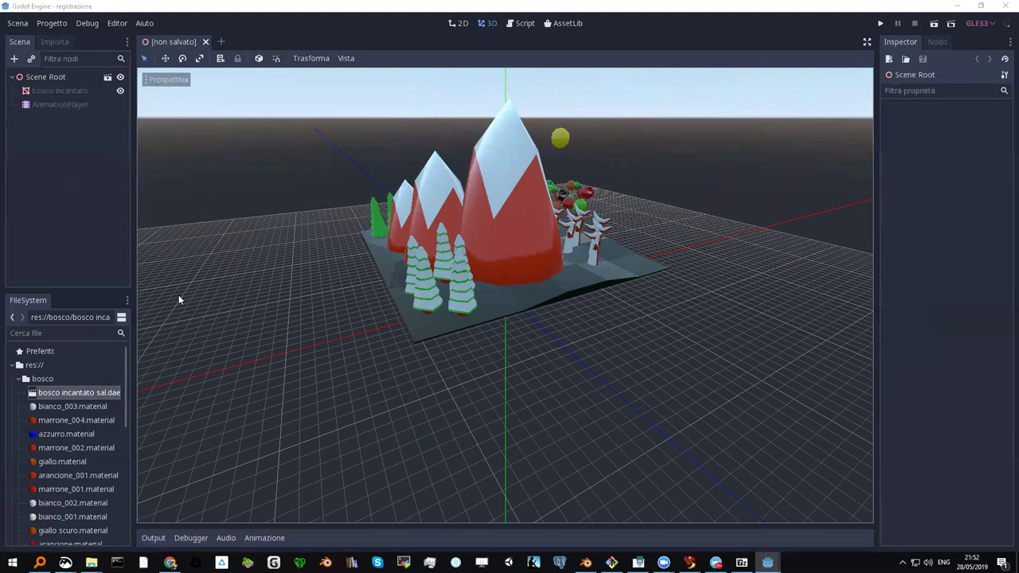
click(49, 94)
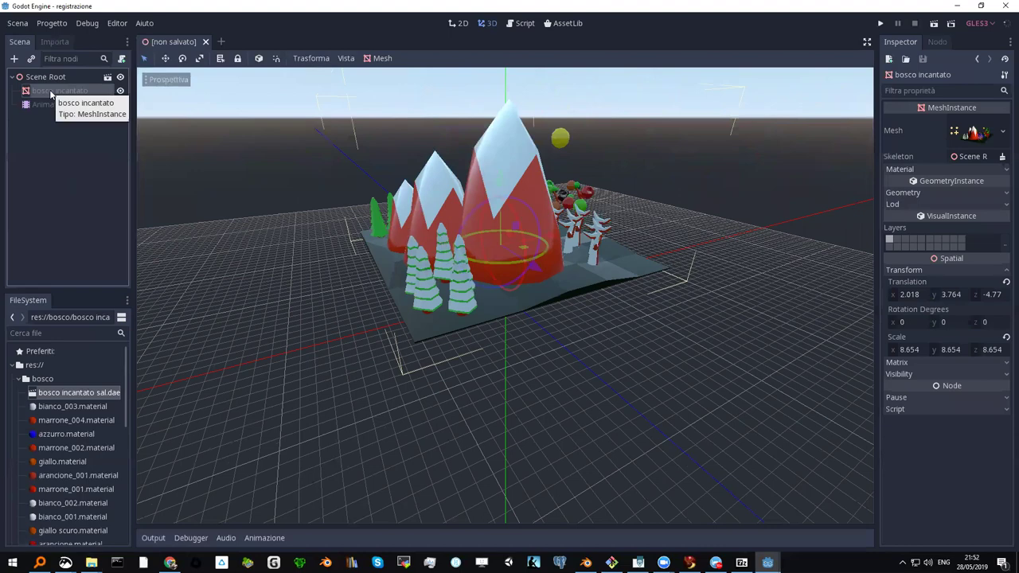
mouse_move(463, 325)
middle_down()
mouse_move(457, 289)
mouse_move(457, 300)
mouse_move(439, 291)
mouse_move(437, 302)
mouse_move(440, 290)
middle_up()
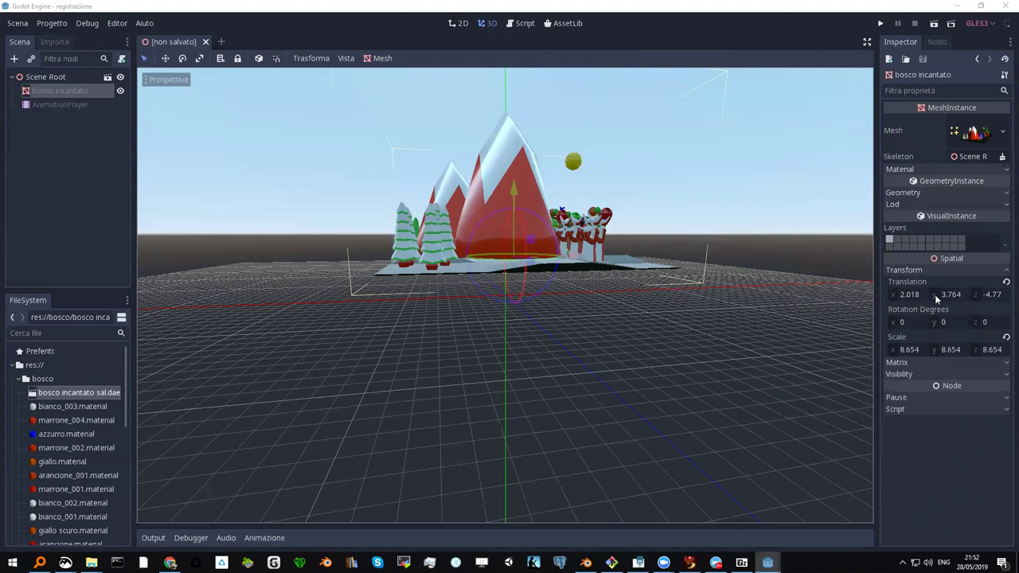
Step: Revert the bosco incantato mesh Translation to 0, 0, 0
click(1005, 284)
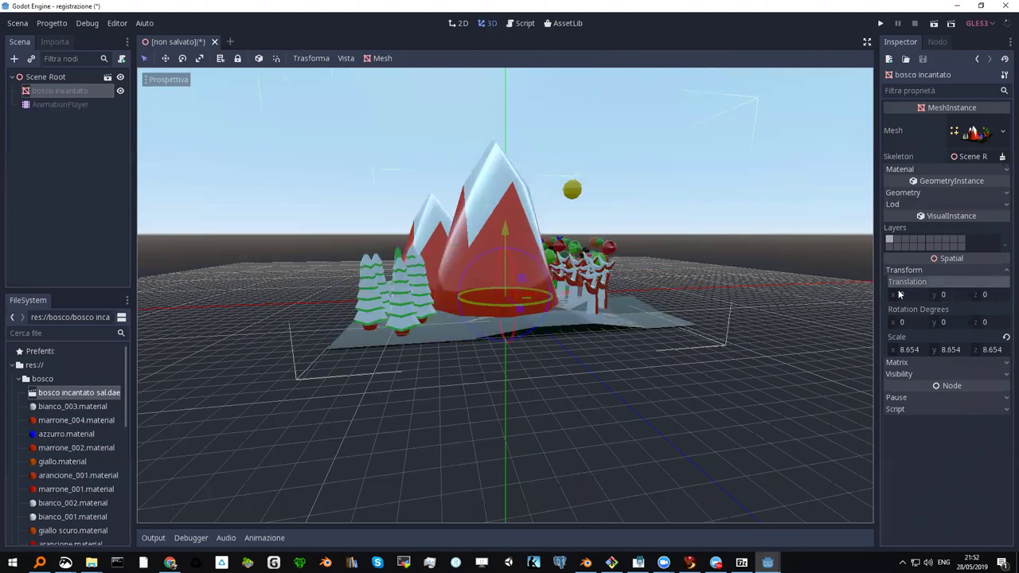
mouse_move(472, 302)
middle_down()
mouse_move(454, 347)
mouse_move(371, 310)
middle_up()
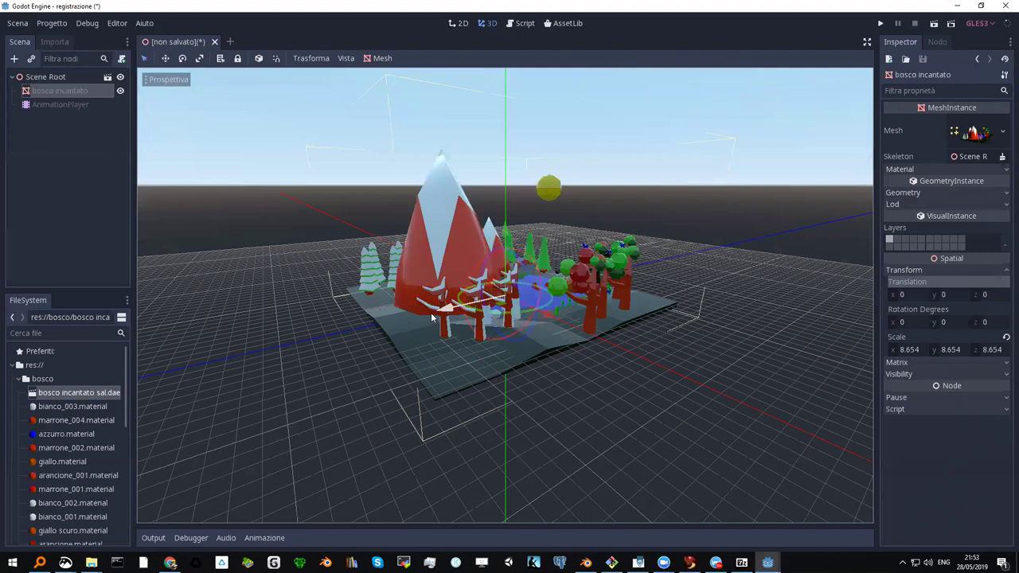
scroll(399, 317, up, 5)
mouse_move(373, 316)
middle_down()
mouse_move(452, 346)
mouse_move(144, 333)
mouse_move(835, 325)
mouse_move(749, 377)
mouse_move(869, 370)
mouse_move(207, 337)
mouse_move(1, 363)
middle_up()
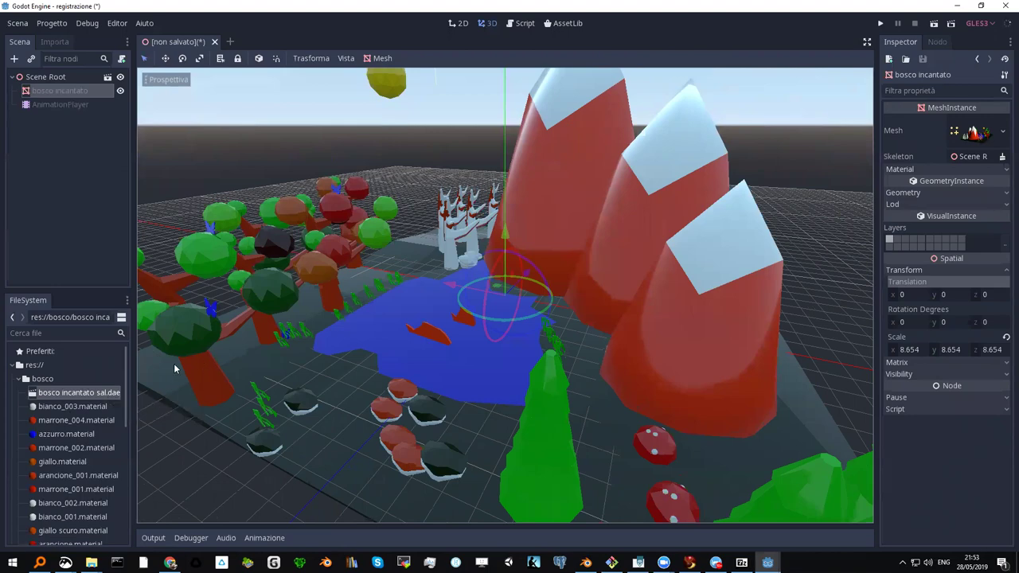
middle_drag(311, 356, 459, 348)
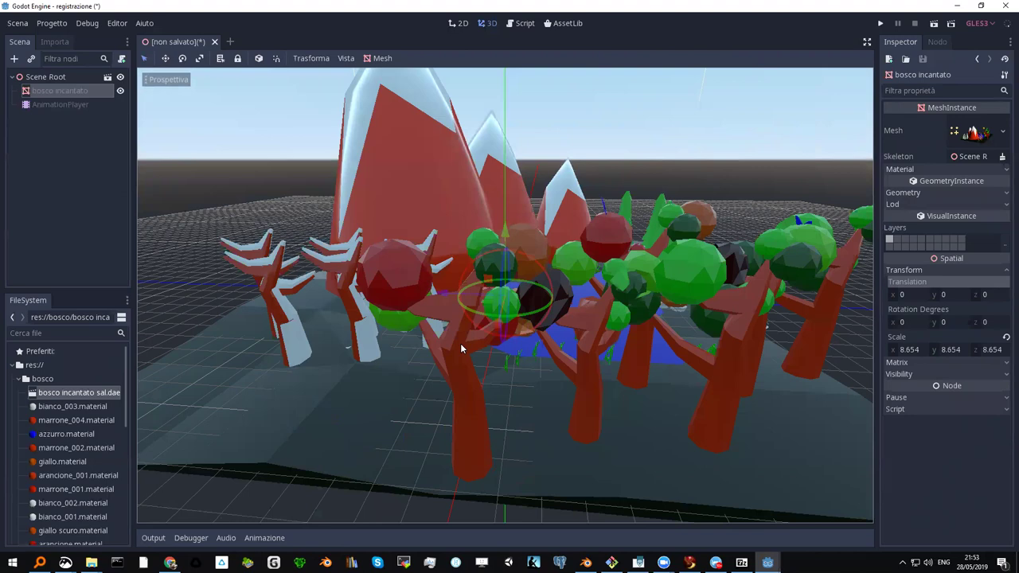
mouse_move(421, 341)
middle_down()
mouse_move(480, 331)
mouse_move(320, 346)
middle_up()
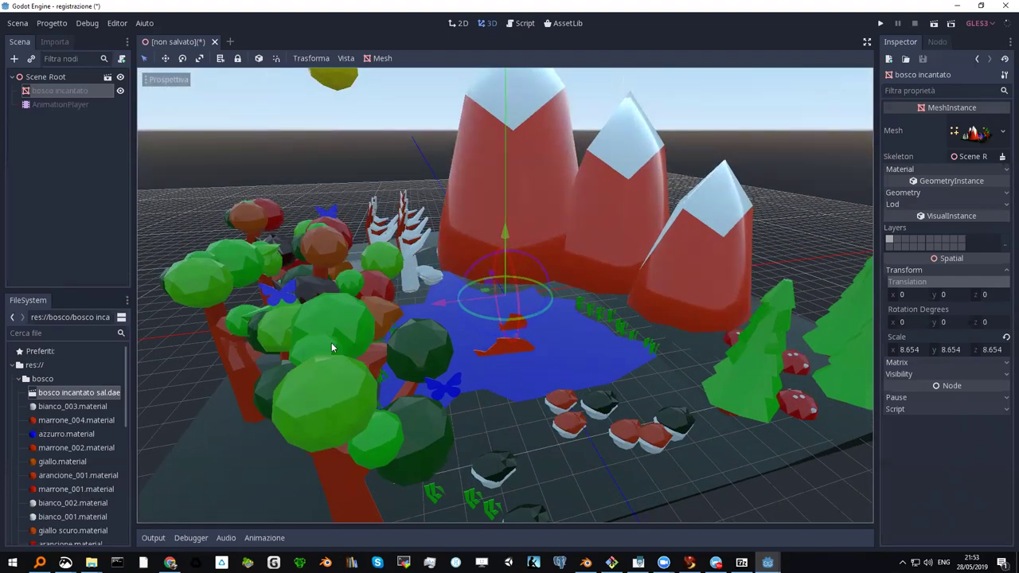
mouse_move(502, 219)
middle_down()
mouse_move(531, 245)
mouse_move(577, 248)
mouse_move(472, 225)
middle_up()
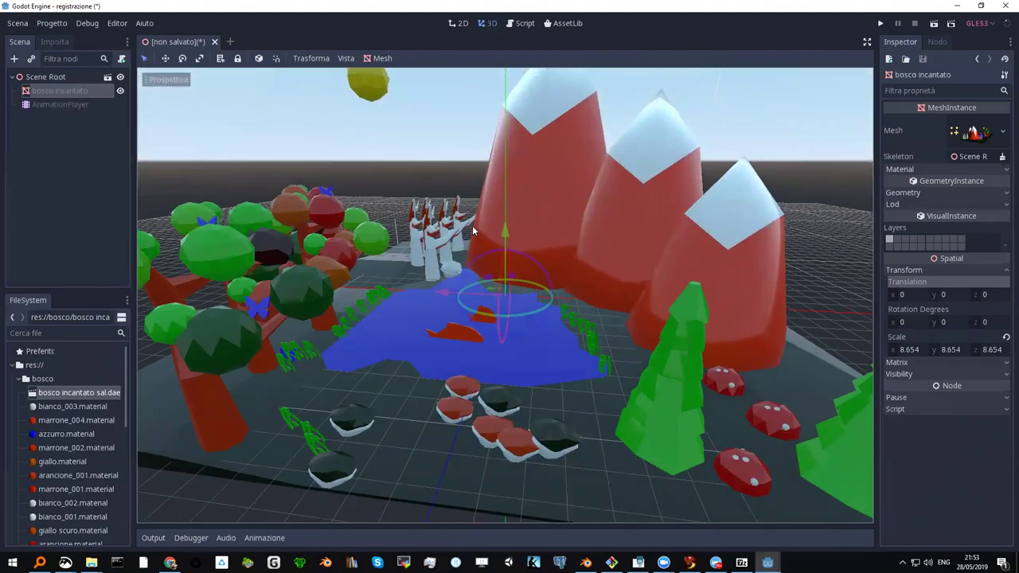
scroll(472, 225, up, 2)
middle_drag(471, 235, 586, 180)
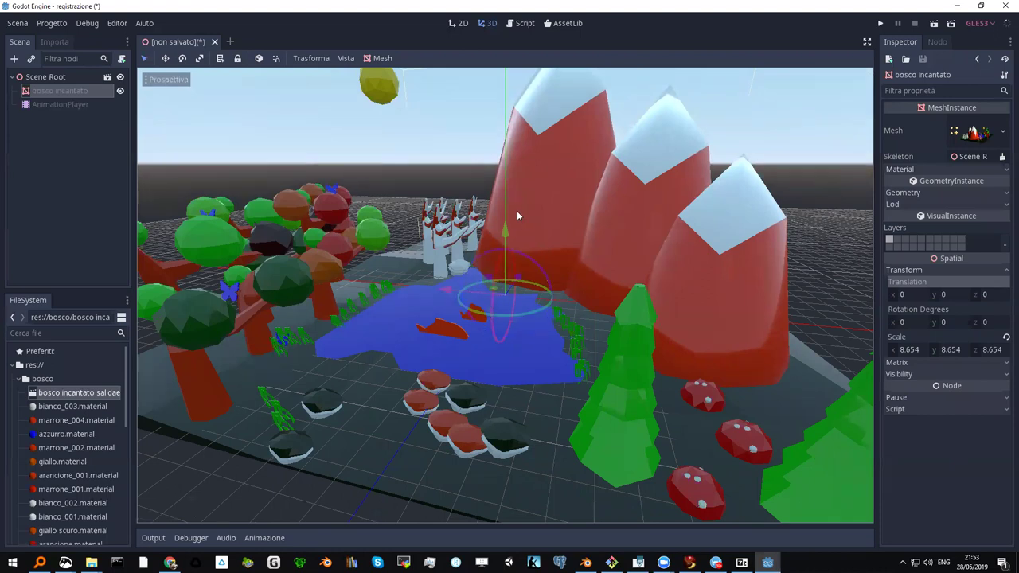
mouse_move(516, 210)
middle_down()
mouse_move(548, 251)
mouse_move(597, 263)
mouse_move(602, 250)
mouse_move(514, 251)
middle_up()
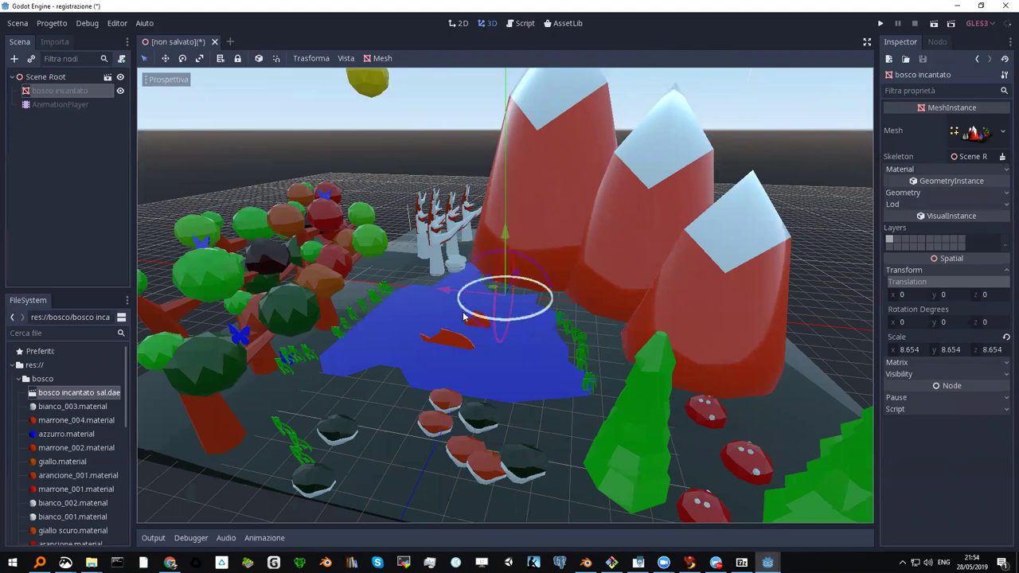
middle_drag(460, 326, 452, 316)
middle_drag(460, 292, 533, 324)
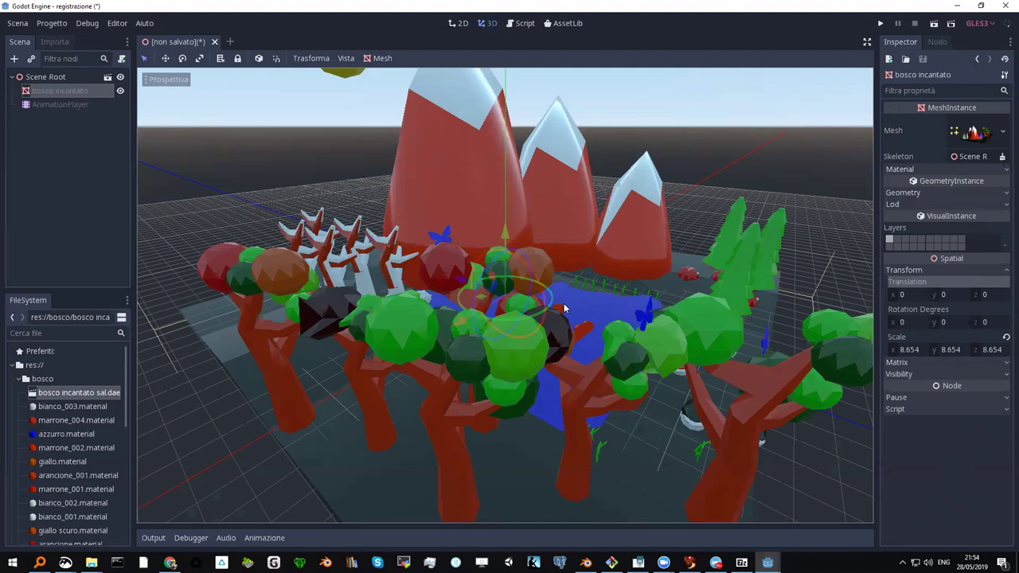
middle_drag(582, 312, 481, 310)
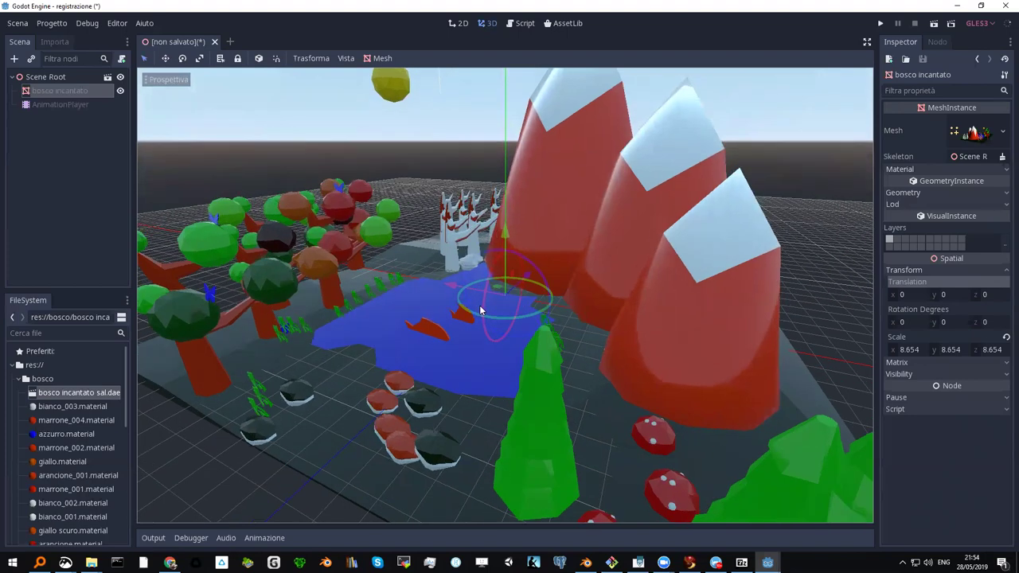
mouse_move(414, 322)
middle_down()
mouse_move(434, 304)
mouse_move(457, 315)
mouse_move(431, 317)
middle_up()
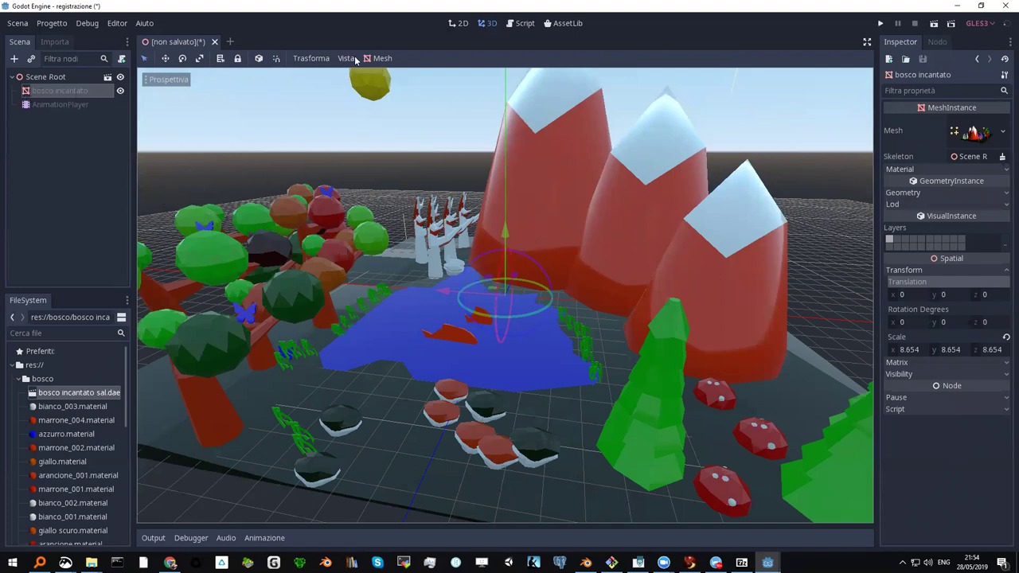
Step: From the Mesh menu, choose Crea Corpo Statico Trimesh for the bosco incantato mesh
click(379, 60)
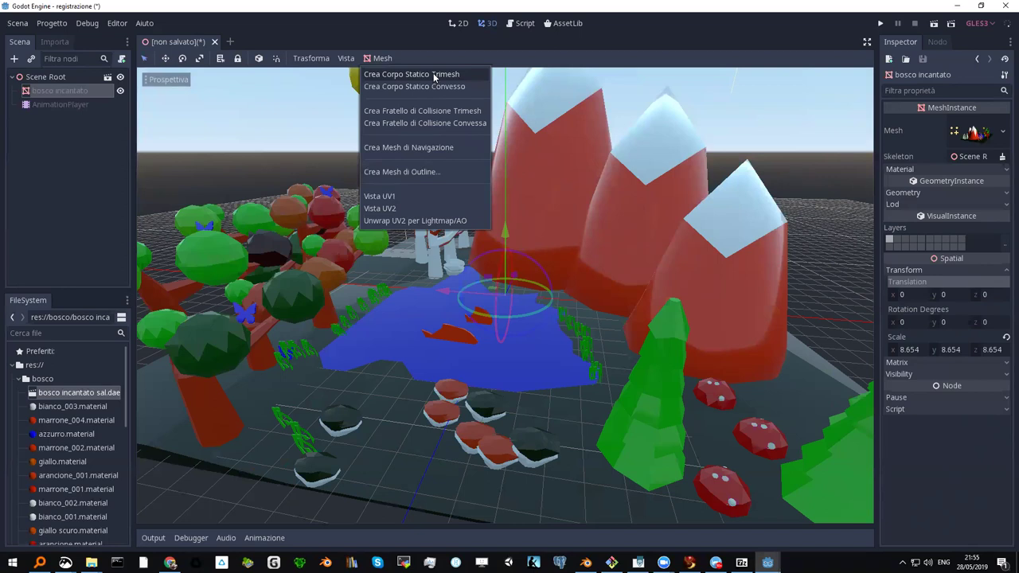
click(433, 77)
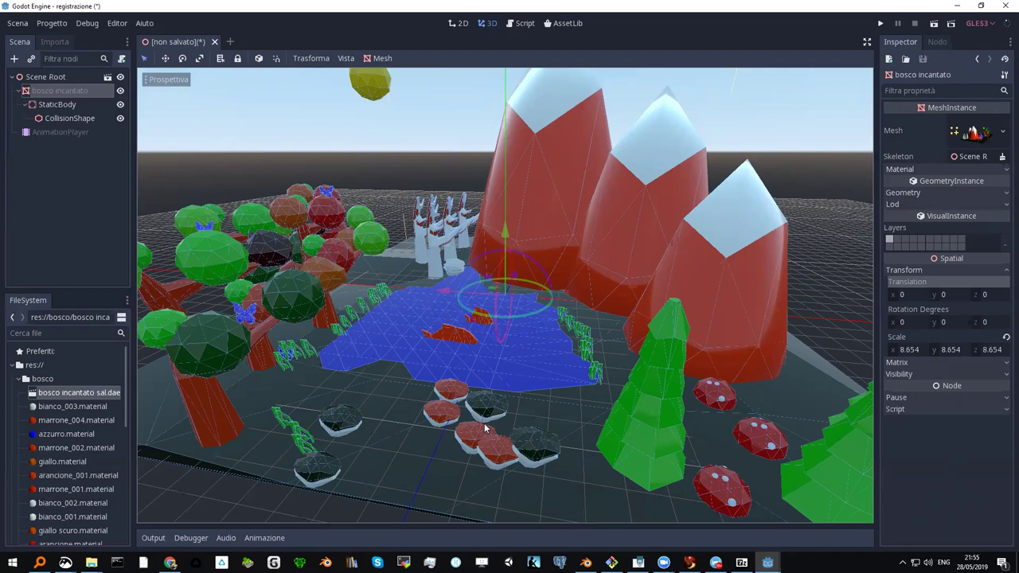
mouse_move(417, 360)
middle_down()
mouse_move(435, 345)
mouse_move(408, 351)
mouse_move(419, 362)
mouse_move(415, 350)
mouse_move(392, 350)
mouse_move(411, 355)
middle_up()
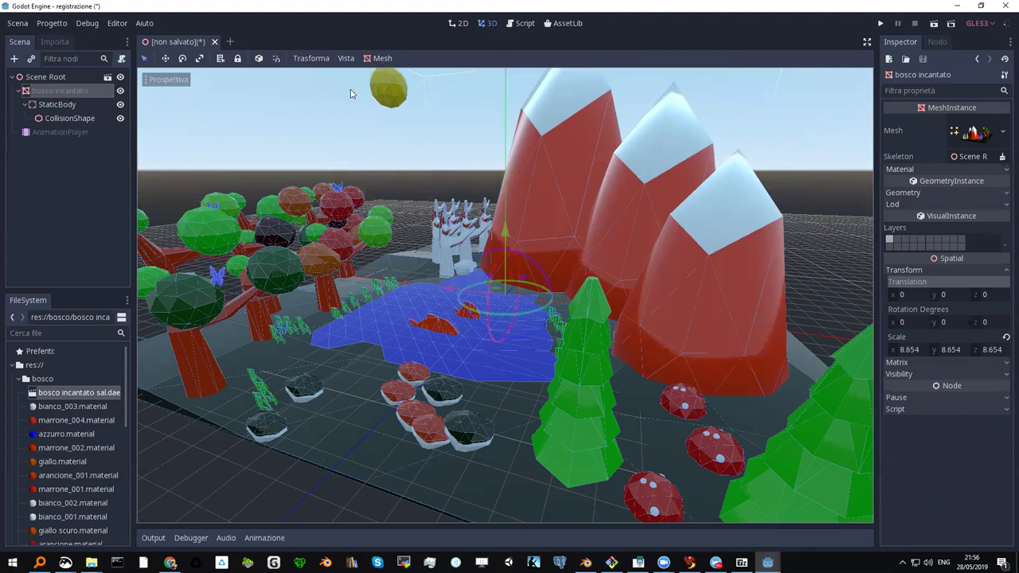
mouse_move(371, 368)
middle_down()
mouse_move(382, 353)
mouse_move(389, 369)
mouse_move(356, 365)
mouse_move(388, 371)
middle_up()
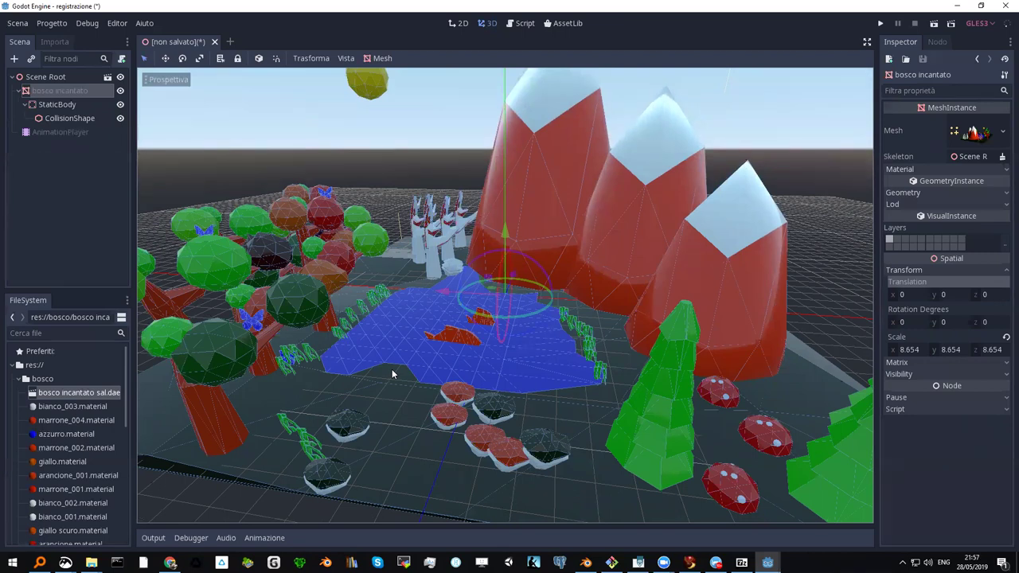
Step: Switch to Blender and select the bosco incantato object in the Outliner
click(585, 563)
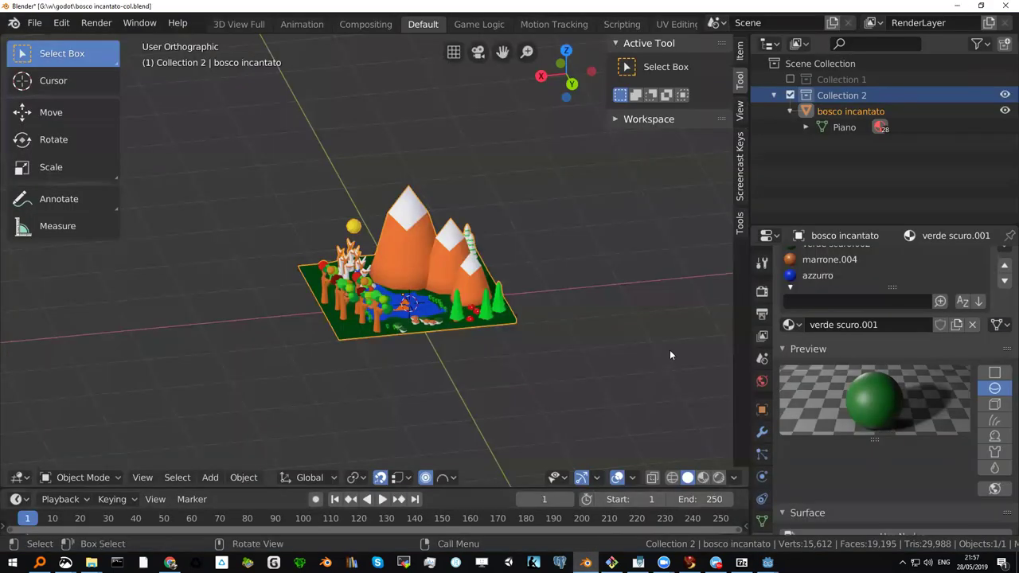
click(841, 113)
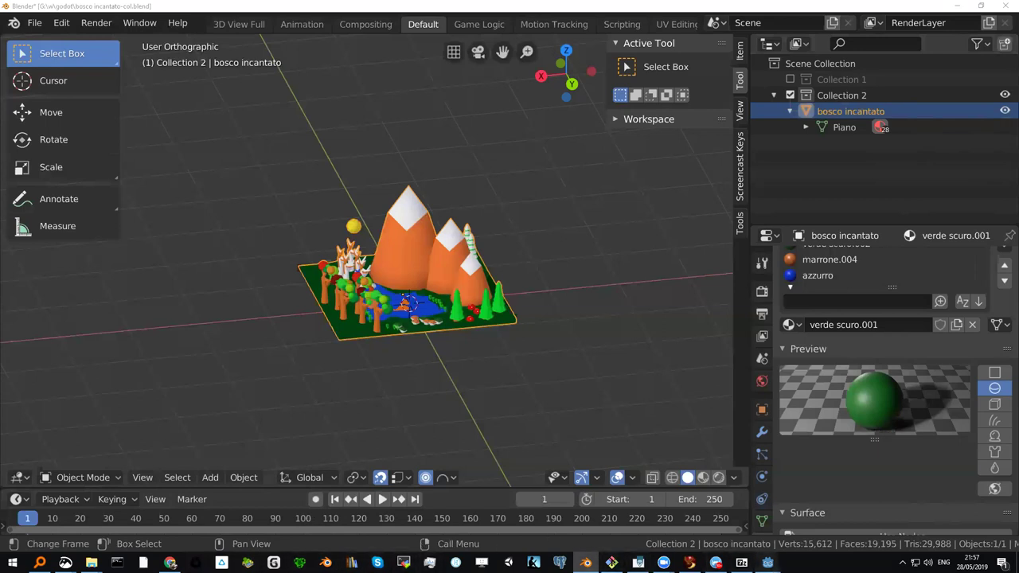
mouse_move(767, 562)
mouse_move(908, 530)
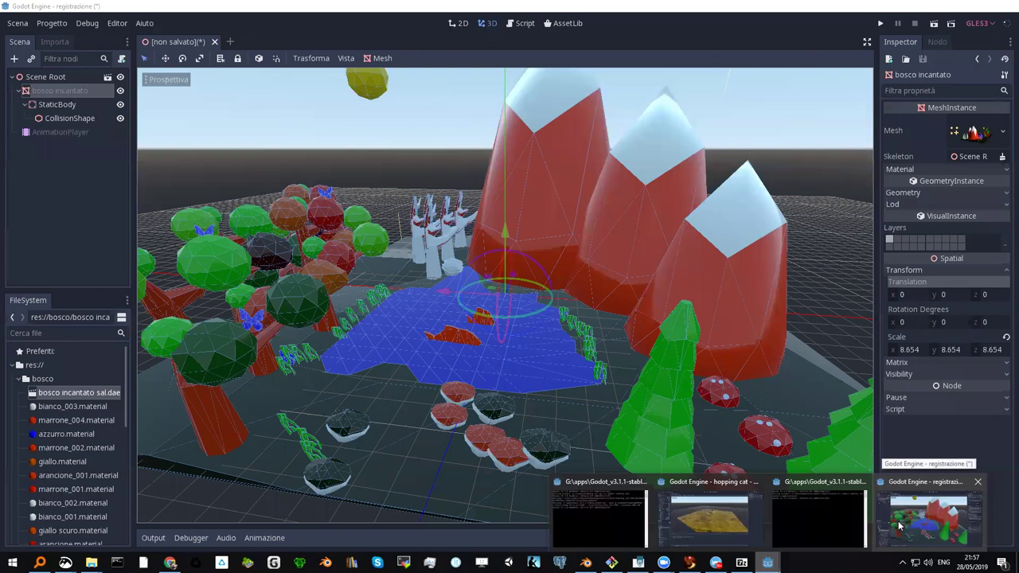
click(900, 527)
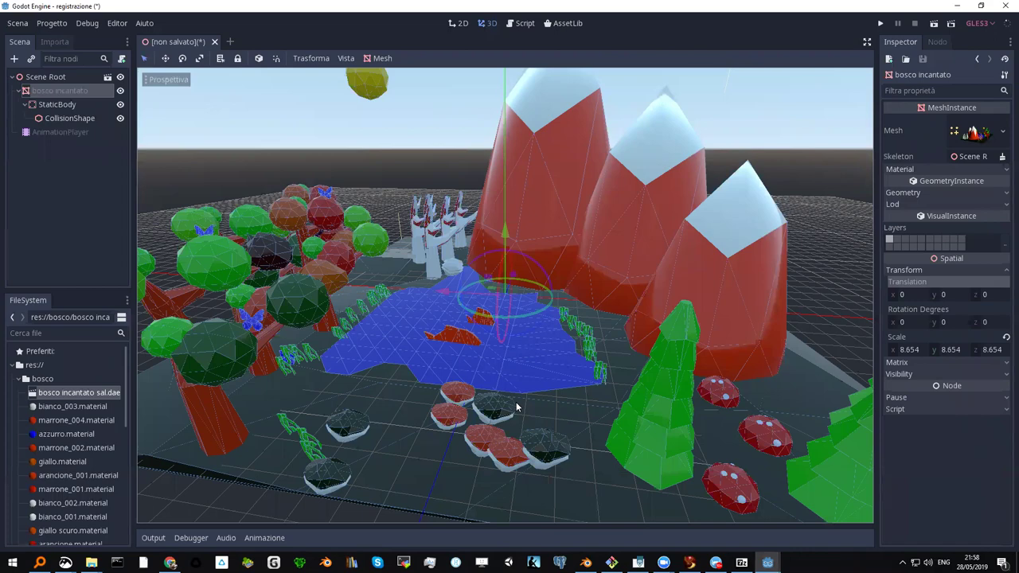
scroll(457, 324, down, 2)
scroll(457, 324, down, 3)
mouse_move(456, 324)
middle_down()
mouse_move(431, 317)
mouse_move(436, 328)
middle_up()
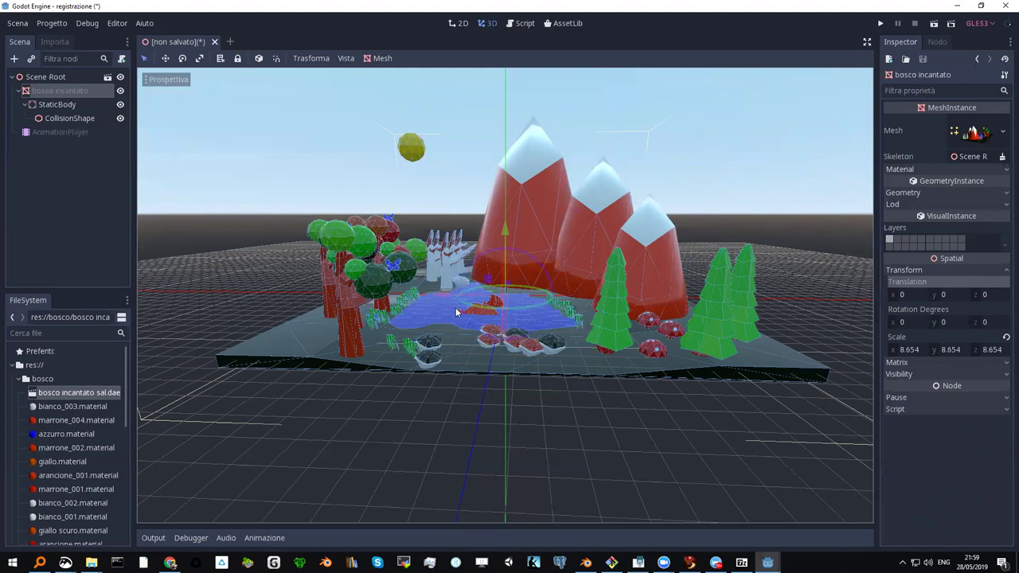
Step: Save the forest scene under the name Main, creating Main.tscn in the project root
scroll(456, 307, down, 3)
mouse_move(456, 307)
middle_down()
mouse_move(472, 298)
mouse_move(434, 315)
middle_up()
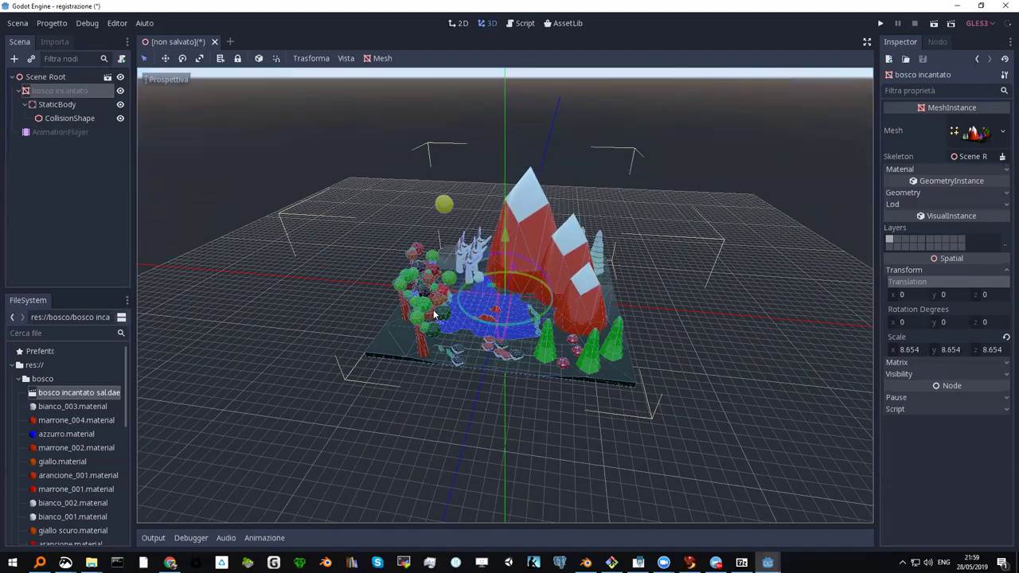
scroll(434, 316, up, 3)
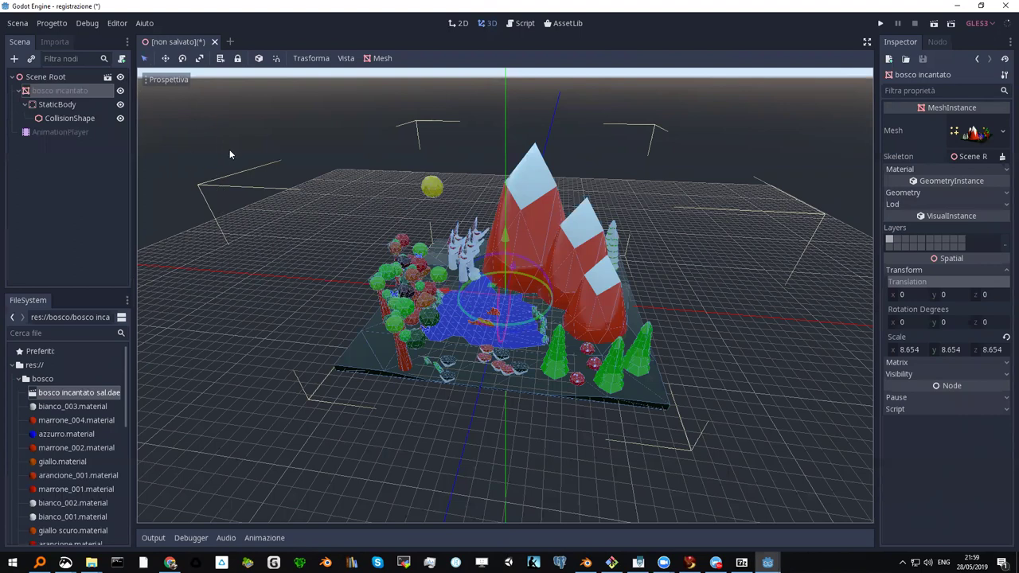
key(ctrl+s)
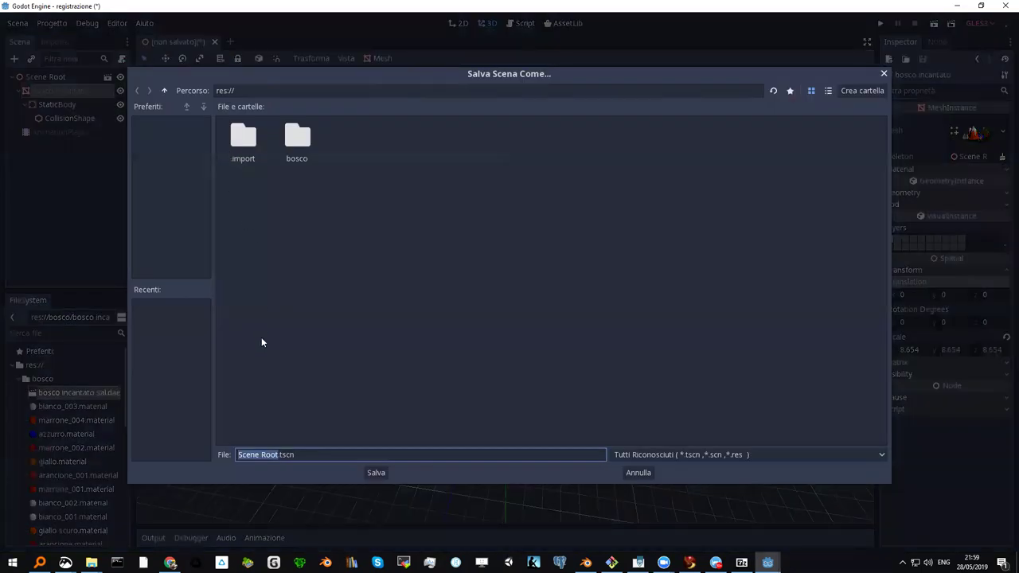
text(Main)
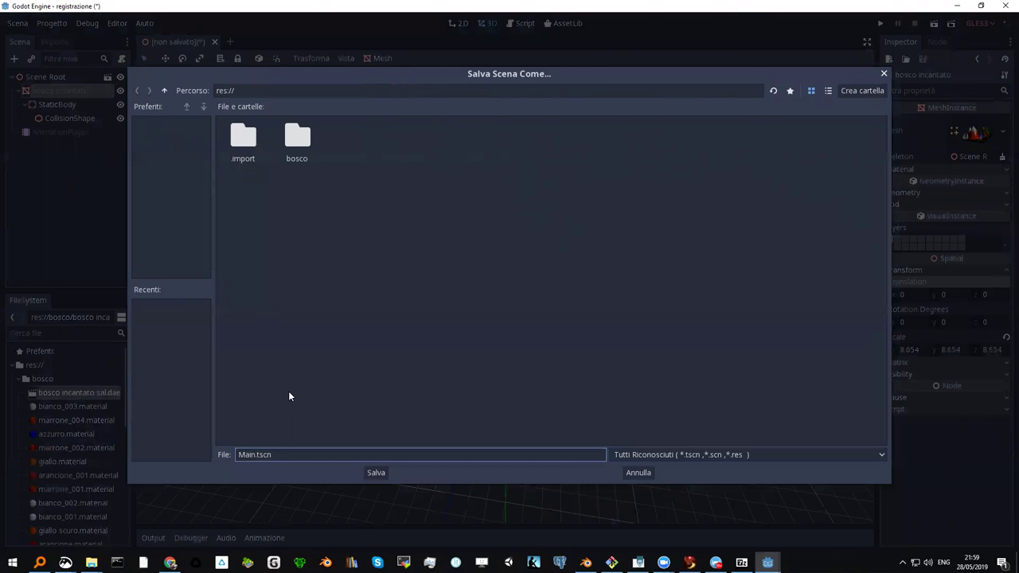
key(Return)
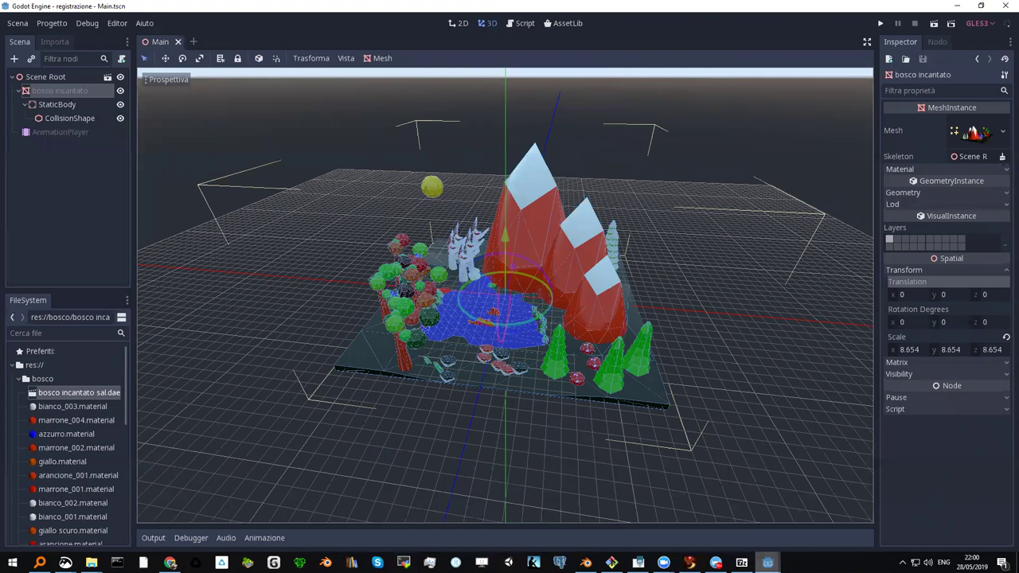
Step: Switch to the hopping cat project and select its Gatto.tscn and Gatto.gd files
mouse_move(767, 563)
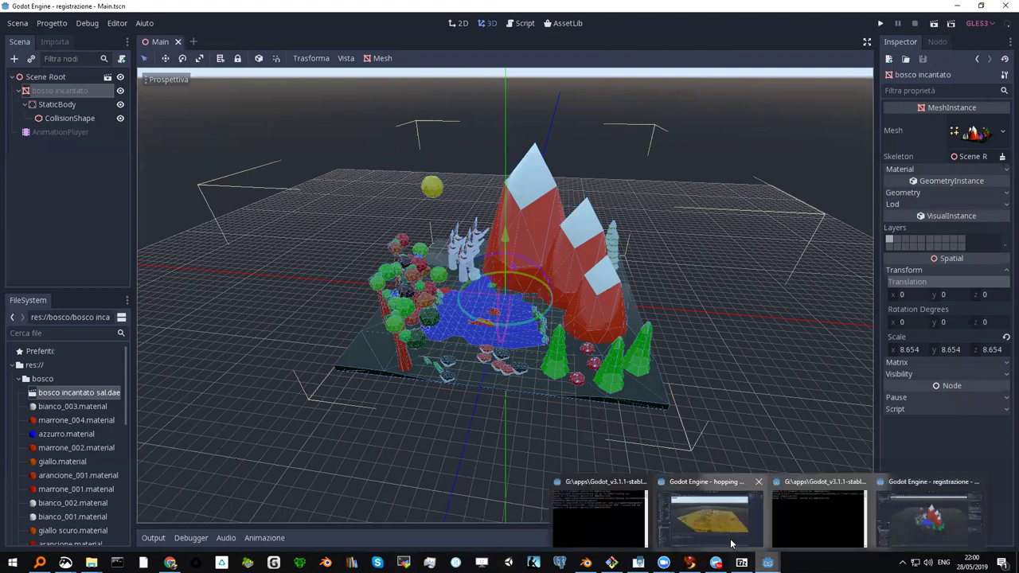
mouse_move(720, 533)
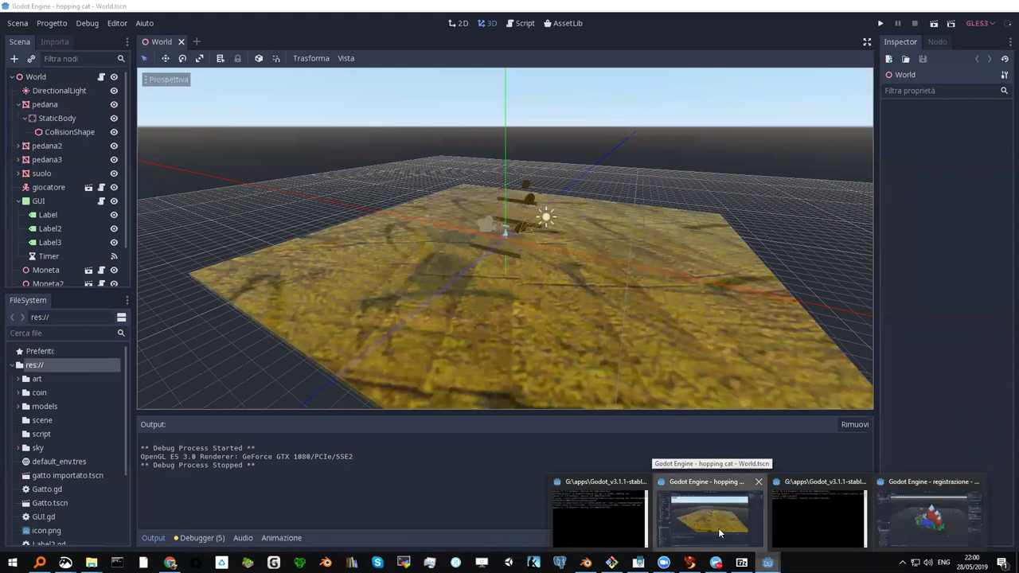
click(719, 532)
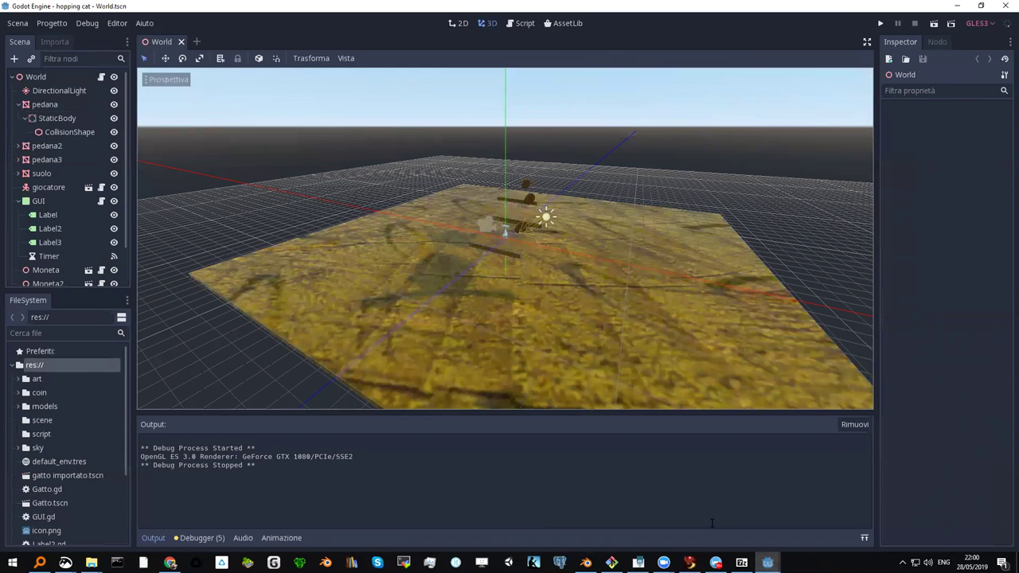
scroll(477, 317, up, 3)
scroll(478, 317, up, 3)
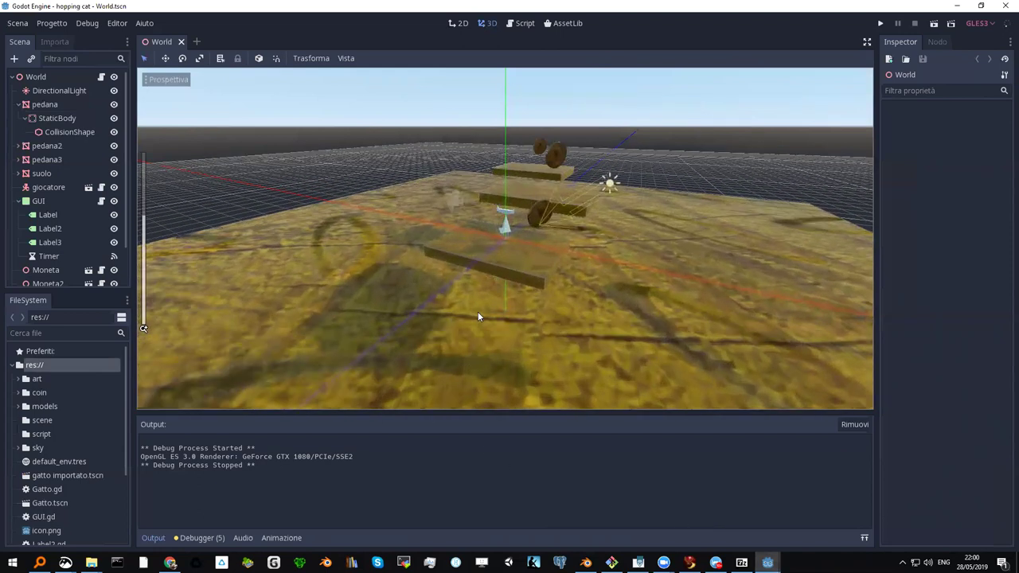
scroll(478, 317, up, 3)
scroll(477, 317, up, 2)
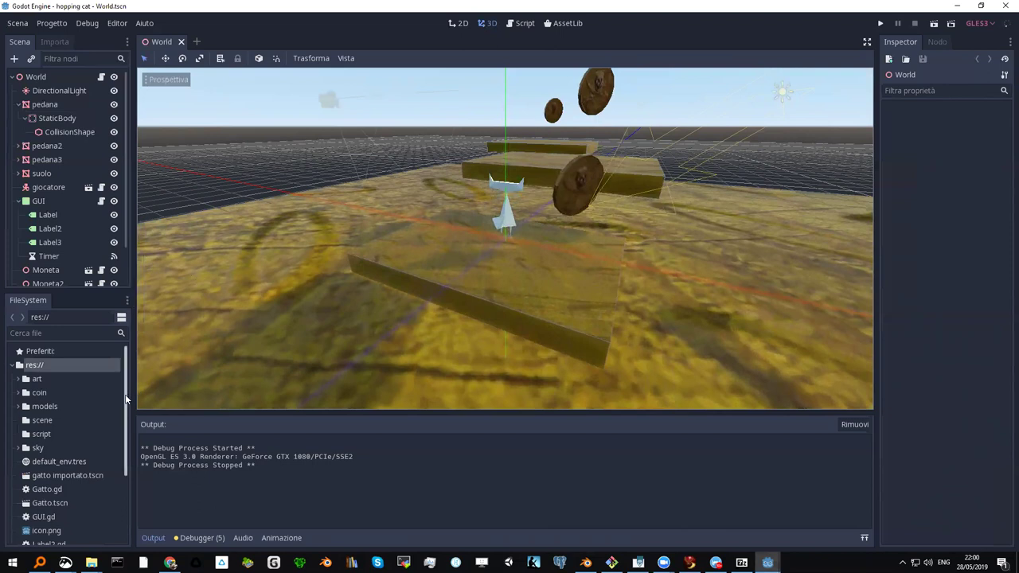
scroll(127, 445, down, 3)
drag(127, 452, 128, 464)
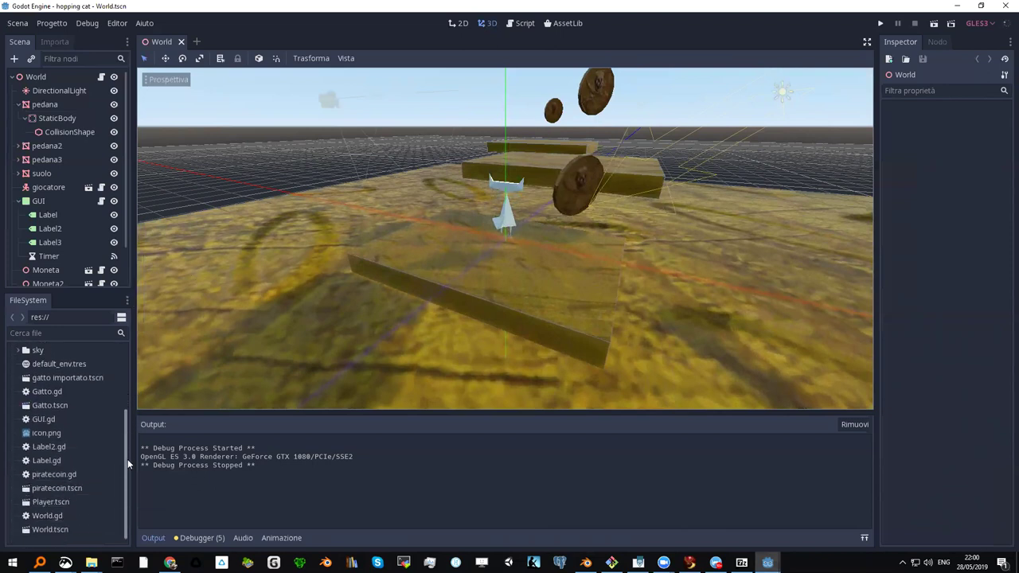
click(44, 408)
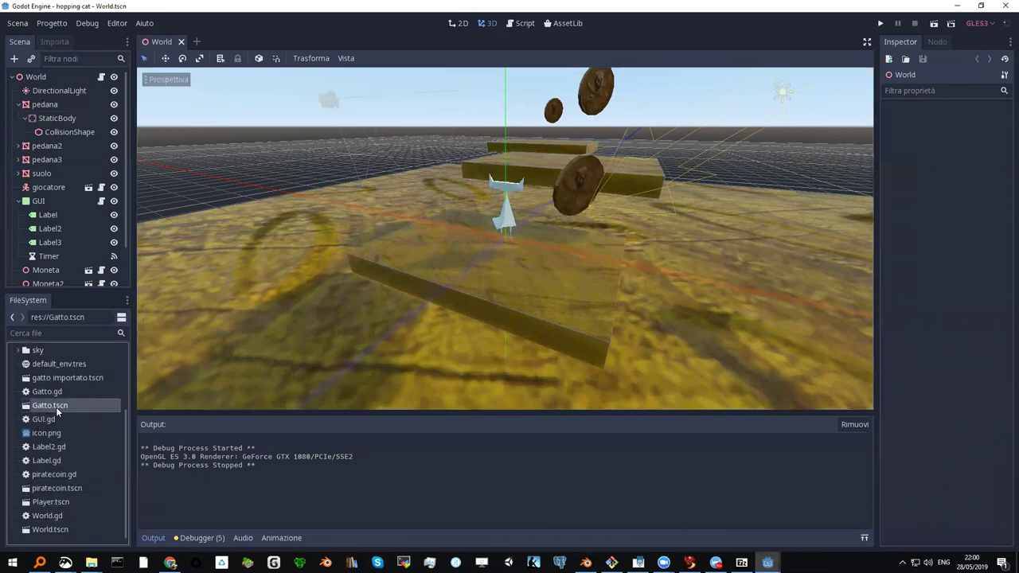
click(43, 390)
click(45, 407)
click(44, 391)
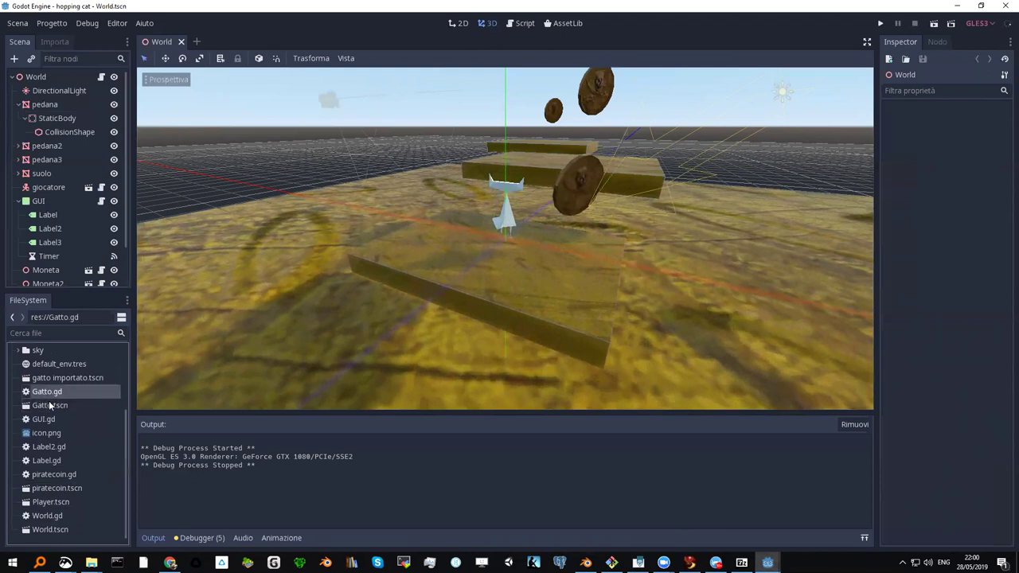
Step: Expand the models folder to view polycat.dae, peek into sky, then collapse both
scroll(52, 409, up, 2)
scroll(53, 410, up, 1)
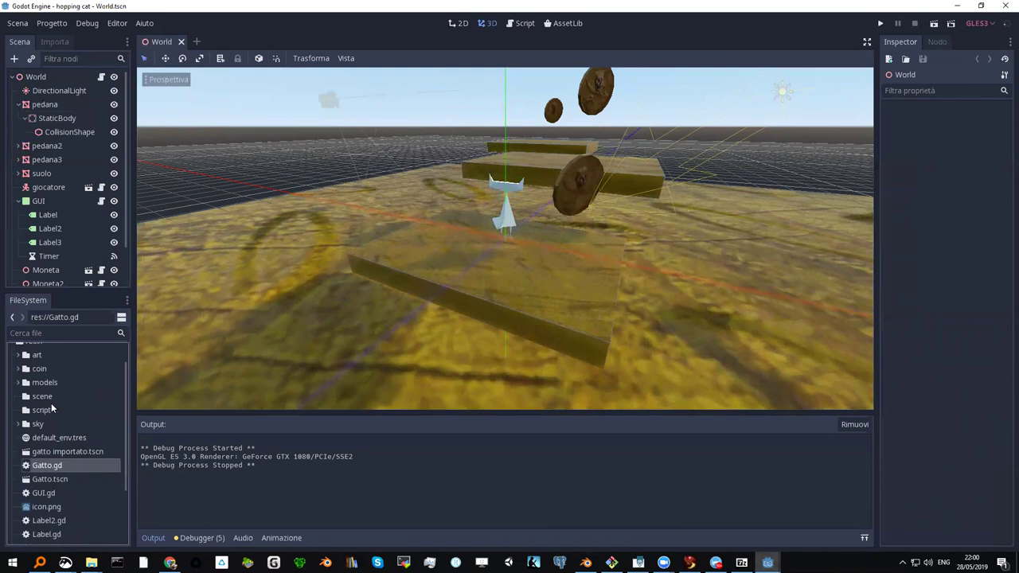
click(19, 383)
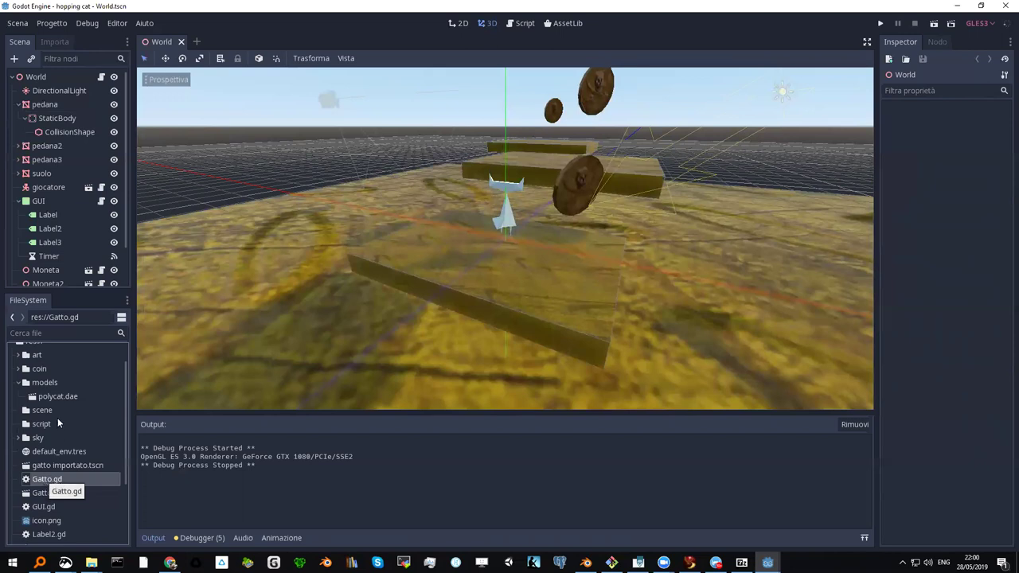
click(57, 400)
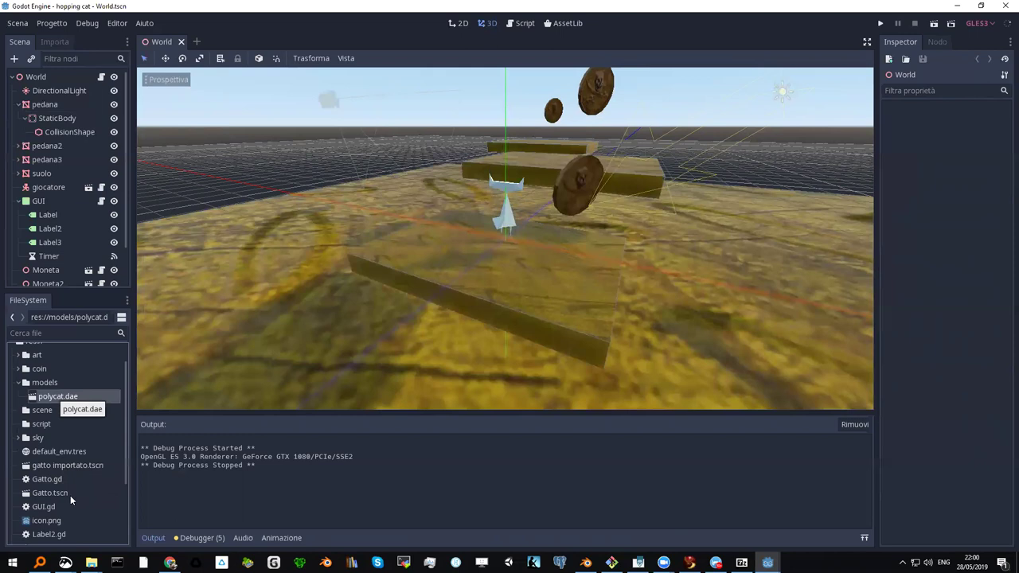
click(20, 438)
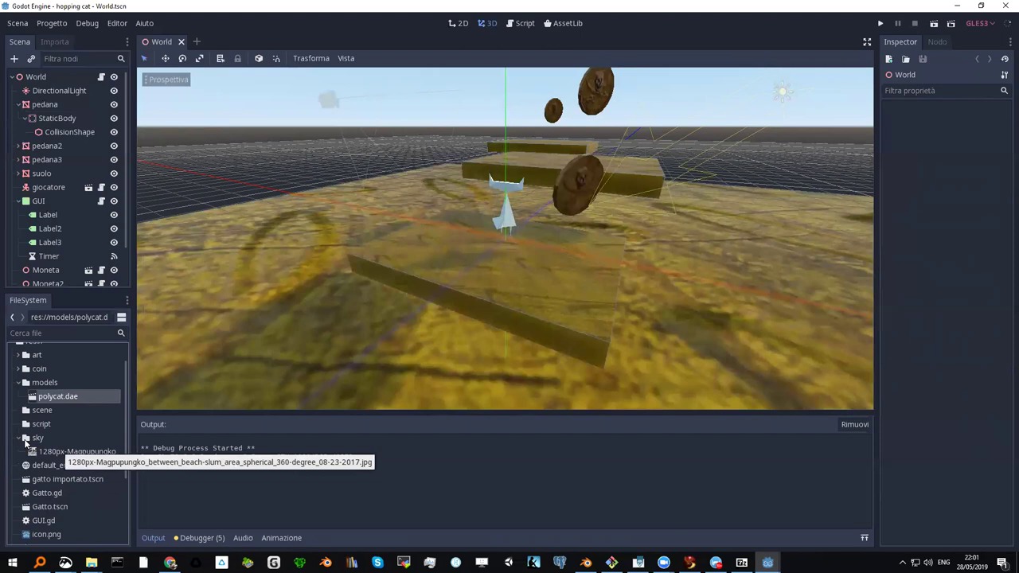
click(18, 438)
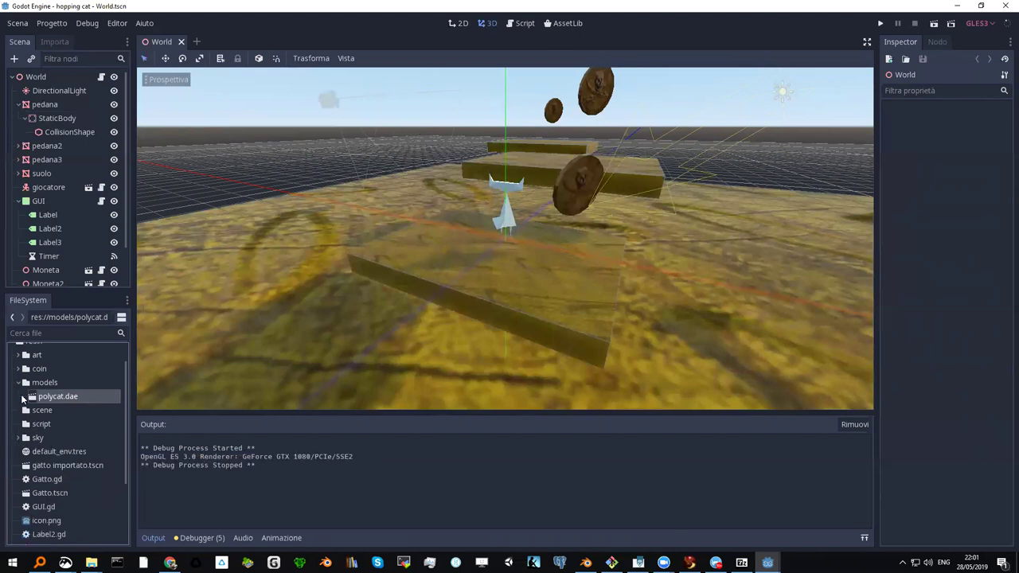
click(17, 385)
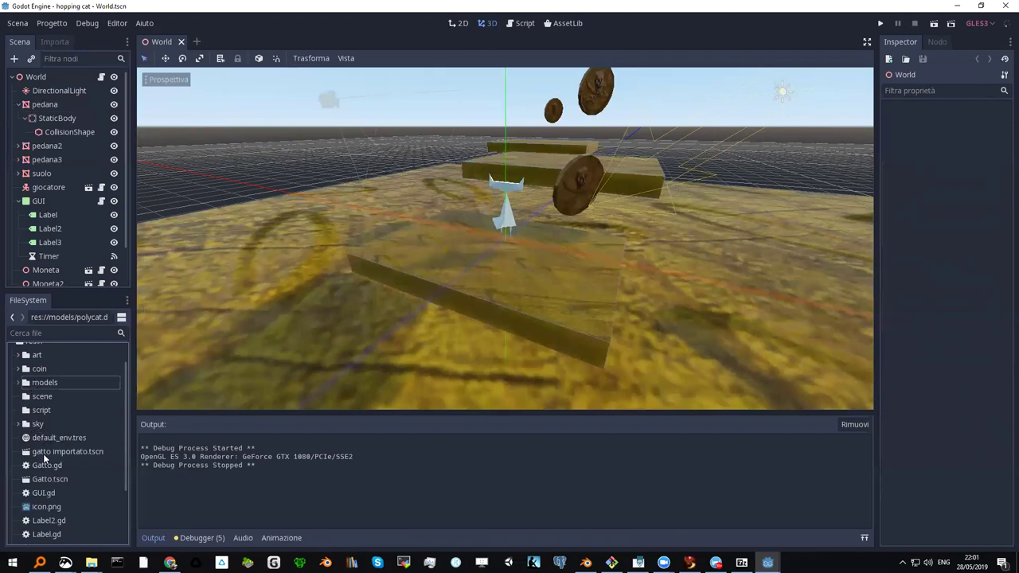
Step: Select Gatto.gd and bring up its file actions menu, closing it unused
click(39, 467)
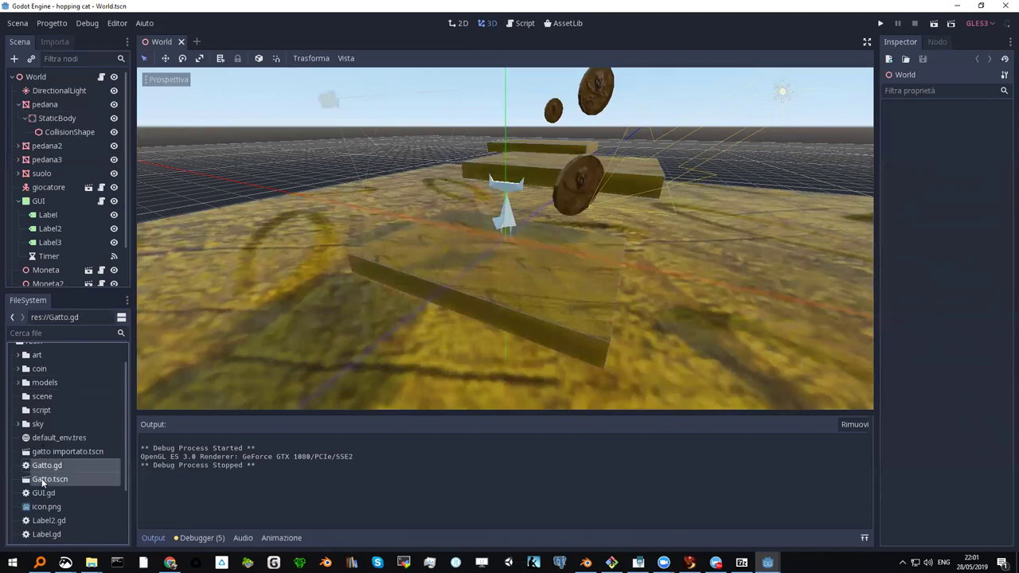
right_click(43, 466)
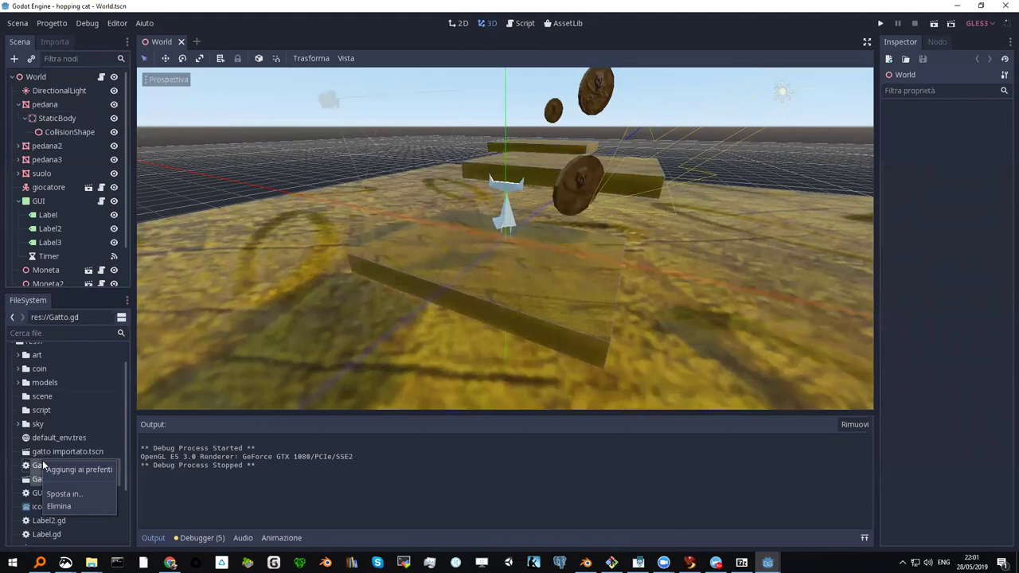
click(29, 469)
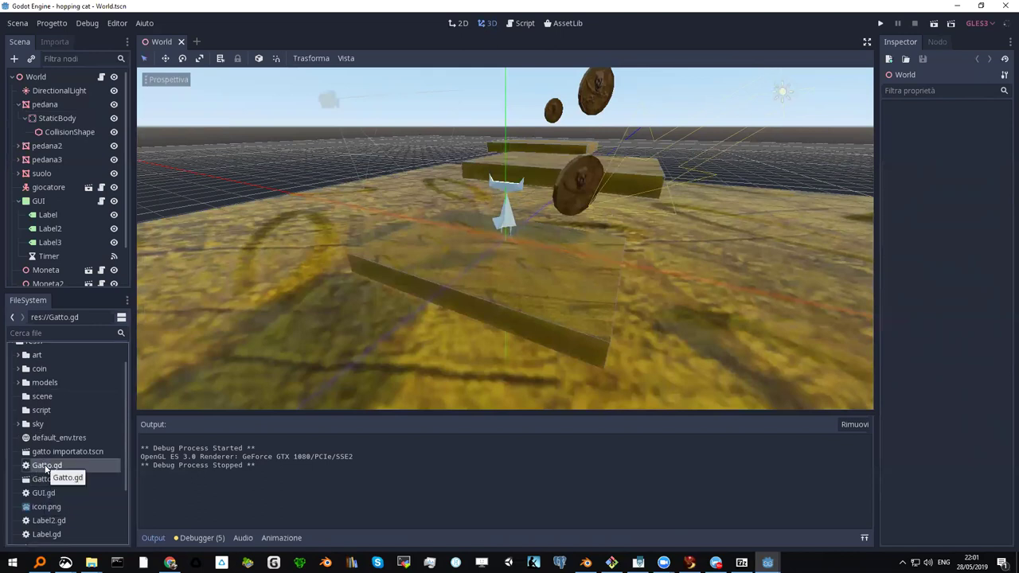
Step: Open the hopping cat project folder and arrange it beside the registrazione folder window
mouse_move(91, 563)
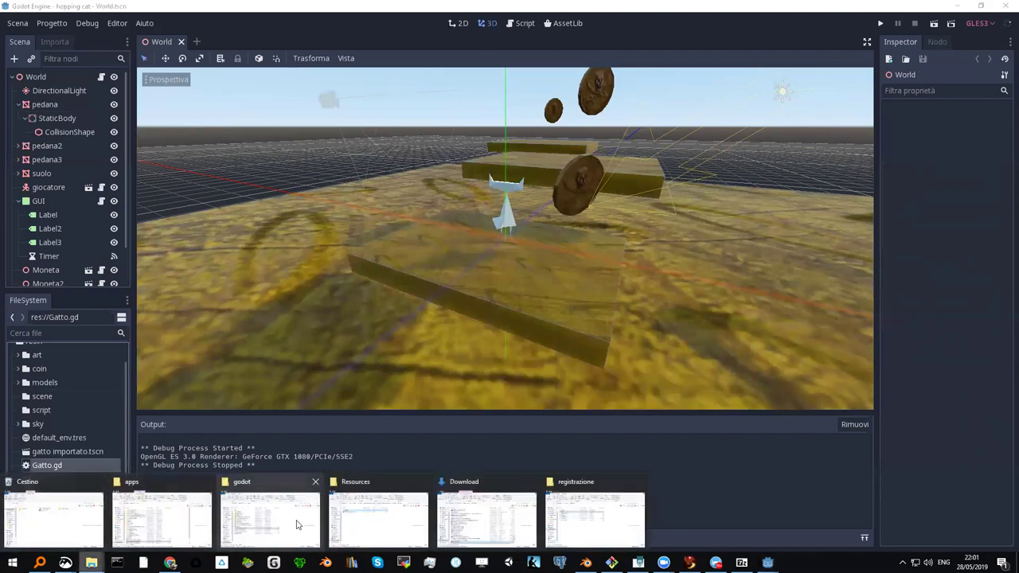
click(288, 522)
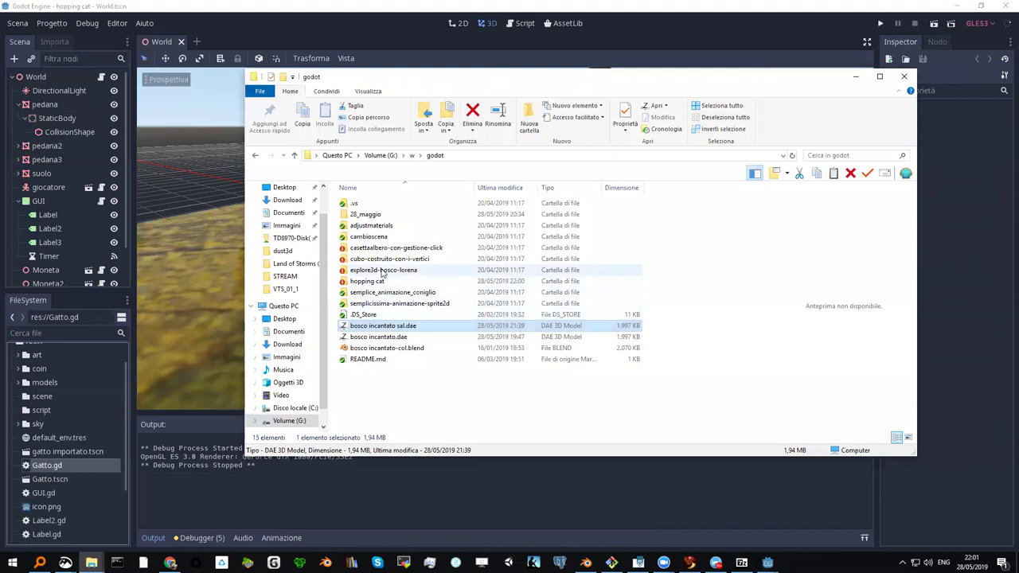
double_click(368, 283)
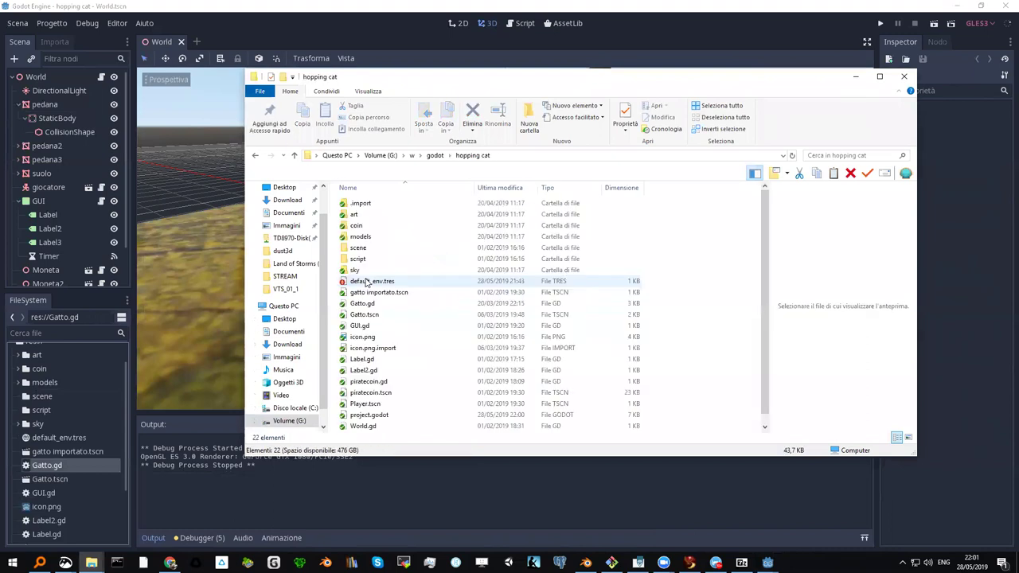
drag(465, 73, 466, 60)
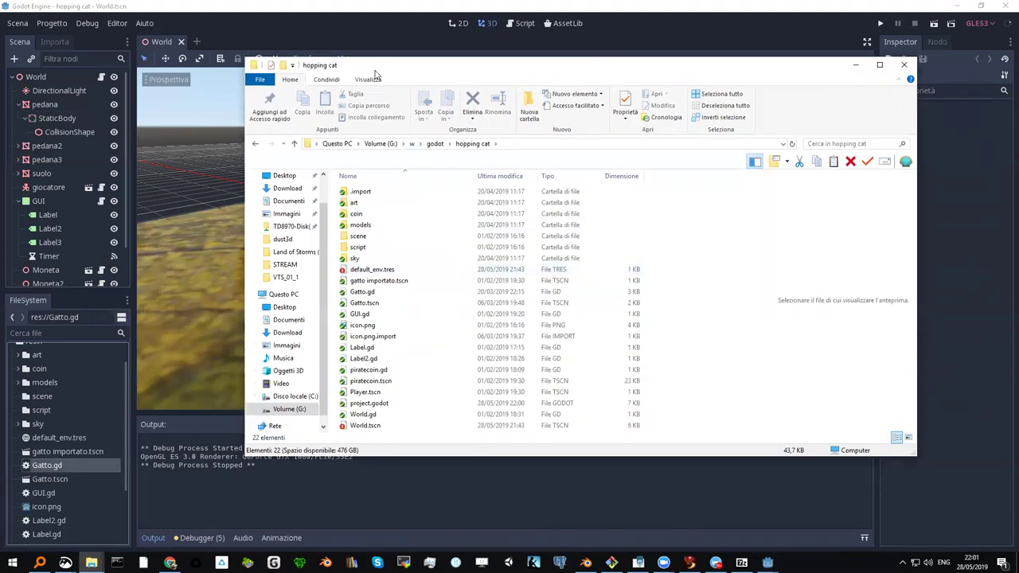
drag(381, 71, 184, 43)
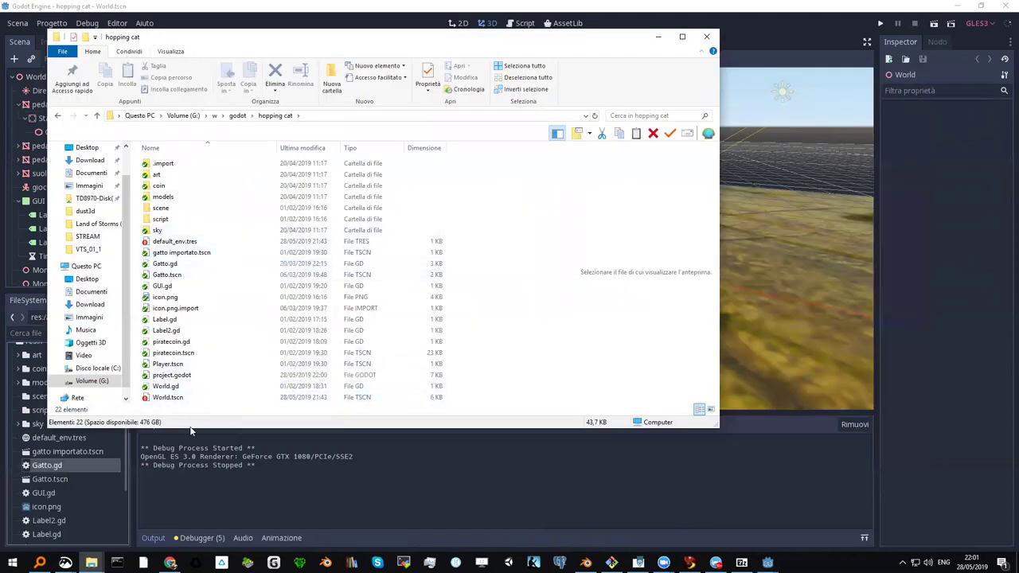
click(90, 562)
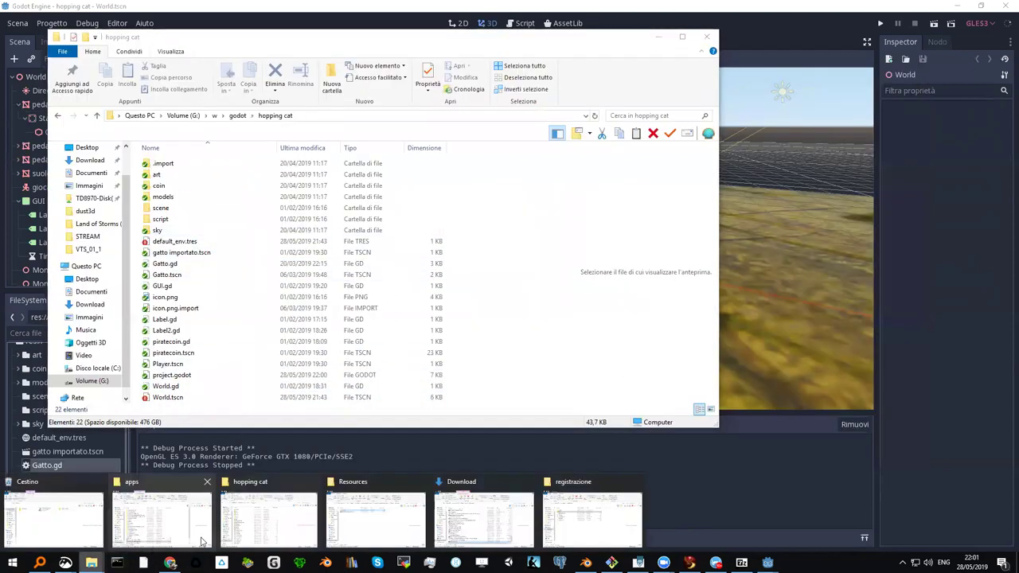
click(563, 522)
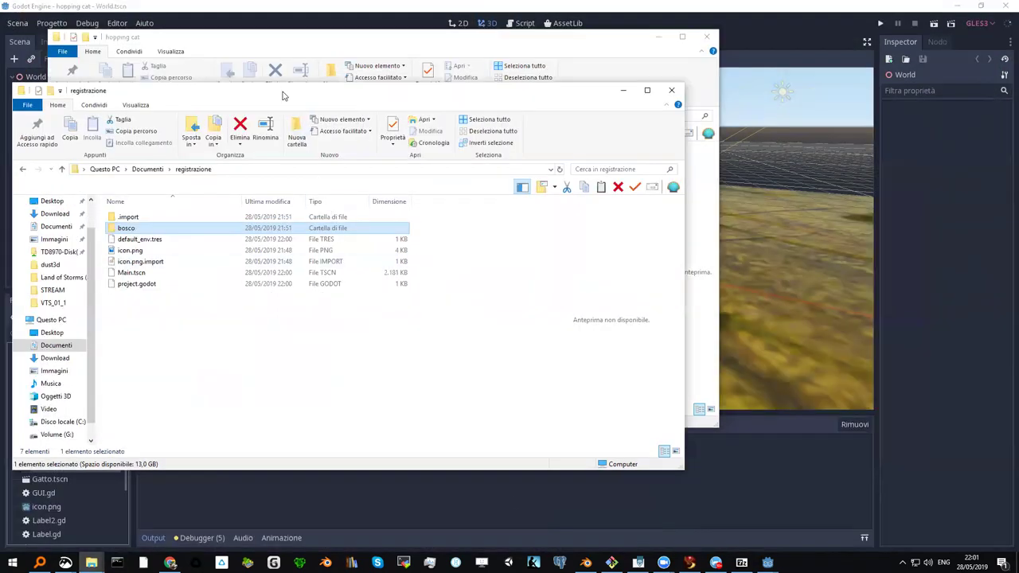
drag(282, 96, 602, 115)
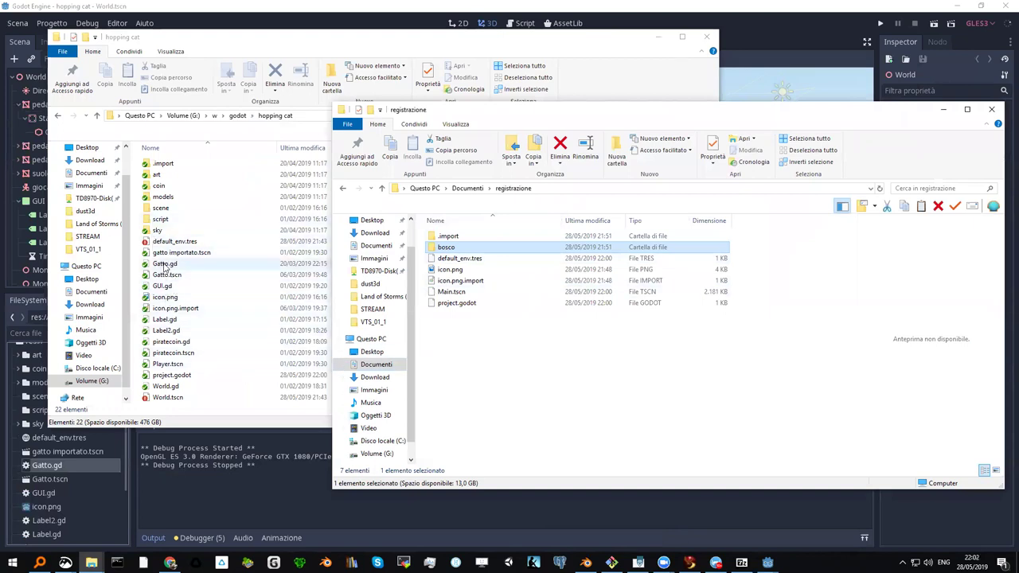
Step: Select Gatto.gd, Gatto.tscn, models and sky in hopping cat and copy them
click(164, 265)
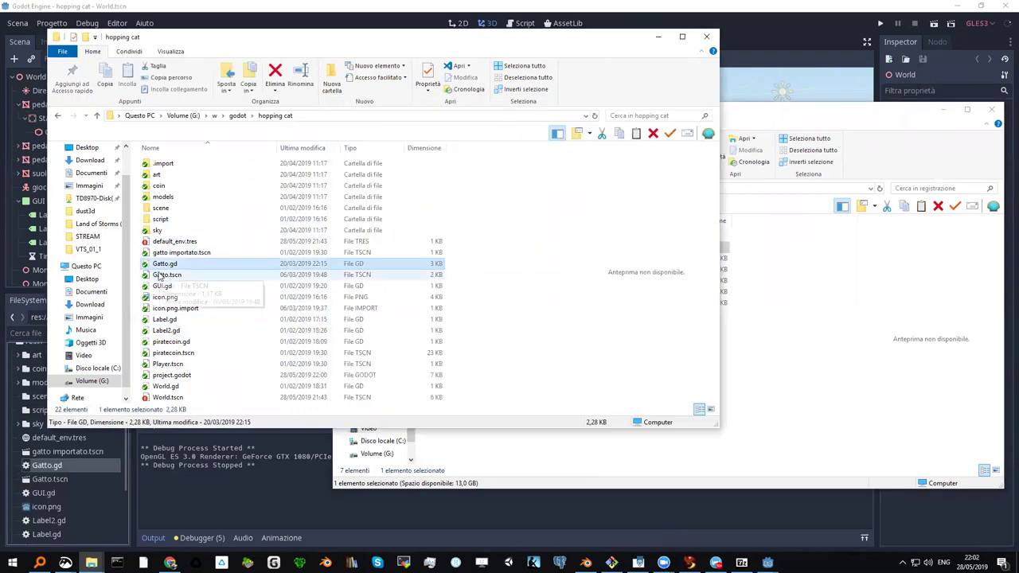
ctrl+click(164, 275)
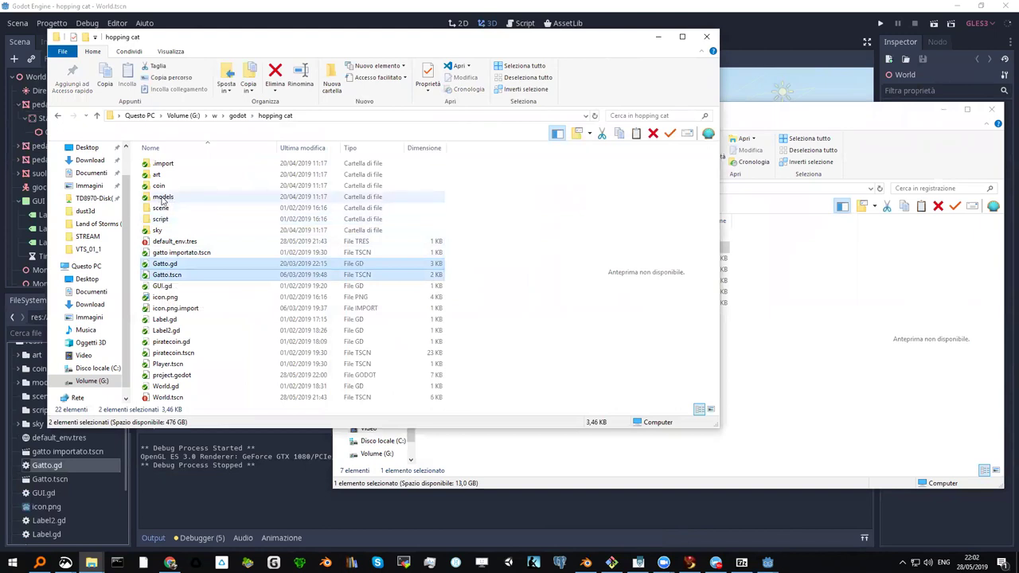
ctrl+click(162, 198)
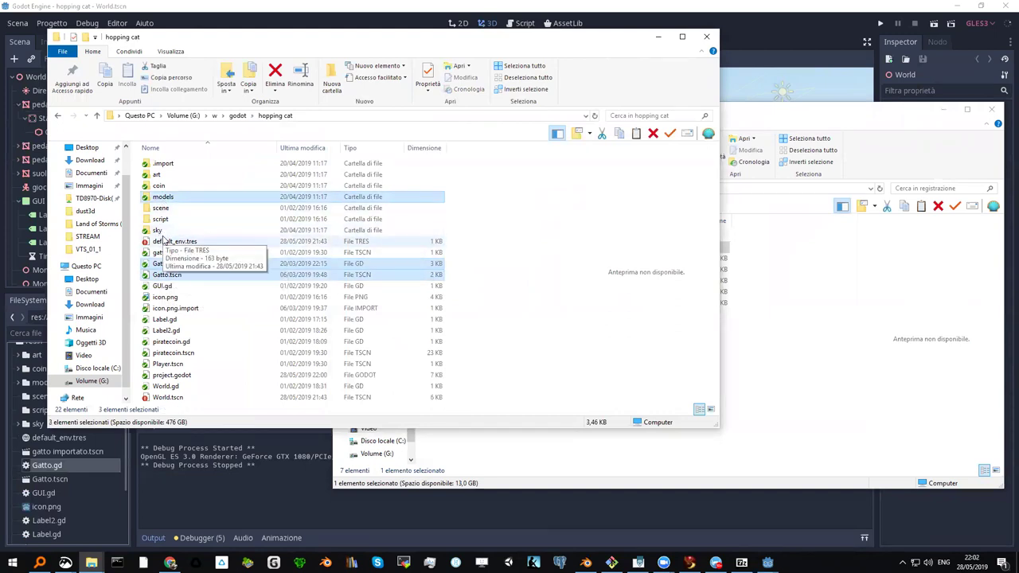
ctrl+click(157, 231)
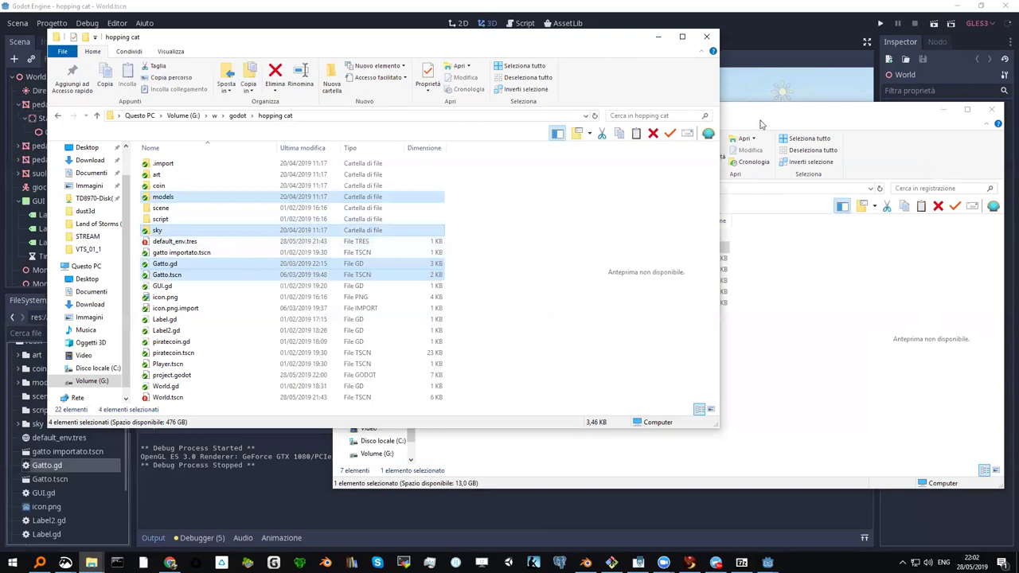
click(758, 111)
drag(758, 112, 803, 71)
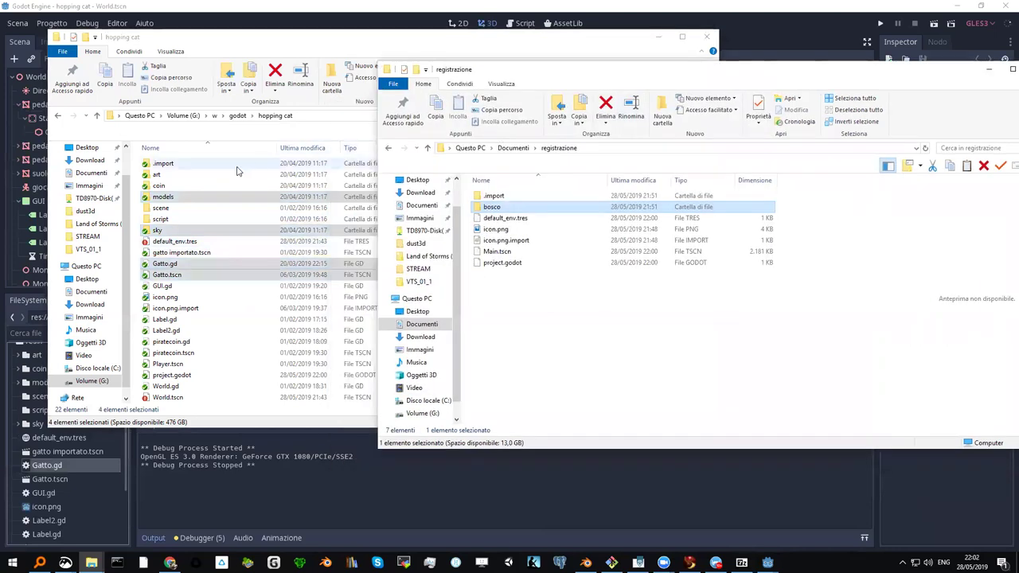
right_click(164, 201)
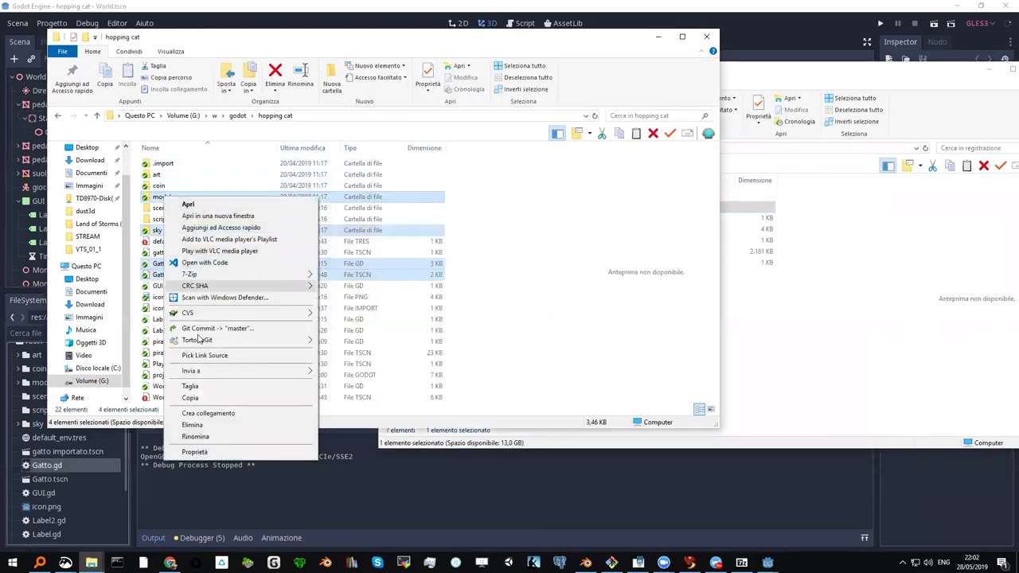
click(288, 388)
Step: Paste the copied items into registrazione and return to the Godot registrazione project
click(735, 305)
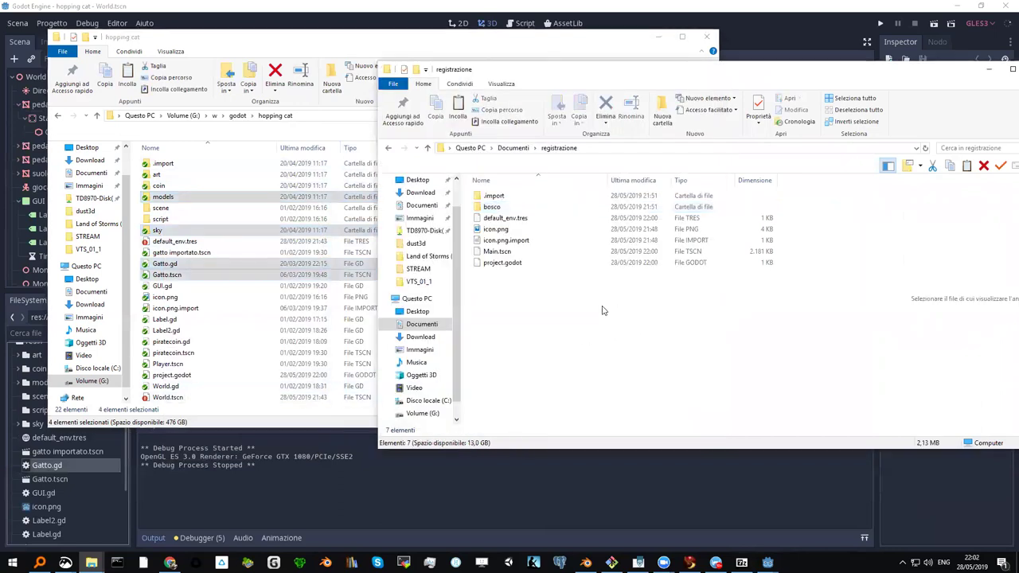
right_click(552, 297)
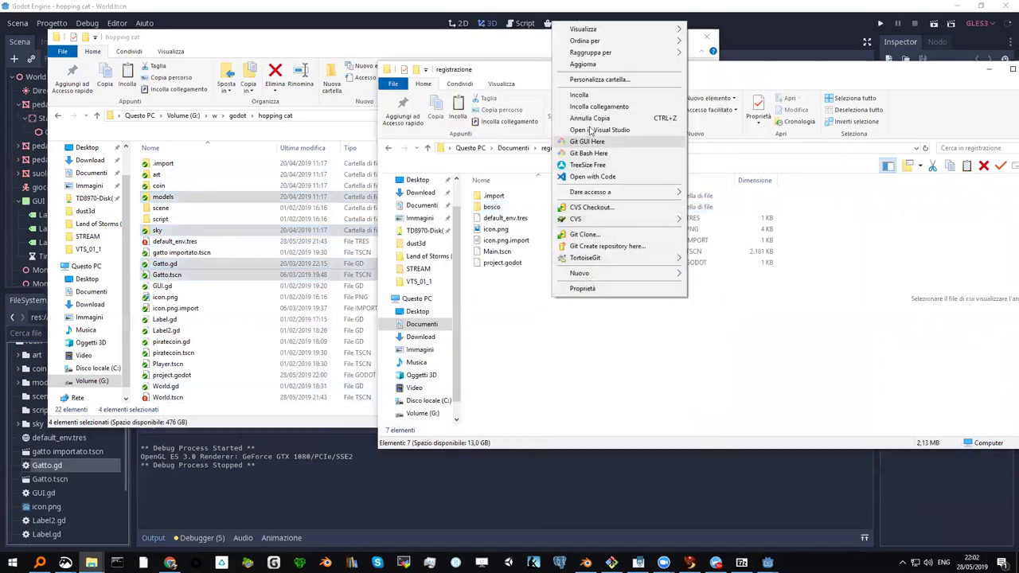
click(593, 96)
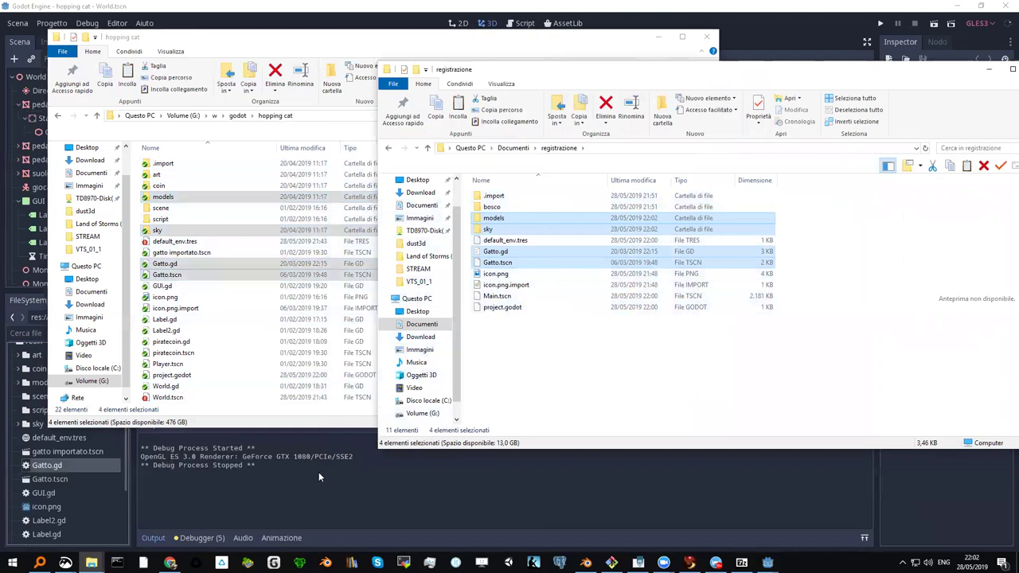
click(767, 562)
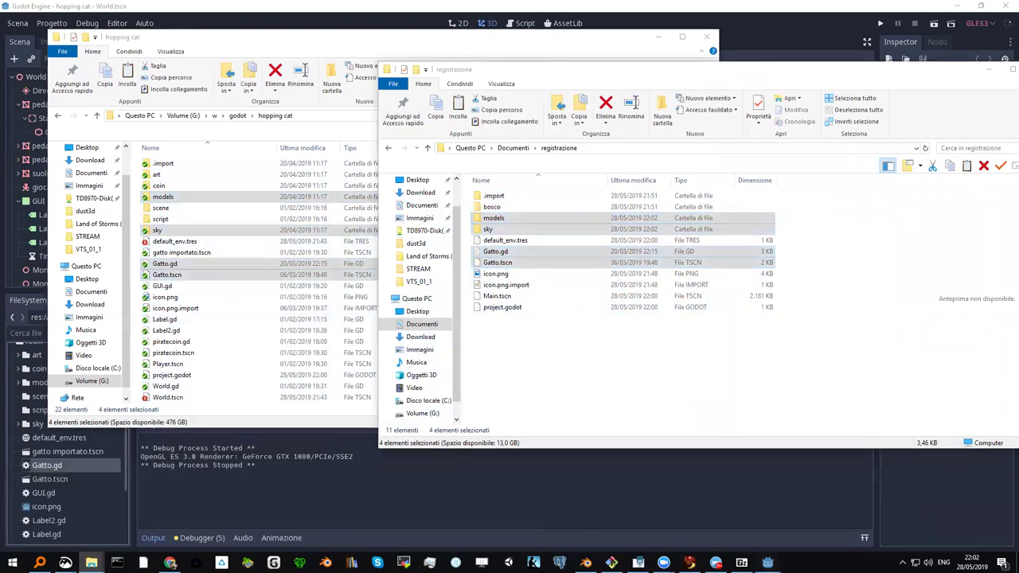
click(897, 517)
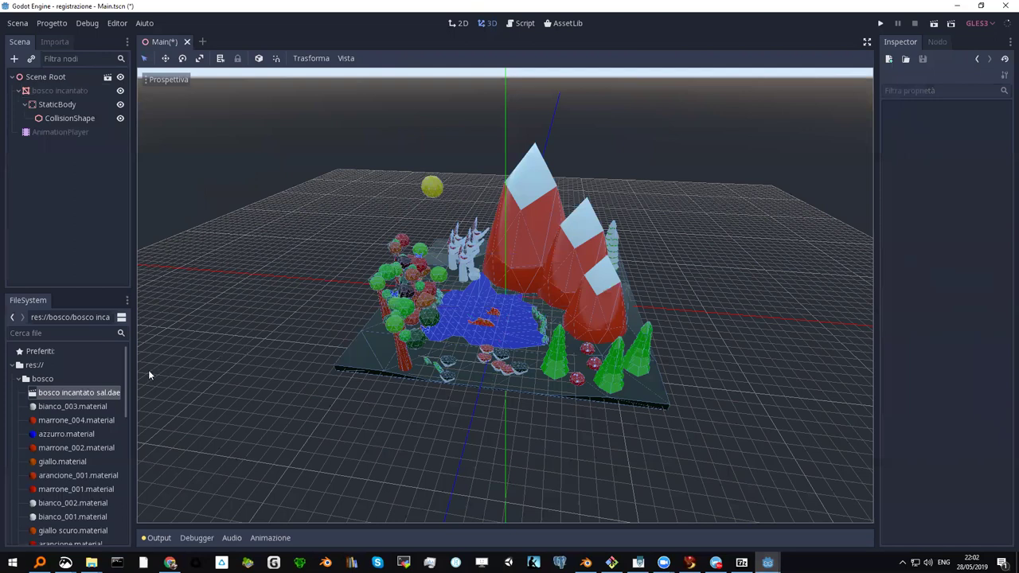
Step: Expand the copied models and sky folders to verify them, then select Gatto.tscn
click(18, 379)
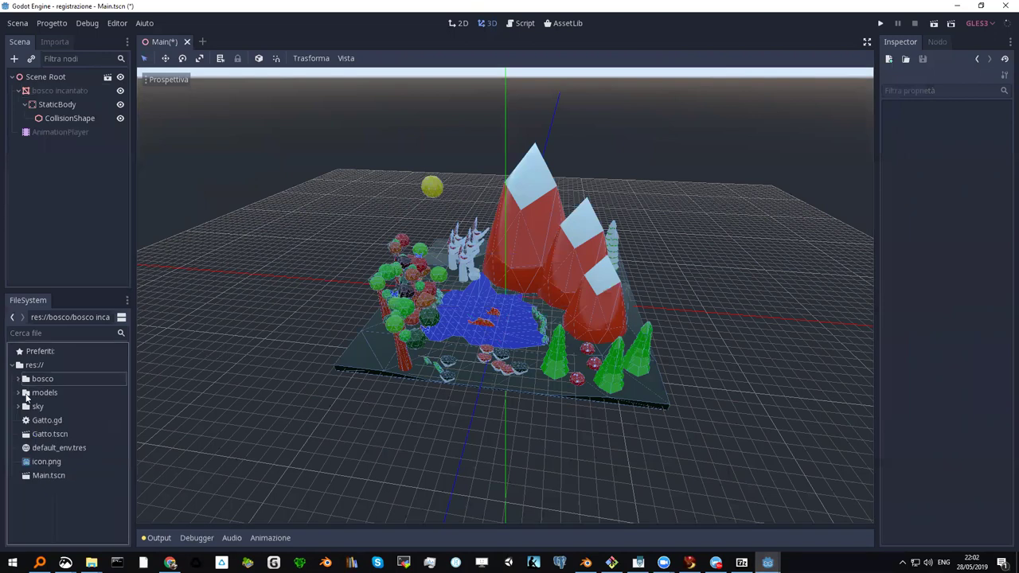
click(19, 394)
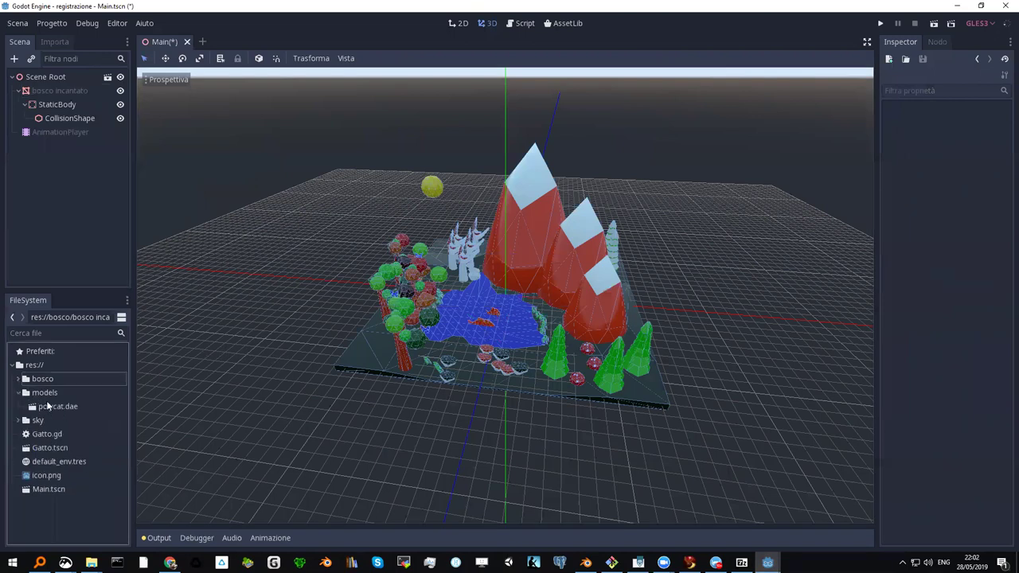
click(18, 393)
click(18, 406)
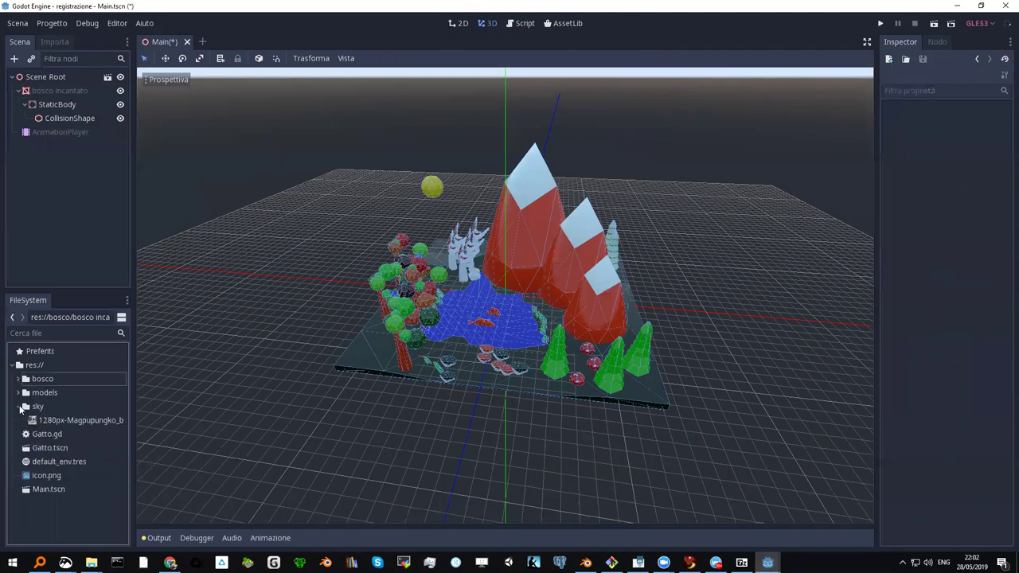
click(73, 422)
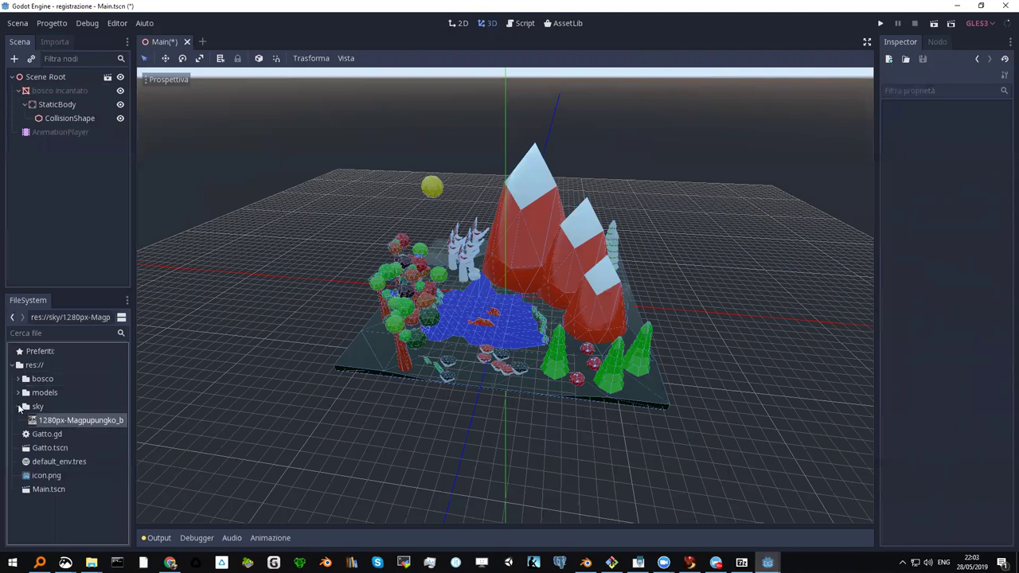
click(19, 408)
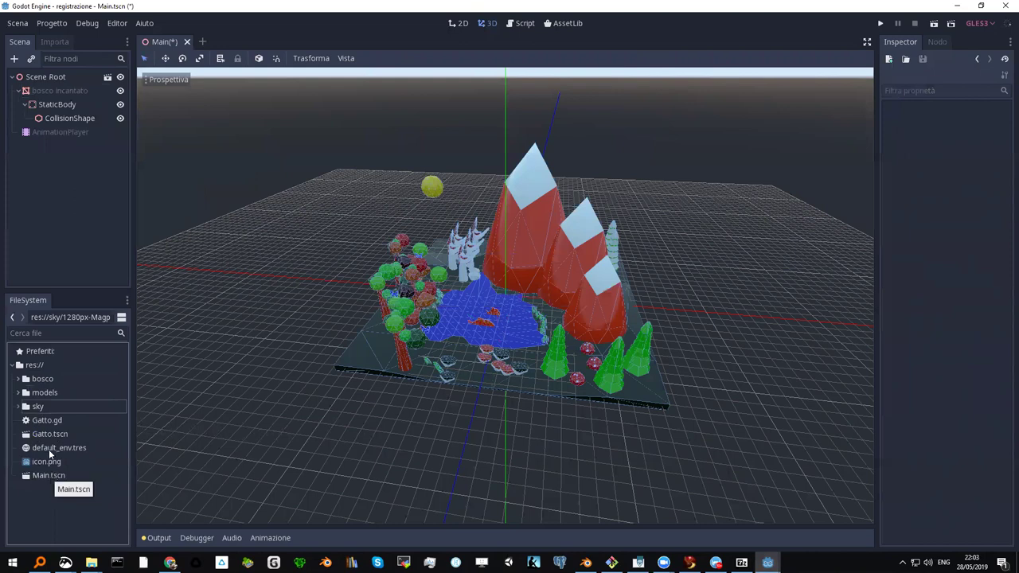
click(50, 478)
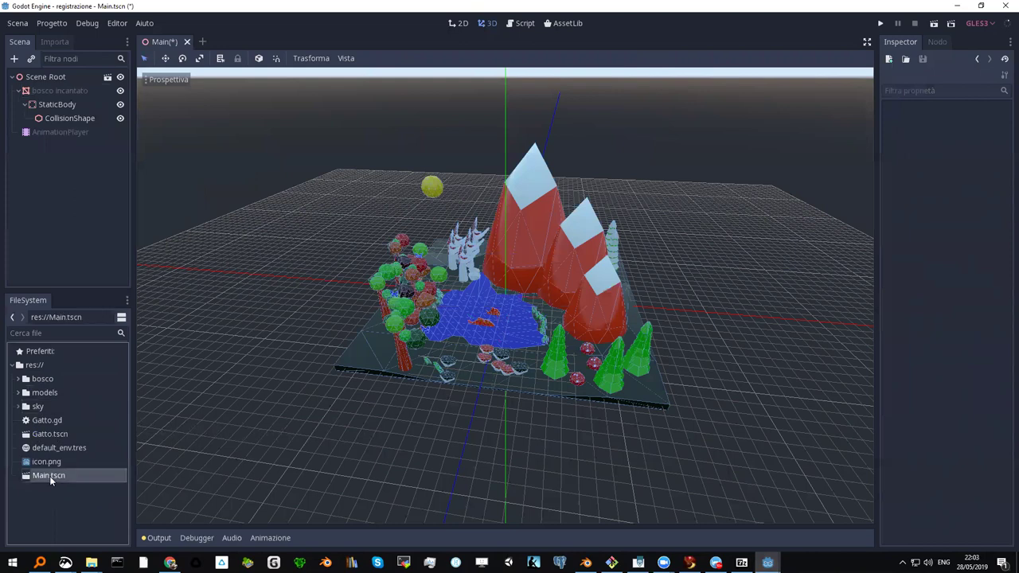
click(60, 435)
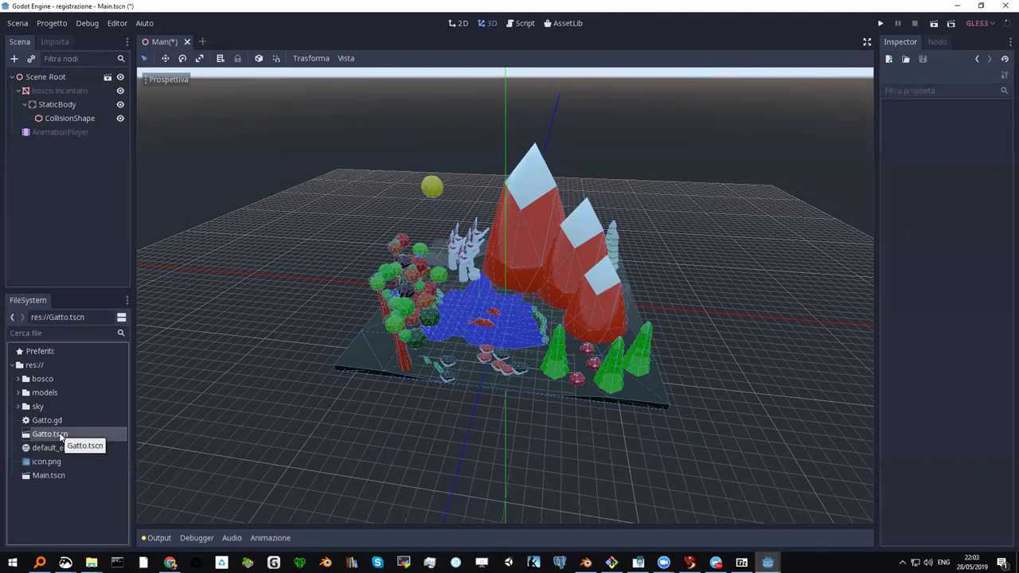
Step: Open Gatto.tscn, zoom and orbit around the cat model, and open its Gatto.gd script
double_click(48, 436)
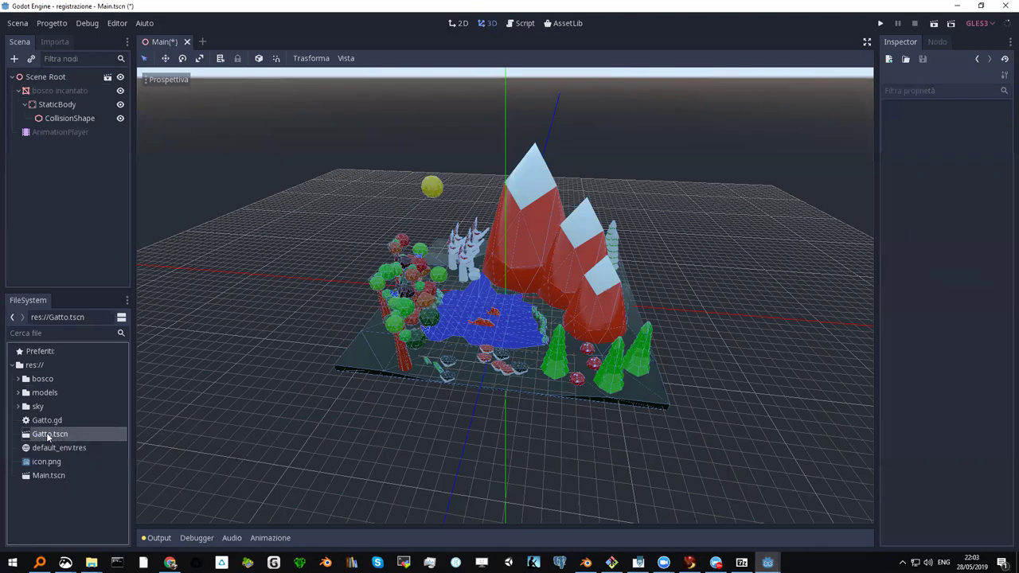
scroll(331, 391, up, 5)
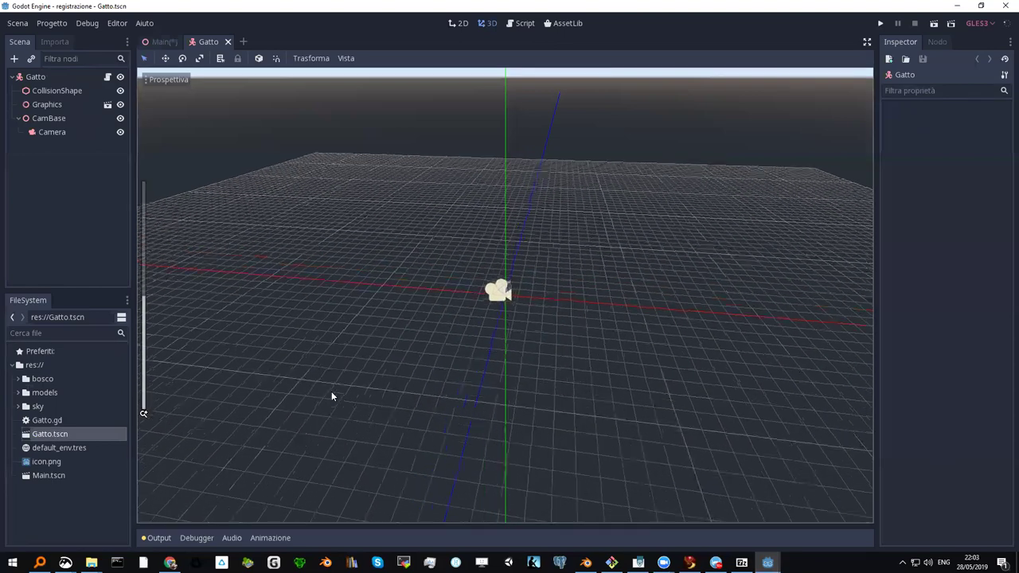
scroll(328, 394, up, 2)
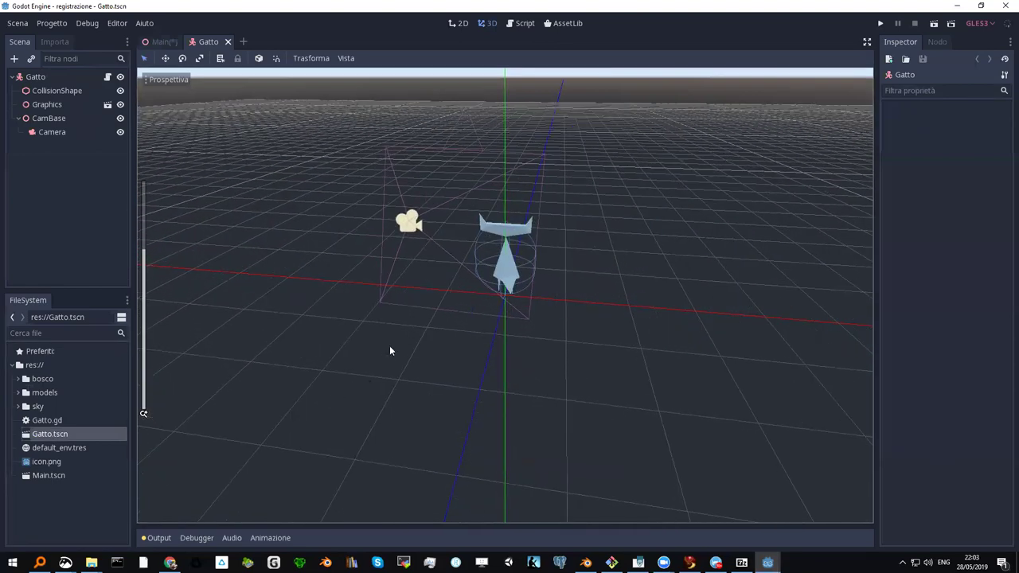
middle_drag(507, 277, 428, 294)
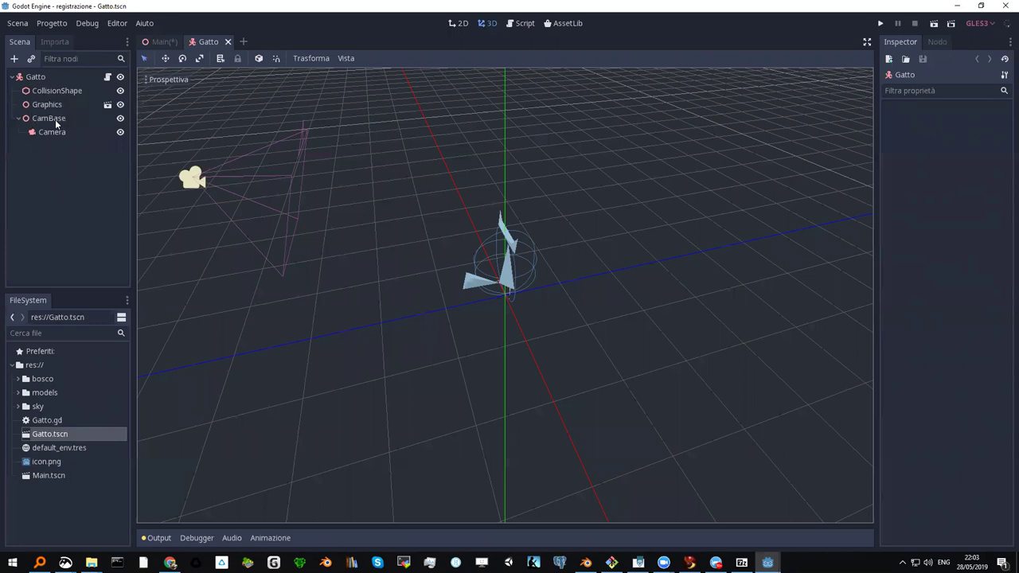
click(107, 78)
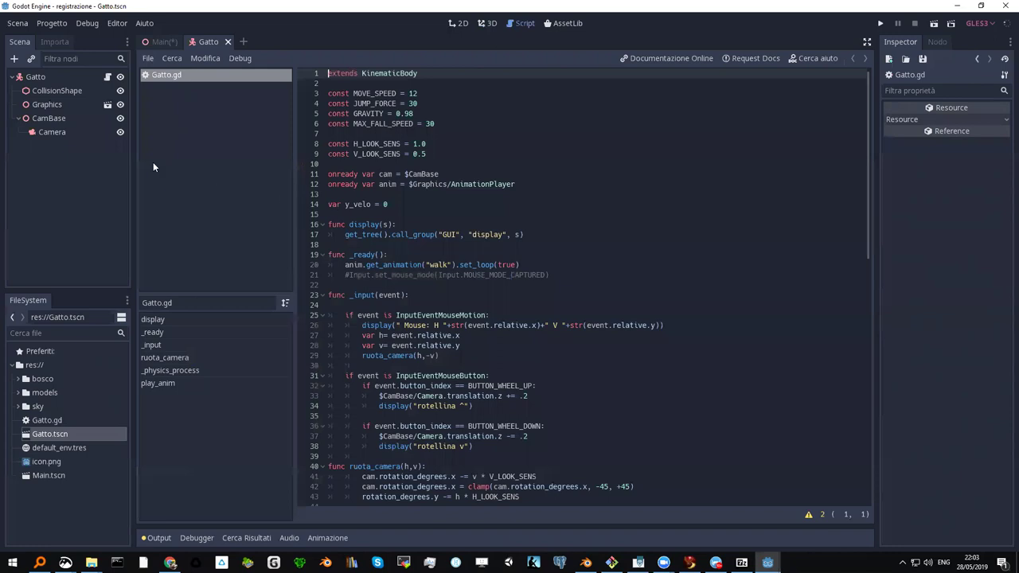
Step: Collapse the Gatto node tree and return to the Main scene's 3D view via Scene Root
click(17, 119)
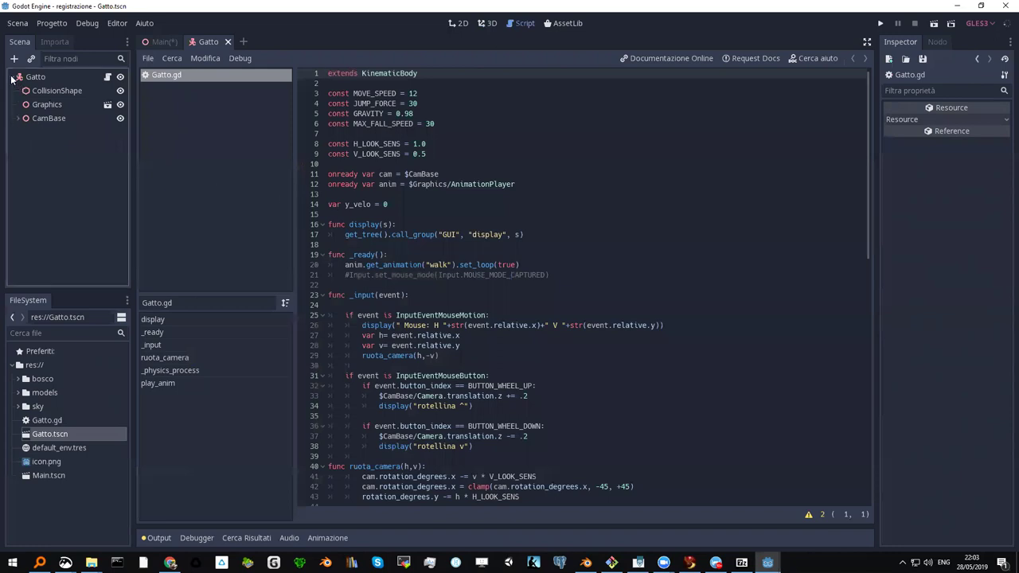
click(12, 77)
drag(163, 41, 167, 59)
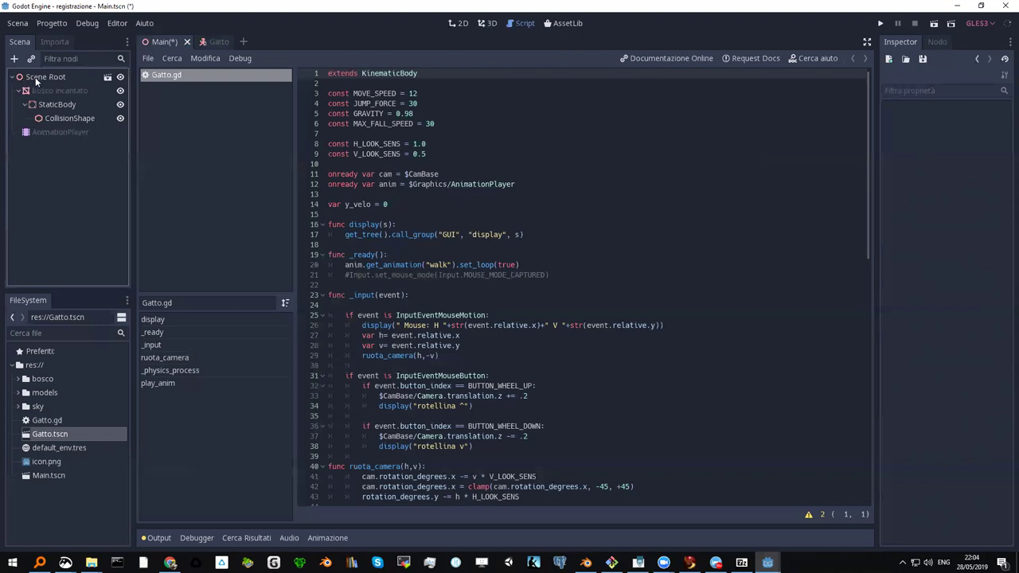
double_click(40, 77)
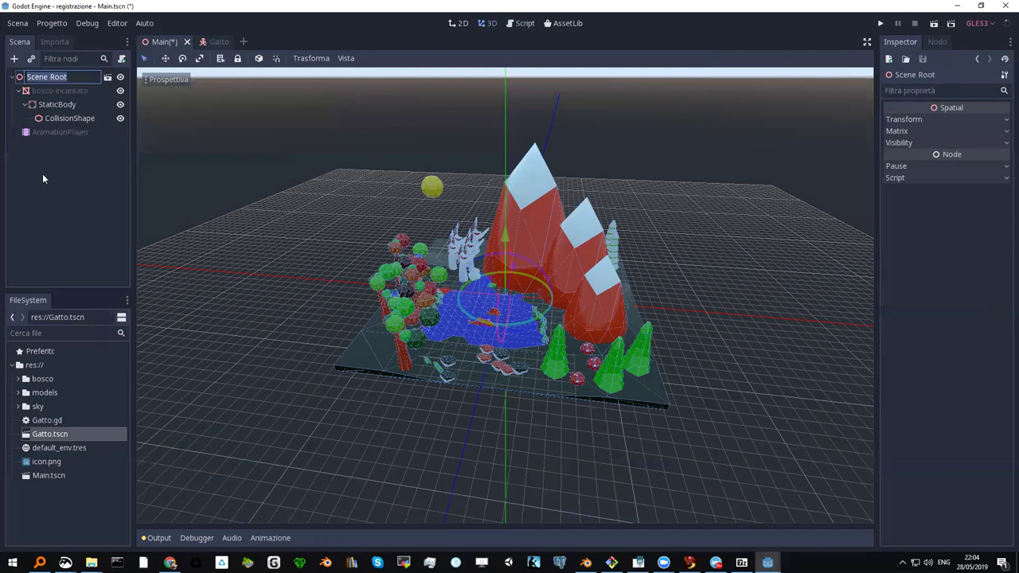
Step: Cancel the Scene Root rename and browse the Instance Child Scene dialog without adding anything
click(14, 83)
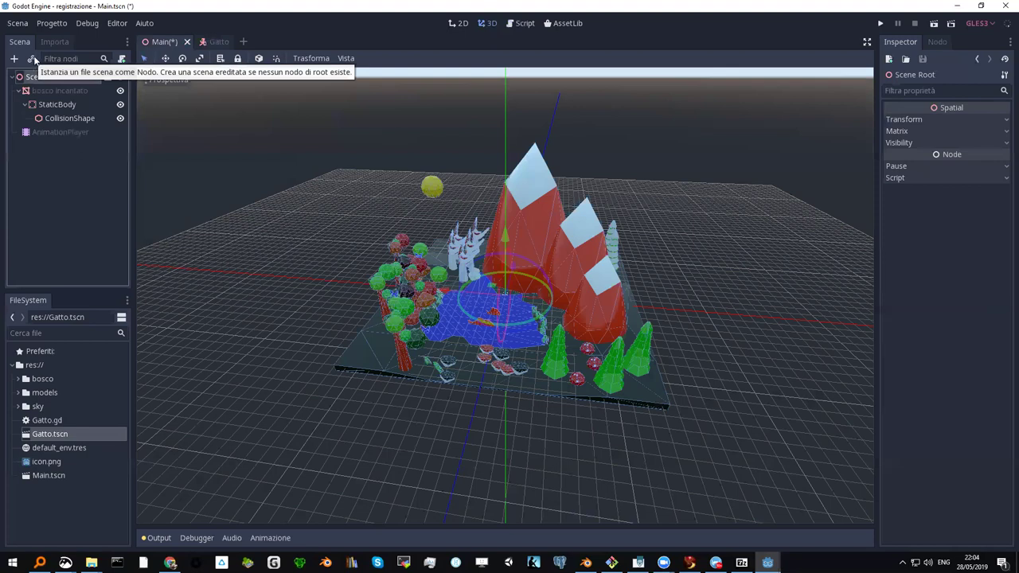
click(32, 60)
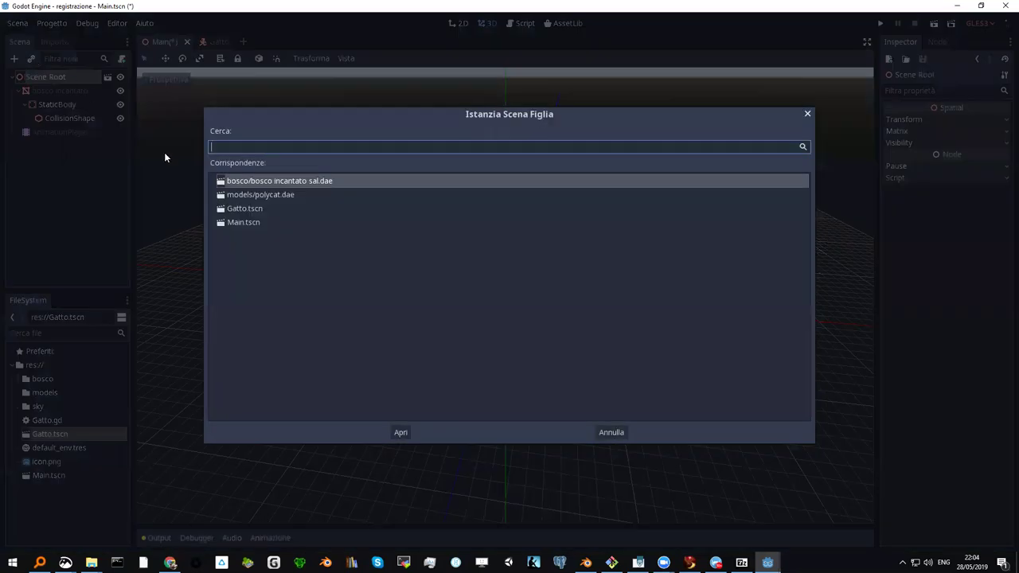
click(250, 208)
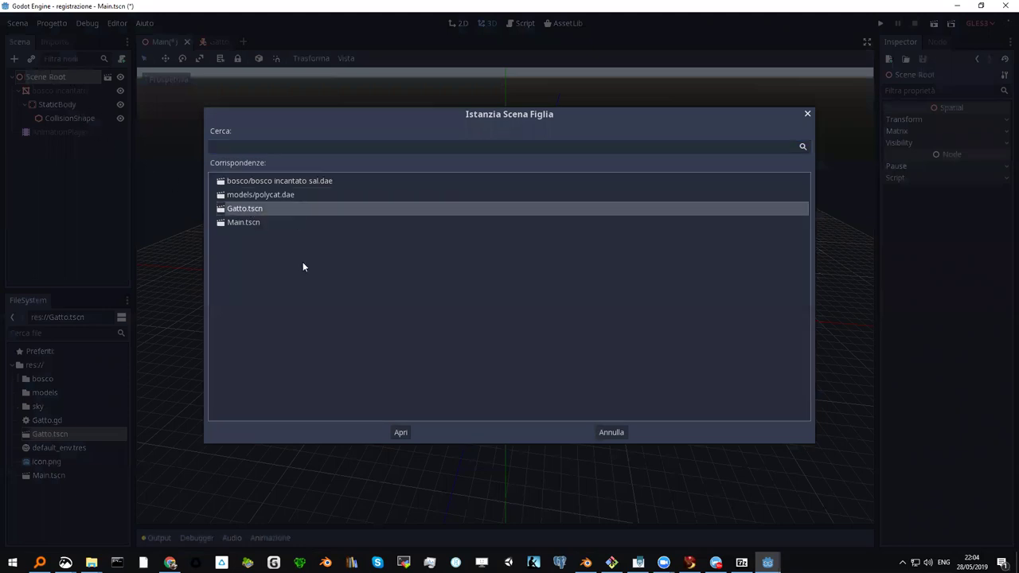
click(601, 433)
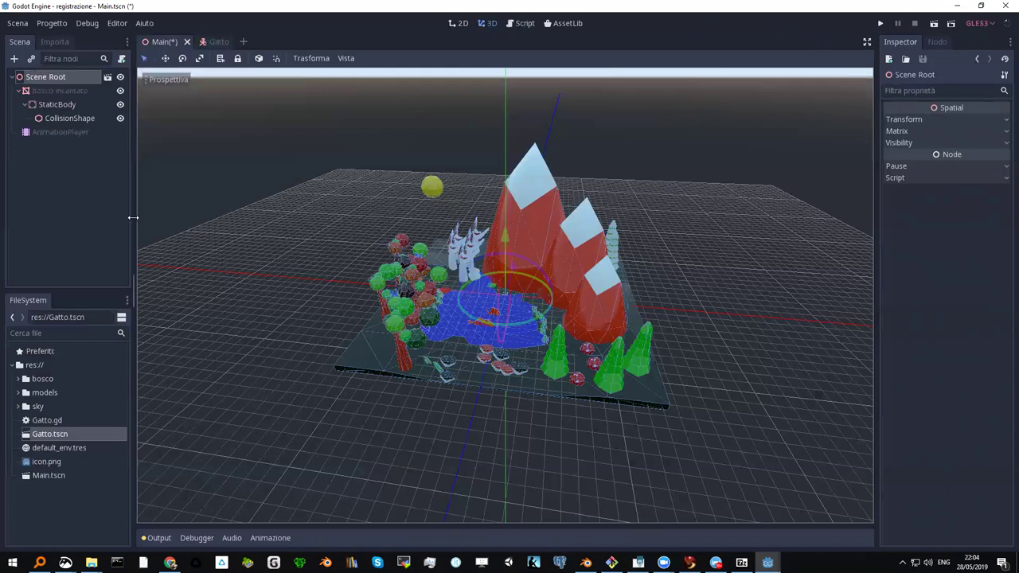
Step: Save the Main scene and instance Gatto.tscn into it as a child scene
key(ctrl+s)
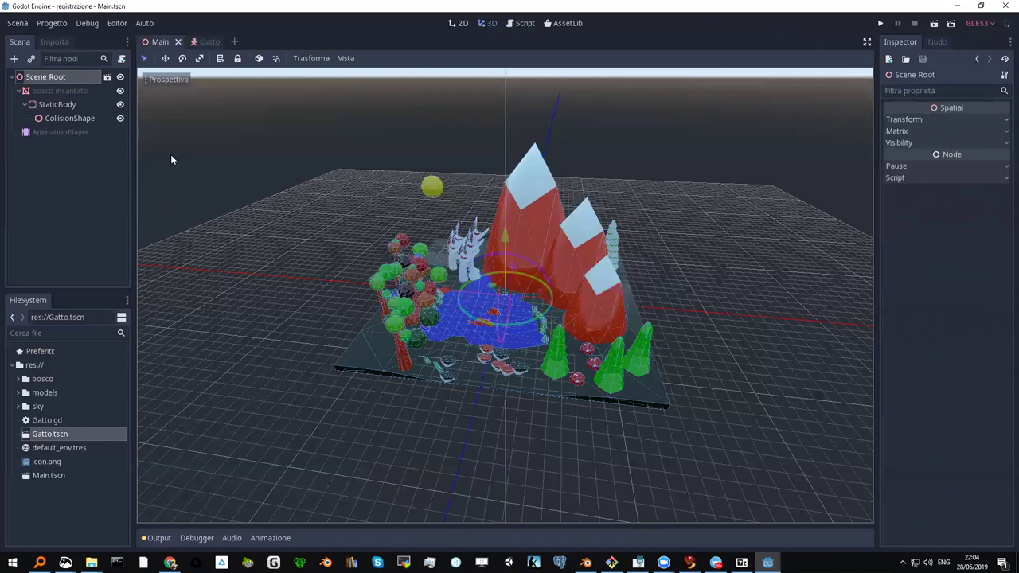
click(47, 476)
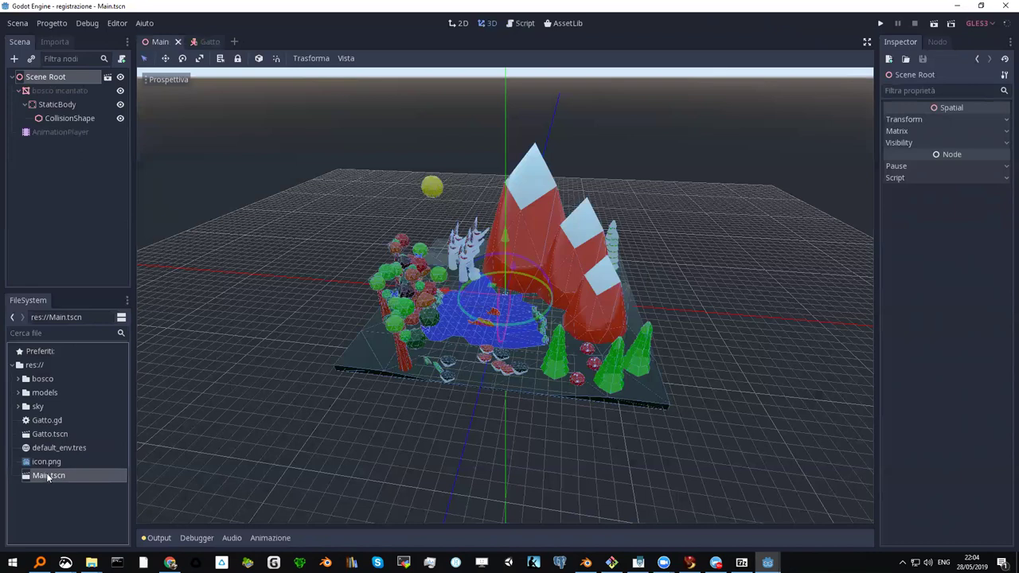
click(30, 62)
click(246, 209)
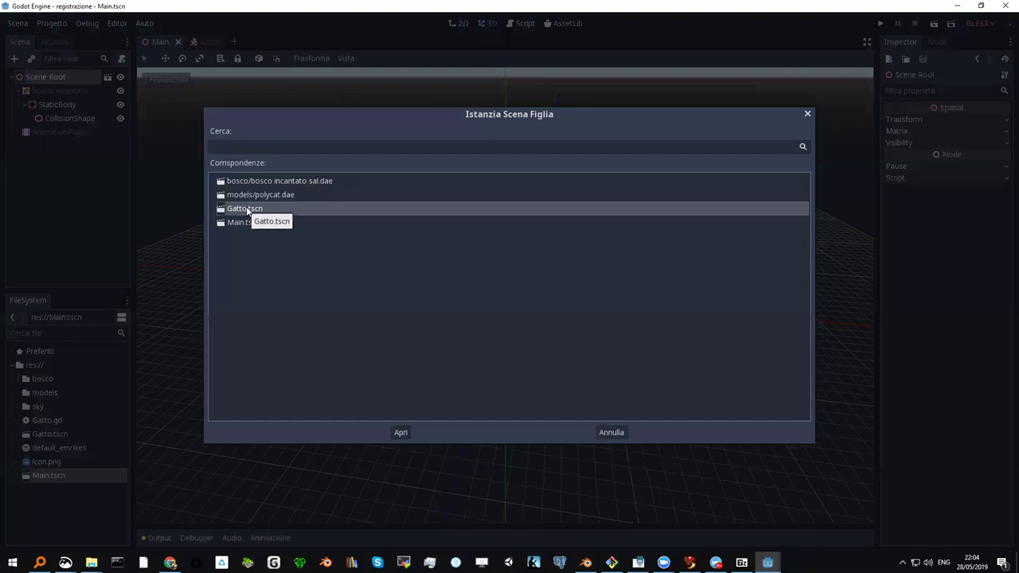
double_click(246, 208)
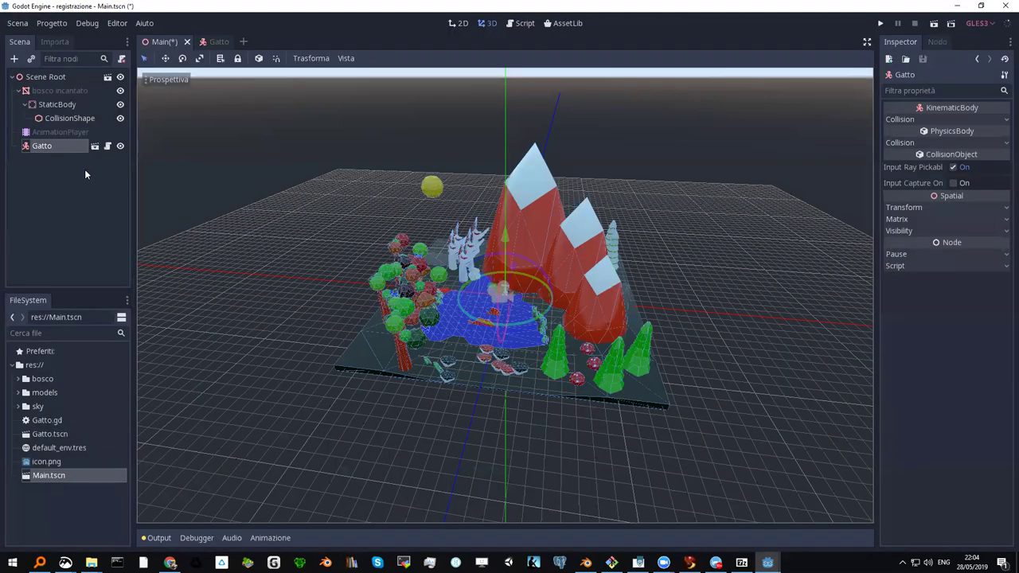
Step: Drag the Gatto cat from the lake to the stones near the terrain's front edge
mouse_move(482, 347)
middle_down()
mouse_move(441, 338)
mouse_move(437, 347)
middle_up()
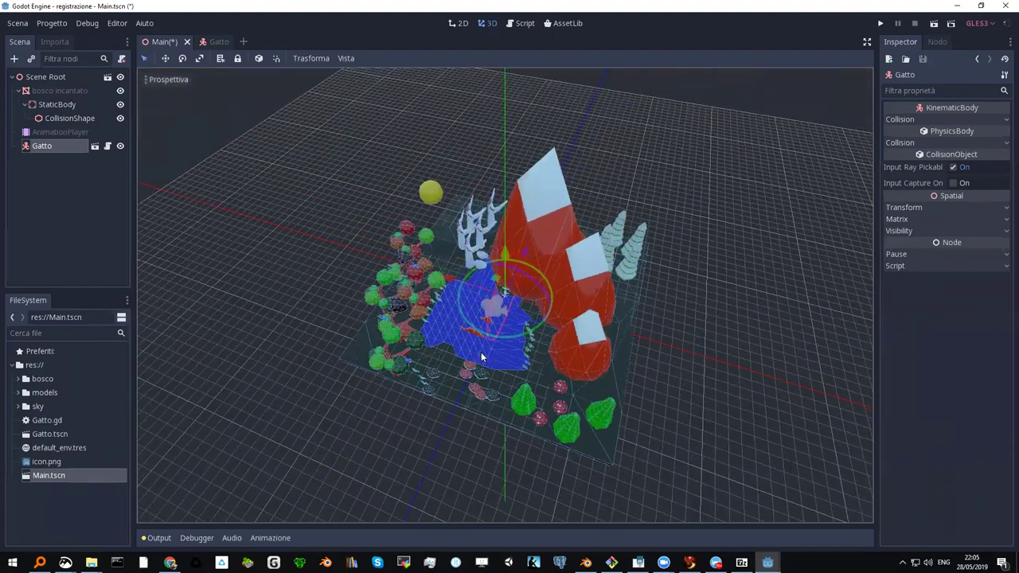
mouse_move(437, 494)
mouse_down()
mouse_move(519, 280)
mouse_move(532, 276)
mouse_move(470, 310)
mouse_move(449, 351)
mouse_up()
mouse_move(449, 351)
middle_down()
mouse_move(503, 302)
mouse_move(542, 319)
middle_up()
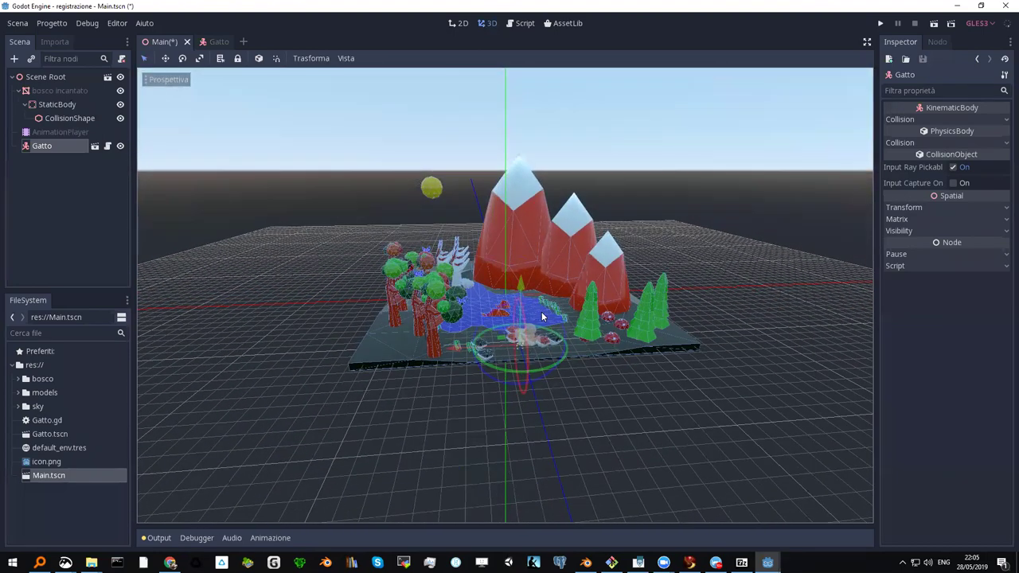
scroll(541, 317, up, 8)
scroll(541, 317, up, 3)
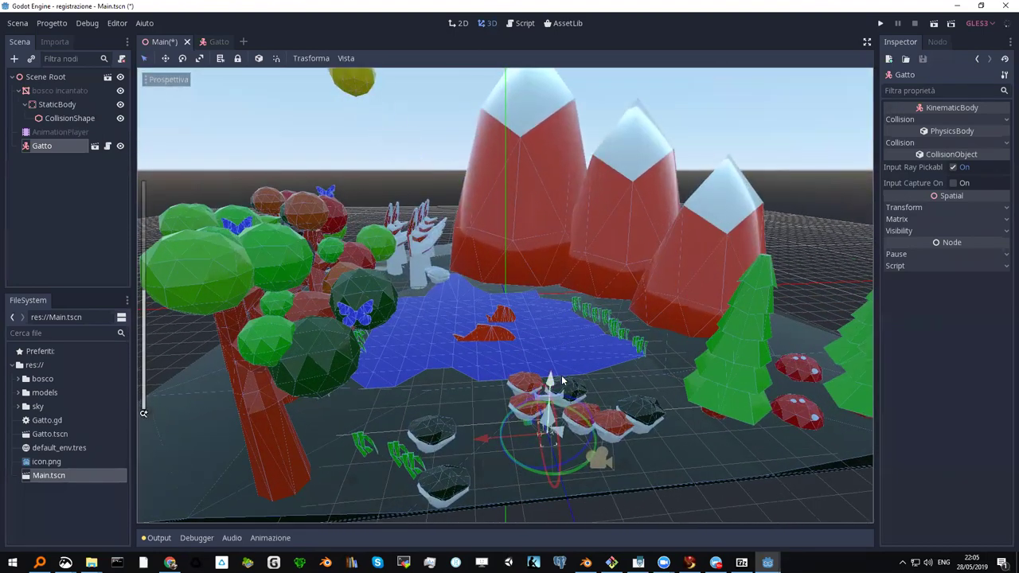
drag(550, 383, 574, 434)
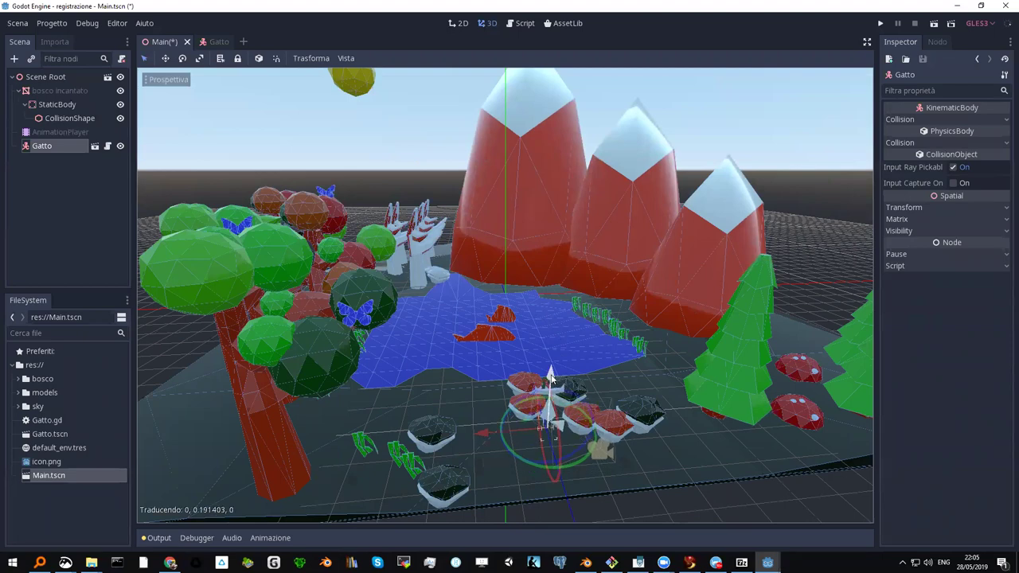
scroll(574, 429, down, 3)
mouse_move(569, 422)
middle_down()
mouse_move(559, 418)
mouse_move(579, 418)
mouse_move(541, 438)
middle_up()
scroll(559, 420, up, 4)
scroll(580, 416, up, 3)
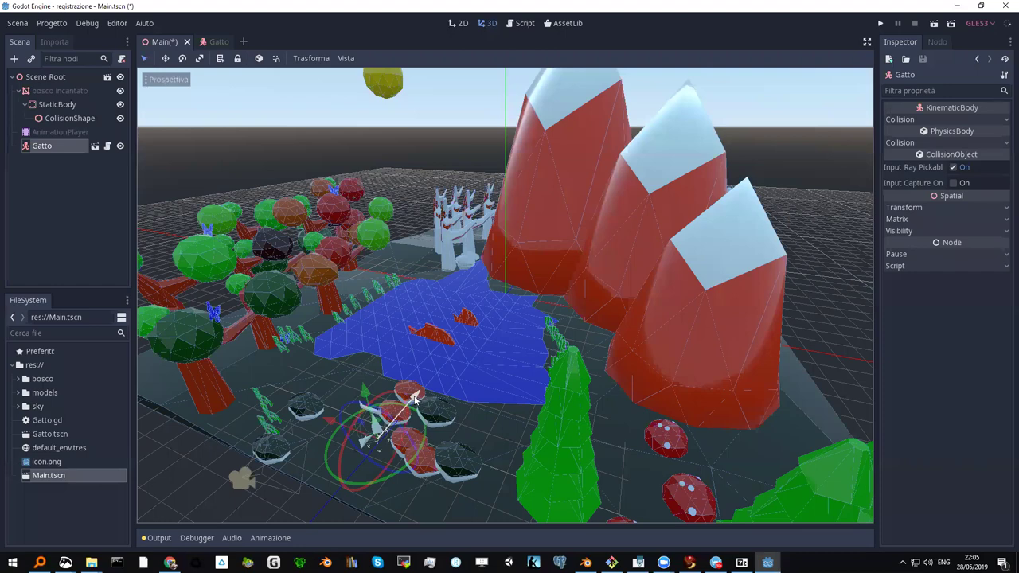
drag(414, 398, 460, 426)
mouse_move(460, 426)
middle_down()
mouse_move(483, 406)
mouse_move(324, 375)
middle_up()
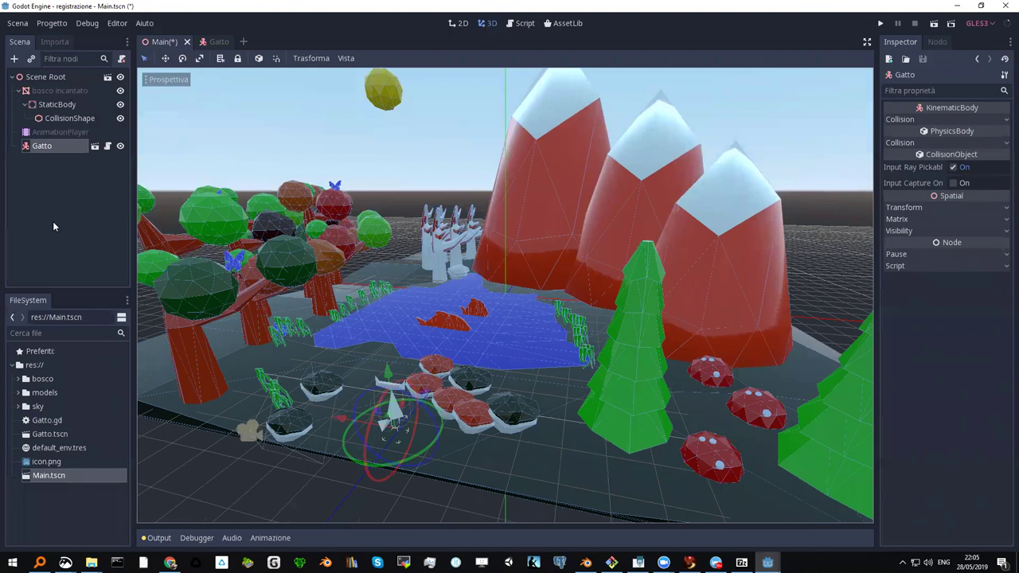
click(50, 80)
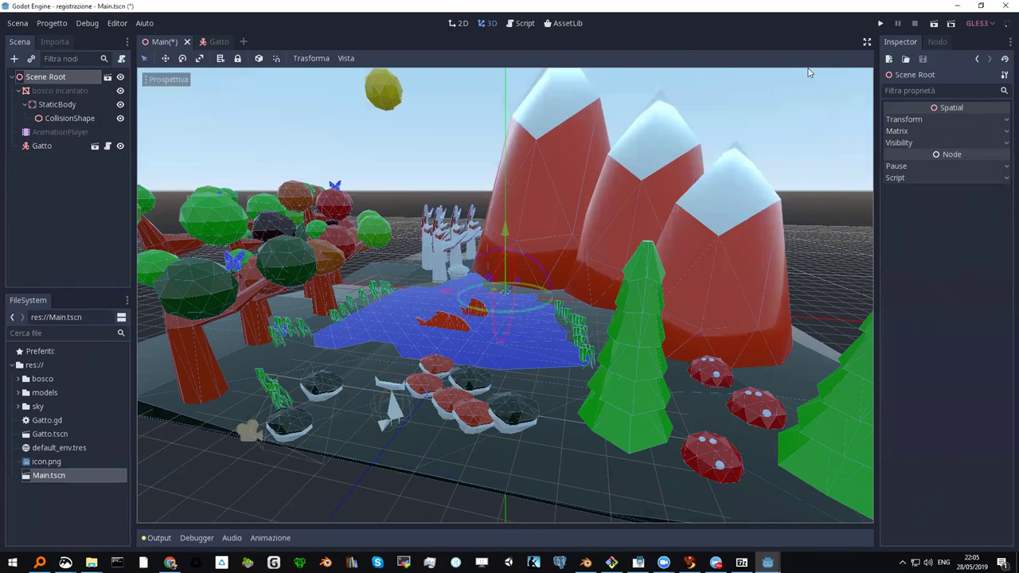
Step: Run the game with Main.tscn chosen as main scene, playtest the cat, then close it
click(879, 24)
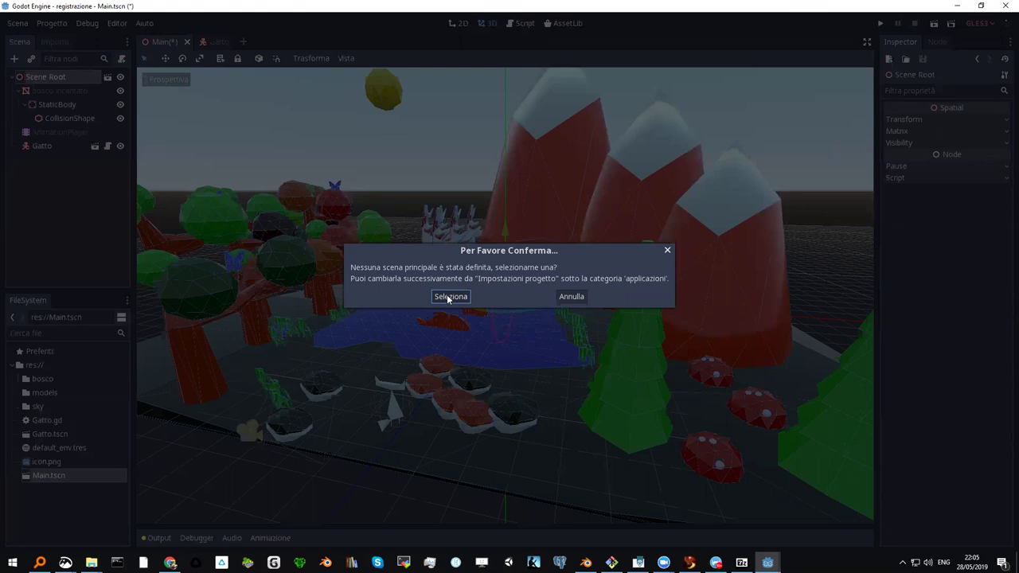
click(447, 295)
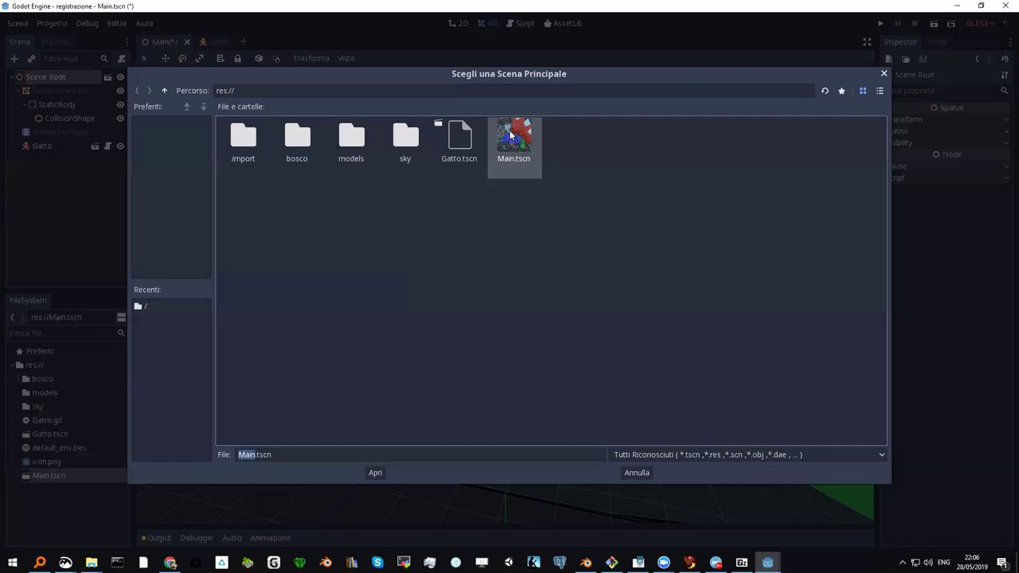
click(372, 474)
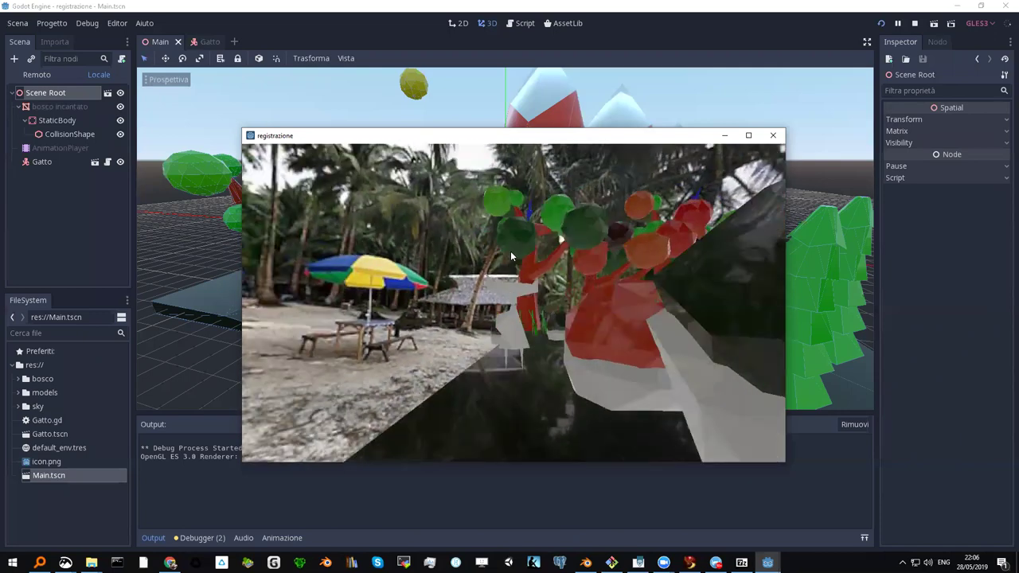
click(774, 136)
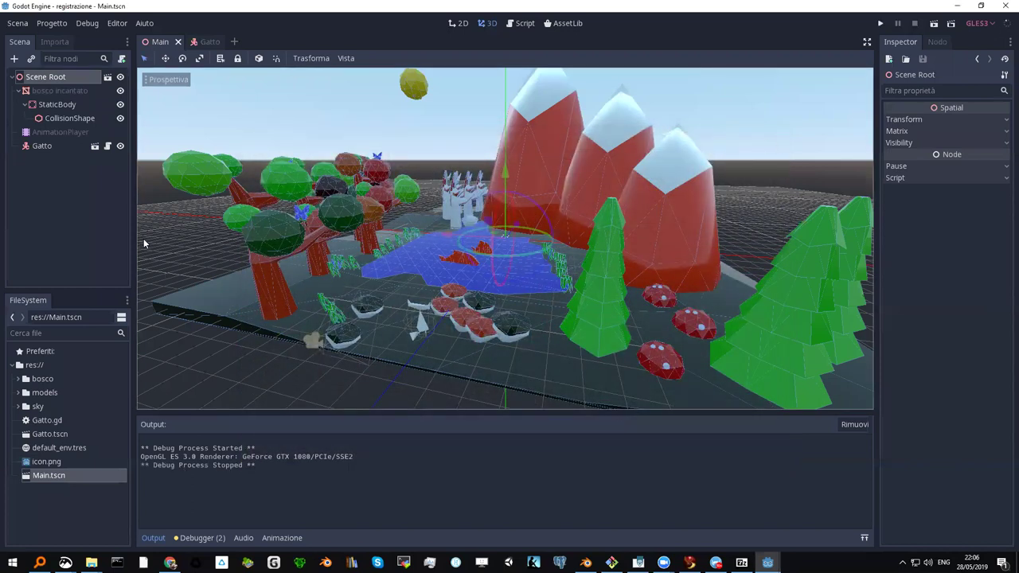
Step: Review the indietro, avanti, ruotas and alza input actions in Gatto.gd's _physics_process
click(108, 146)
scroll(347, 284, down, 4)
scroll(347, 284, down, 5)
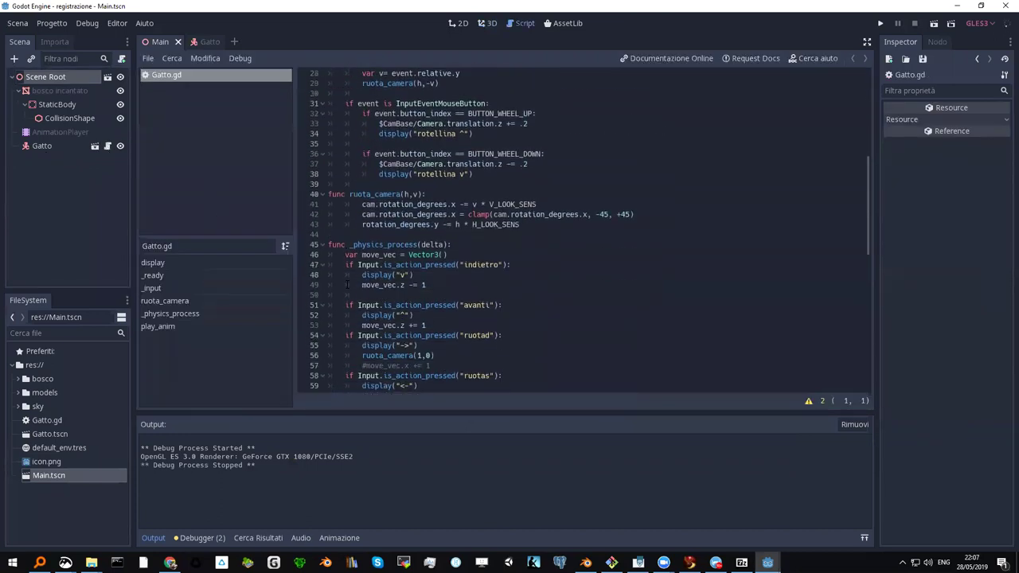
scroll(347, 284, down, 2)
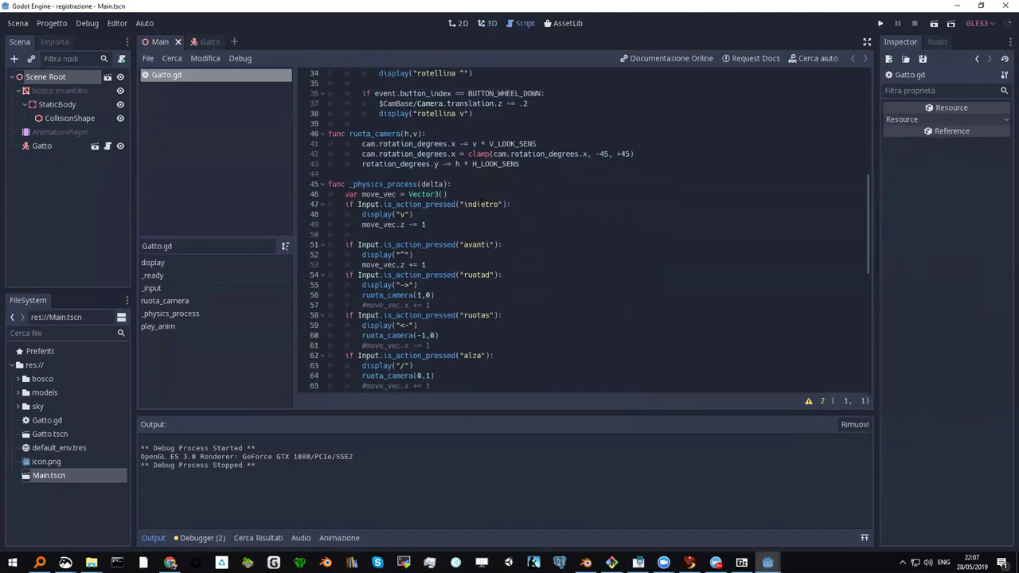
double_click(481, 204)
double_click(487, 244)
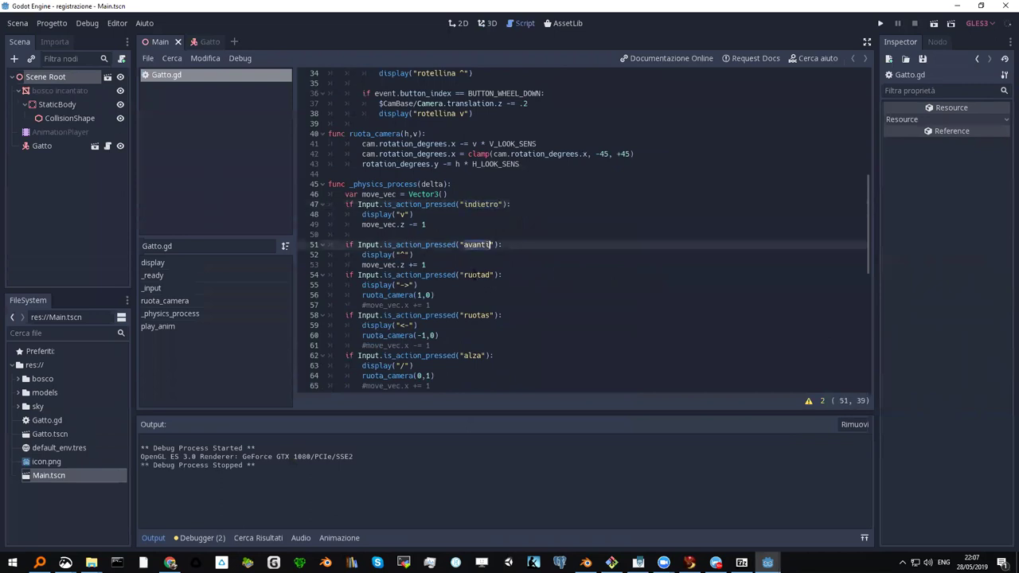
click(476, 315)
click(471, 356)
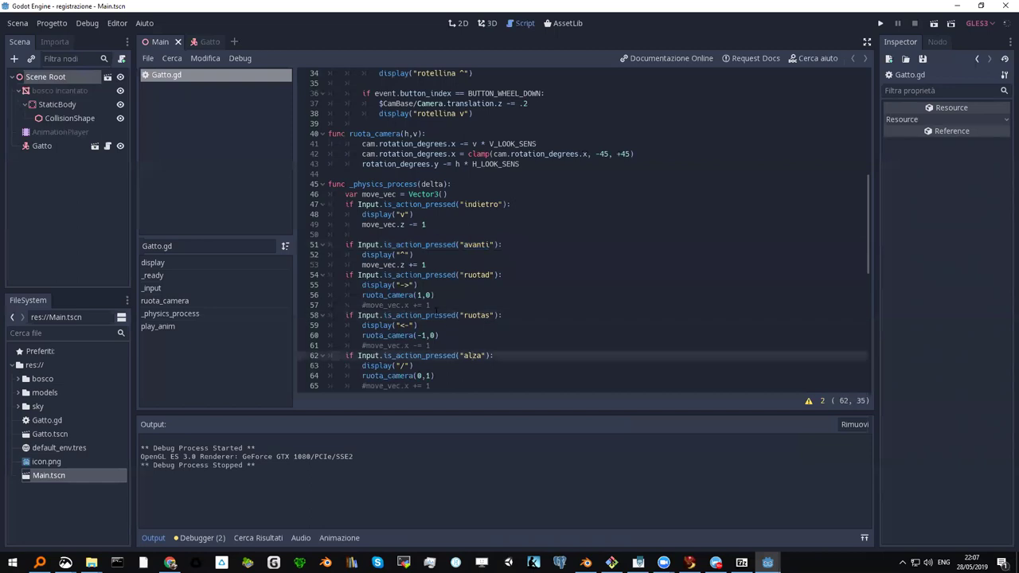
click(52, 23)
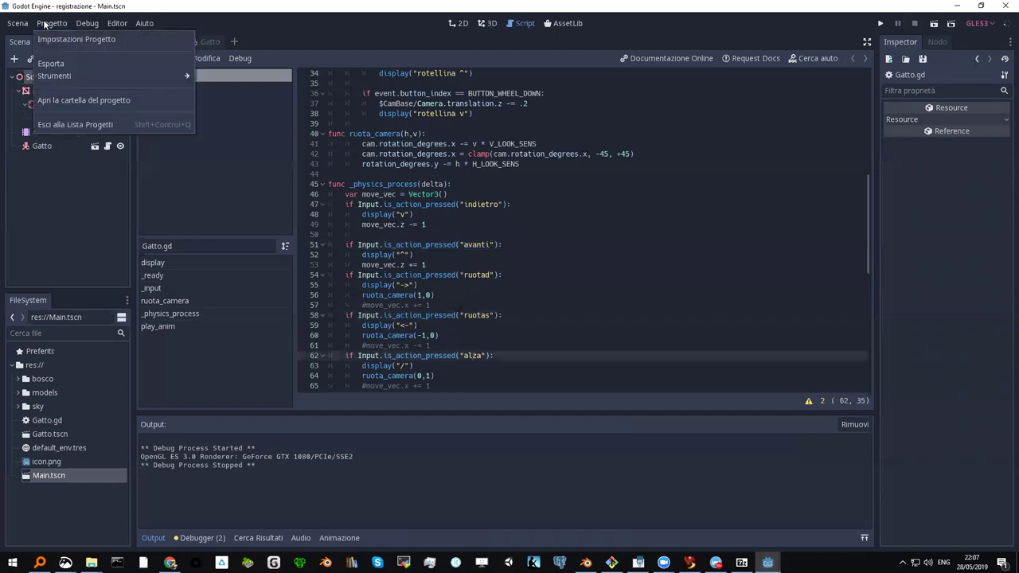
click(49, 39)
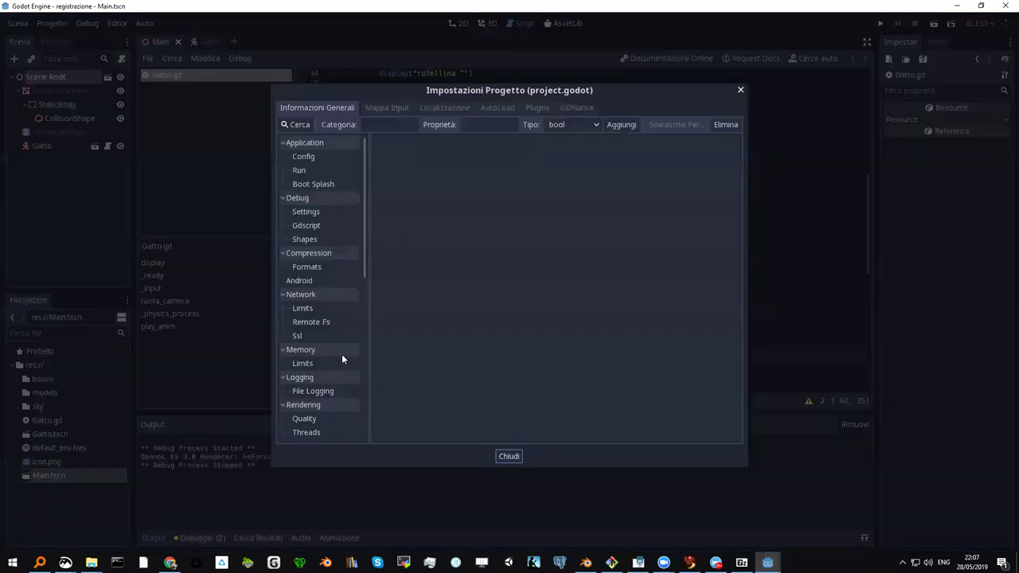
key(Escape)
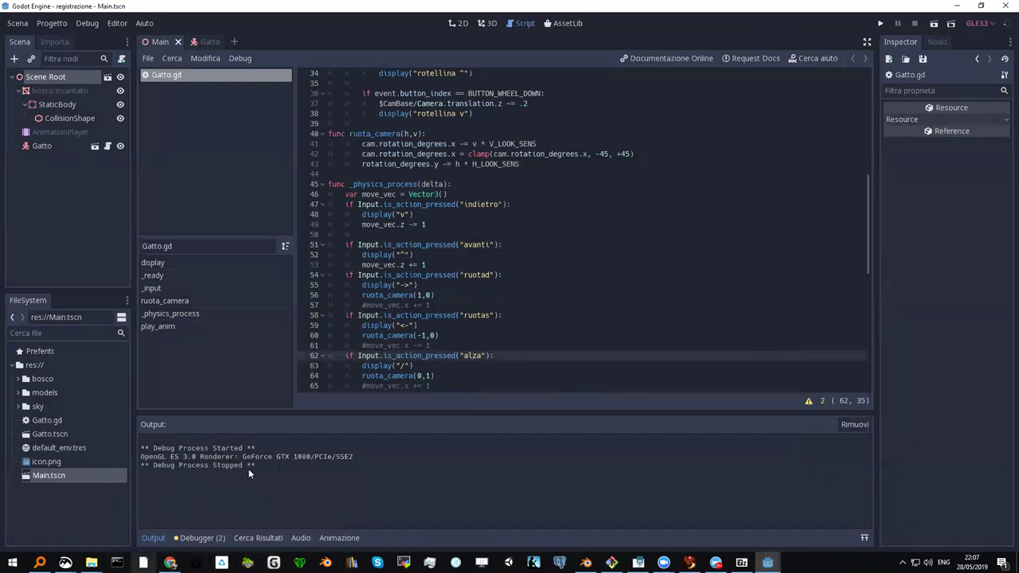
click(478, 186)
scroll(446, 190, down, 10)
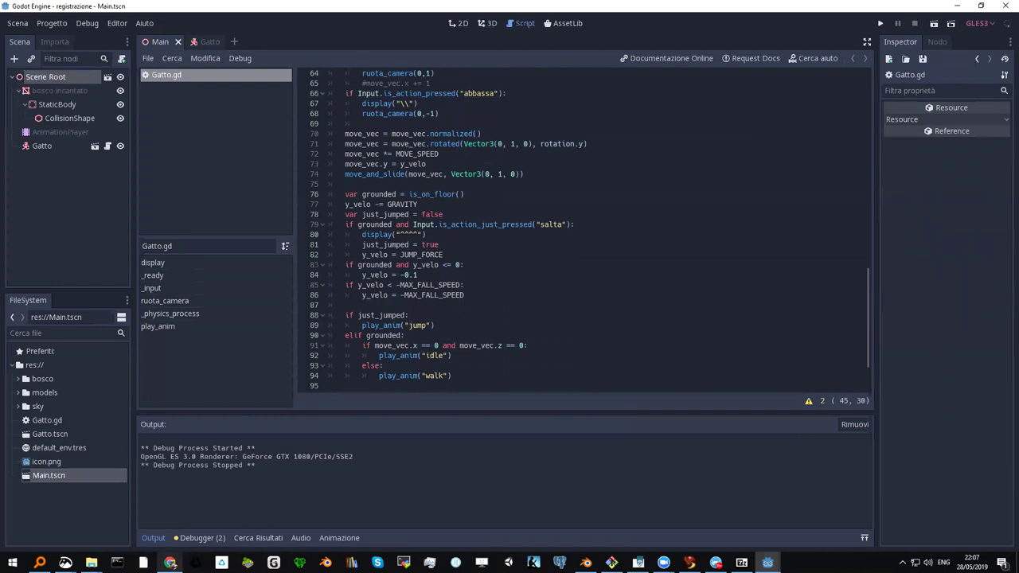
mouse_move(169, 563)
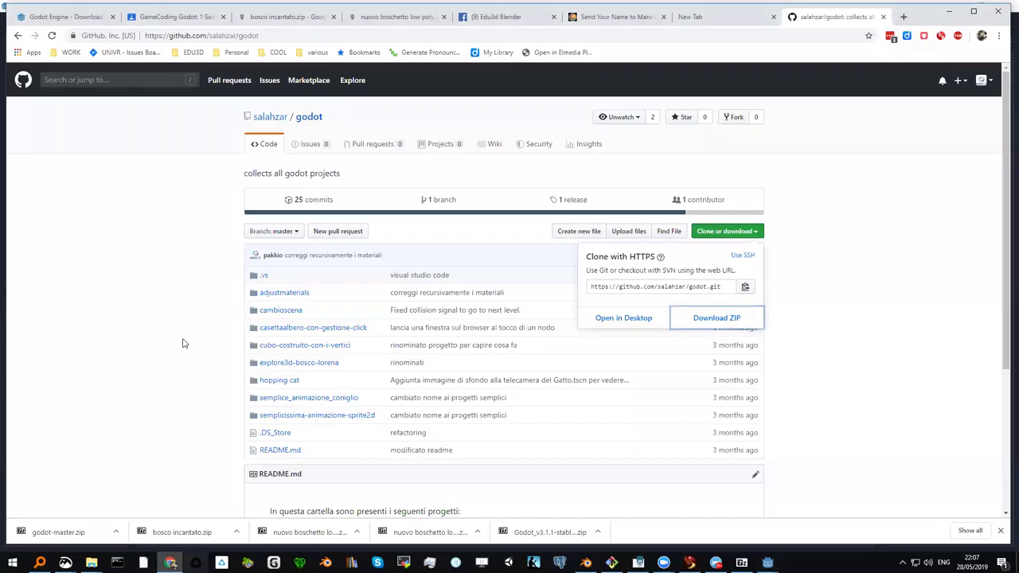
click(170, 518)
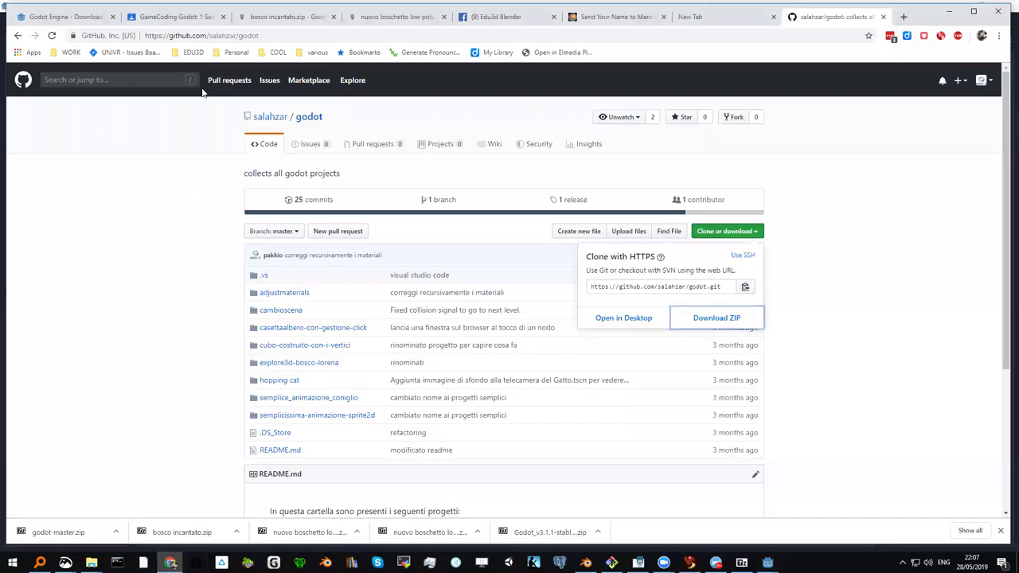
click(284, 35)
key(ctrl+t)
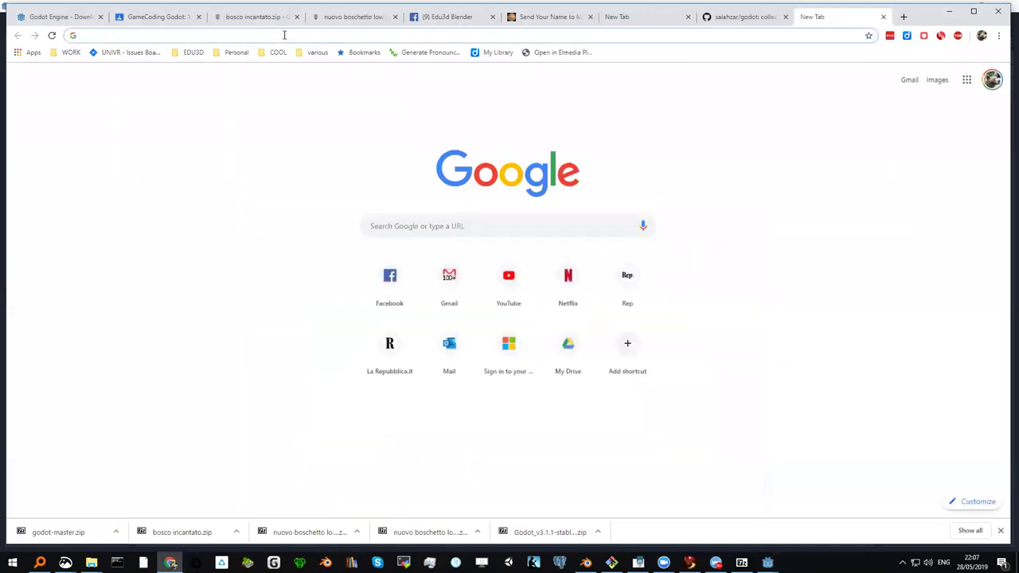
text(mac t)
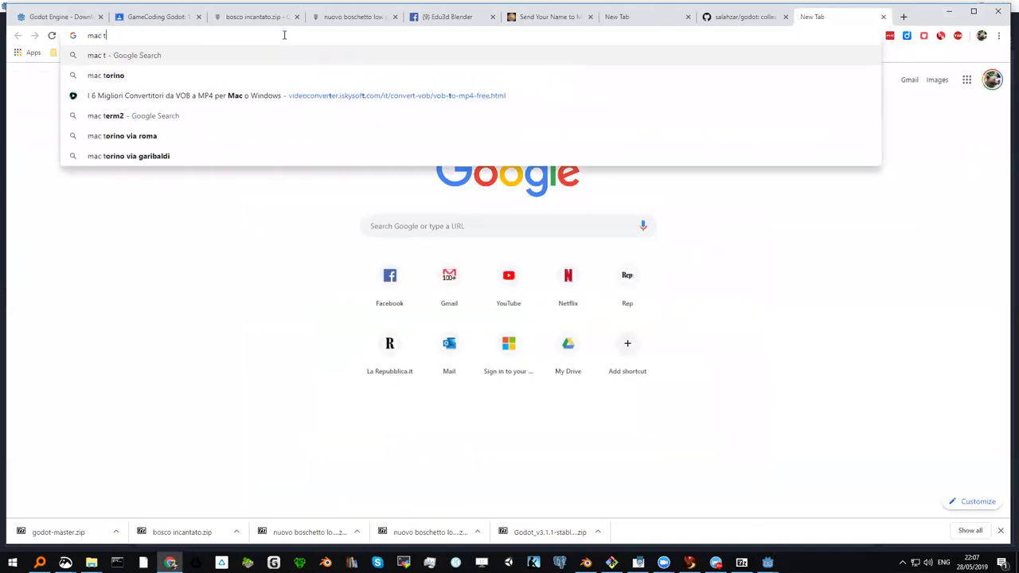
text(ext edit)
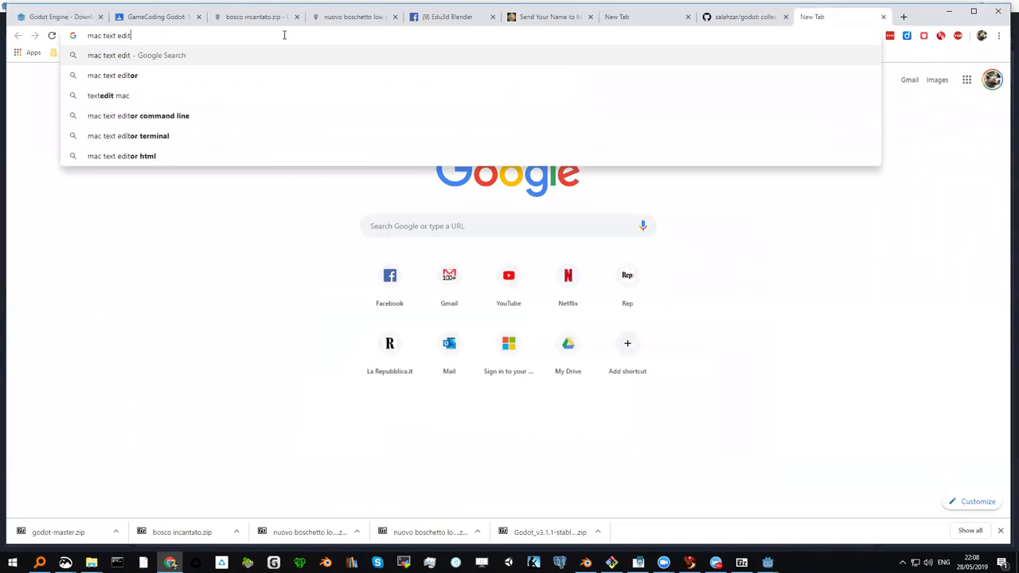
text(or)
key(Return)
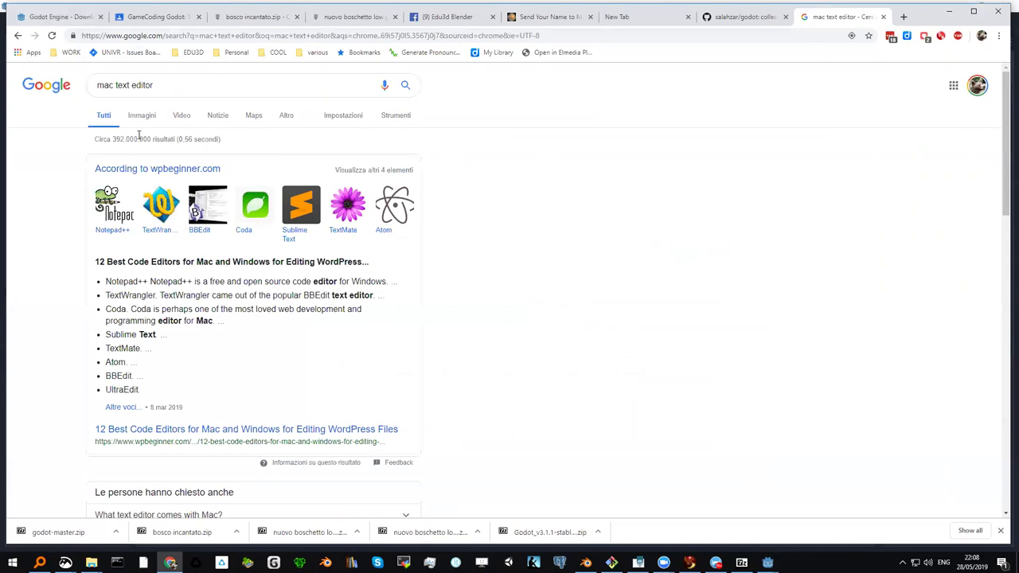
click(114, 85)
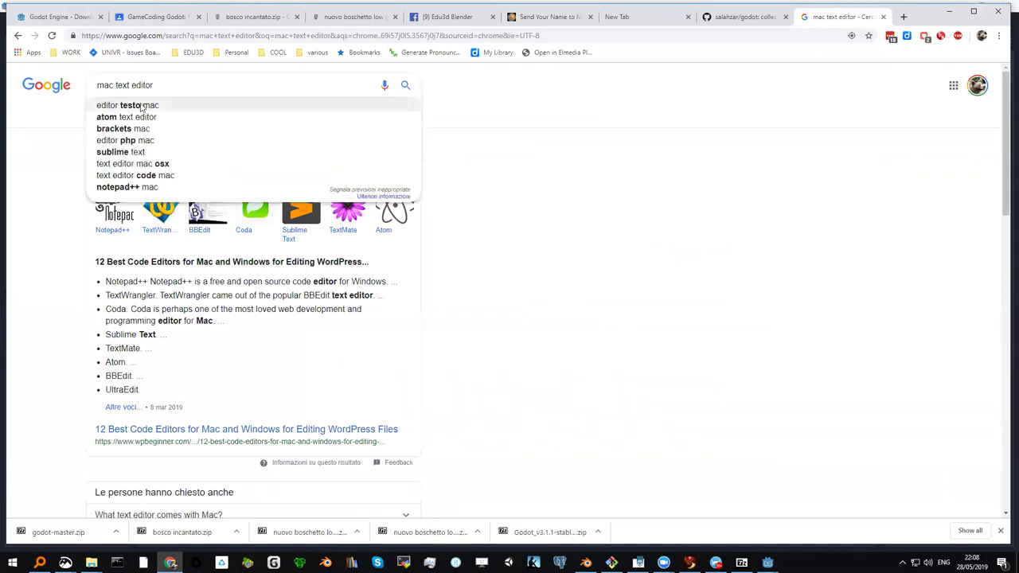
text(os)
key(BackSpace)
key(BackSpace)
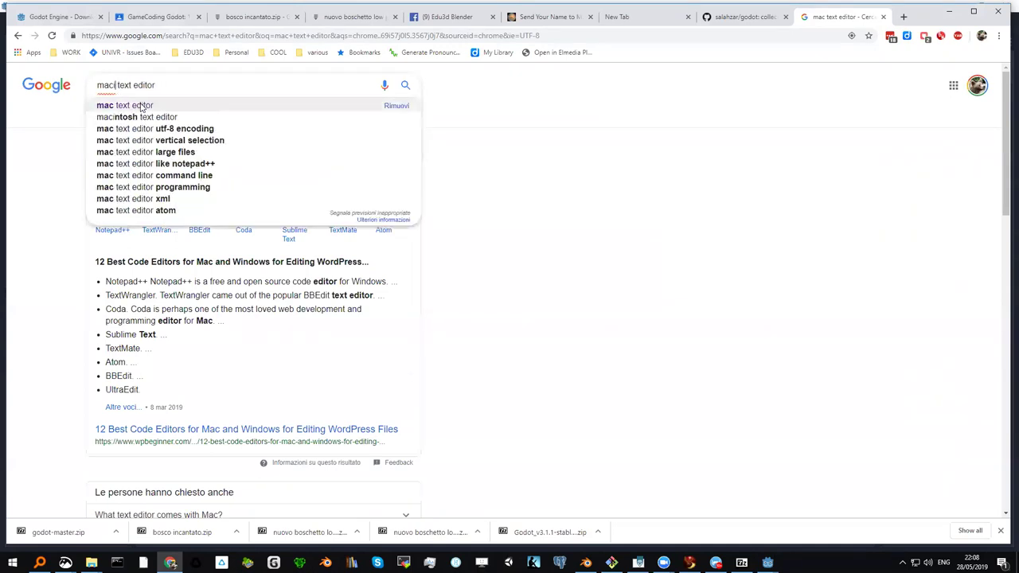
text(os)
key(Return)
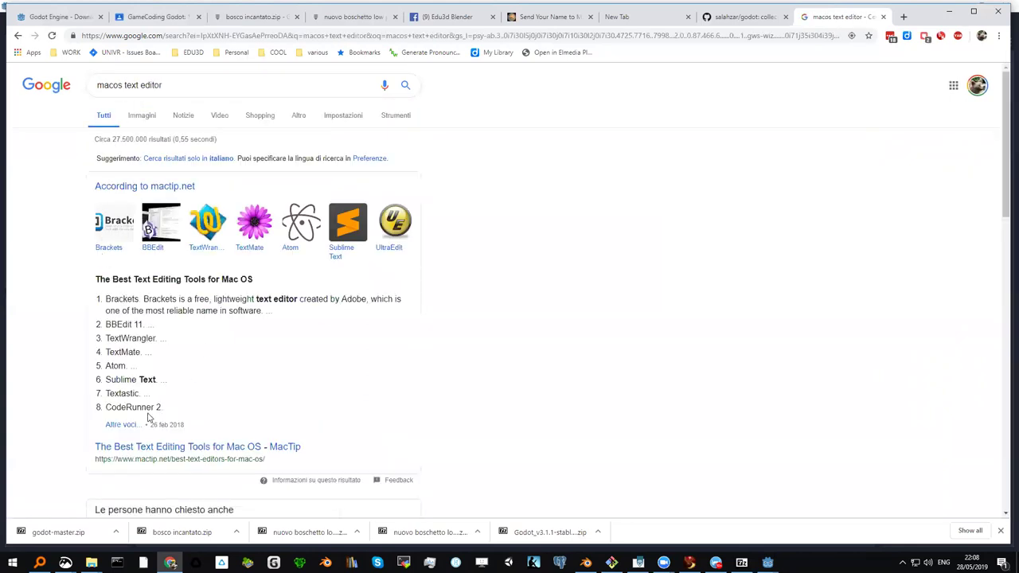
scroll(124, 413, down, 2)
scroll(122, 414, down, 1)
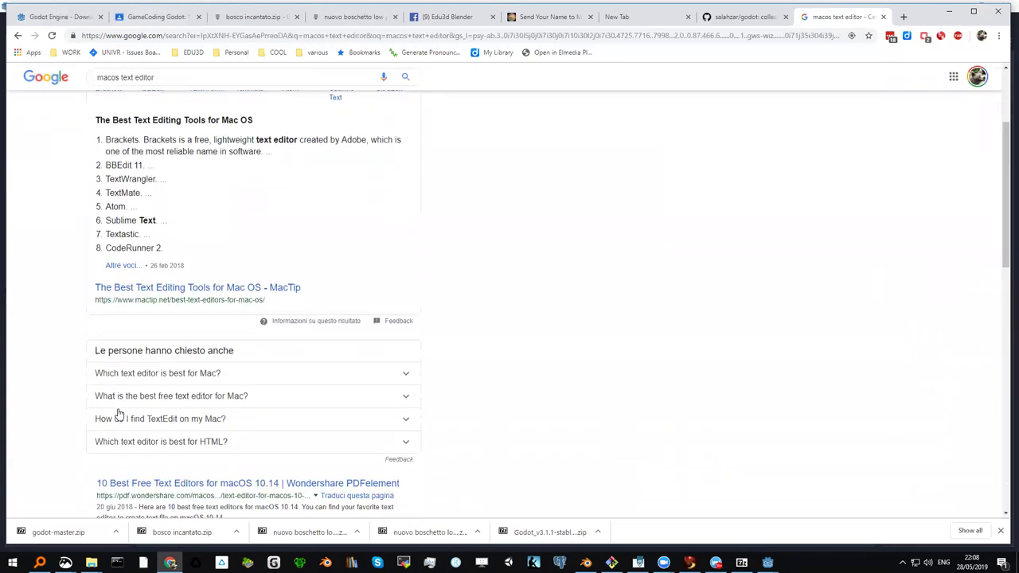
scroll(119, 416, down, 2)
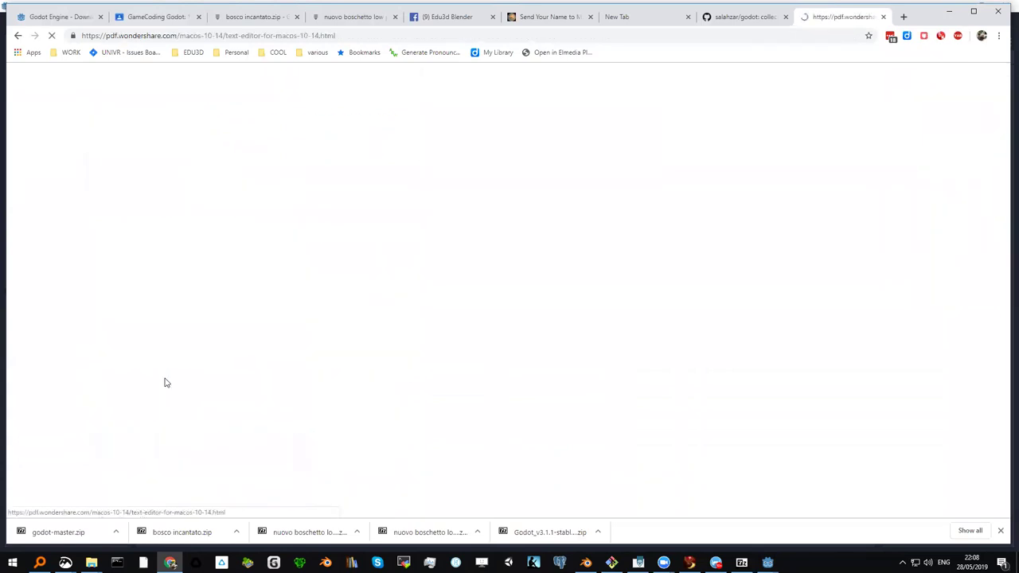
scroll(338, 390, down, 2)
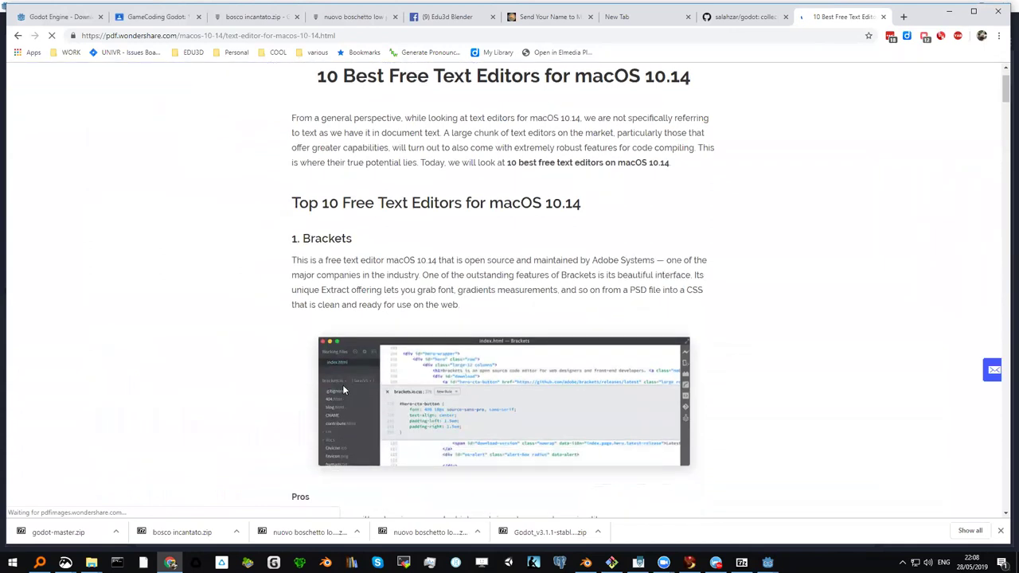
scroll(414, 346, down, 2)
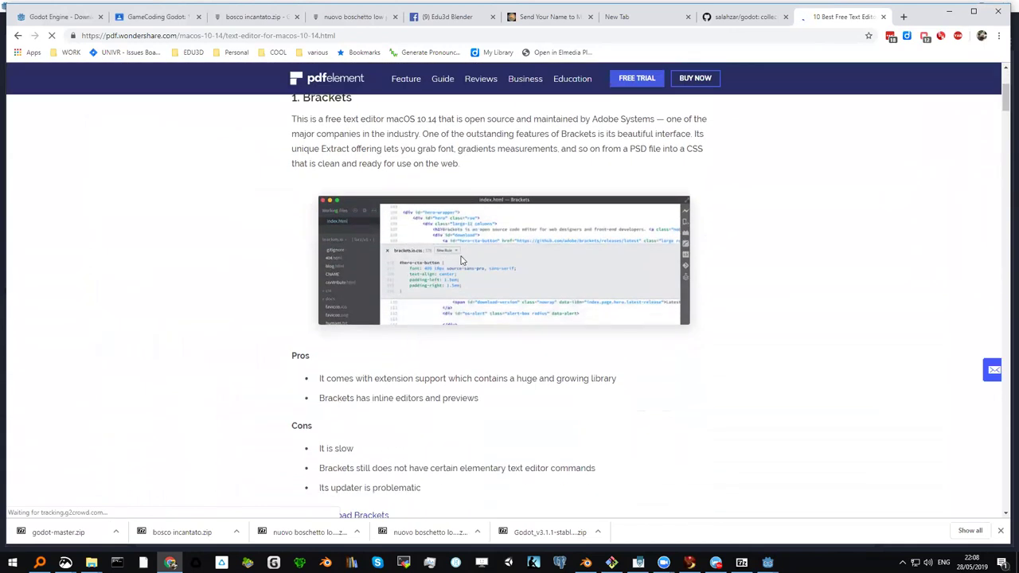
scroll(424, 317, down, 2)
scroll(406, 344, down, 4)
scroll(351, 349, down, 3)
scroll(351, 349, down, 5)
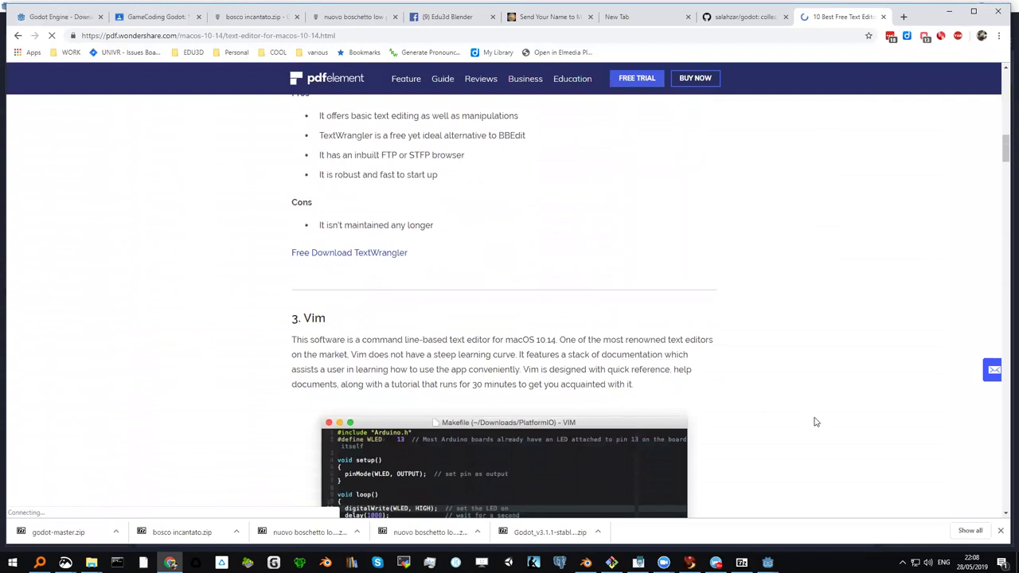
scroll(322, 350, down, 3)
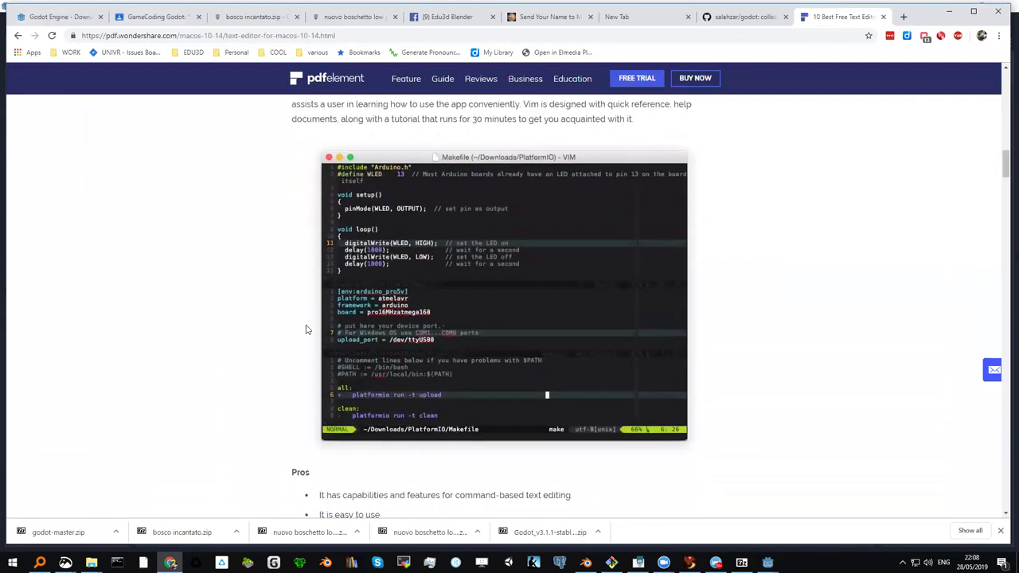
scroll(307, 331, down, 3)
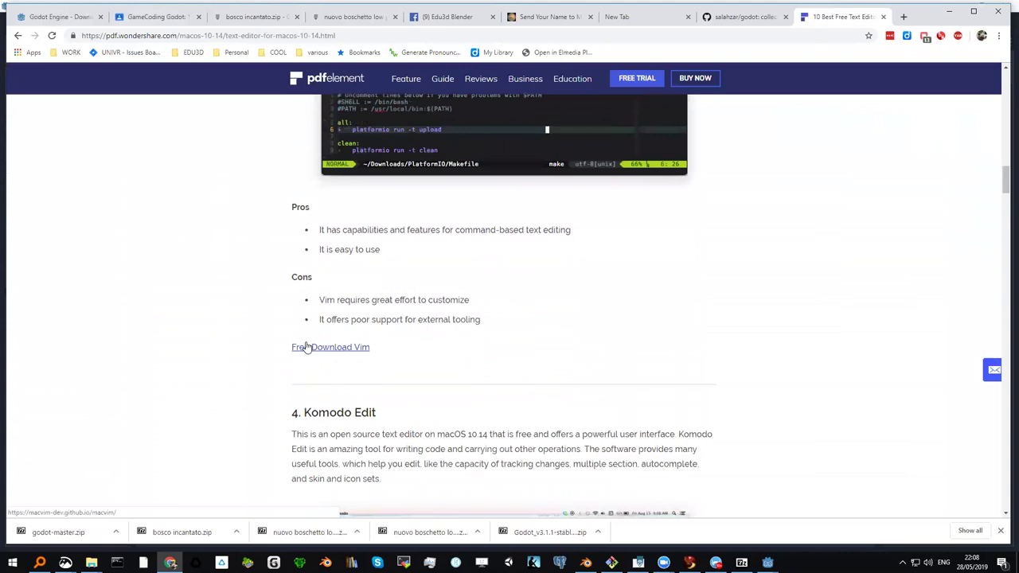
scroll(307, 347, down, 3)
scroll(289, 346, down, 3)
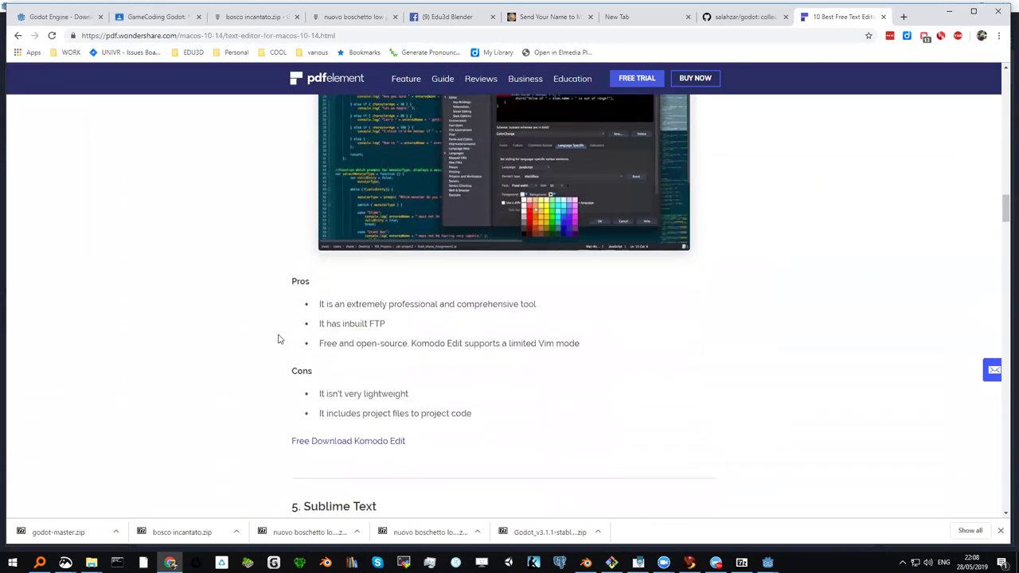
scroll(279, 339, down, 1)
scroll(270, 336, down, 2)
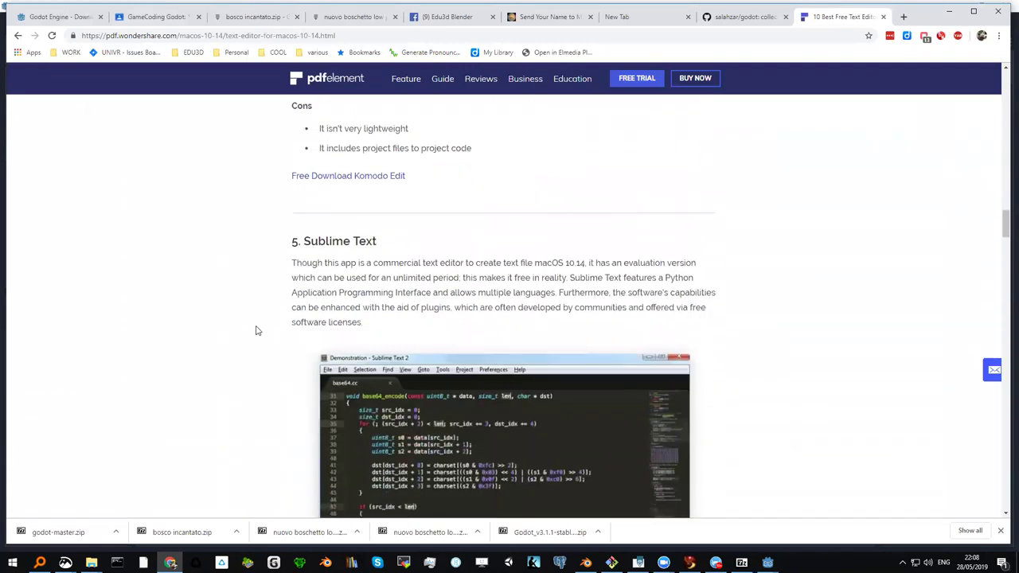
scroll(260, 332, up, 3)
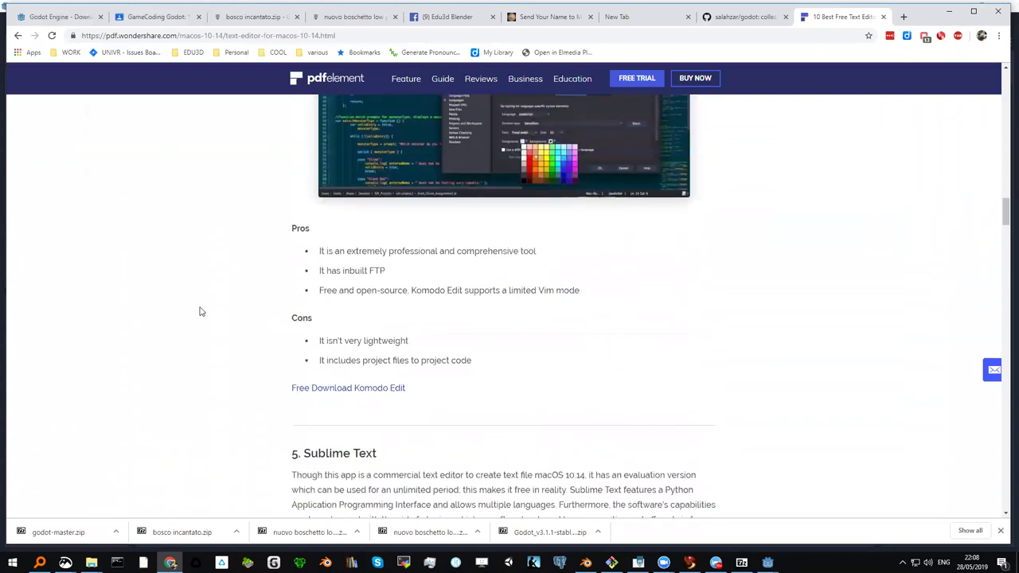
scroll(202, 337, up, 2)
click(236, 36)
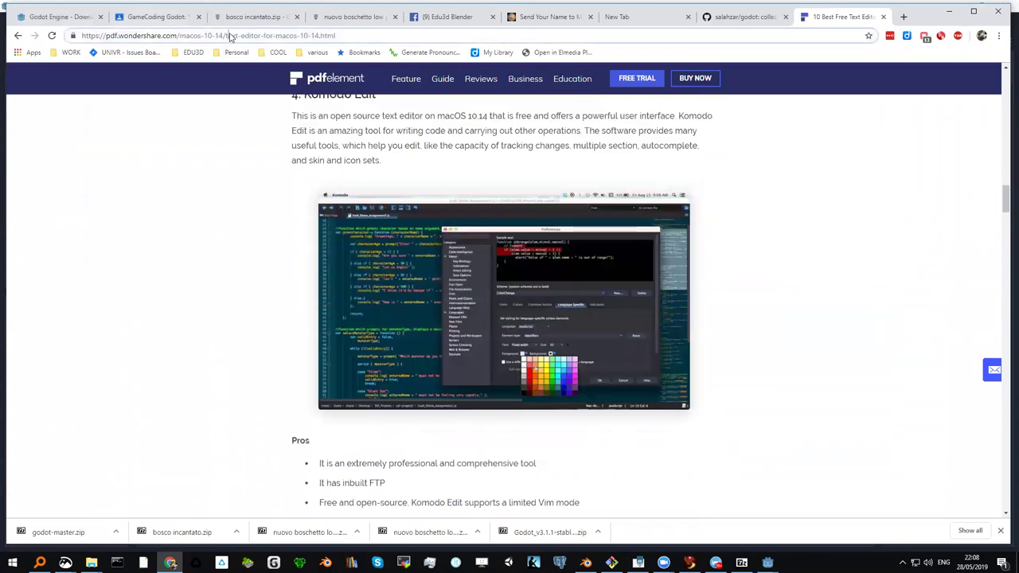
Step: Search Google for 'macos note' and open Apple's 'Notes for Mac: Notes overview' support page
text(macos )
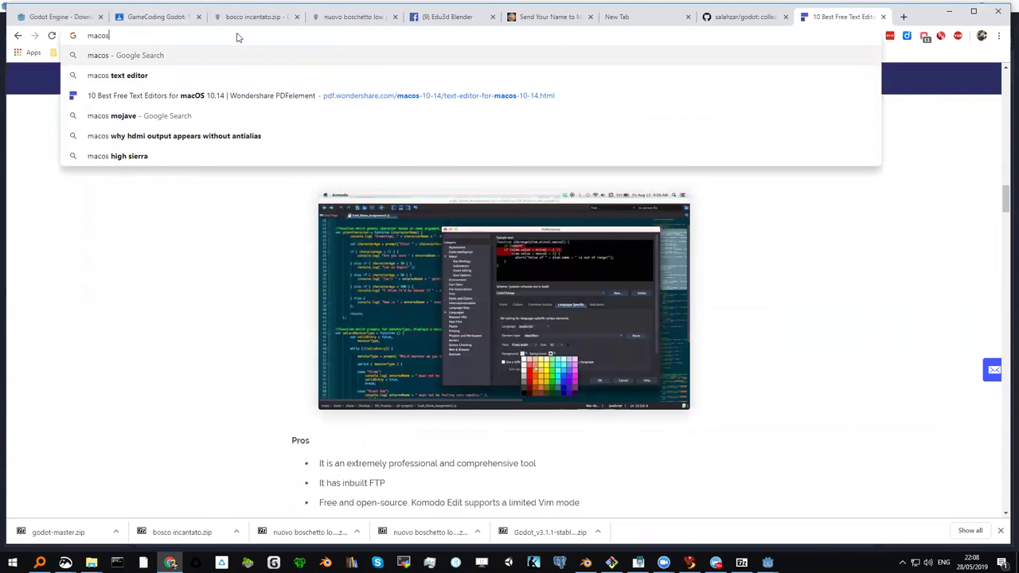
text(note)
key(Return)
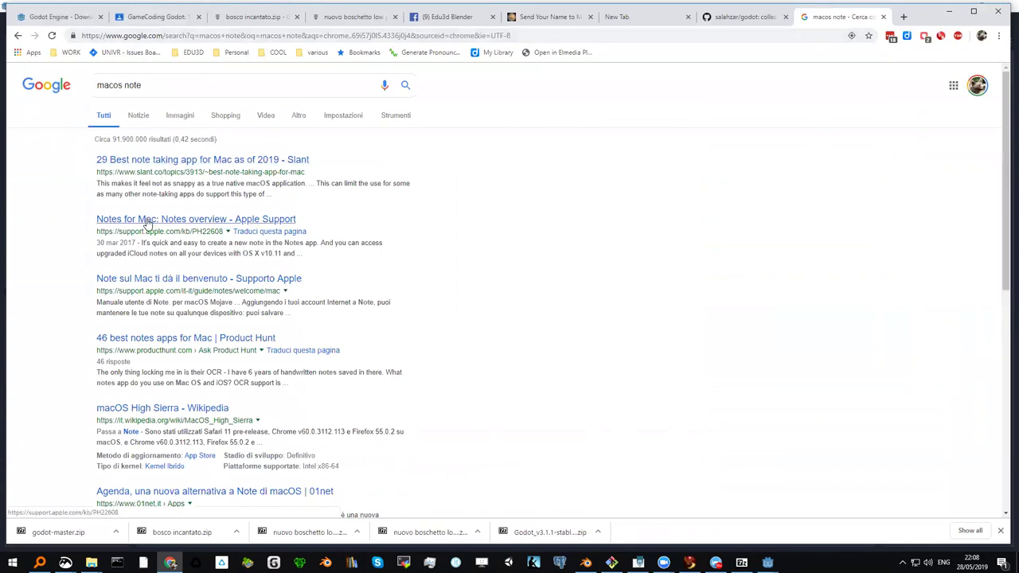
click(178, 221)
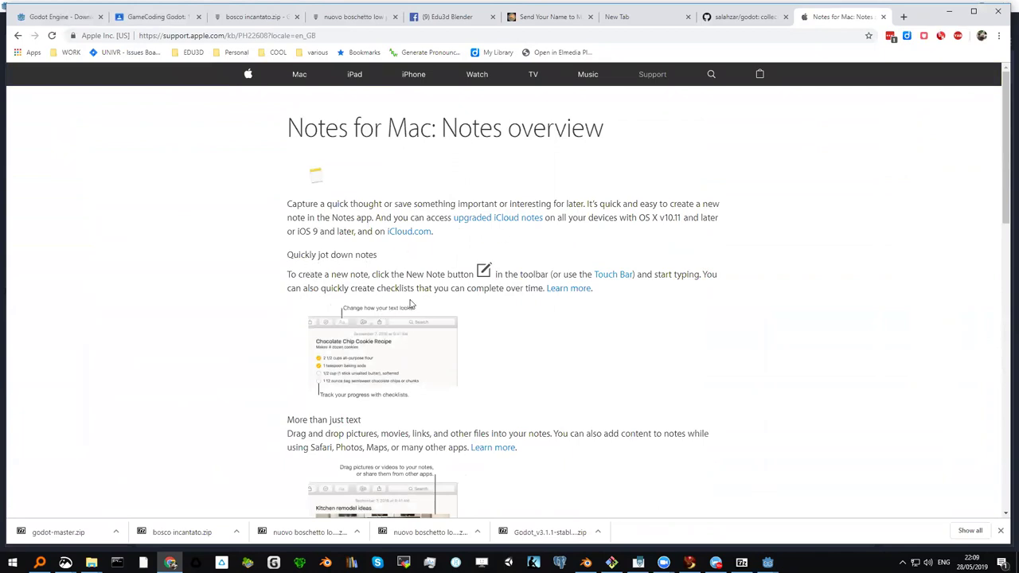
Step: Scroll through the Notes overview page and highlight the word Notes in its title
scroll(345, 333, down, 2)
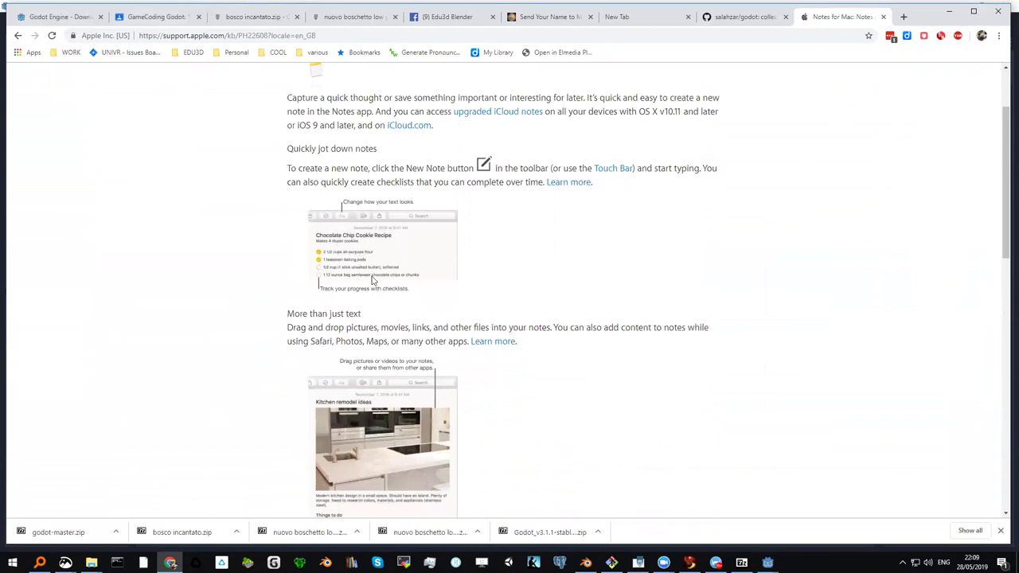
scroll(372, 280, up, 2)
scroll(372, 279, down, 2)
scroll(373, 279, down, 1)
scroll(372, 278, down, 2)
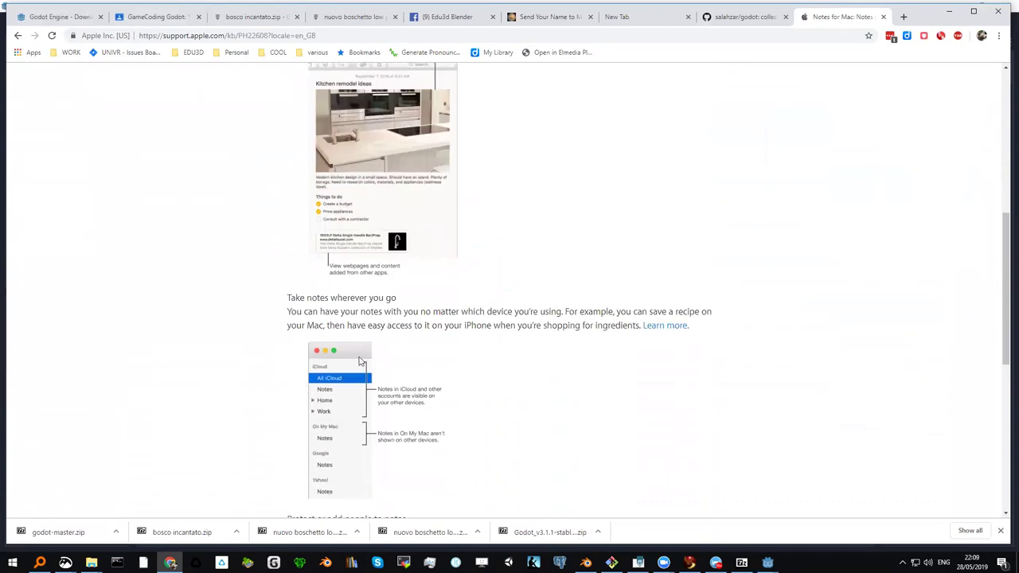
scroll(360, 354, up, 3)
scroll(360, 353, up, 2)
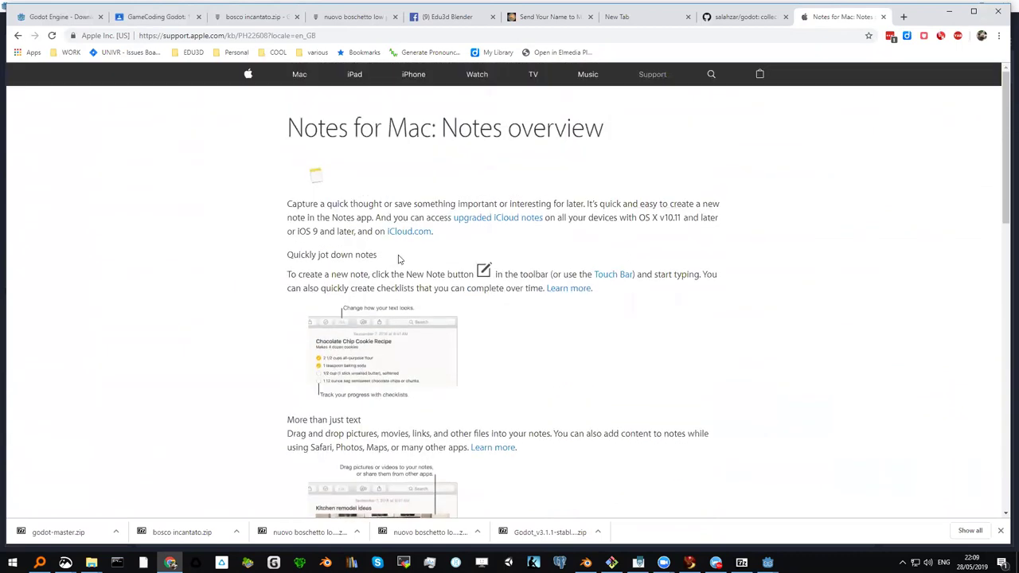
drag(451, 128, 502, 131)
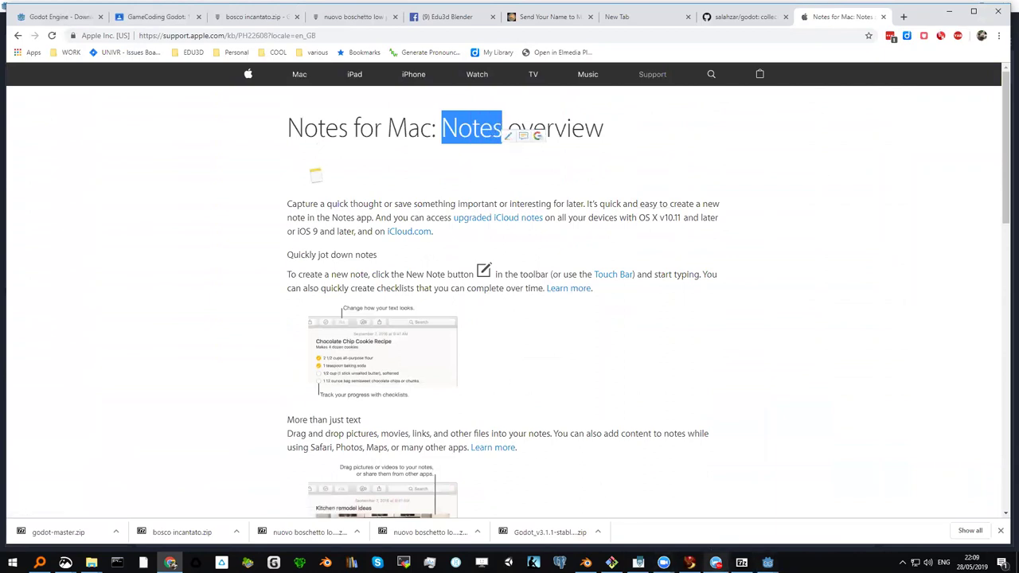
mouse_move(768, 563)
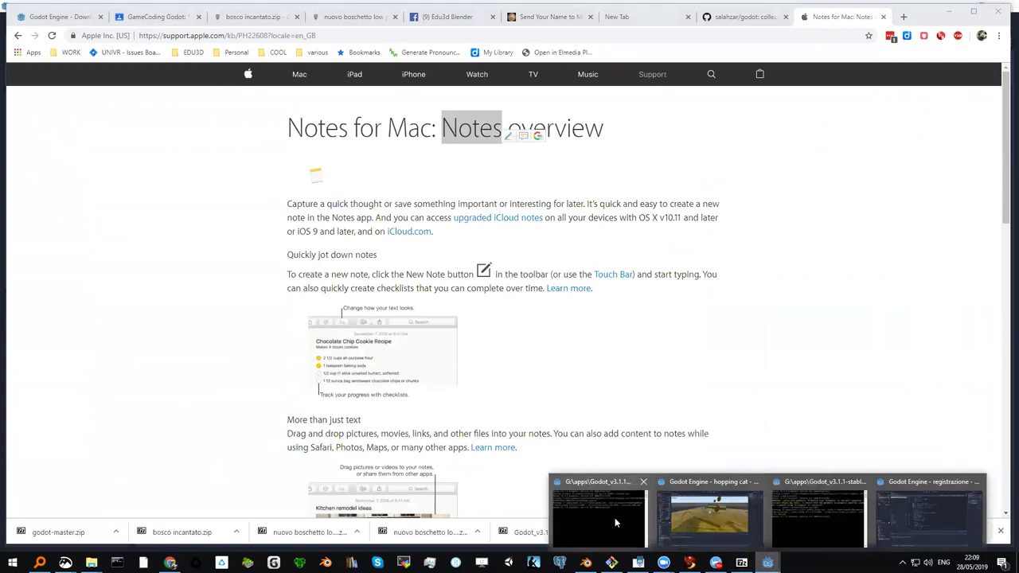
mouse_move(614, 518)
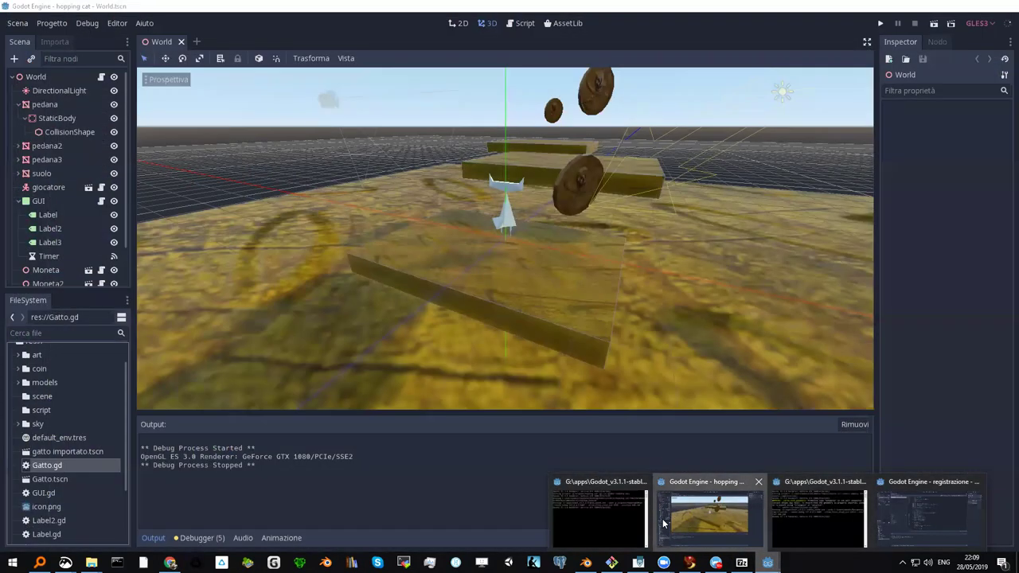
Step: Bring the hopping cat Godot window forward and browse its project files in the FileSystem dock
click(663, 523)
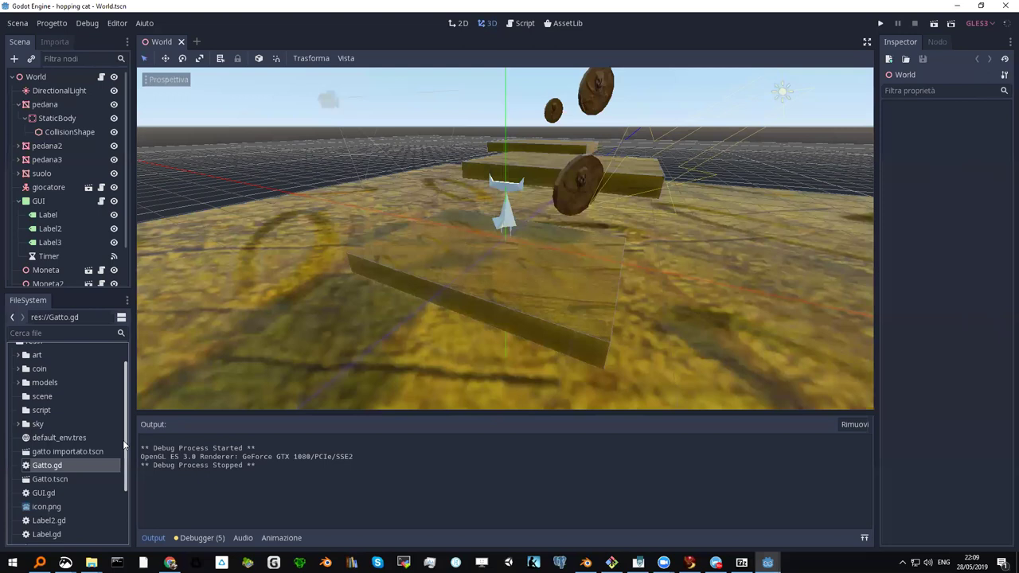
drag(124, 443, 109, 496)
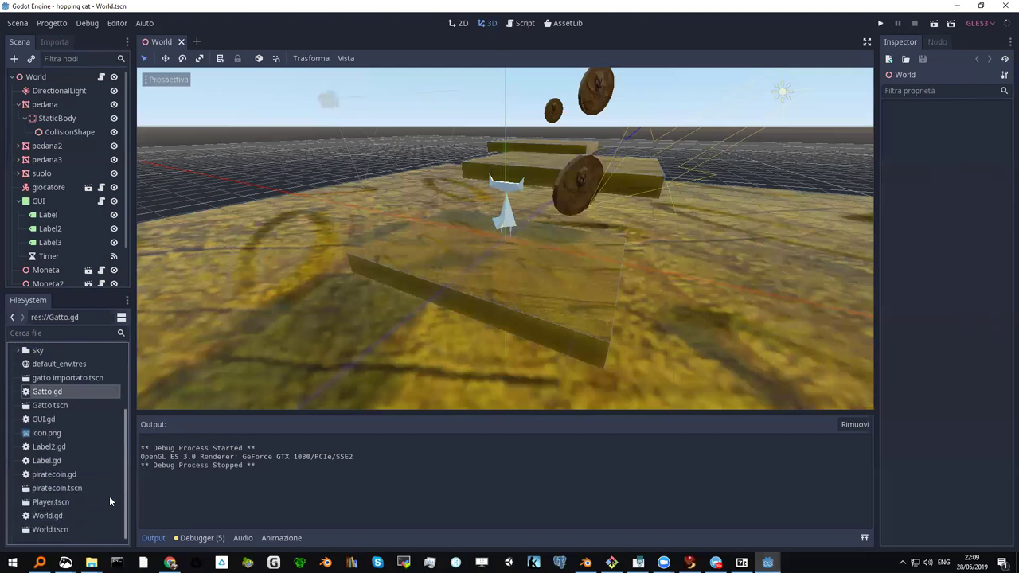
scroll(113, 467, up, 3)
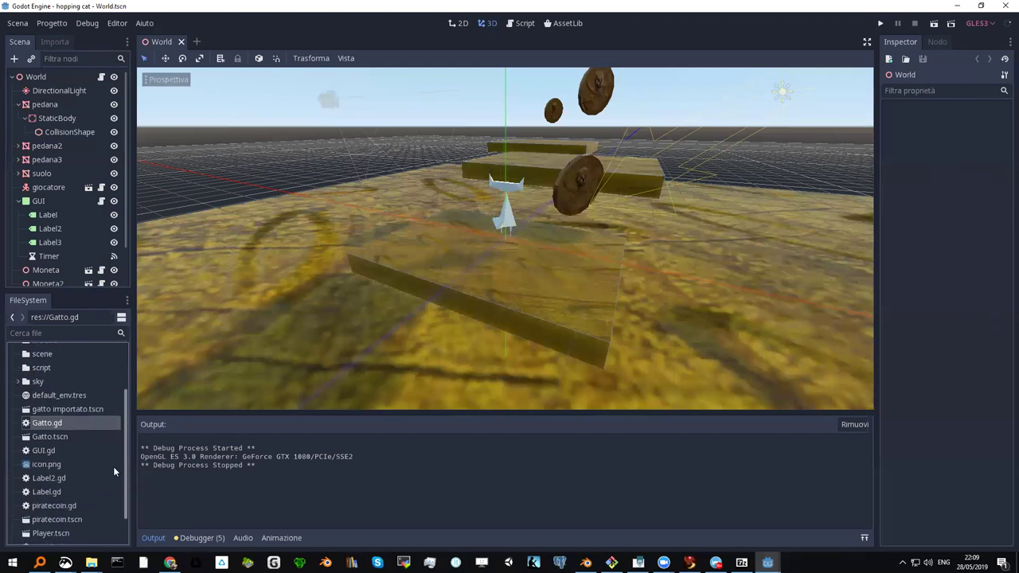
scroll(118, 448, up, 2)
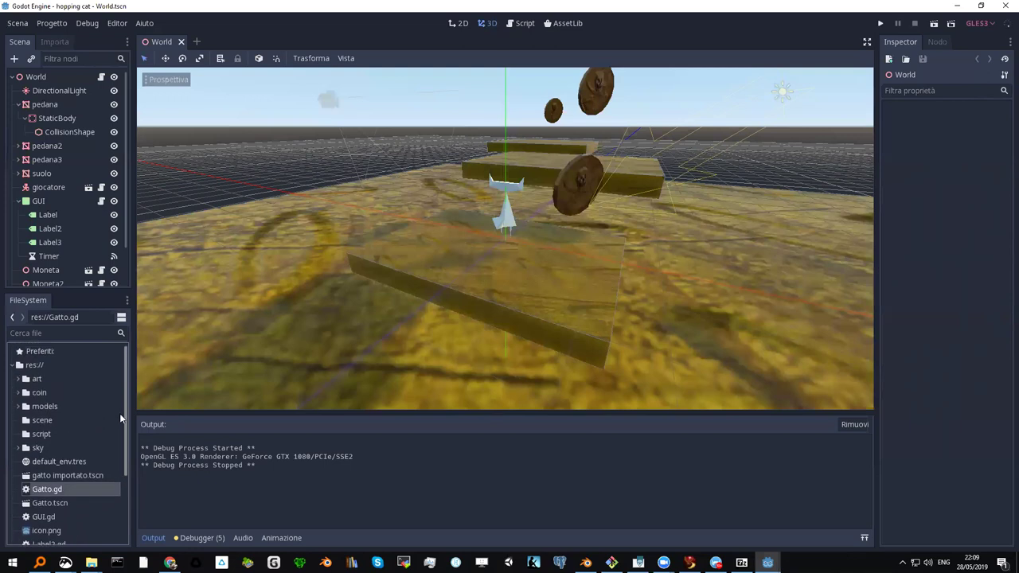
scroll(119, 413, down, 3)
scroll(122, 495, down, 2)
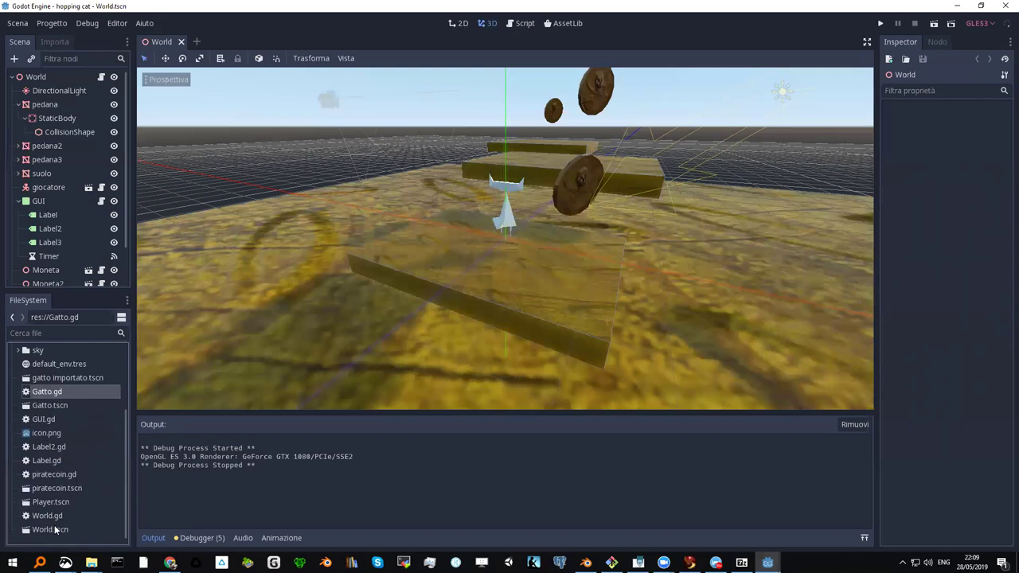
scroll(126, 438, up, 4)
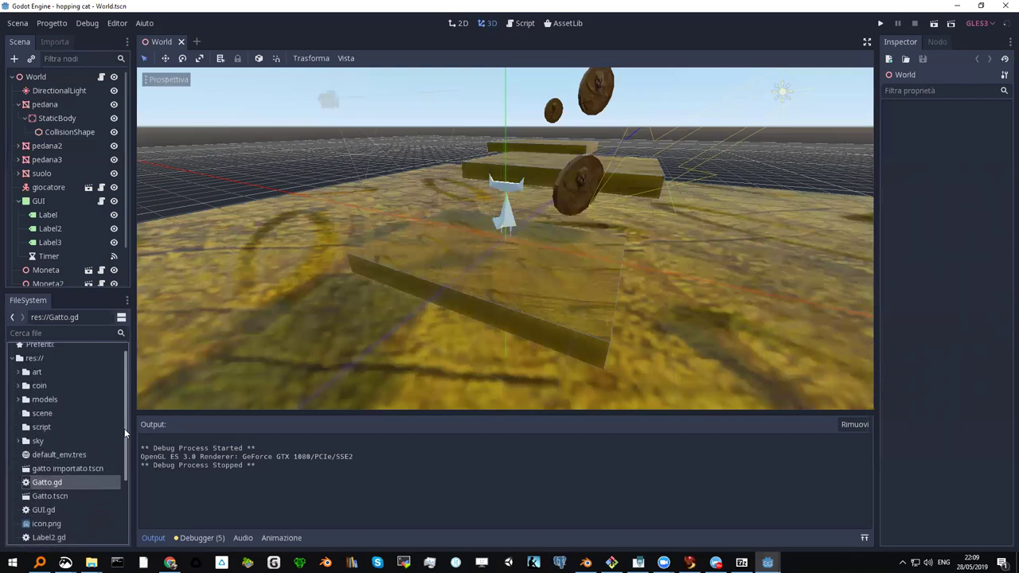
scroll(124, 462, down, 5)
scroll(122, 477, up, 2)
scroll(122, 460, down, 3)
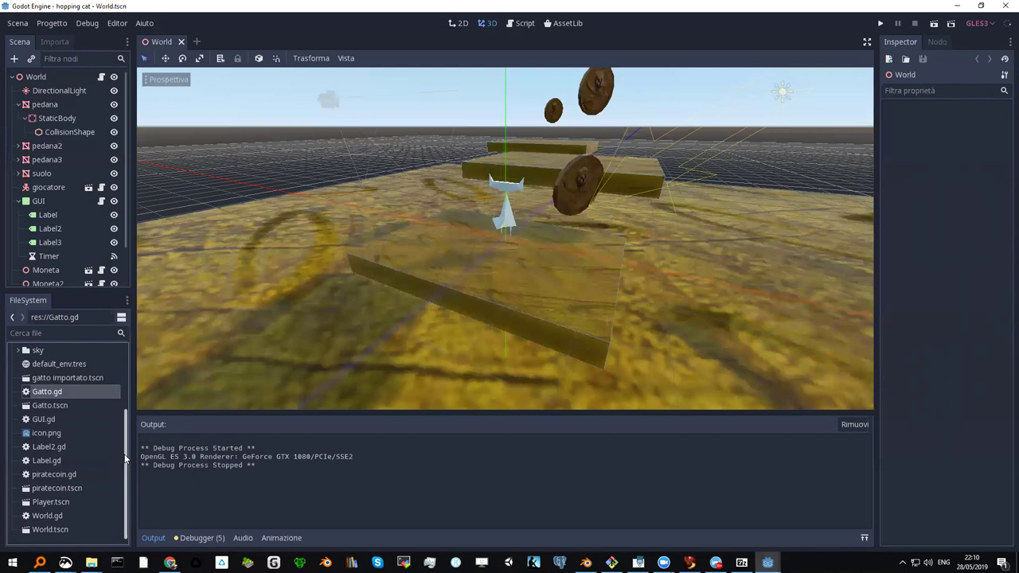
mouse_move(128, 467)
mouse_down()
mouse_move(128, 435)
mouse_move(119, 471)
mouse_up()
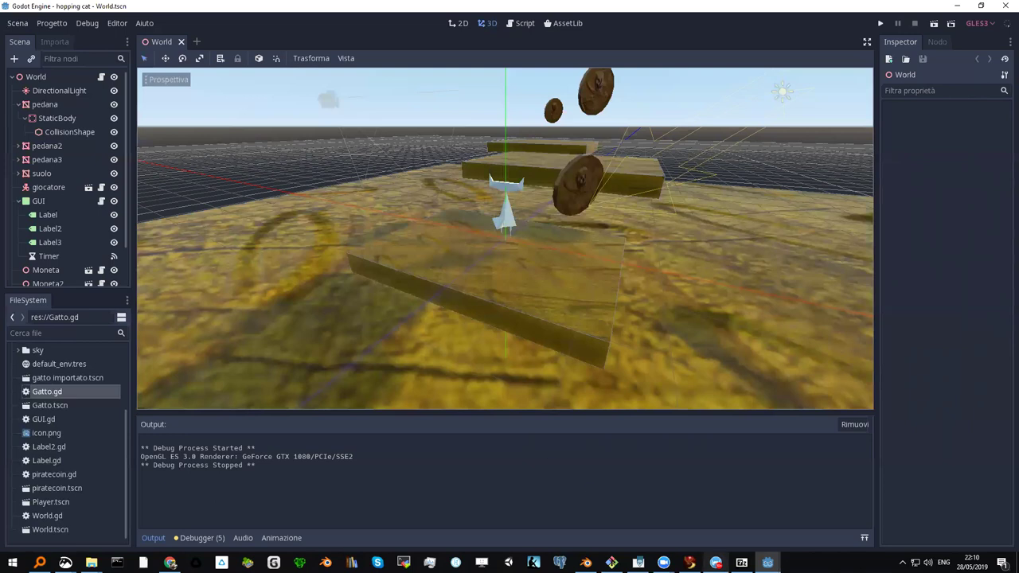
Step: Switch to the registrazione project's Gatto.gd script
mouse_move(767, 562)
click(876, 522)
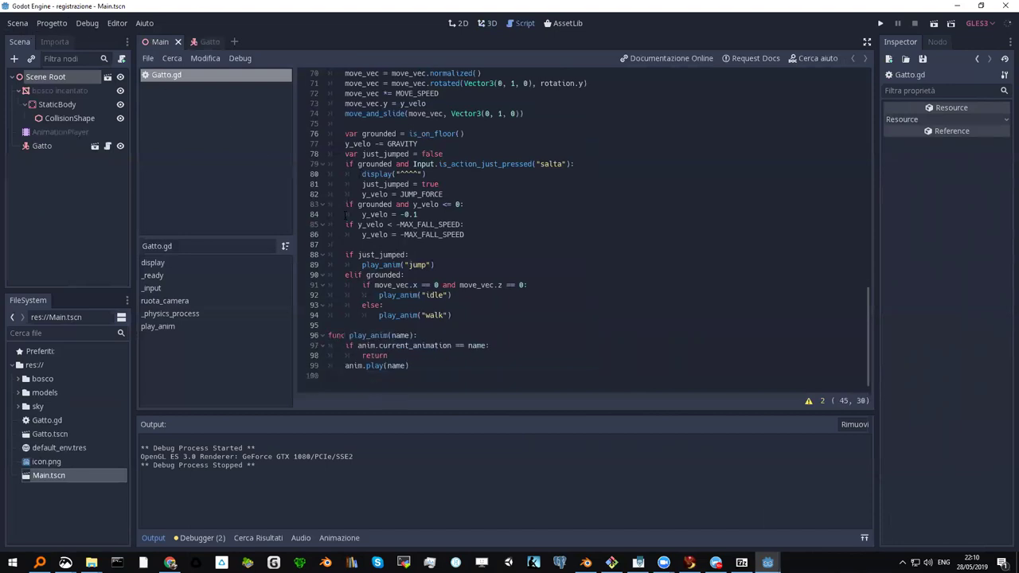
scroll(333, 213, up, 1)
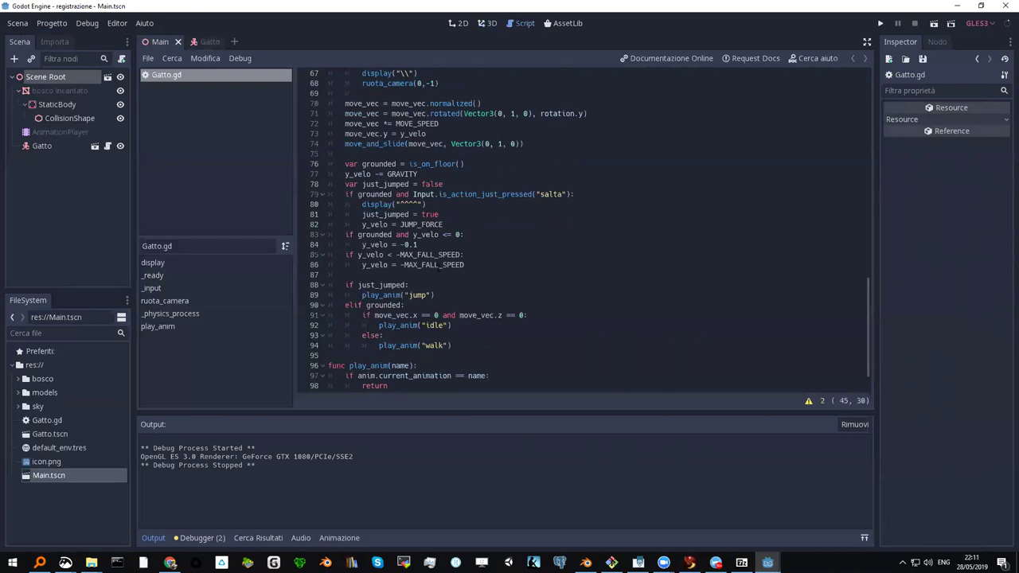
Step: Open Impostazioni Progetto on Mappa Input and look through the ui_ actions listed
click(60, 26)
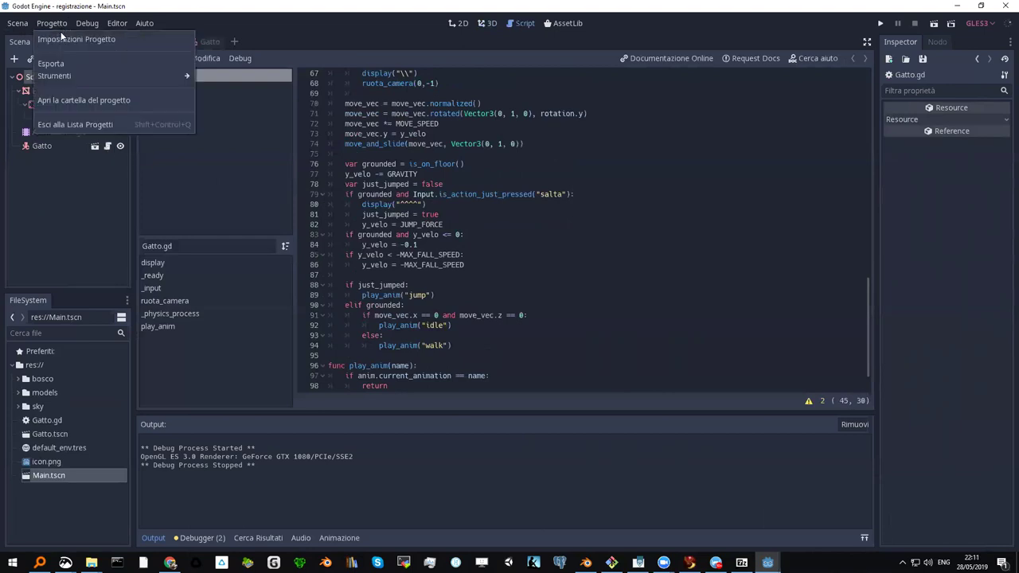
click(65, 37)
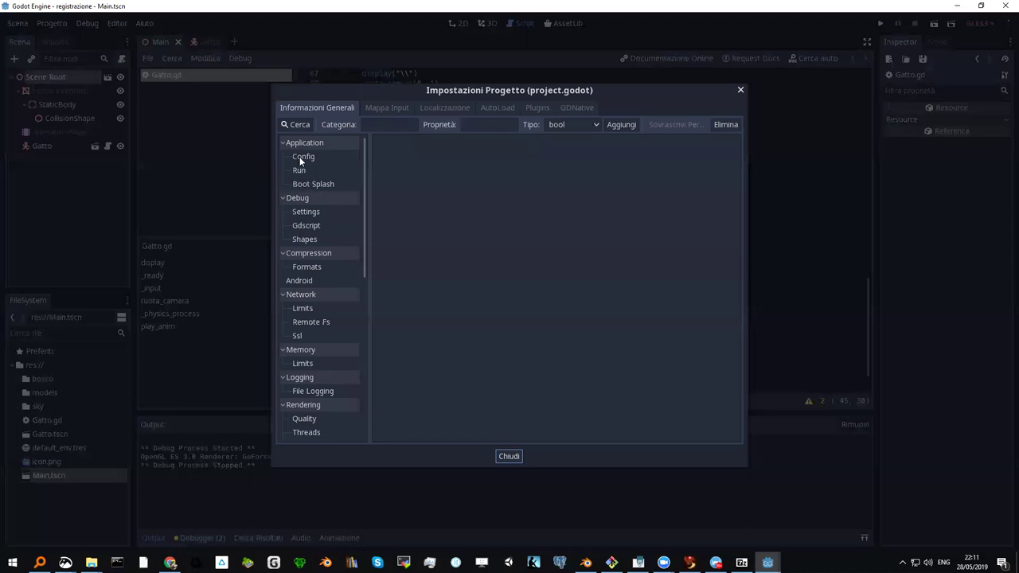
click(381, 110)
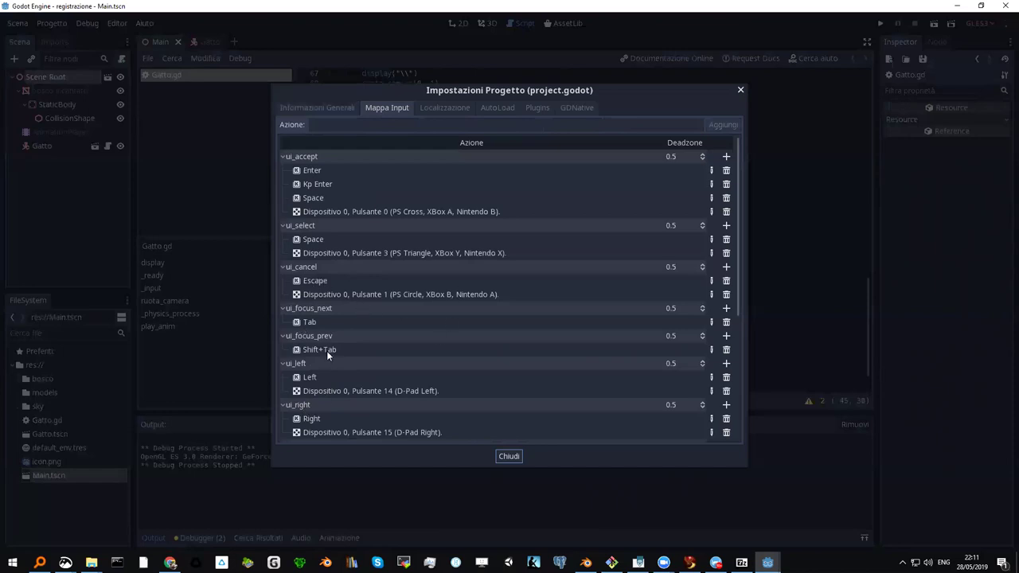
scroll(370, 341, down, 3)
scroll(376, 345, down, 1)
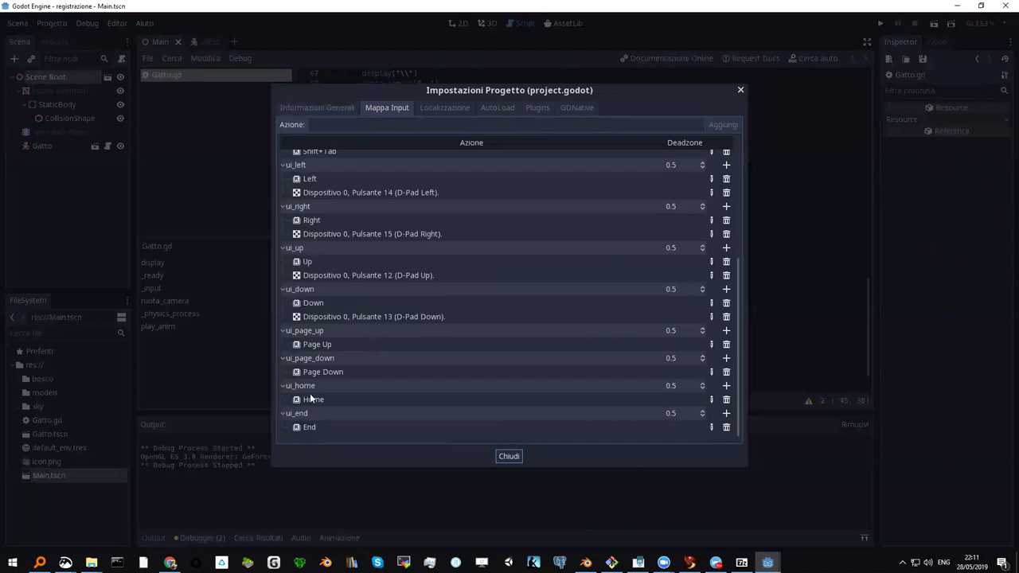
drag(732, 292, 725, 193)
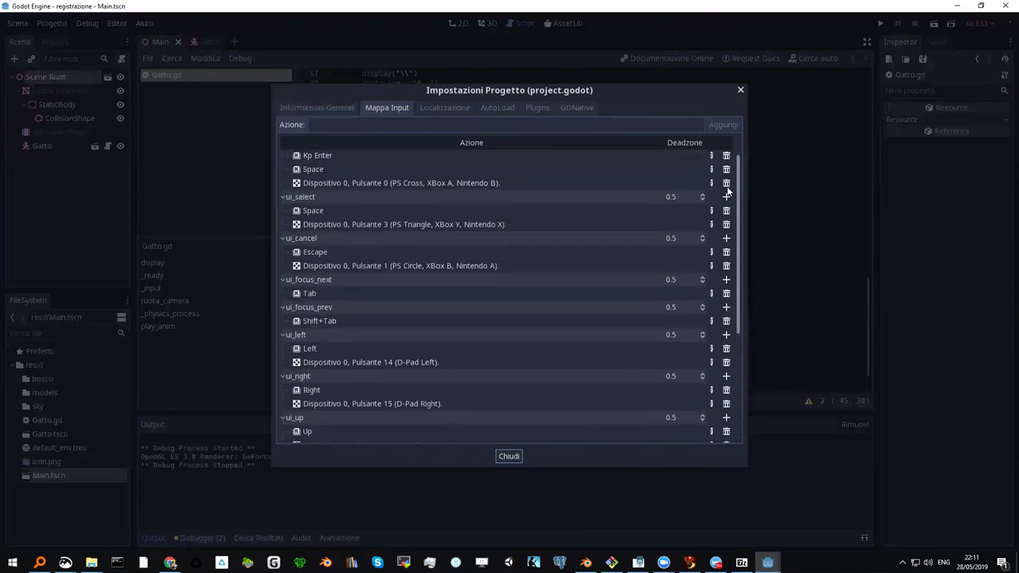
scroll(725, 188, down, 1)
scroll(724, 188, up, 1)
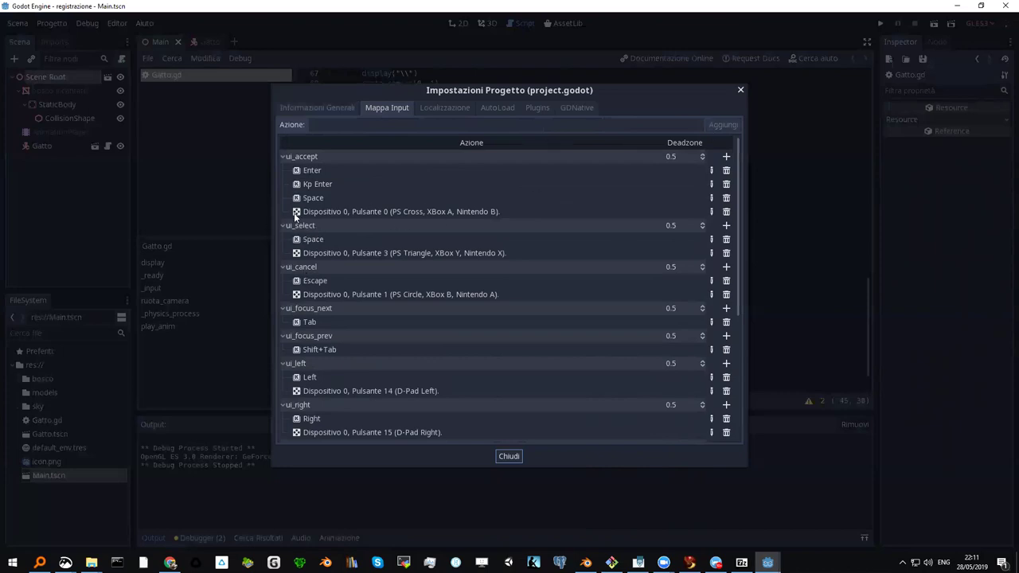
Step: Close the project settings and scroll Gatto.gd to the _physics_process movement checks
click(740, 90)
scroll(416, 301, down, 1)
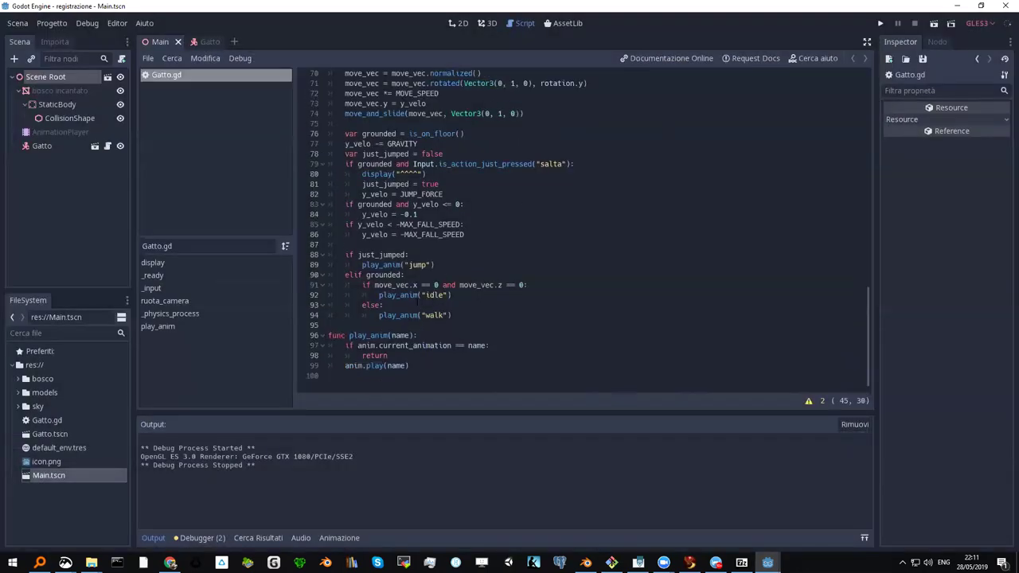
scroll(581, 231, up, 5)
scroll(581, 231, up, 8)
scroll(581, 230, up, 2)
scroll(581, 231, up, 4)
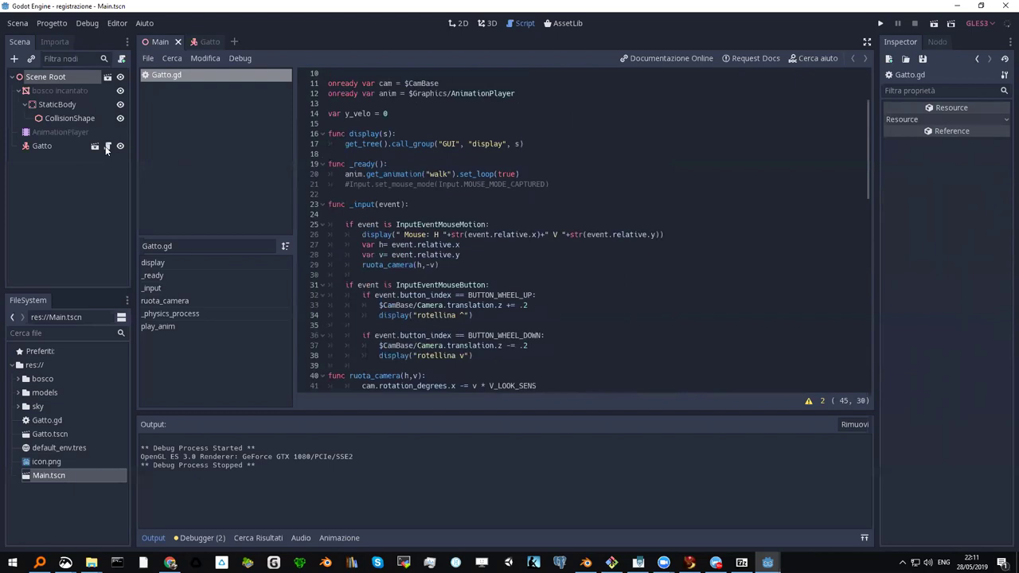
scroll(404, 173, down, 2)
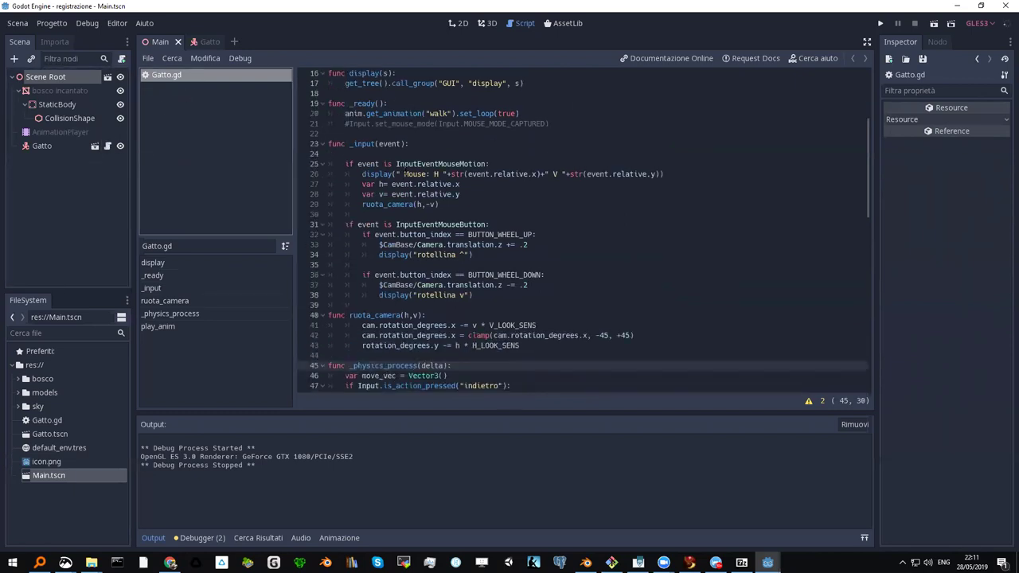
scroll(404, 174, down, 5)
scroll(393, 174, down, 2)
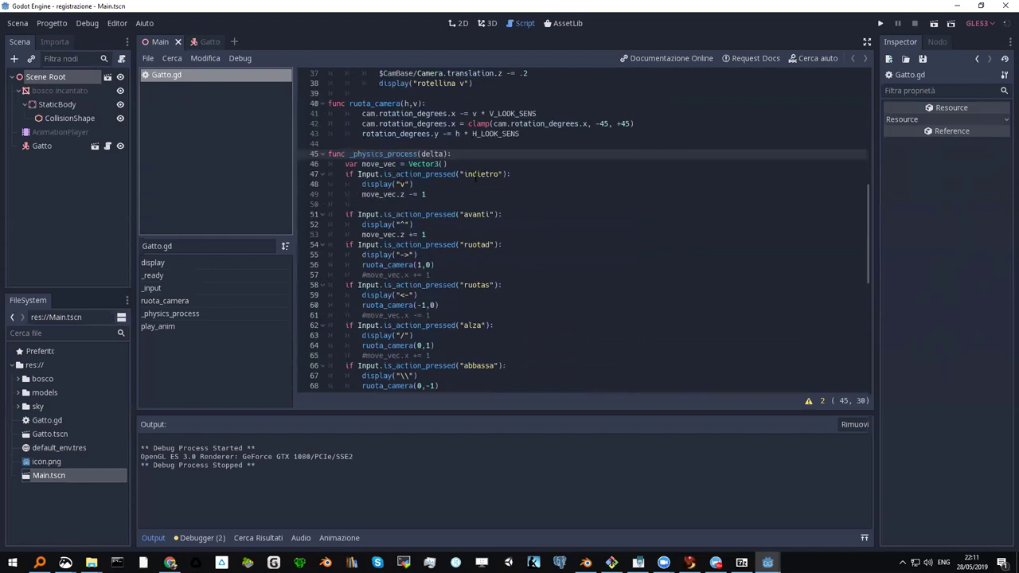
Step: Select the indietro and avanti action names, then open the Progetto menu
double_click(480, 174)
double_click(477, 215)
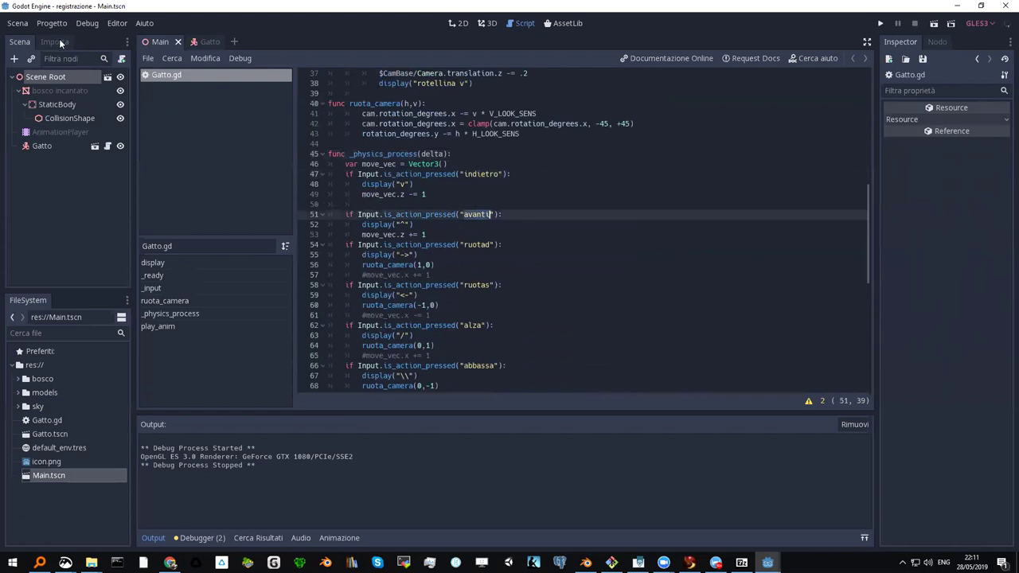
click(57, 24)
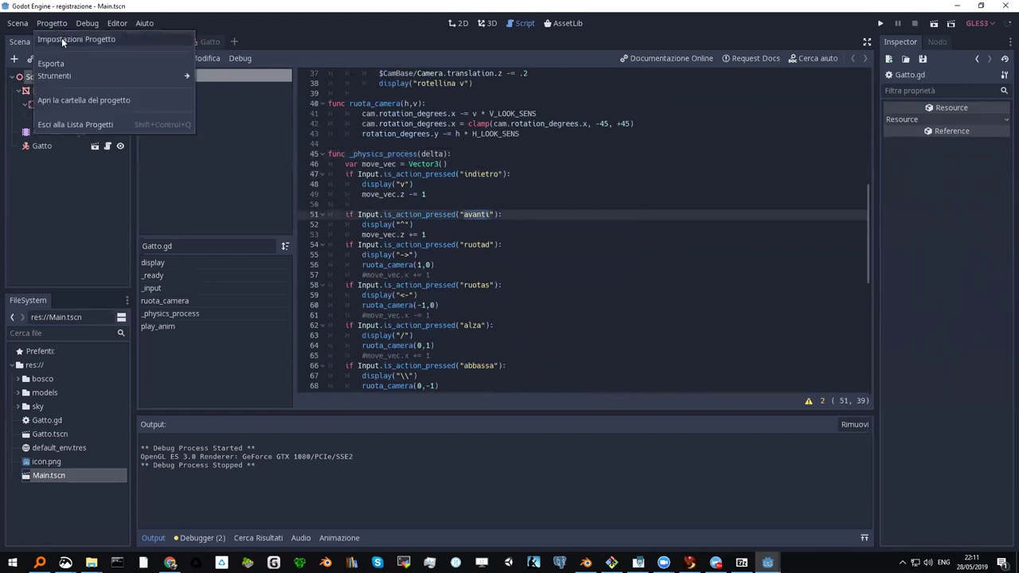
click(61, 39)
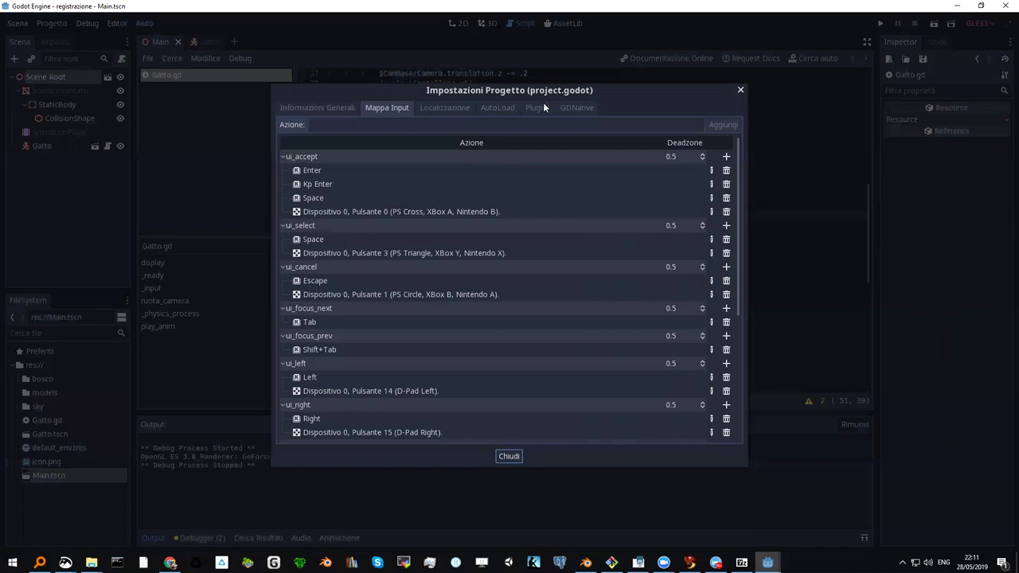
drag(542, 92, 454, 110)
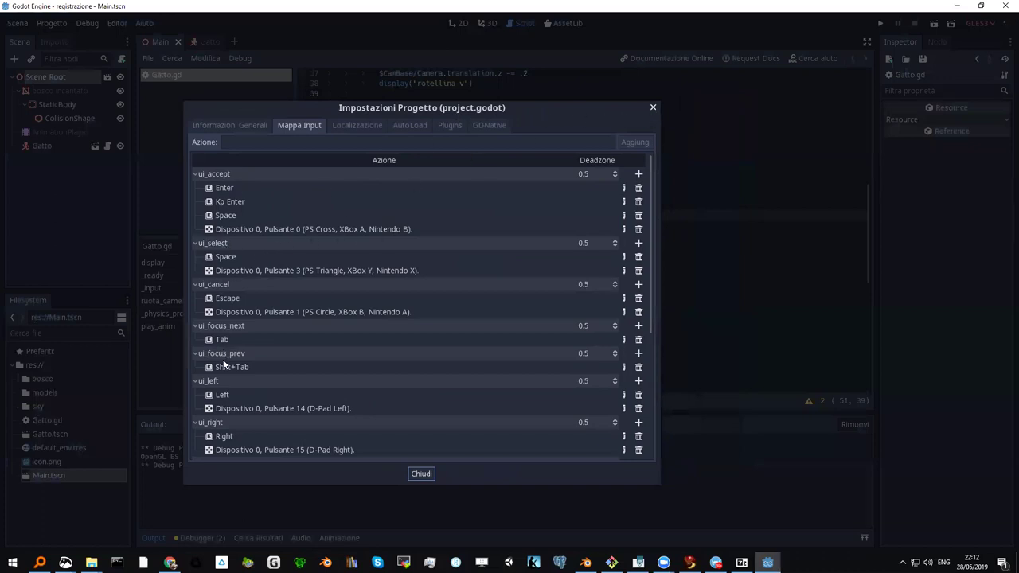
scroll(237, 356, down, 1)
scroll(237, 356, down, 1)
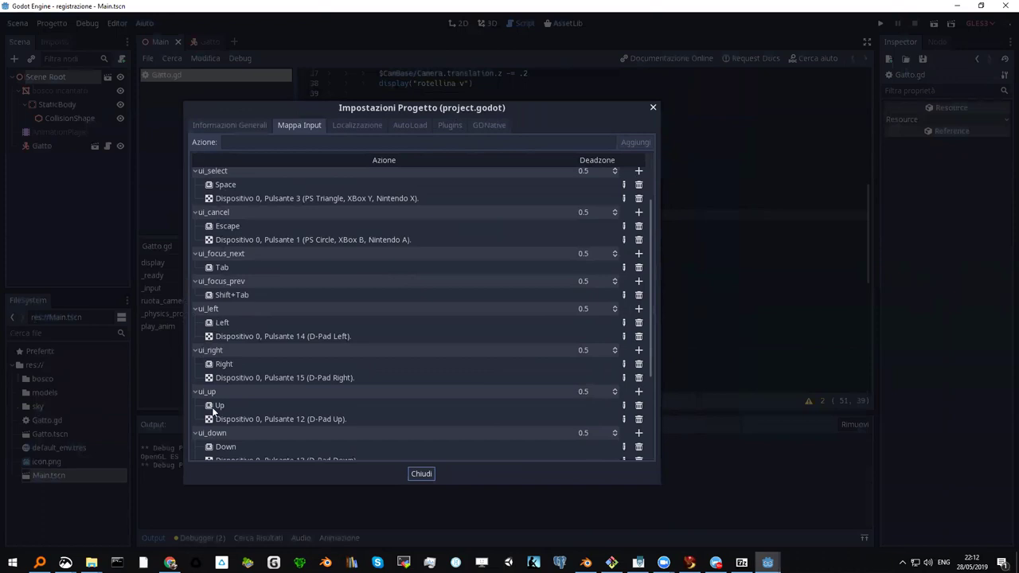
scroll(236, 371, down, 1)
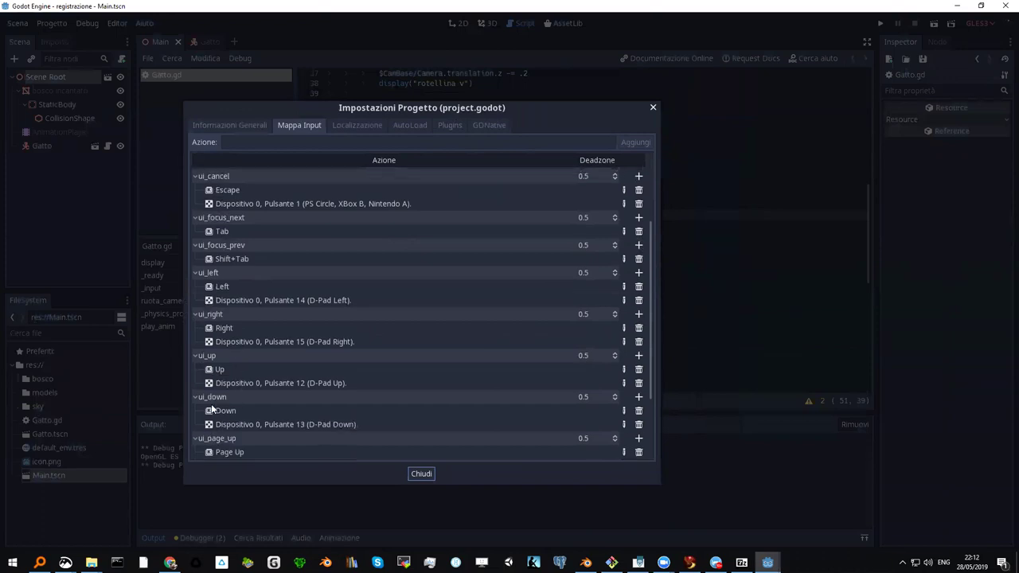
scroll(219, 398, down, 1)
scroll(235, 358, down, 1)
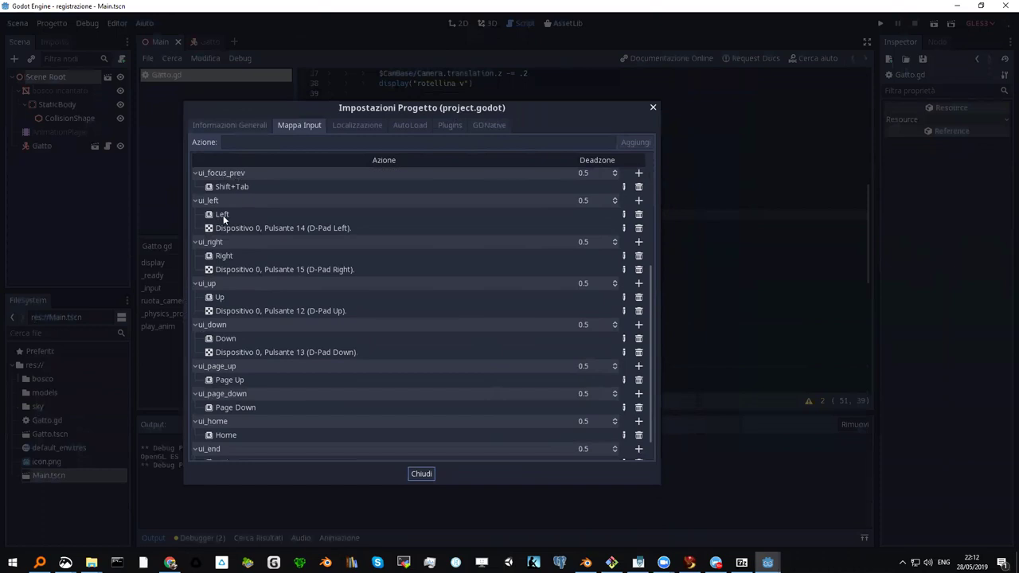
click(653, 107)
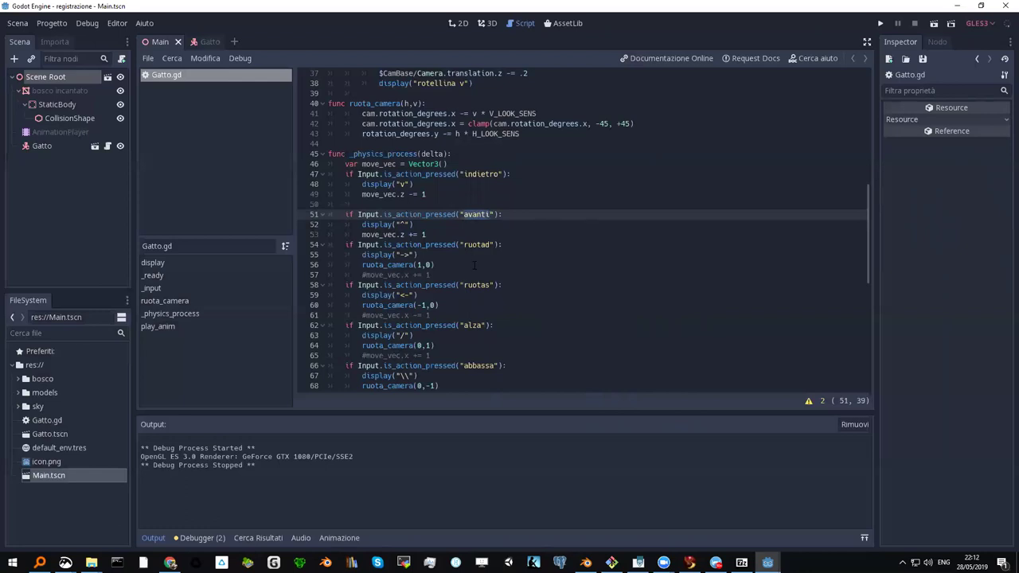
Step: Replace ruotas with ui_left on line 58 of Gatto.gd
click(492, 284)
key(BackSpace)
key(BackSpace)
key(BackSpace)
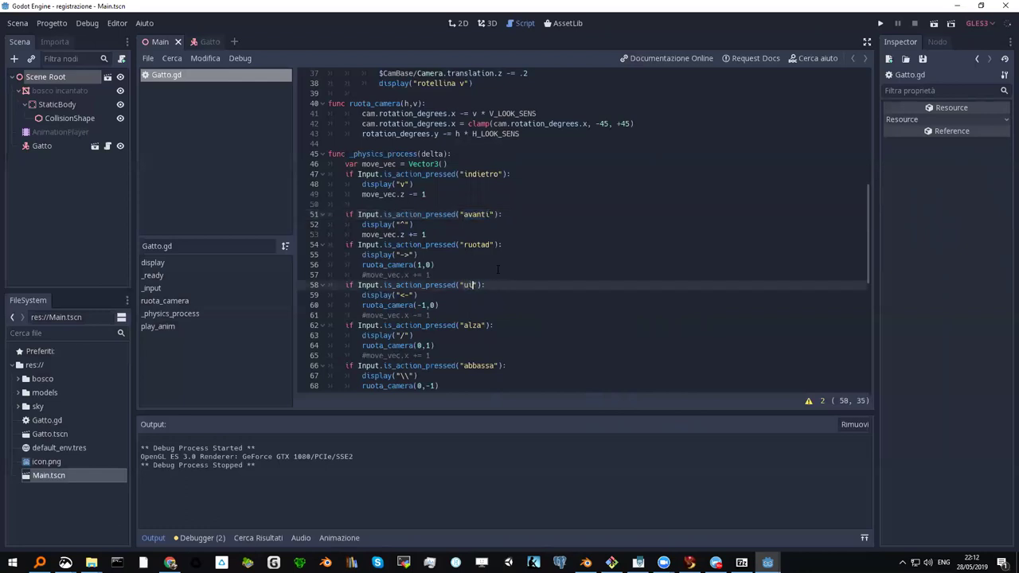
text(ui_left)
Step: Replace ruotad with ui_right on line 54, save Gatto.gd, and run the game
double_click(477, 245)
text(ui_right)
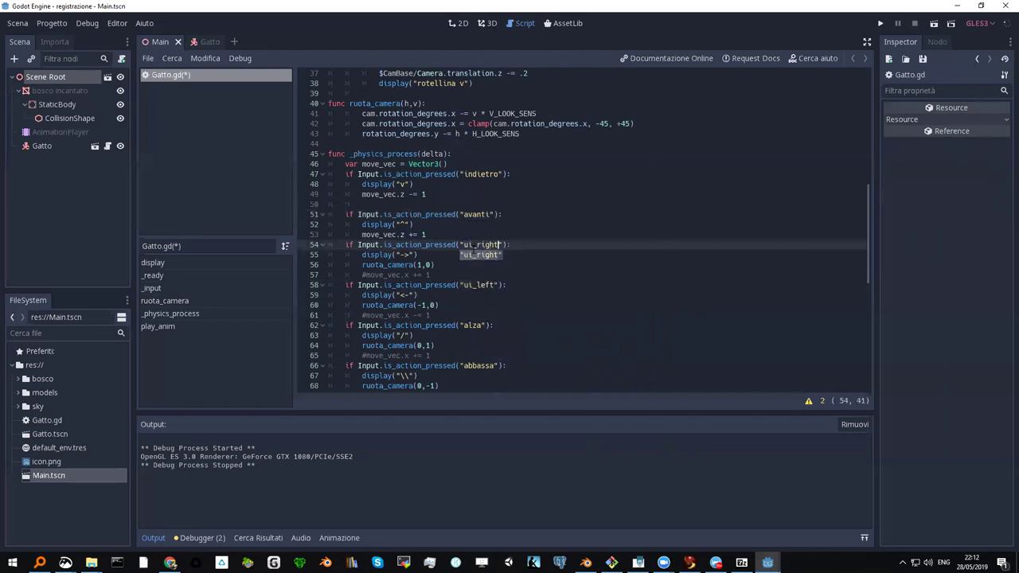
key(Escape)
click(487, 245)
key(ctrl+s)
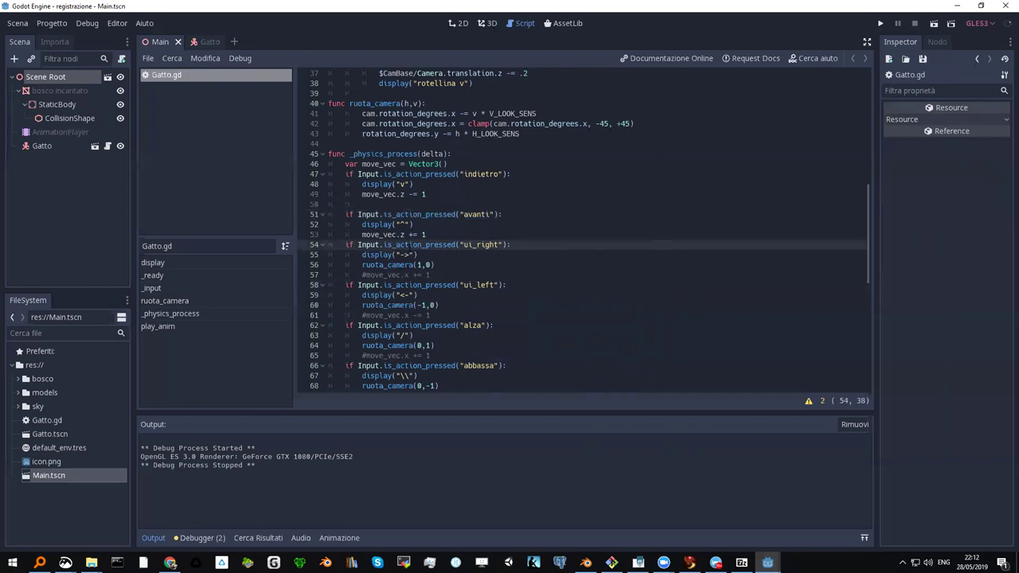
click(881, 24)
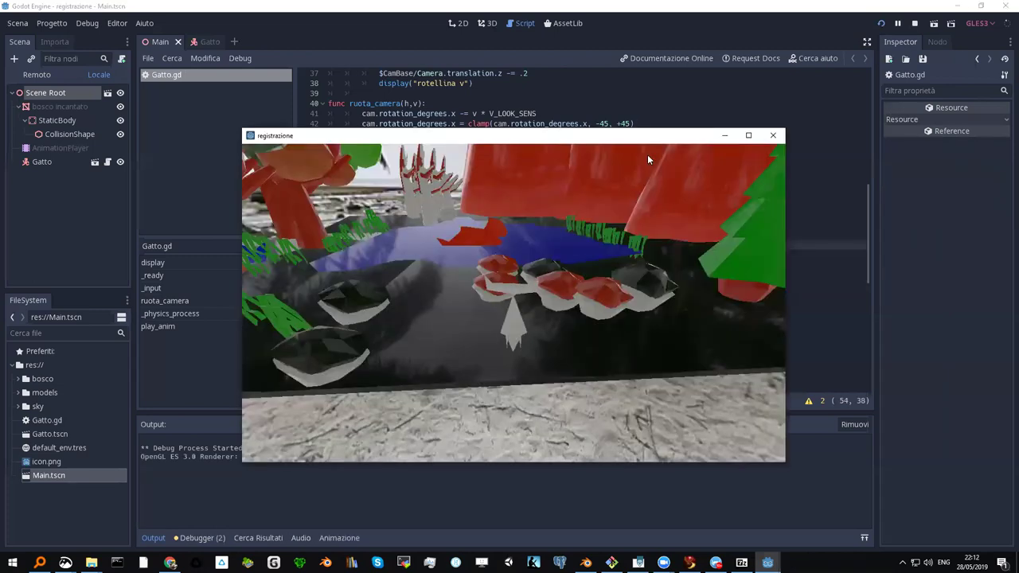
Step: Rotate the game camera around the cat with the Left and Right arrows, then close the game
key(Right)
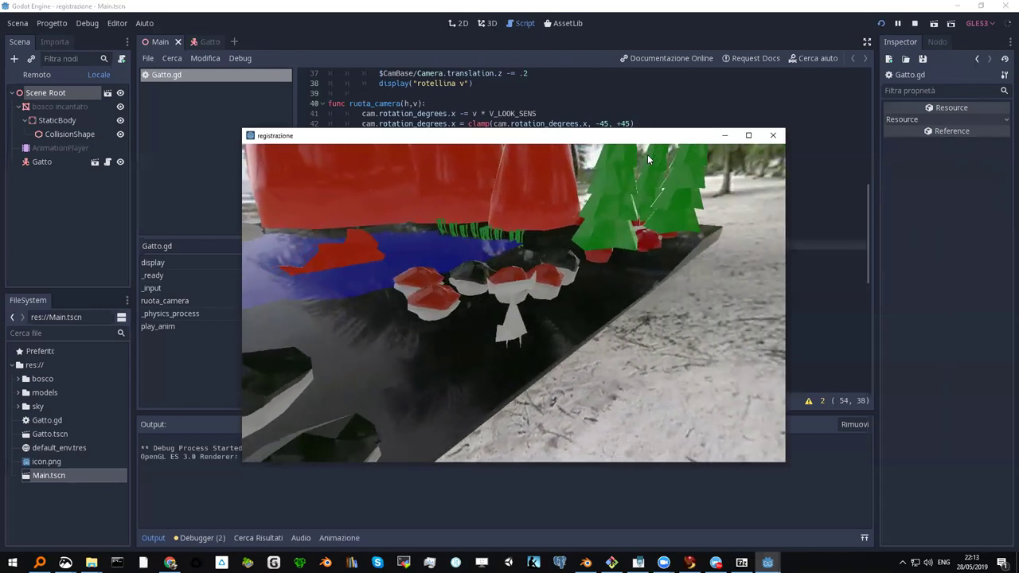
key(Right)
key(Left)
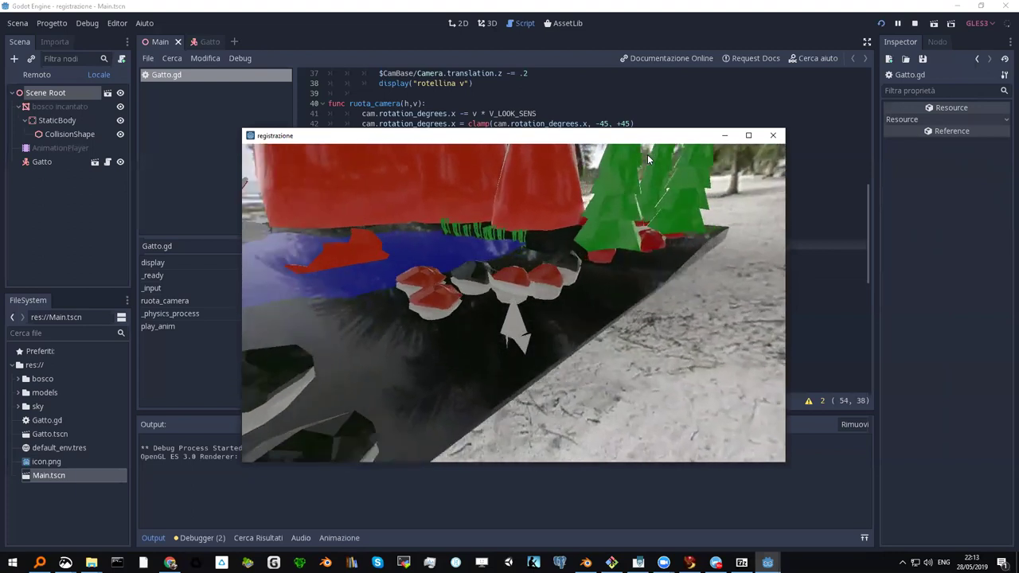
key(Right)
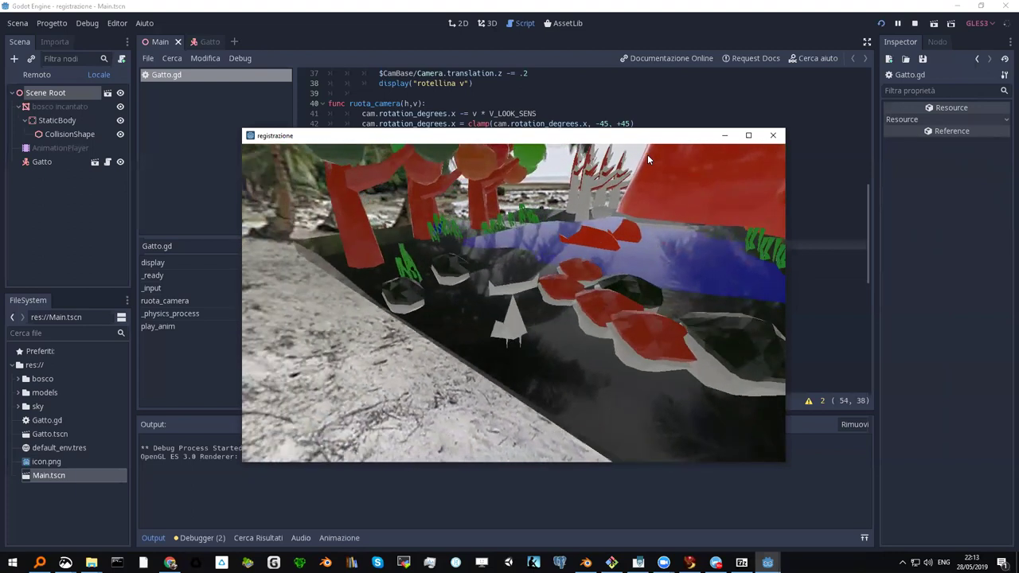
key(Right)
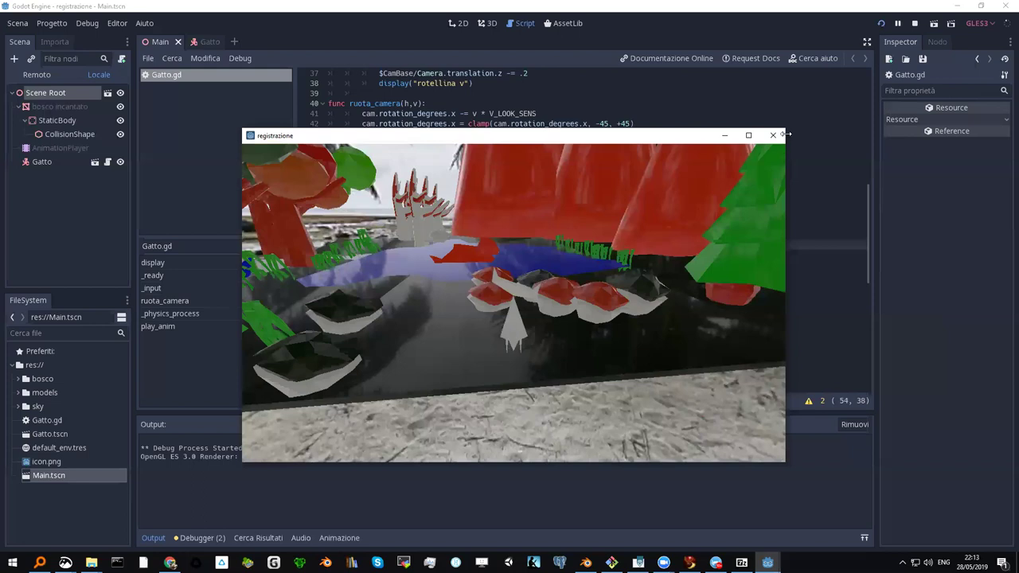
click(773, 137)
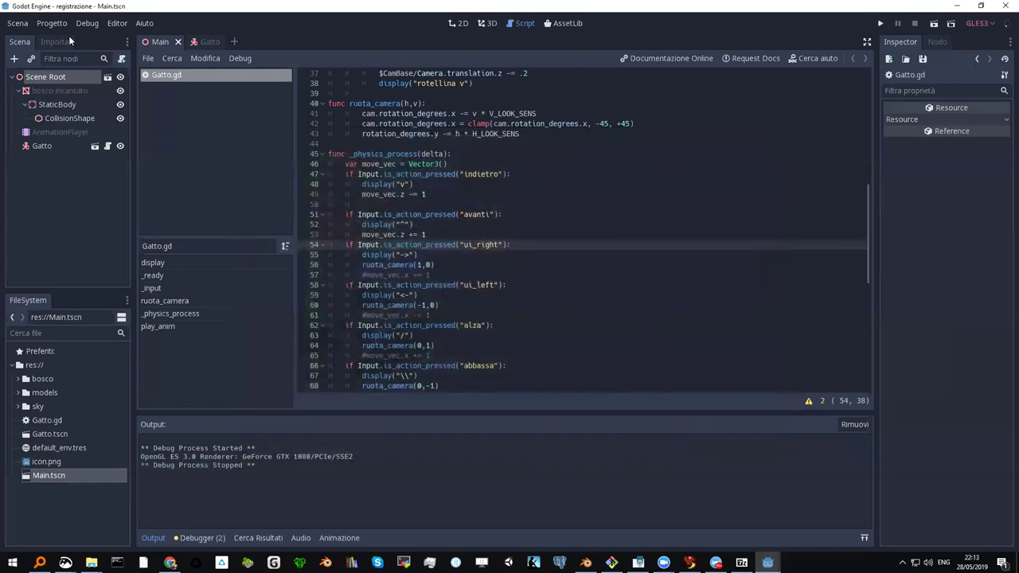
Step: Check the input map in Impostazioni Progetto and close it again
click(53, 23)
click(79, 39)
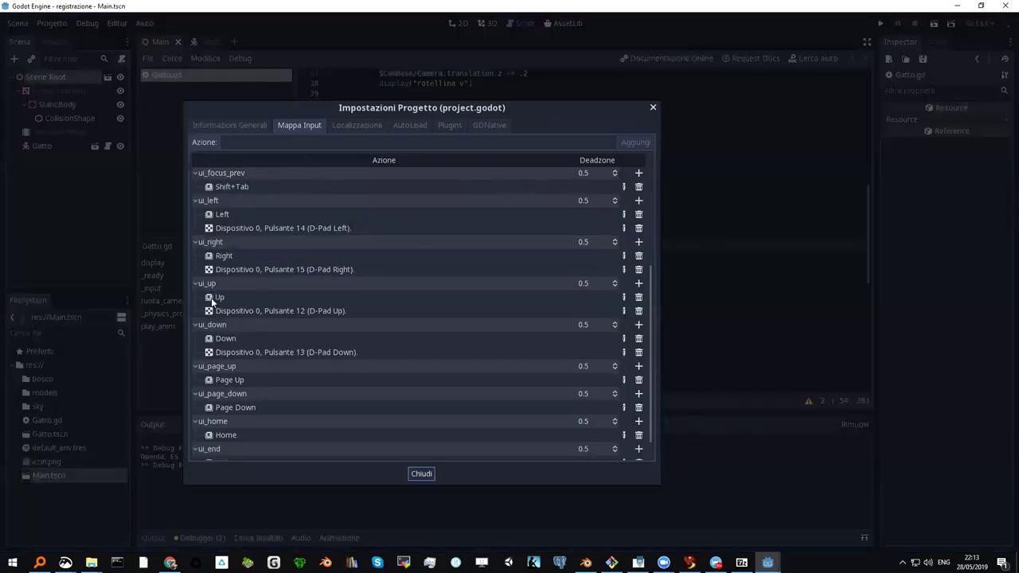
click(653, 107)
Step: Replace avanti with ui_up on line 51 and indietro with ui_down on line 47, then save
double_click(482, 214)
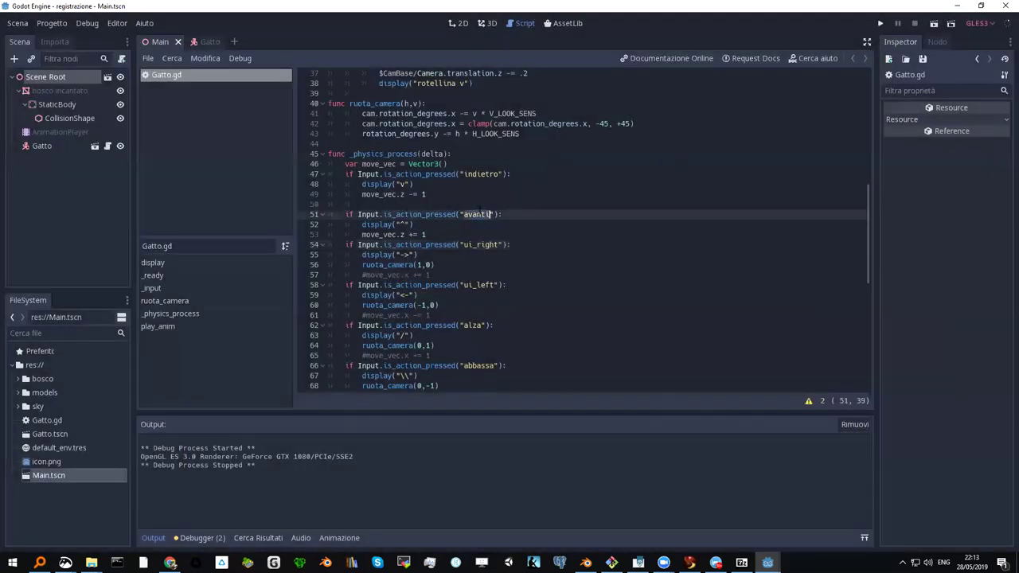
text(ui_up)
key(Escape)
key(Up)
key(Up)
key(Up)
key(Up)
key(Left)
key(shift+Right)
key(shift+Right)
key(shift+Right)
key(shift+Right)
key(shift+Right)
key(shift+Right)
key(shift+Right)
key(shift+Right)
text(ui_down)
key(Escape)
key(ctrl+s)
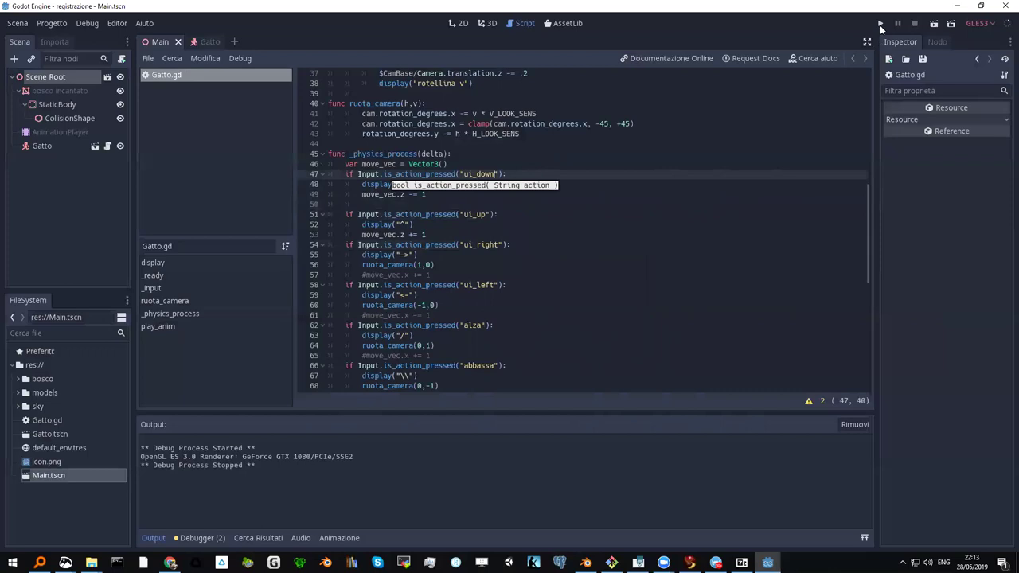
Step: Run the game, walk the cat forward with Up and turn with Left/Right, then close it
click(880, 26)
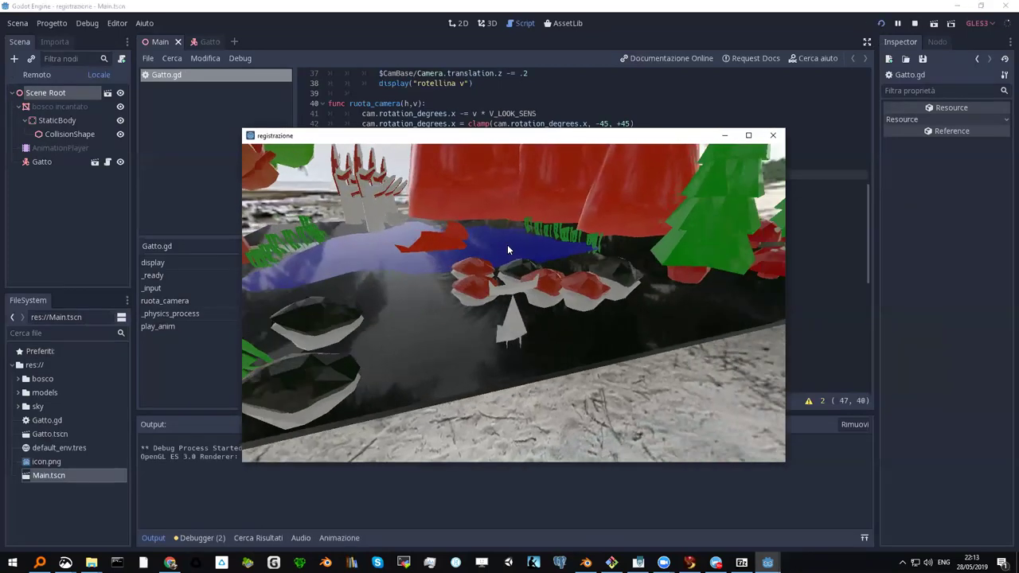
key(Left)
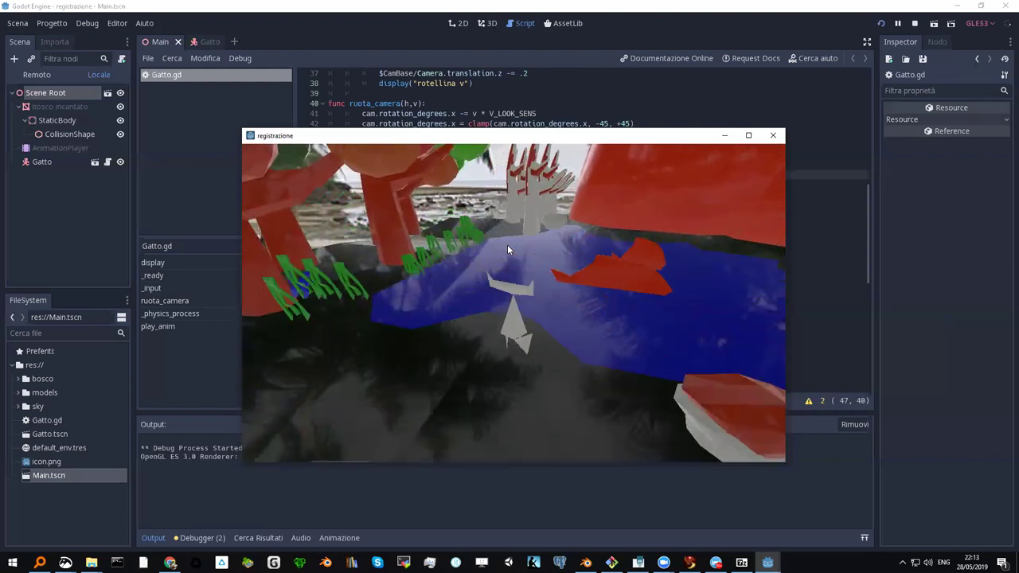
key(Up)
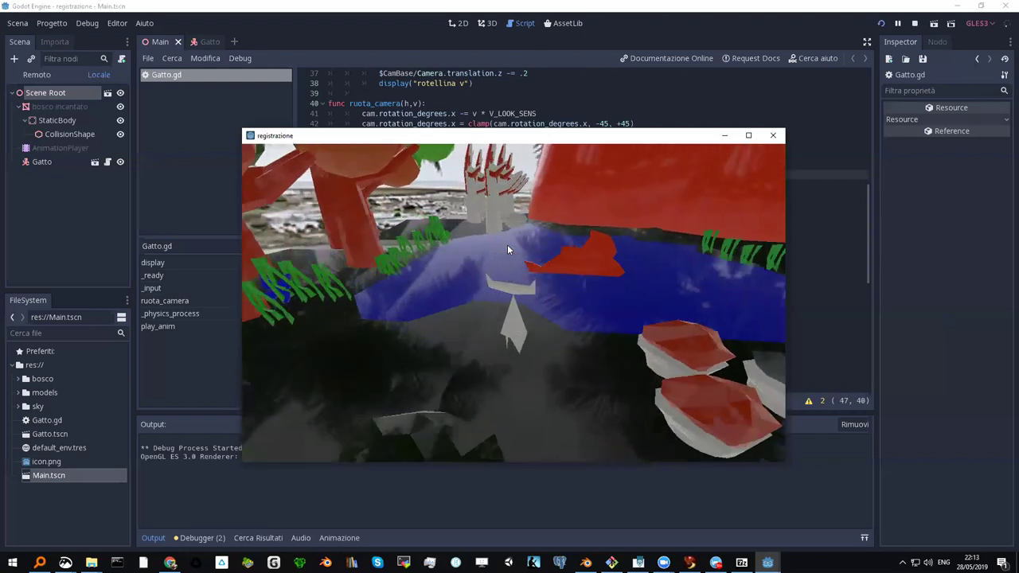
key(Left)
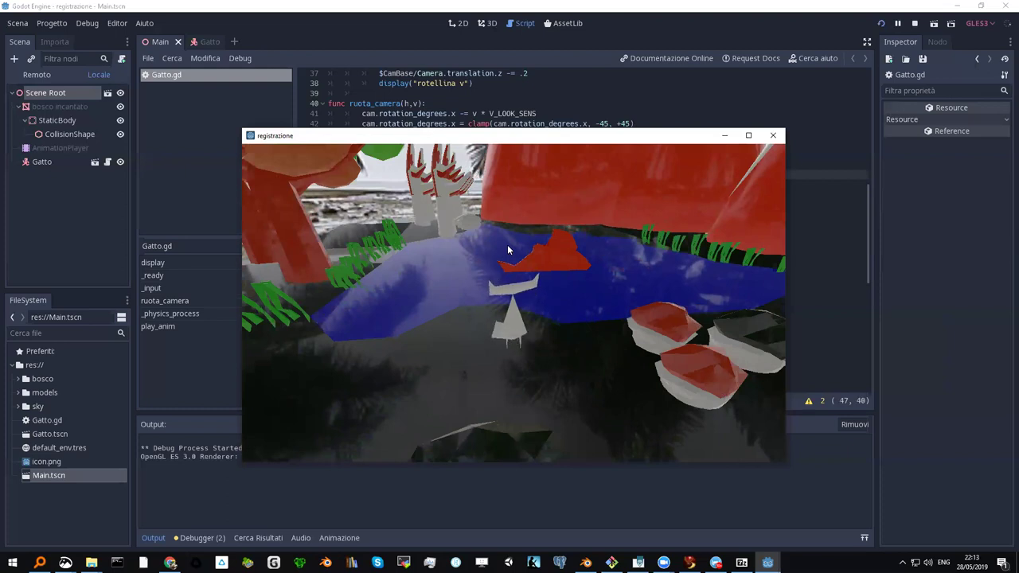
key(Right)
key(Right)
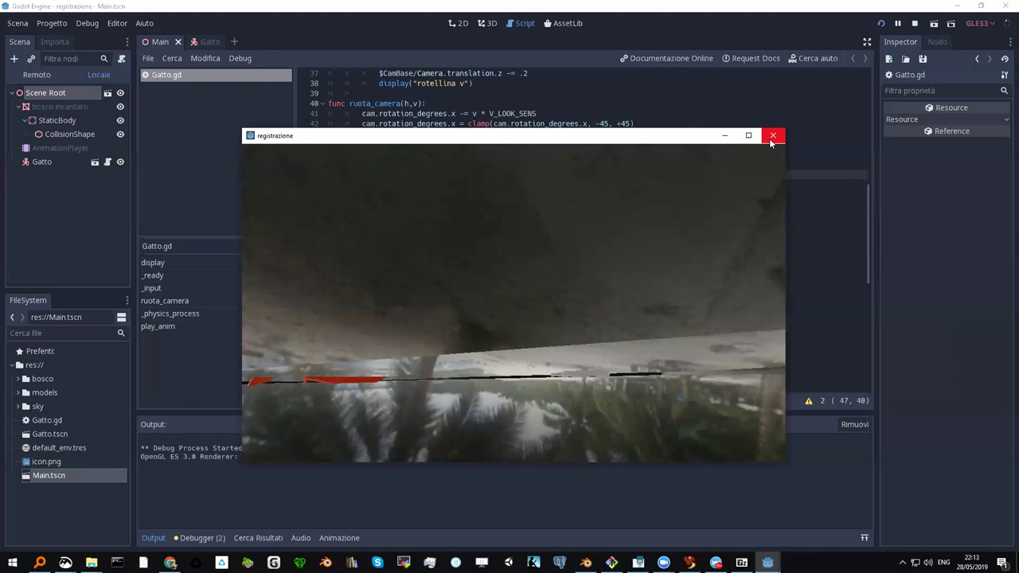
click(772, 135)
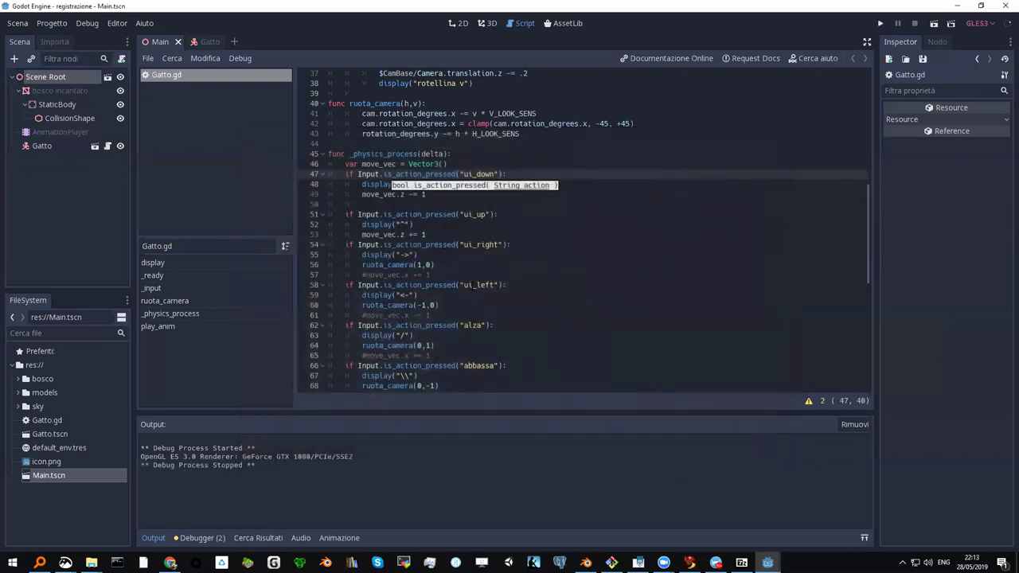
Step: Replace salta on line 79 with ui_ and browse the suggested ui_ action names
scroll(473, 291, down, 2)
scroll(473, 291, up, 4)
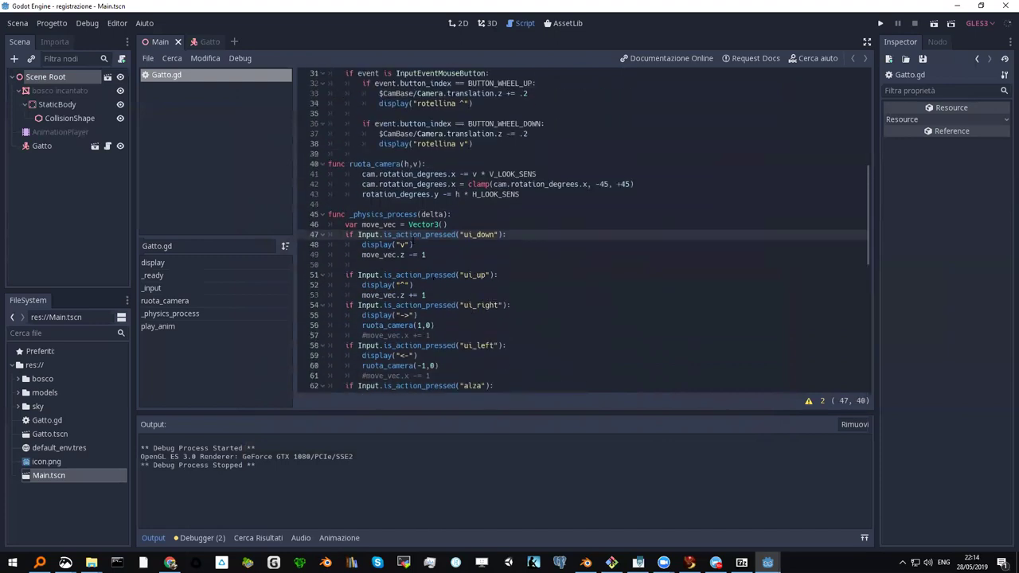
scroll(433, 253, down, 6)
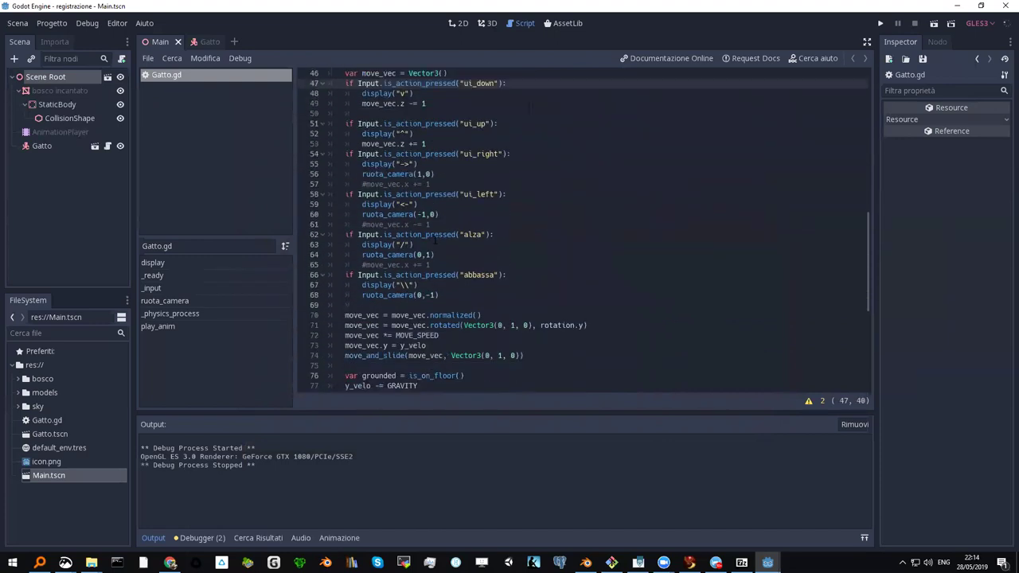
scroll(436, 236, down, 3)
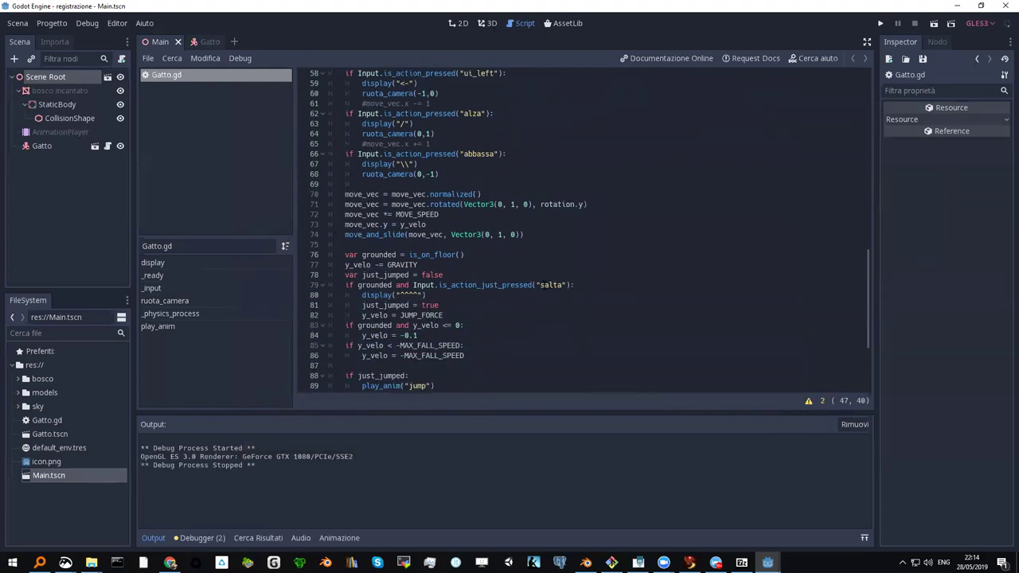
double_click(551, 285)
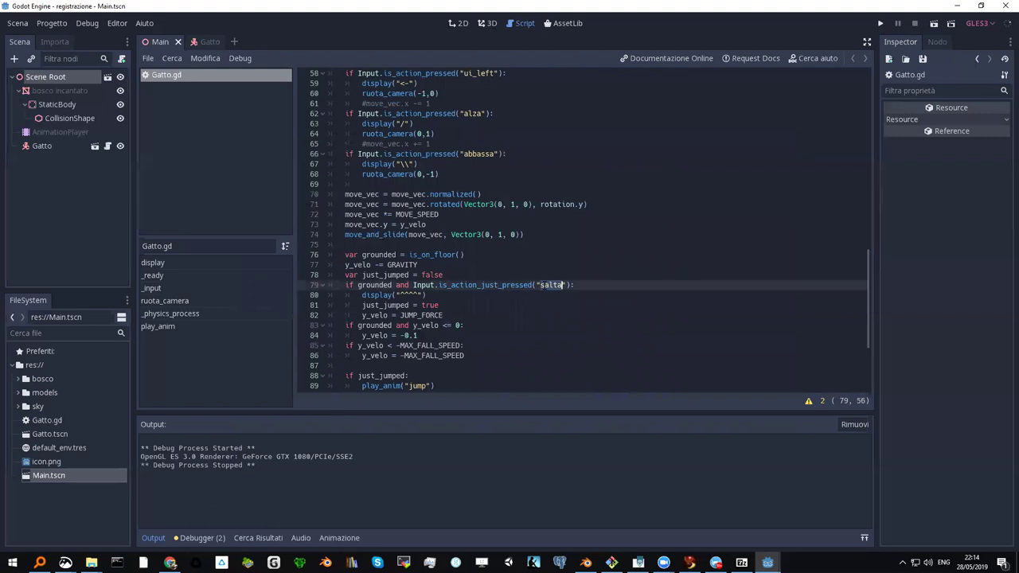
text(ui_)
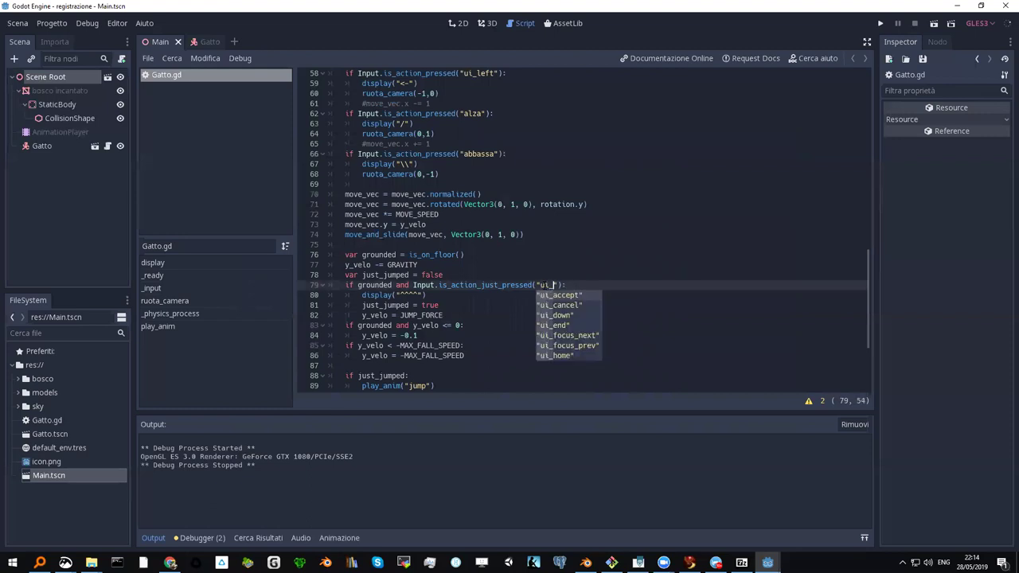
key(Down)
key(Down)
key(Down)
key(Down)
key(Down)
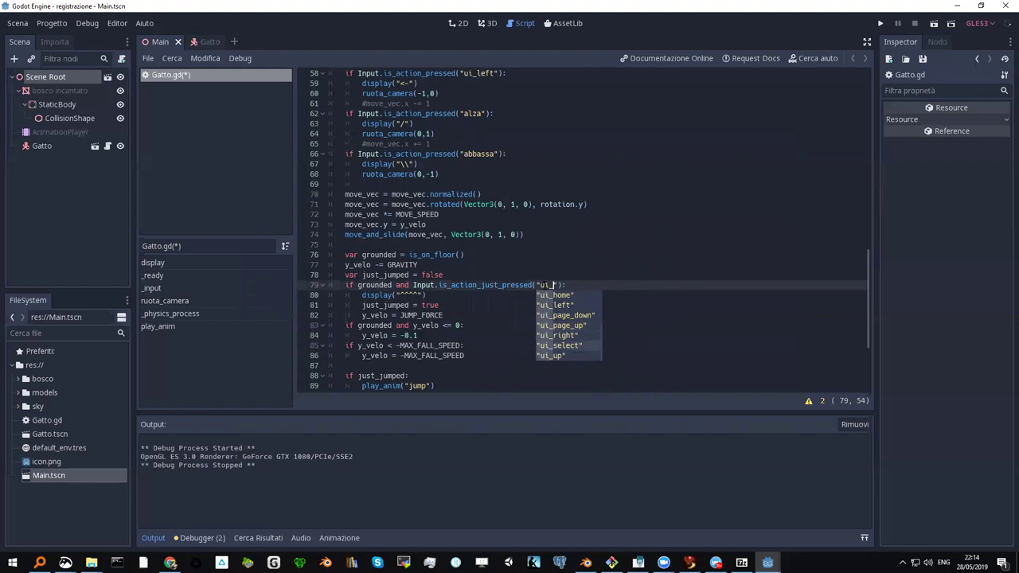
key(Escape)
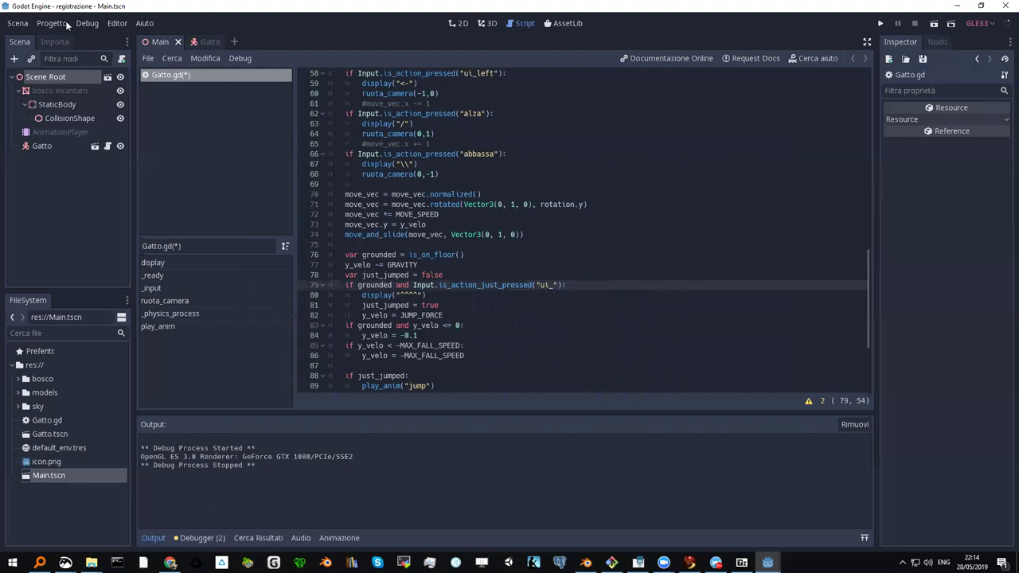
Step: Check the actions on the Mappa Input tab of Impostazioni Progetto, then close it
click(68, 24)
click(76, 40)
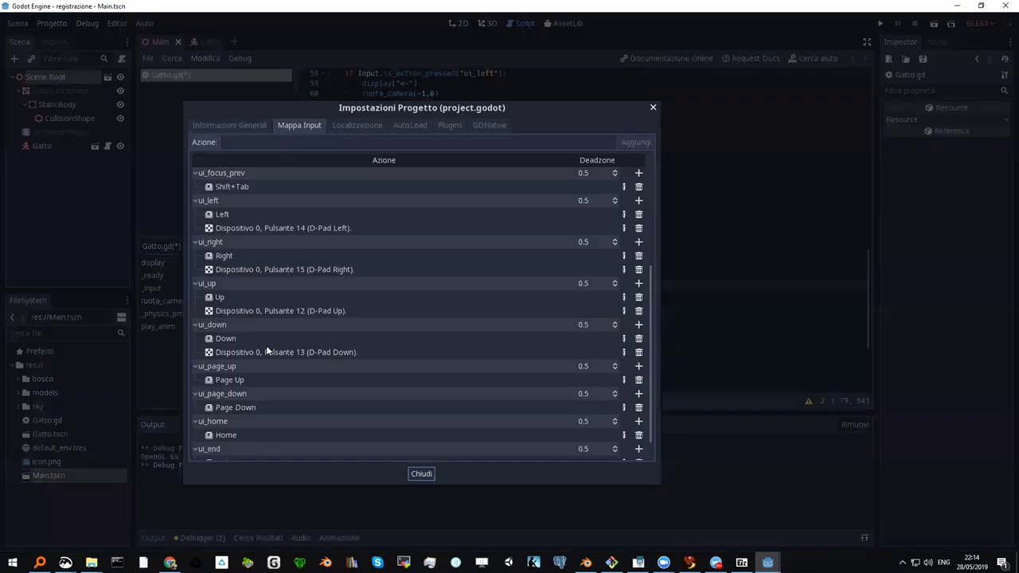
scroll(266, 349, down, 1)
scroll(218, 388, up, 3)
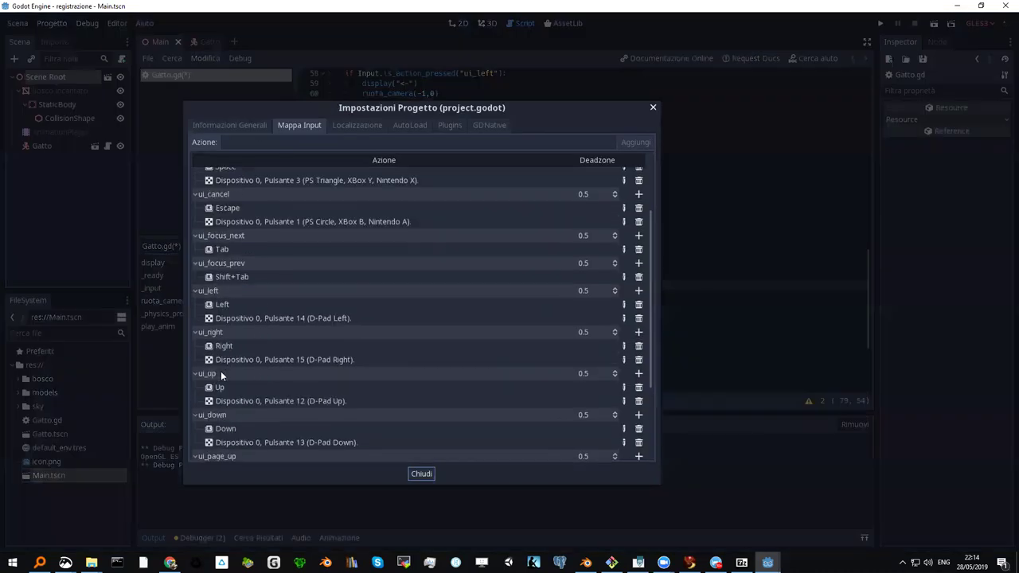
scroll(228, 381, up, 2)
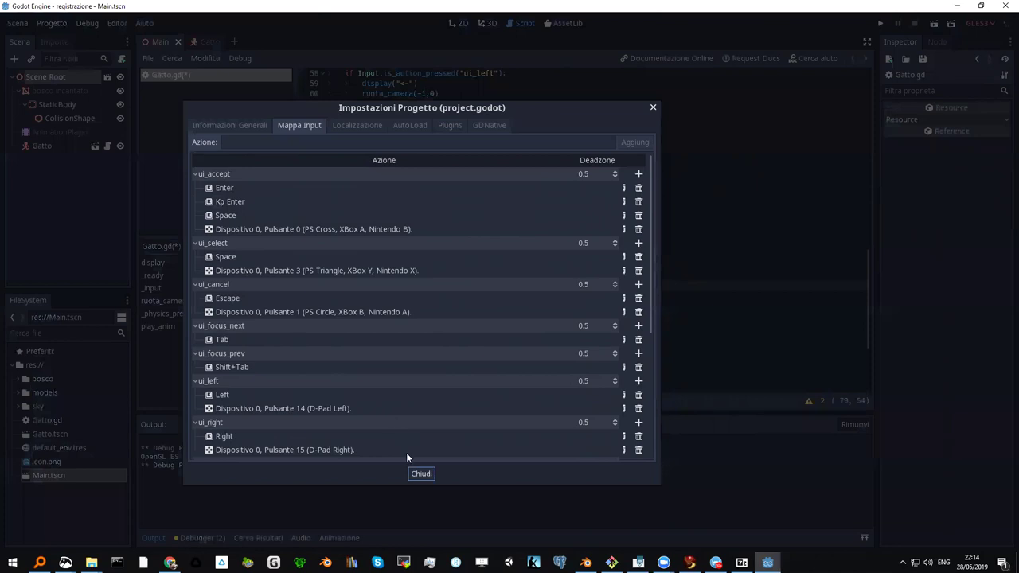
click(422, 475)
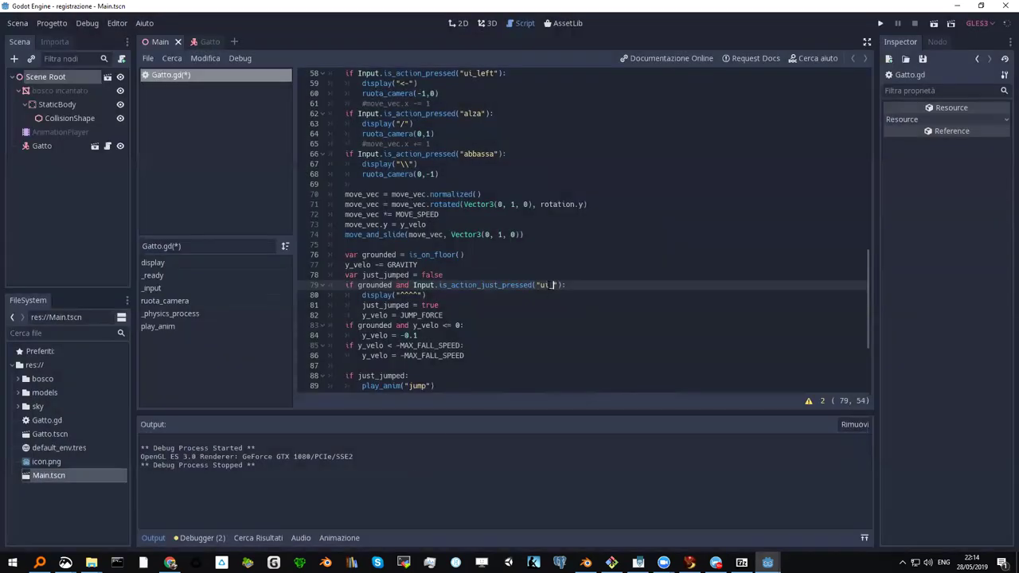
Step: Complete the jump action as ui_select and save Gatto.gd
text(select)
key(Escape)
key(ctrl+s)
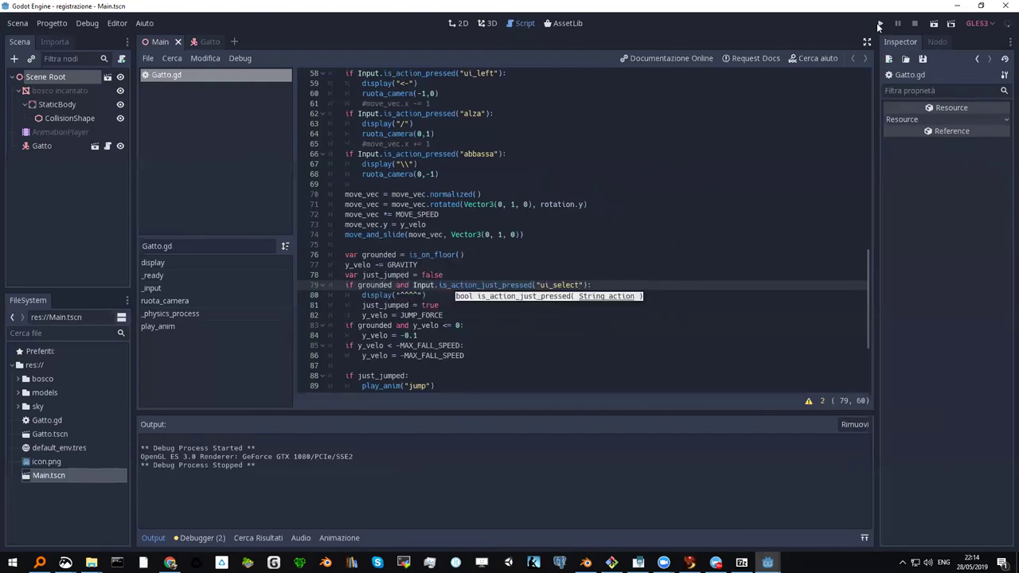
Step: Run the forest scene and turn the camera around the cat with the Right arrow
click(881, 24)
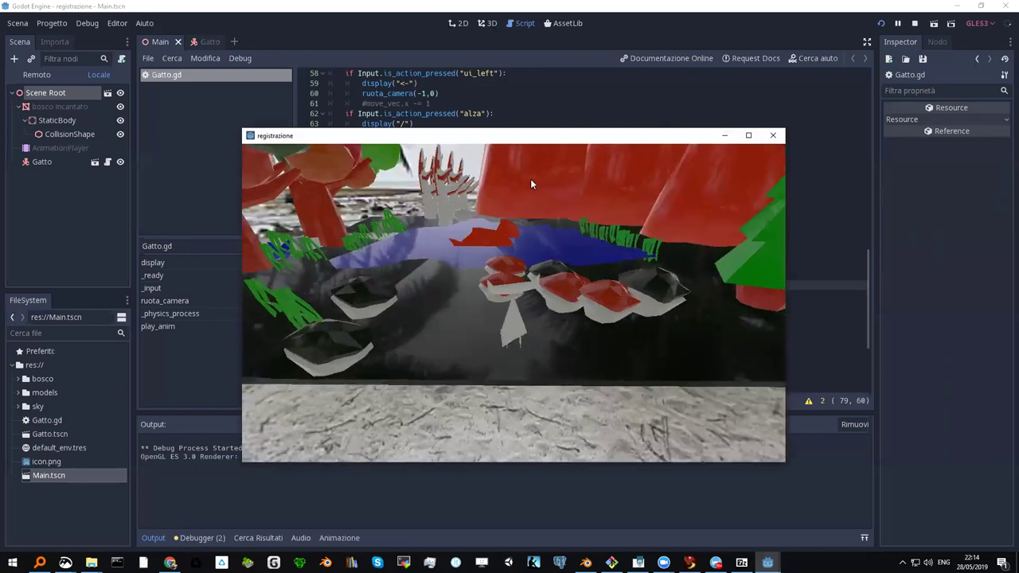
key(Right)
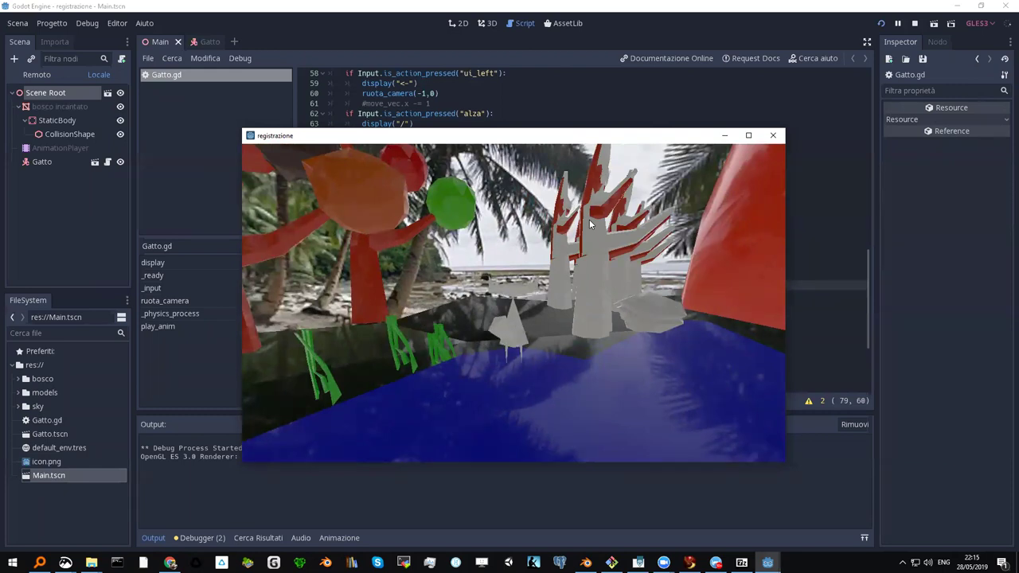
Step: Turn the game camera toward the beach and walk the cat across the blue water
key(Right)
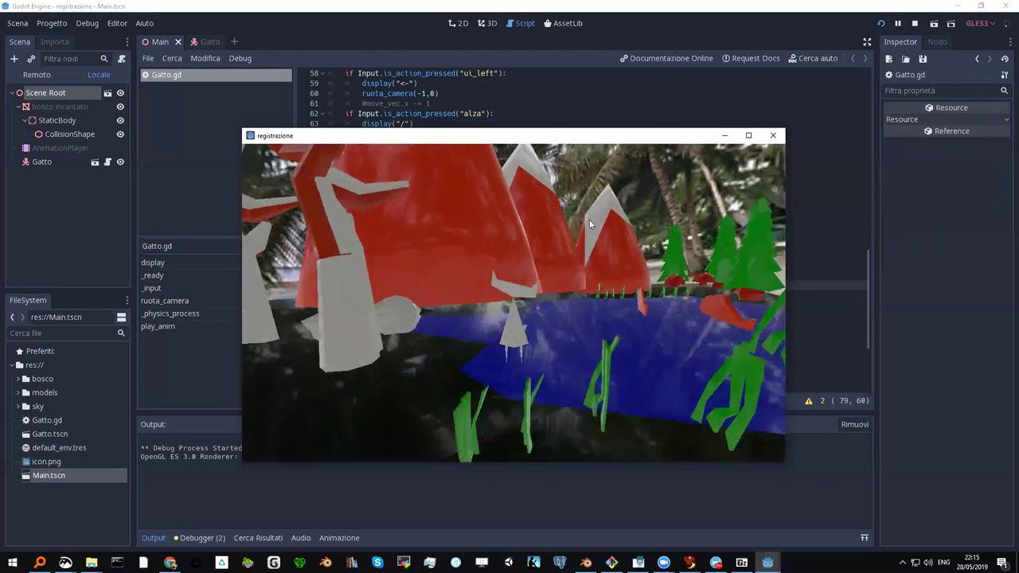
key(Right)
key(Right)
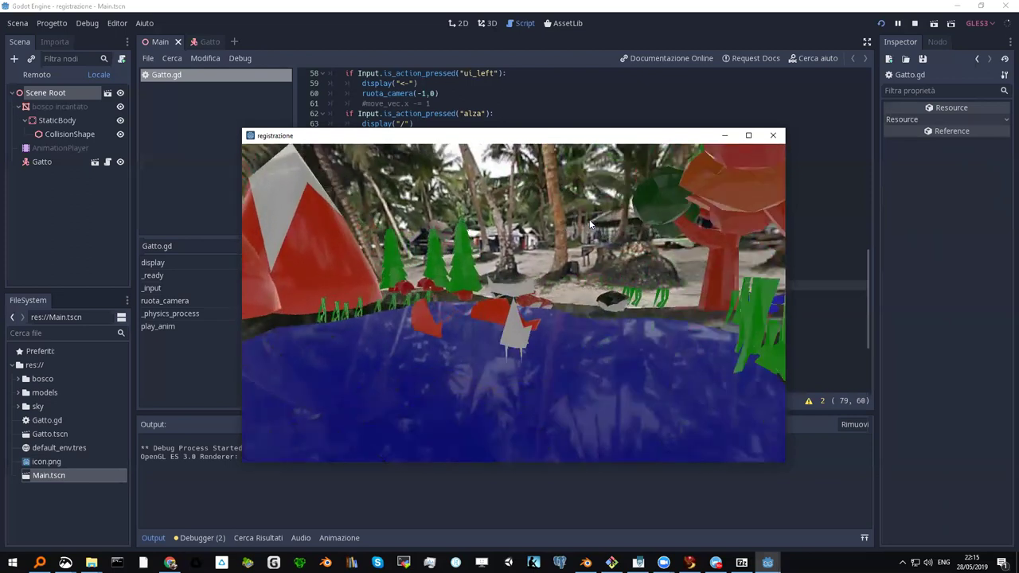
key(Left)
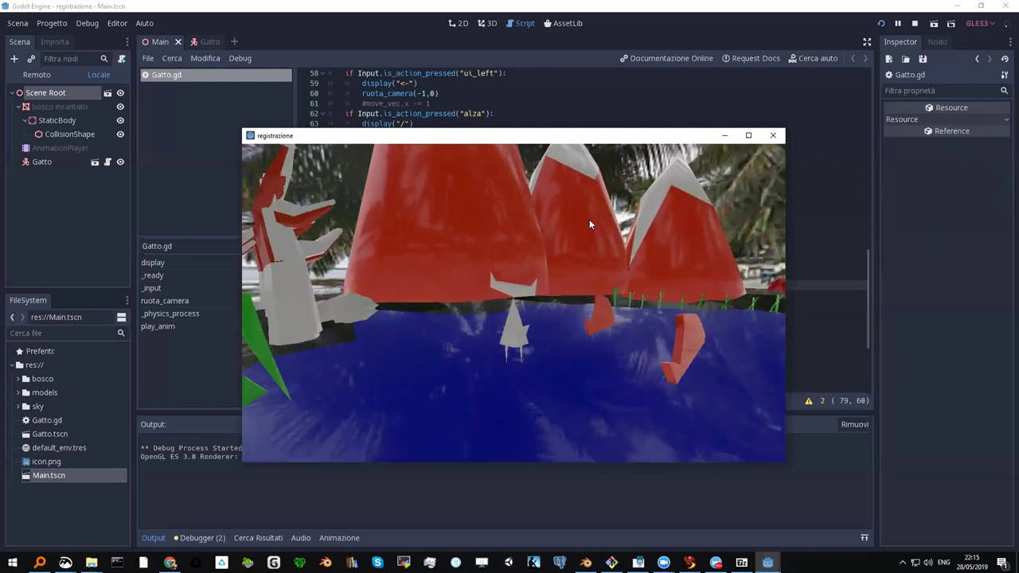
key(Left)
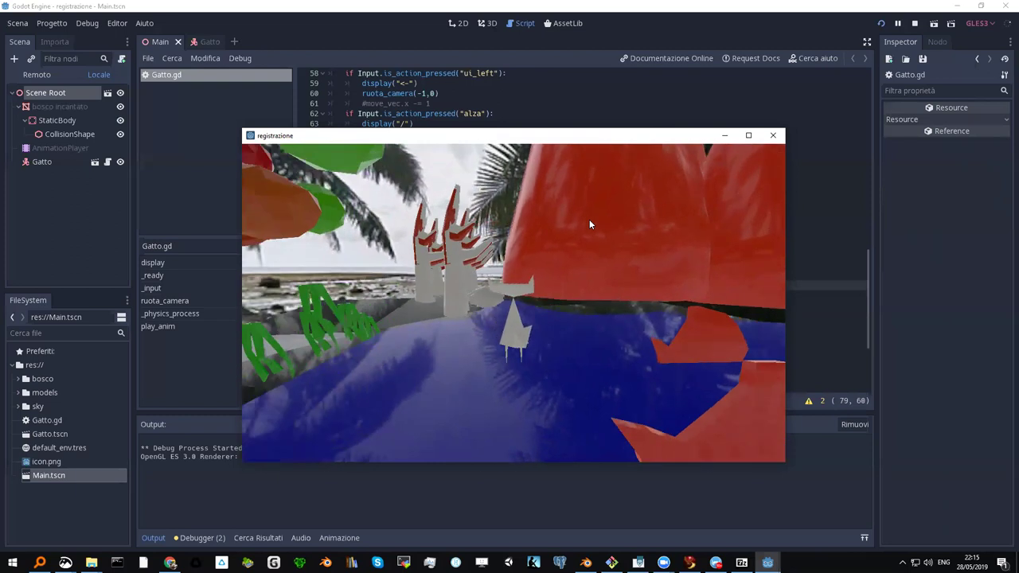
key(Left)
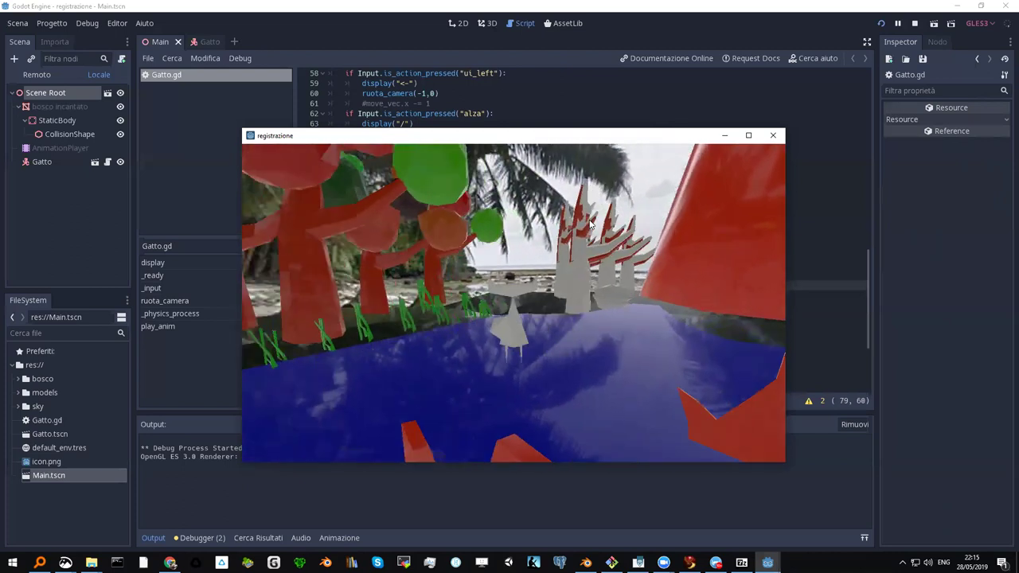
key(Up)
key(Up)
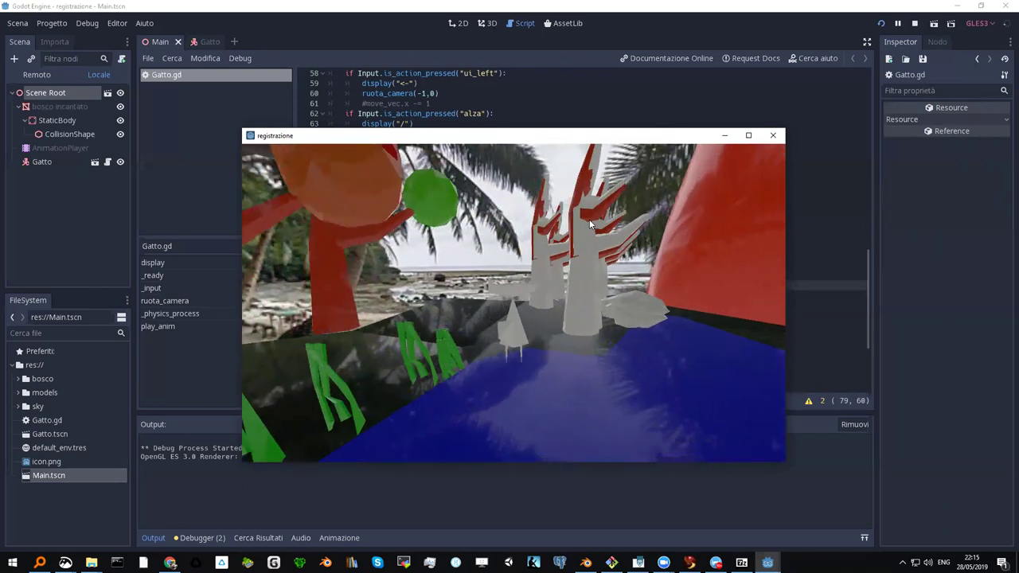
key(Right)
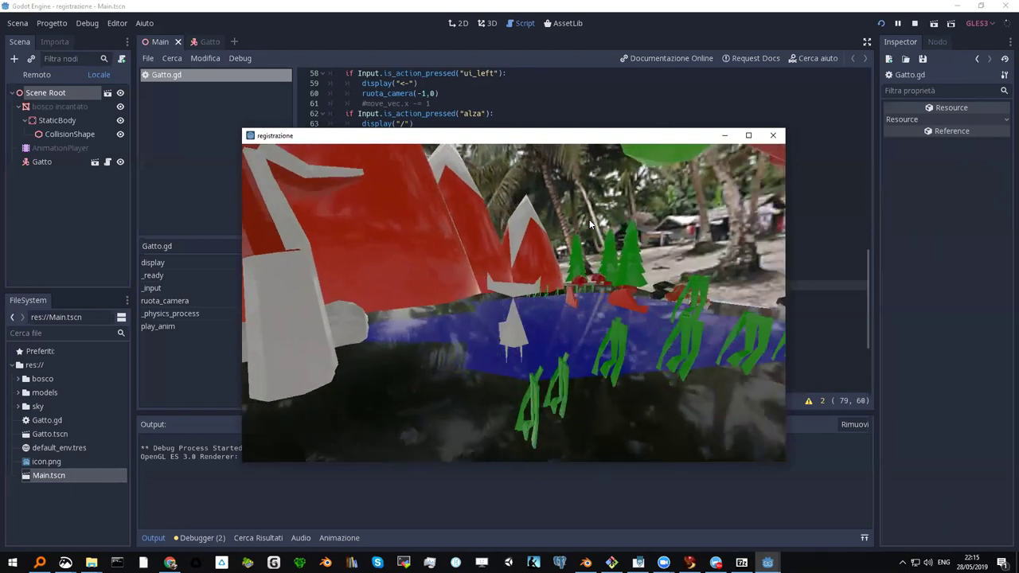
key(Up)
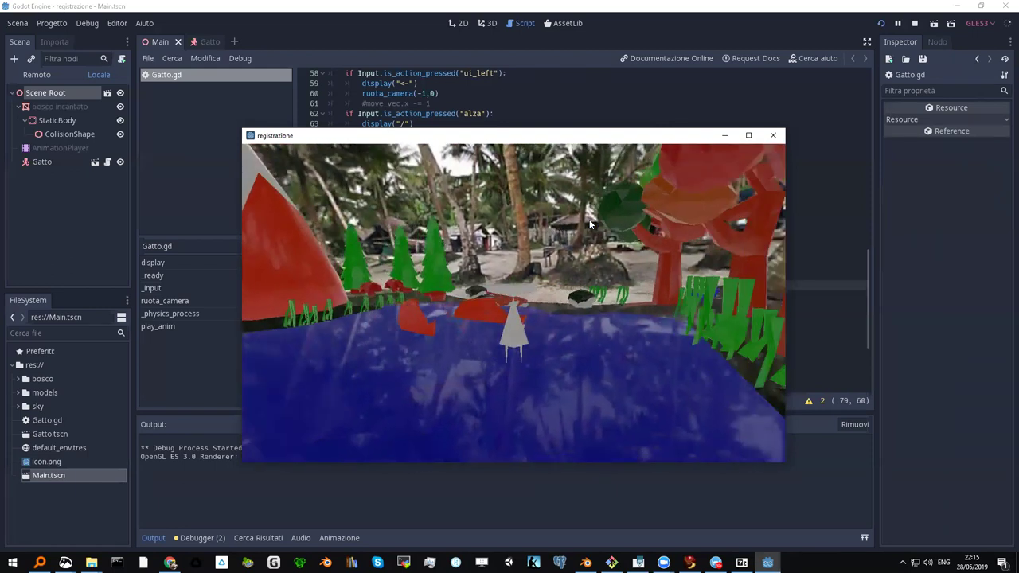
key(Up)
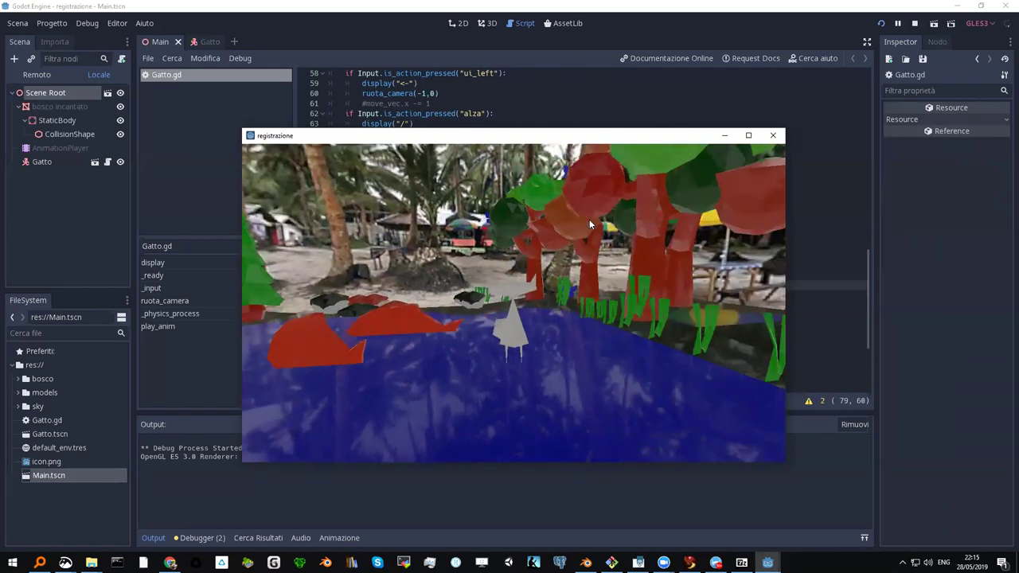
Step: Swing the camera around the red trees, red cone, white tree and picnic table
key(Right)
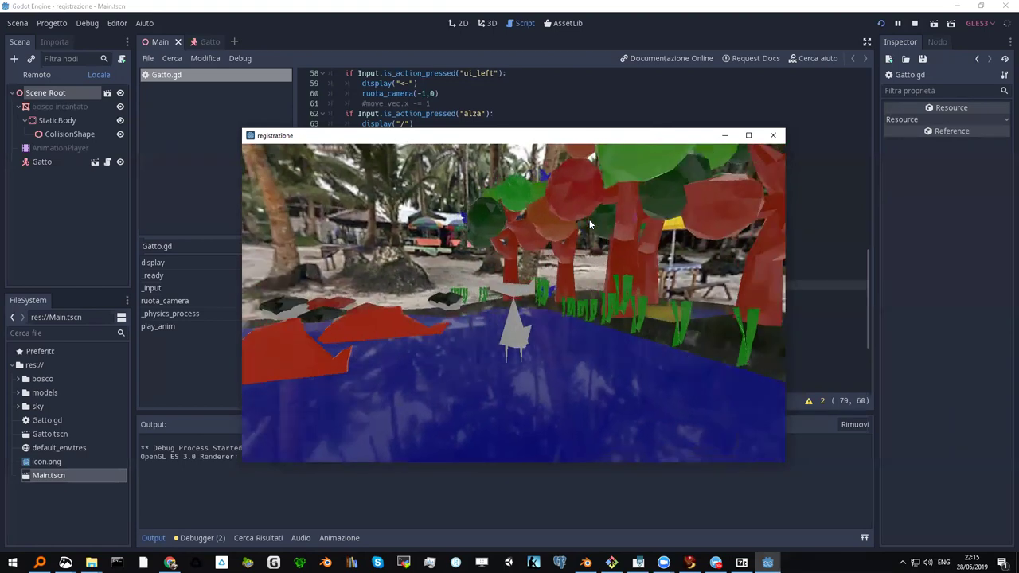
key(Right)
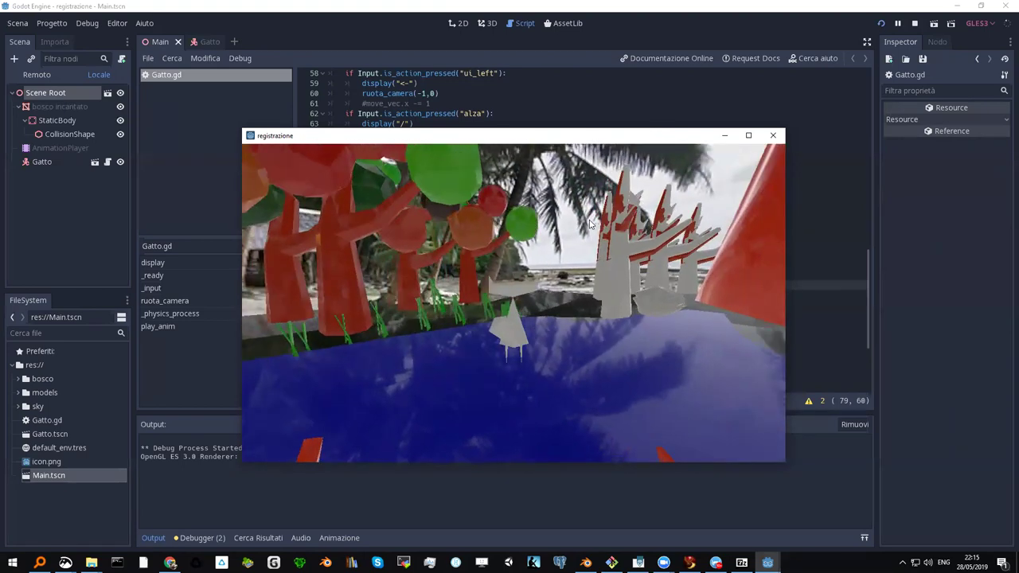
key(Right)
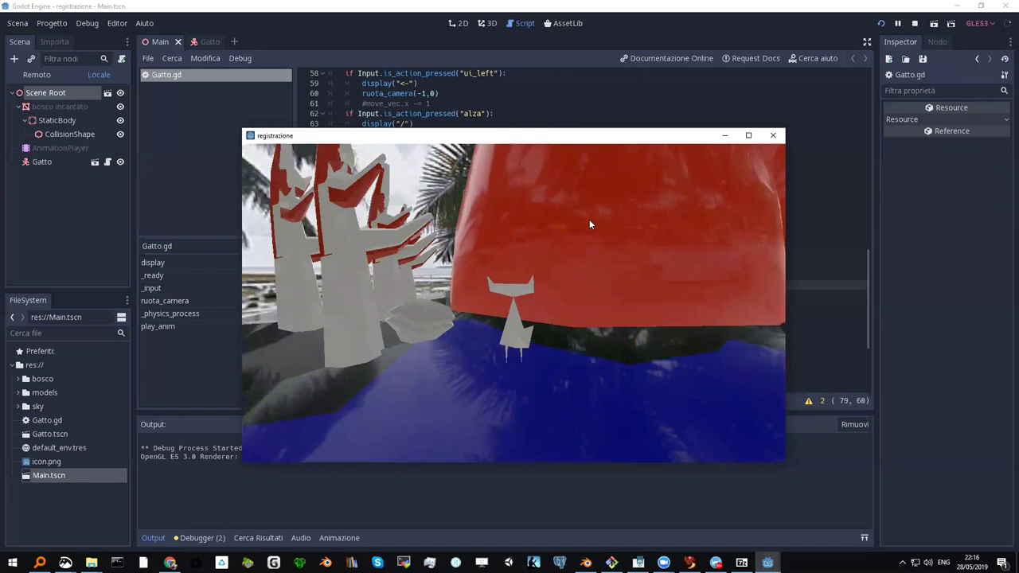
key(Left)
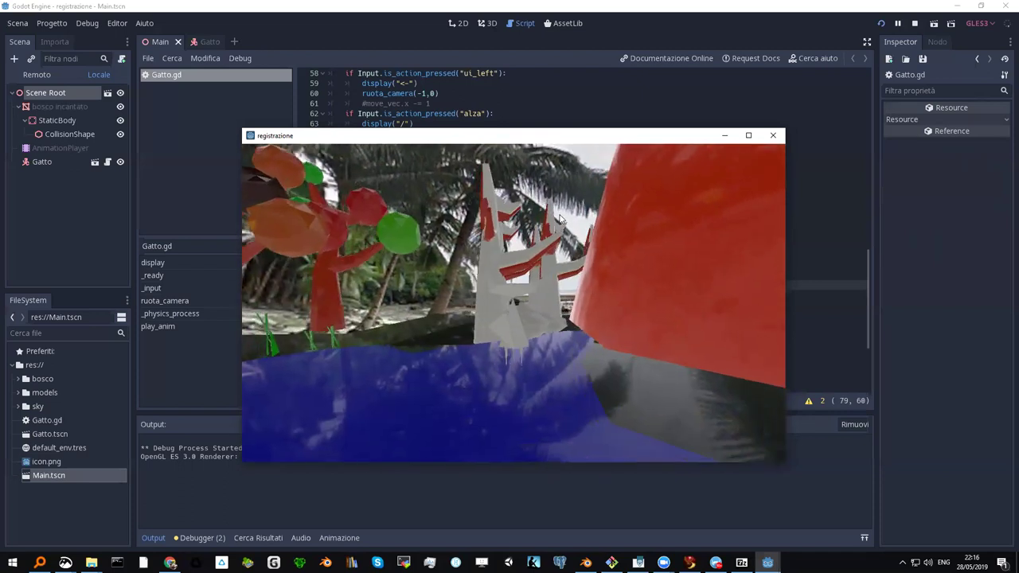
key(Right)
key(Left)
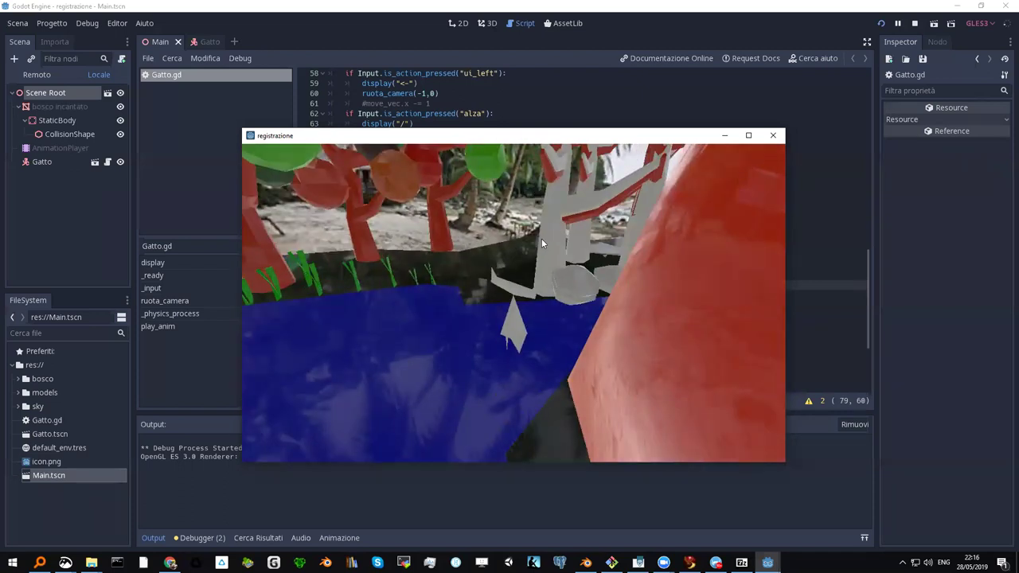
key(Right)
key(Left)
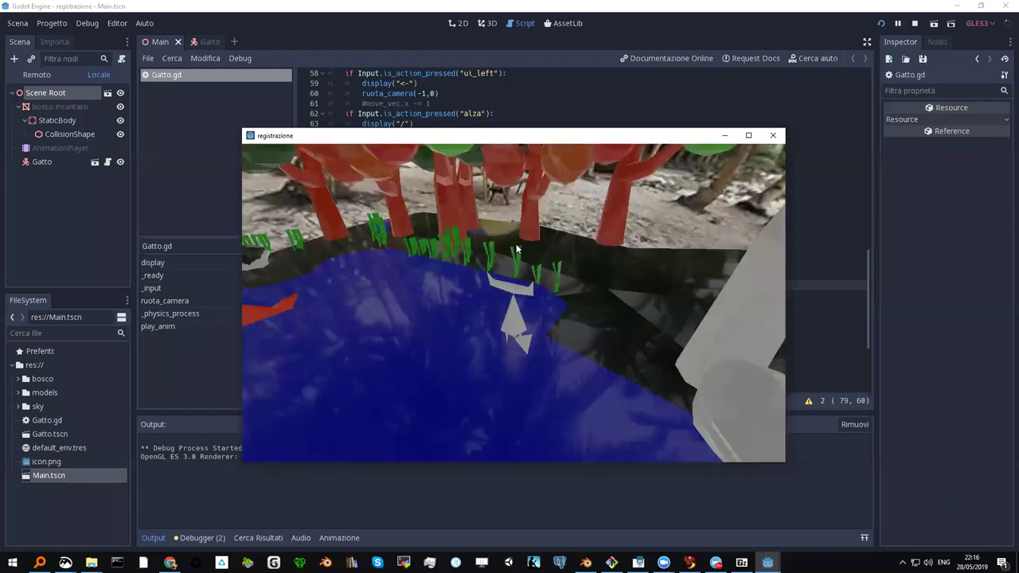
key(Right)
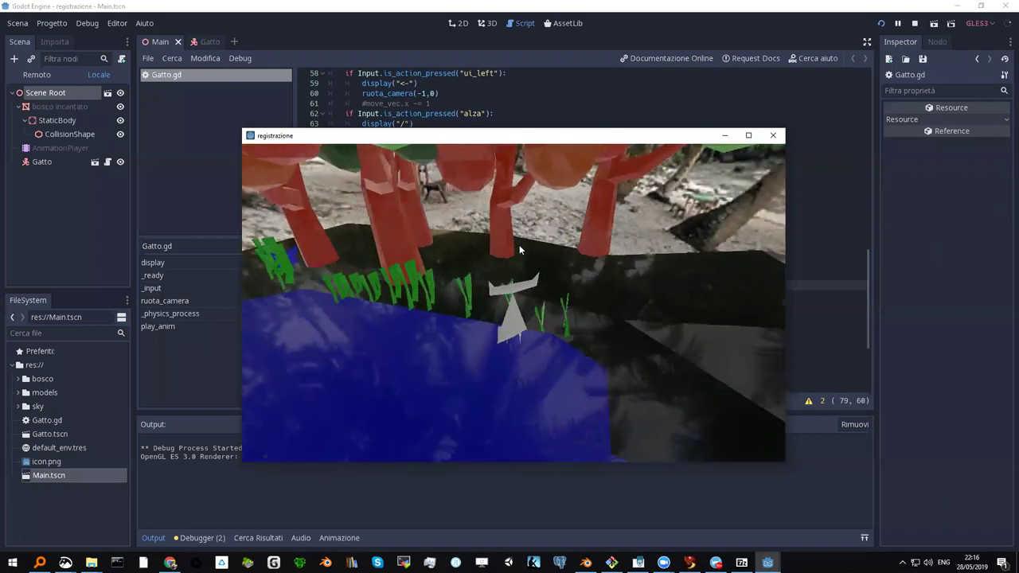
key(Right)
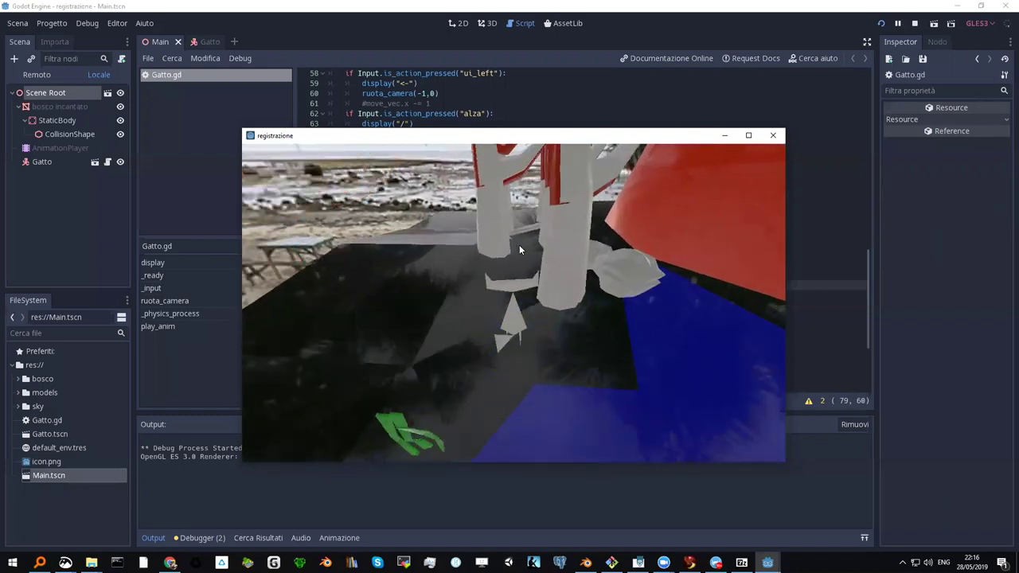
key(Left)
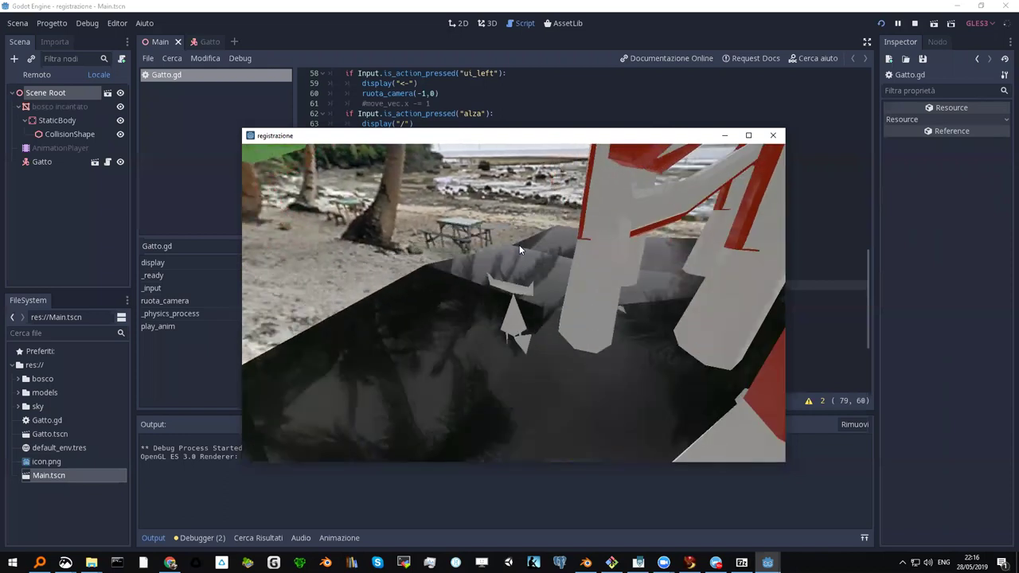
Step: Move the cat forward along the beach, tilt the camera down, then close the game window
key(Up)
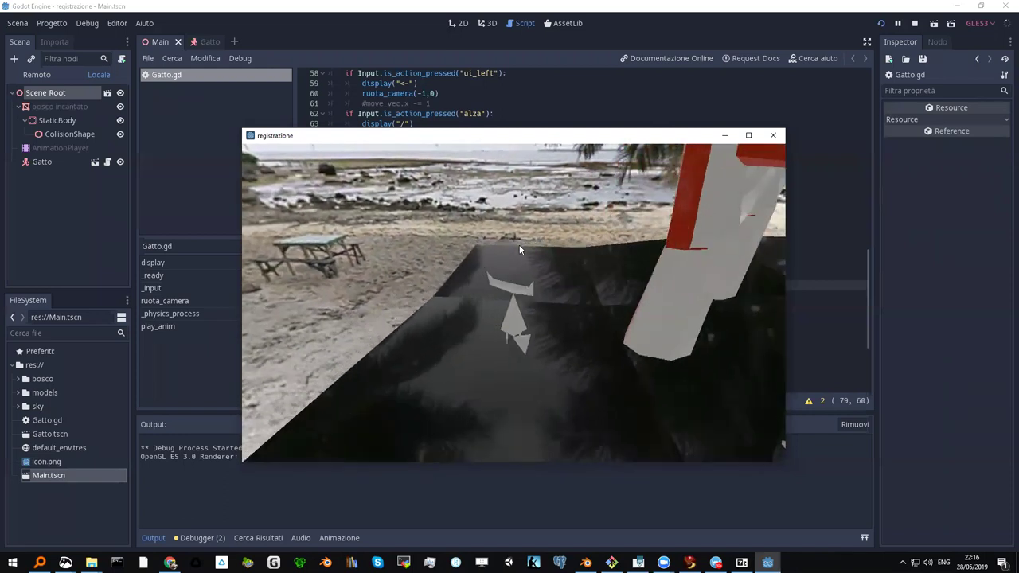
key(Left)
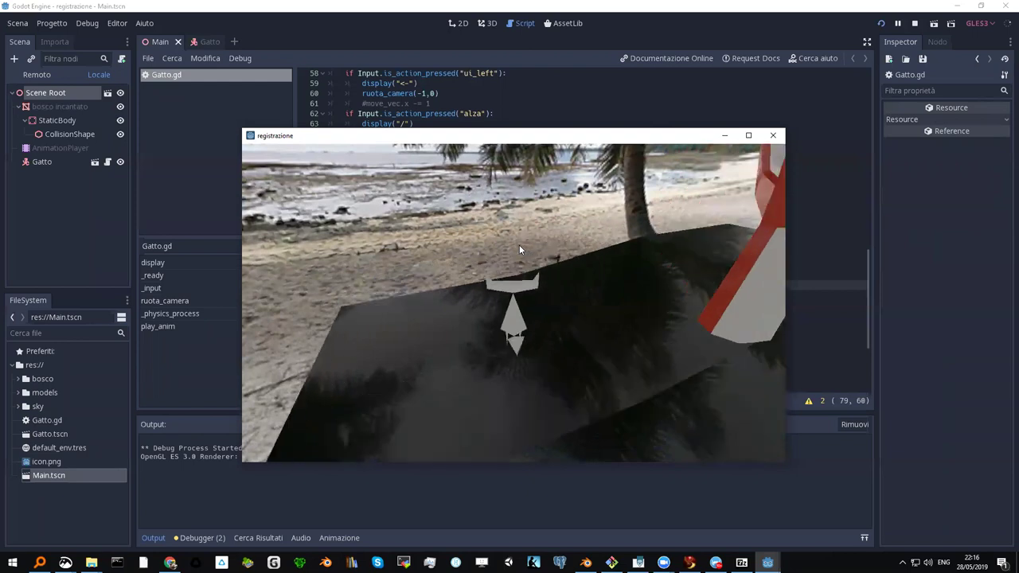
key(Right)
key(Up)
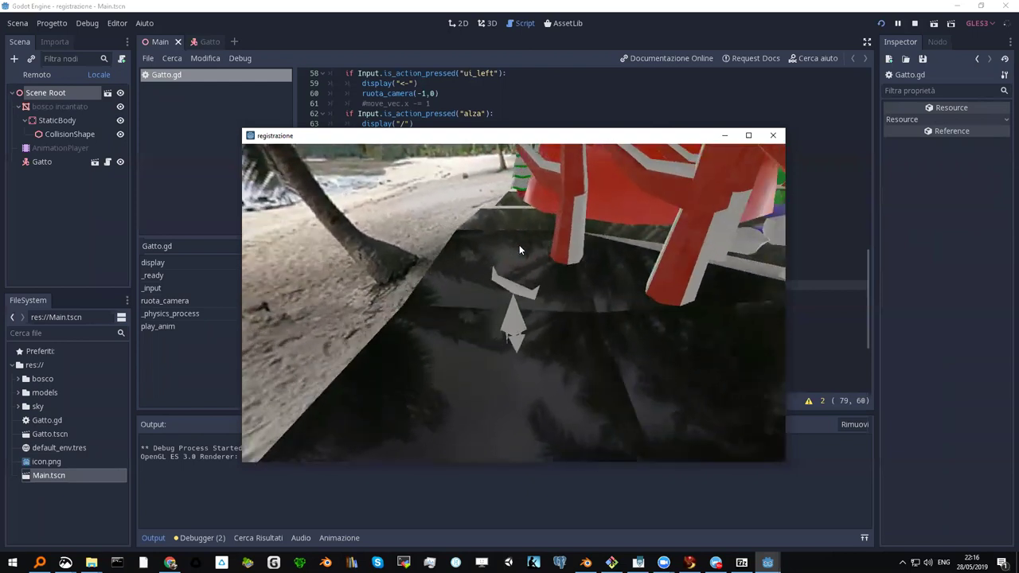
mouse_move(506, 243)
mouse_down()
mouse_move(408, 276)
mouse_move(736, 157)
mouse_up()
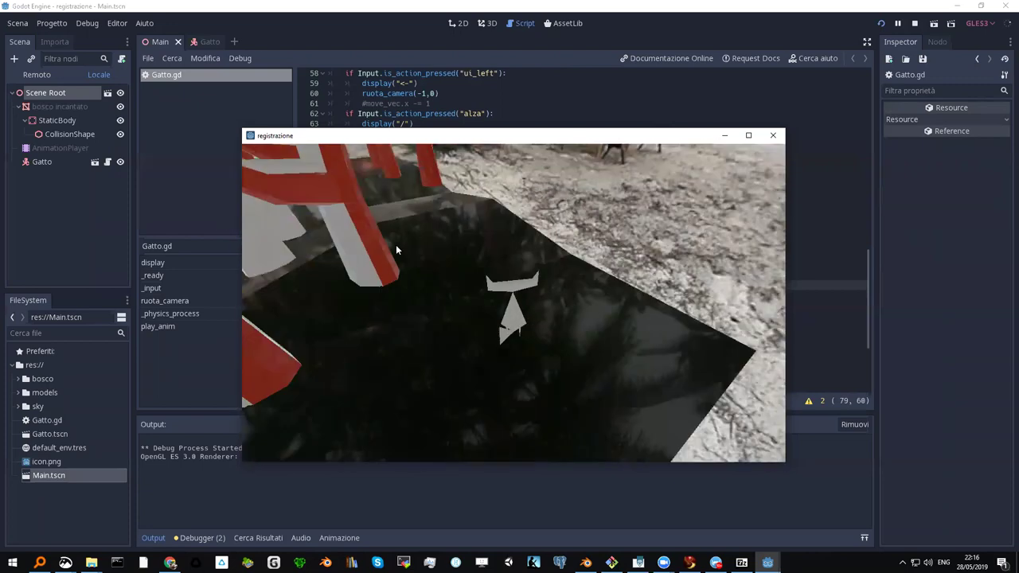
click(772, 135)
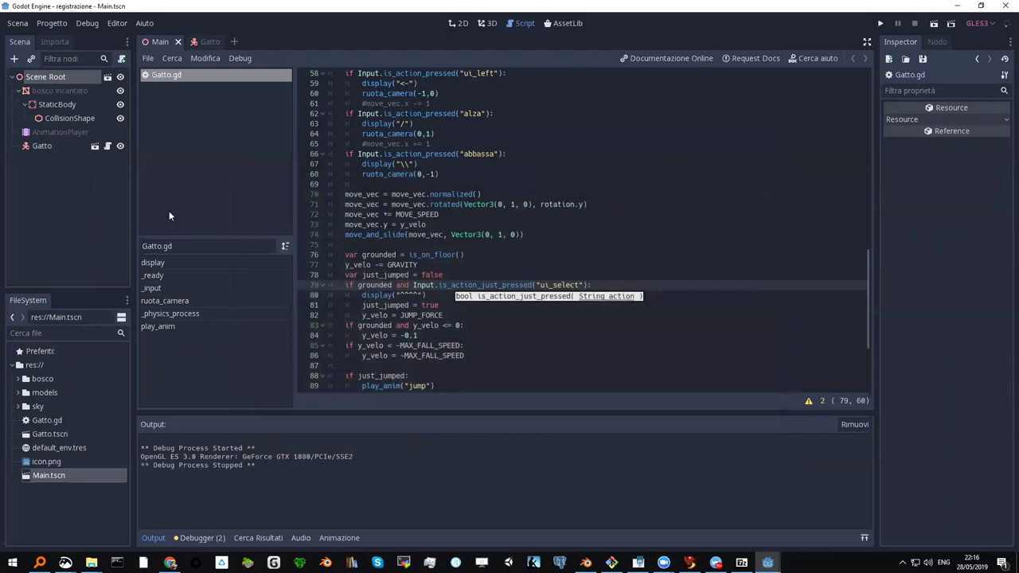
Step: Open the Gatto scene and try editing its Graphics model, triggering the polycat.dae warning
click(94, 146)
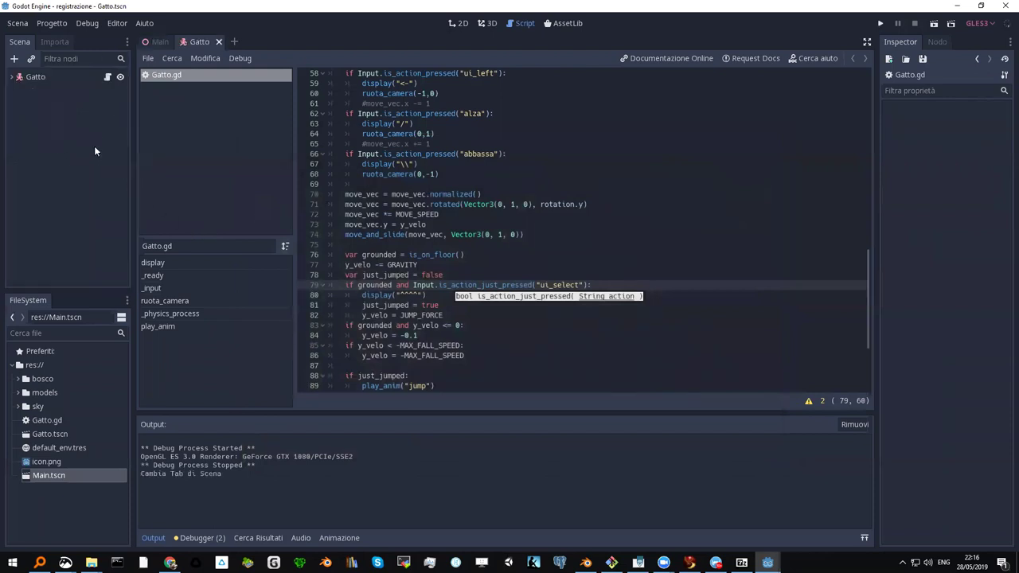
click(10, 78)
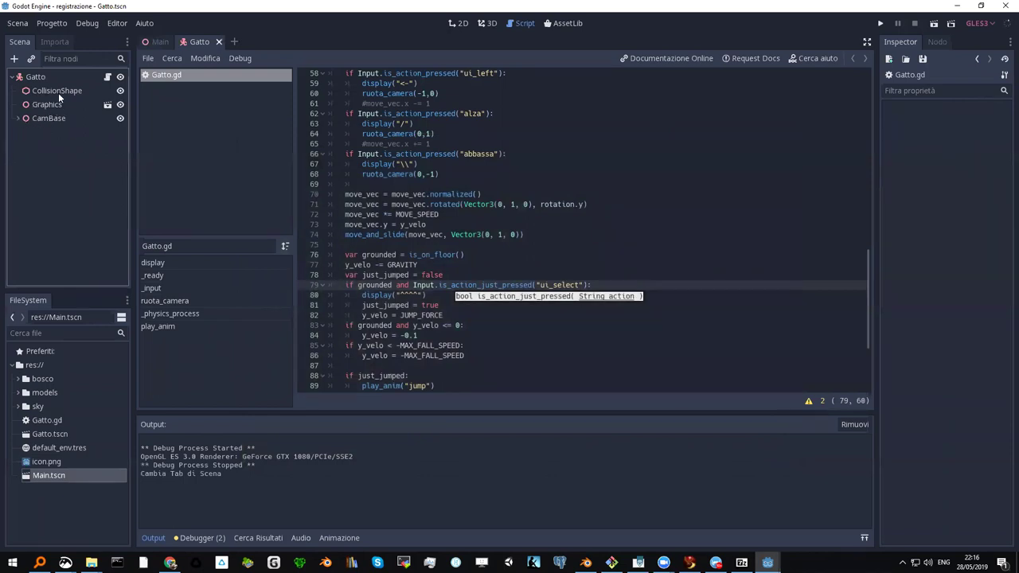
click(107, 105)
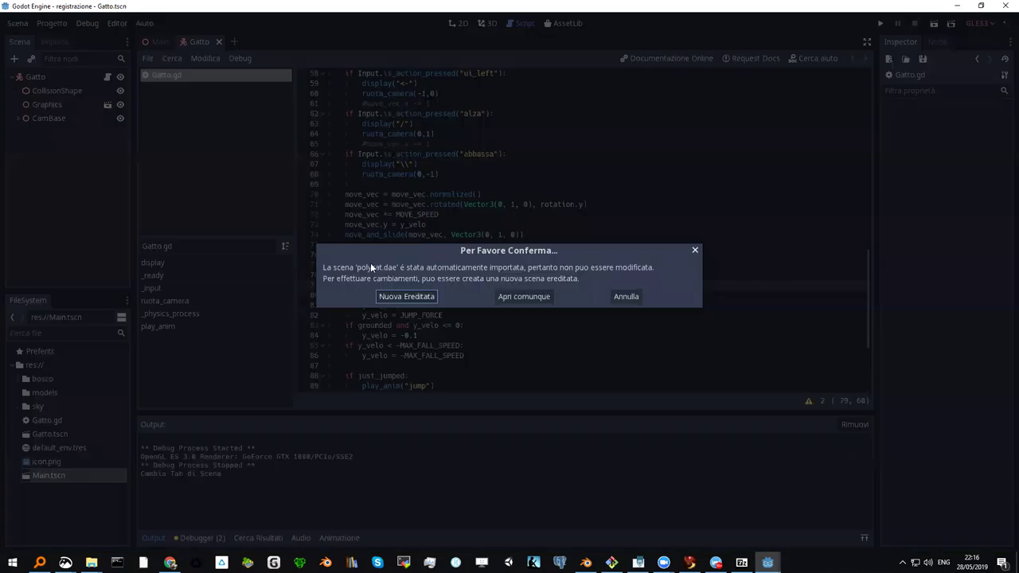
Step: Open polycat.dae anyway and inspect the AnimationPlayer's idle animation in an enlarged track panel
click(517, 294)
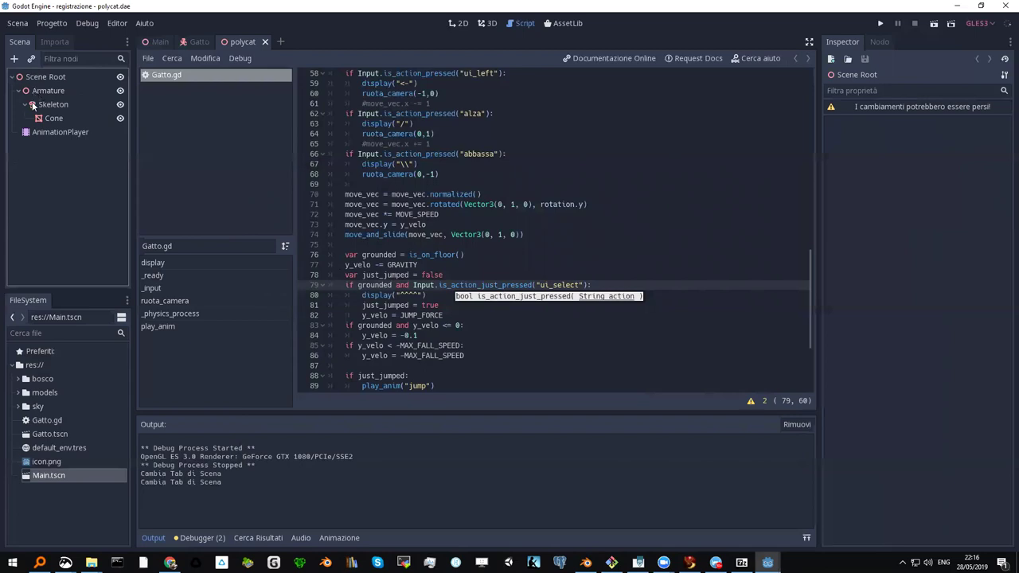
click(52, 133)
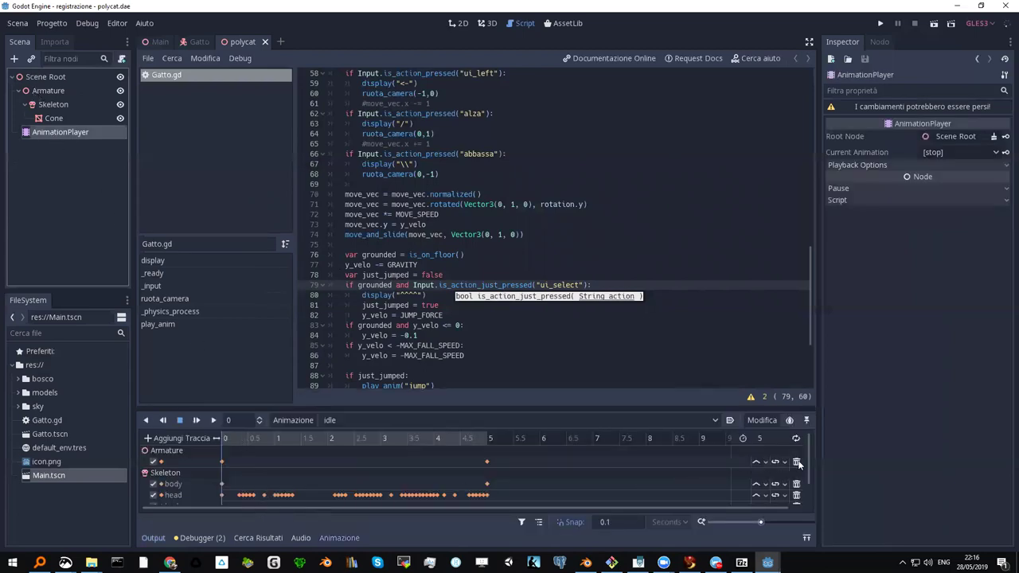
scroll(805, 454, down, 2)
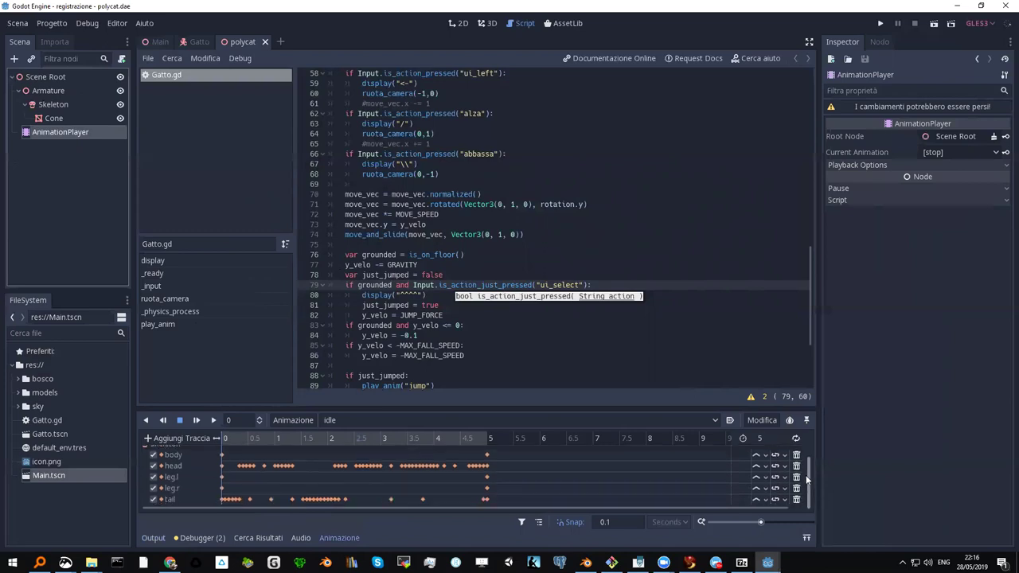
scroll(806, 465, down, 3)
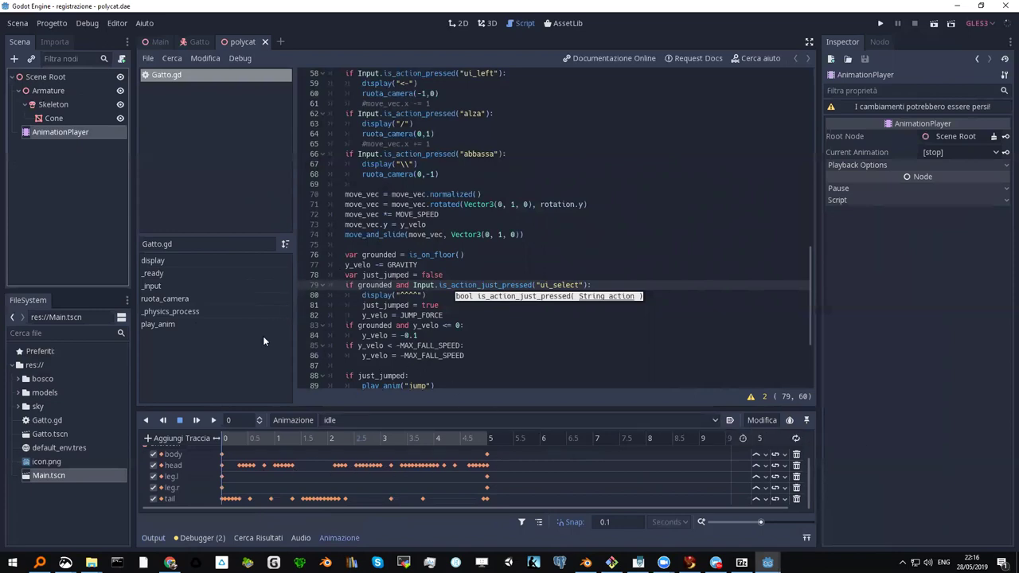
click(717, 415)
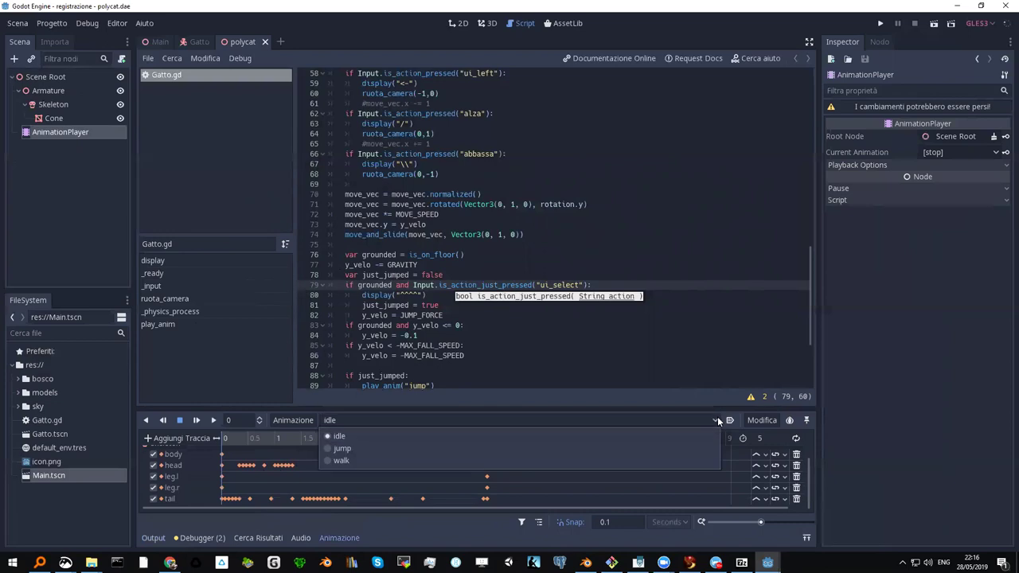
click(615, 417)
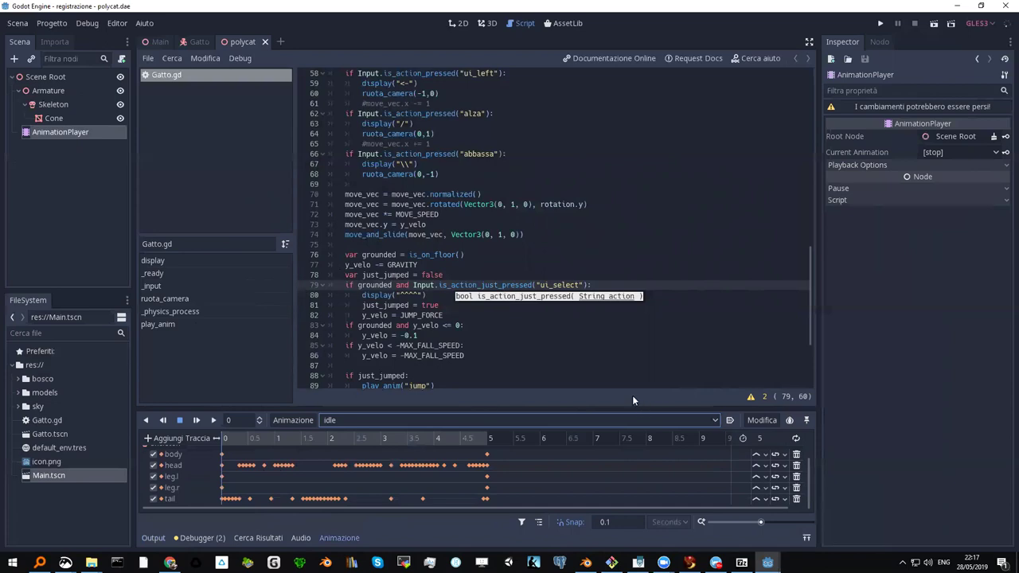
drag(616, 407, 609, 311)
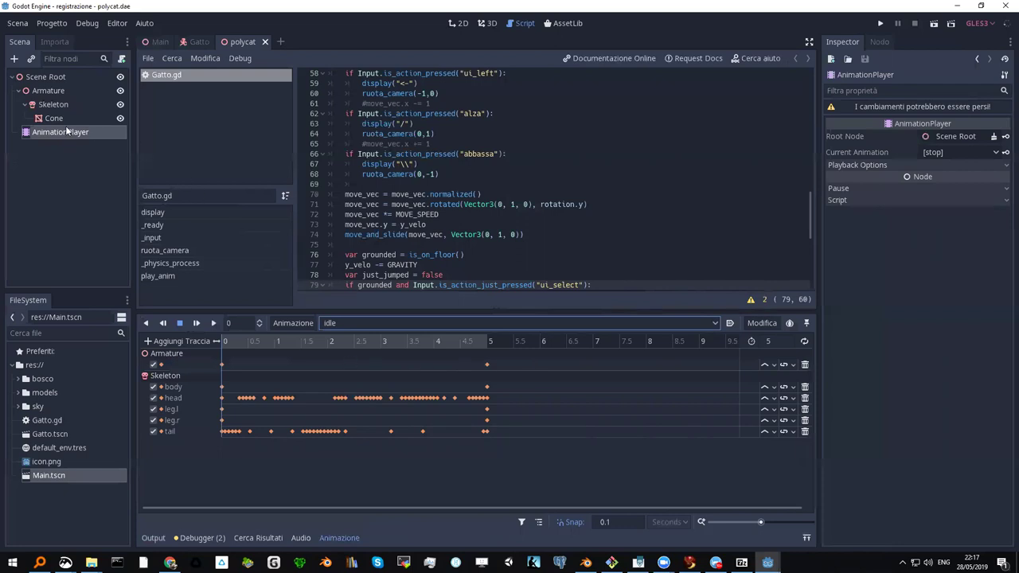
Step: Select Scene Root and orbit the 3D view around the cat model and its skeleton
double_click(60, 76)
scroll(298, 212, up, 2)
middle_drag(494, 219, 472, 229)
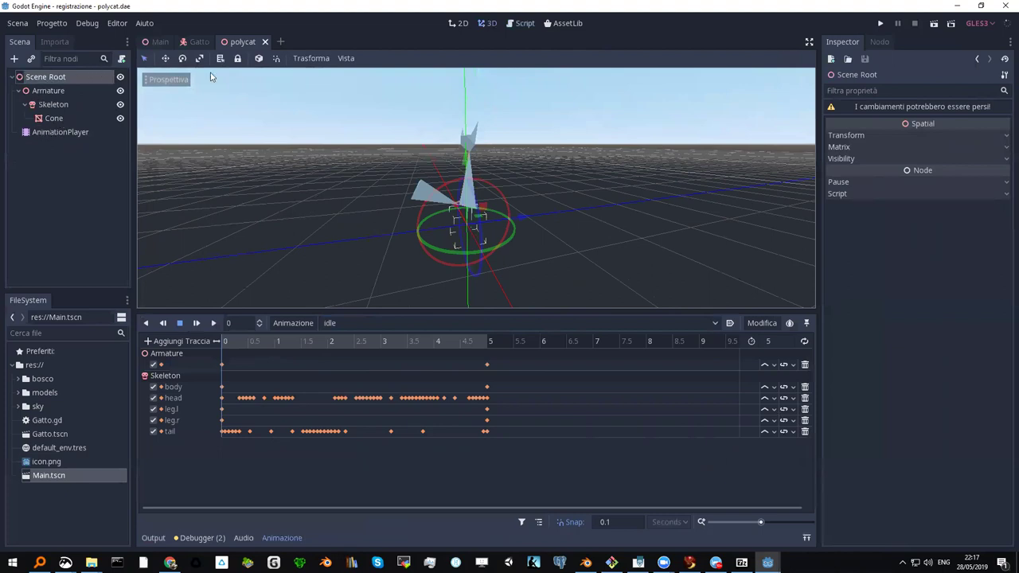
Step: Return to the Gatto scene, open Gatto.gd, and scroll up to the _ready function
click(199, 43)
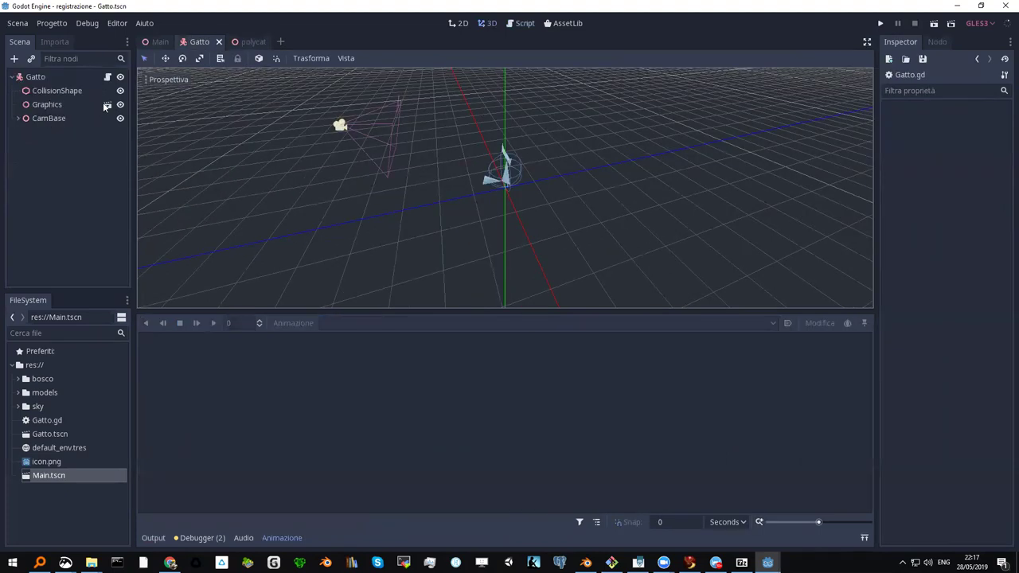
click(108, 77)
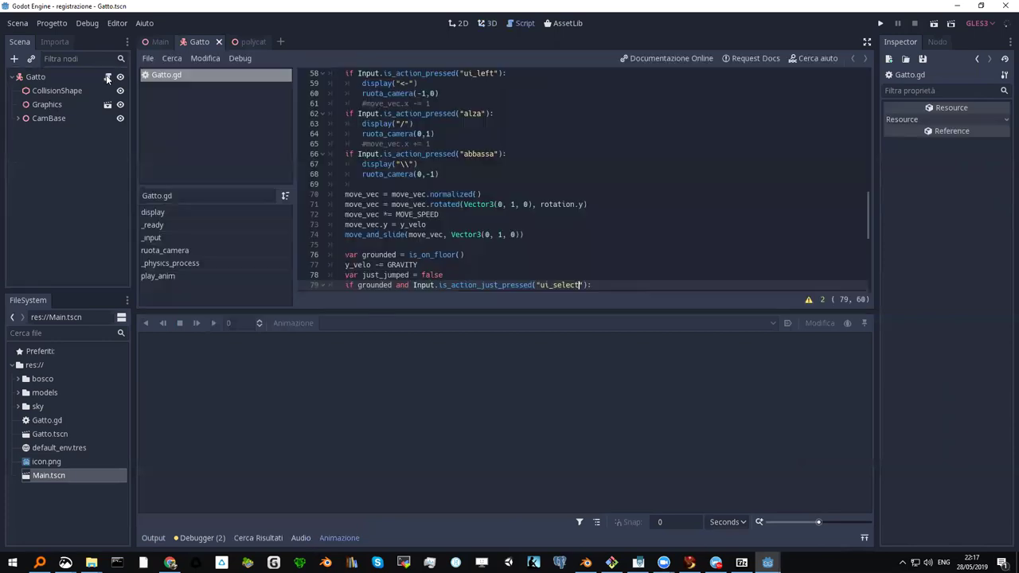
scroll(581, 179, up, 3)
scroll(581, 179, up, 3)
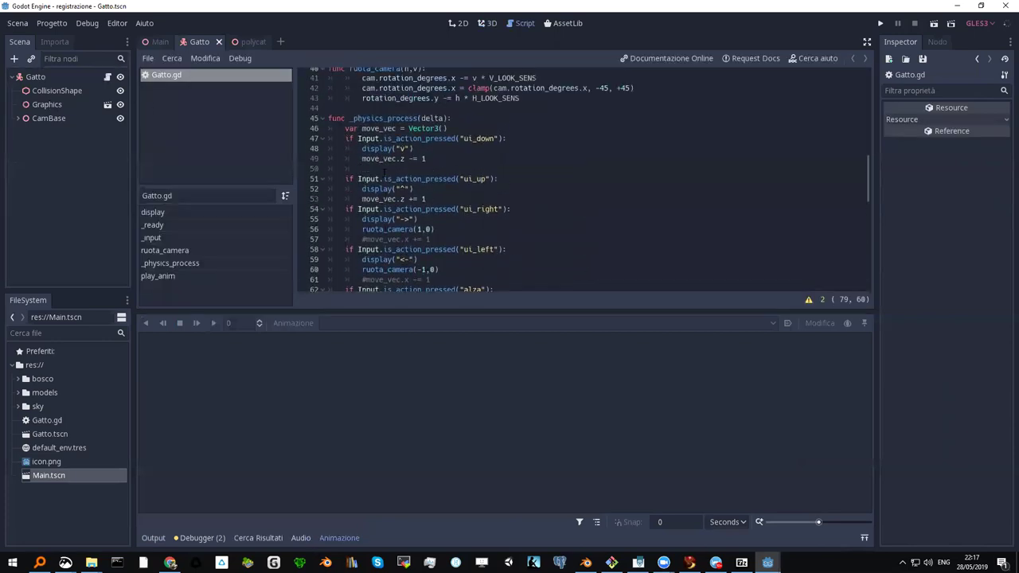
scroll(581, 179, up, 4)
scroll(386, 173, up, 2)
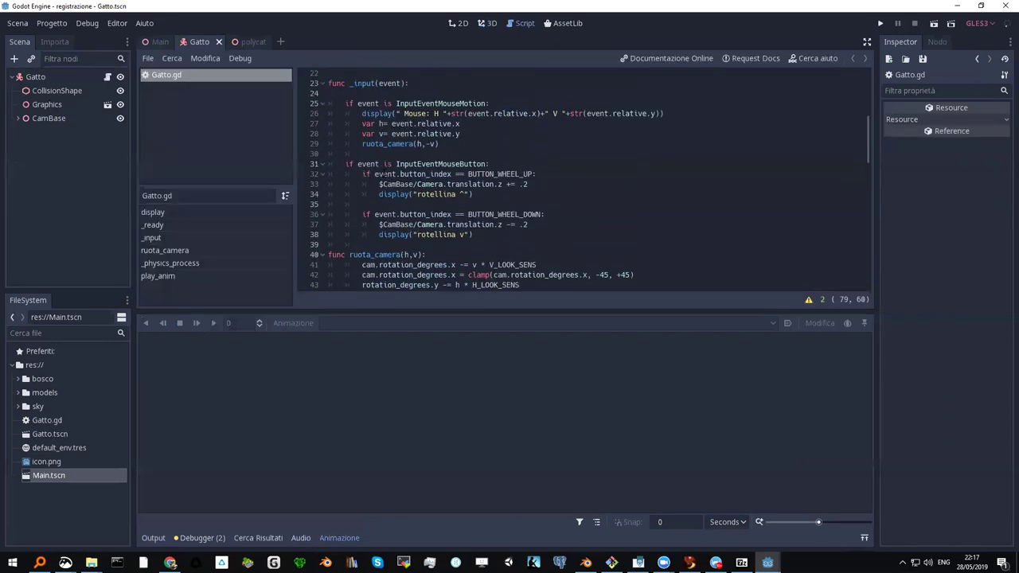
scroll(386, 173, up, 1)
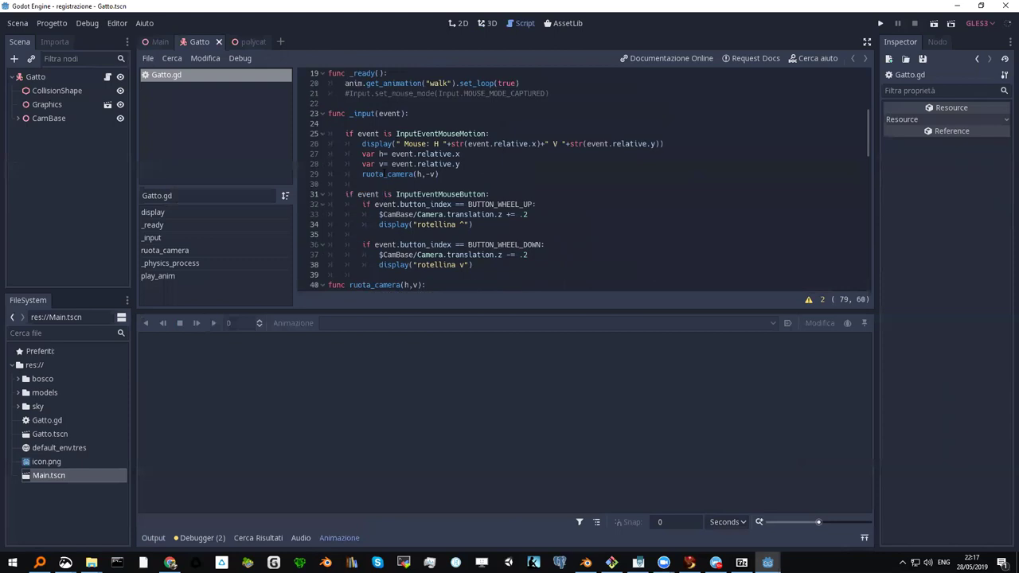
scroll(384, 107, up, 1)
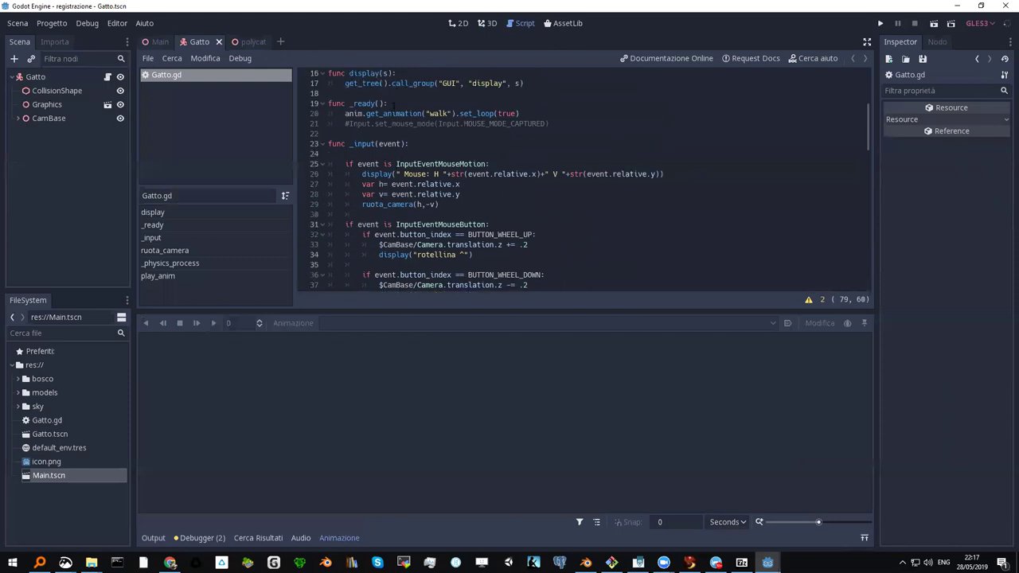
scroll(402, 120, up, 1)
scroll(402, 119, up, 1)
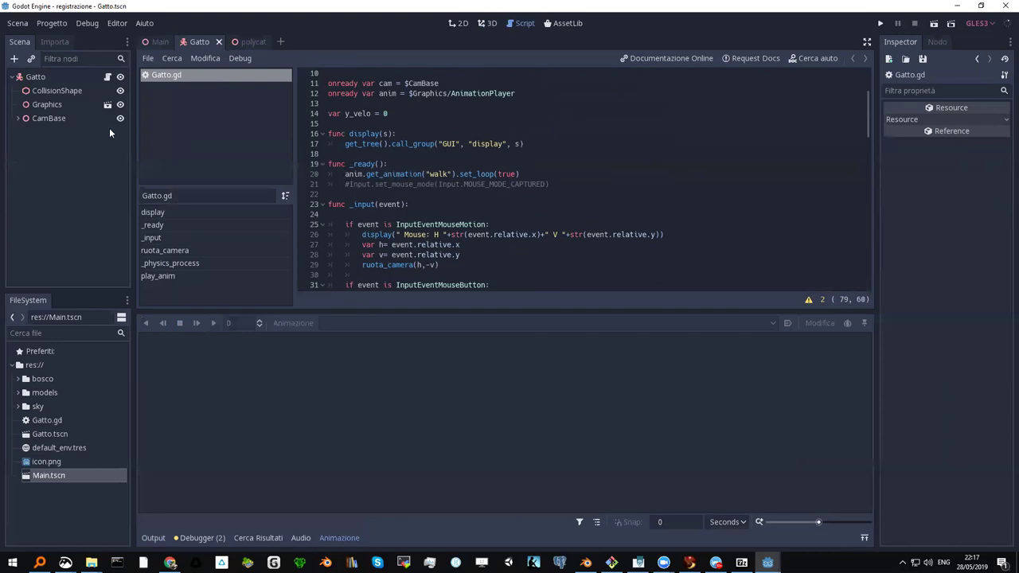
Step: Highlight walk, get_animation and set_loop in line 20's anim.get_animation("walk").set_loop(true)
double_click(442, 173)
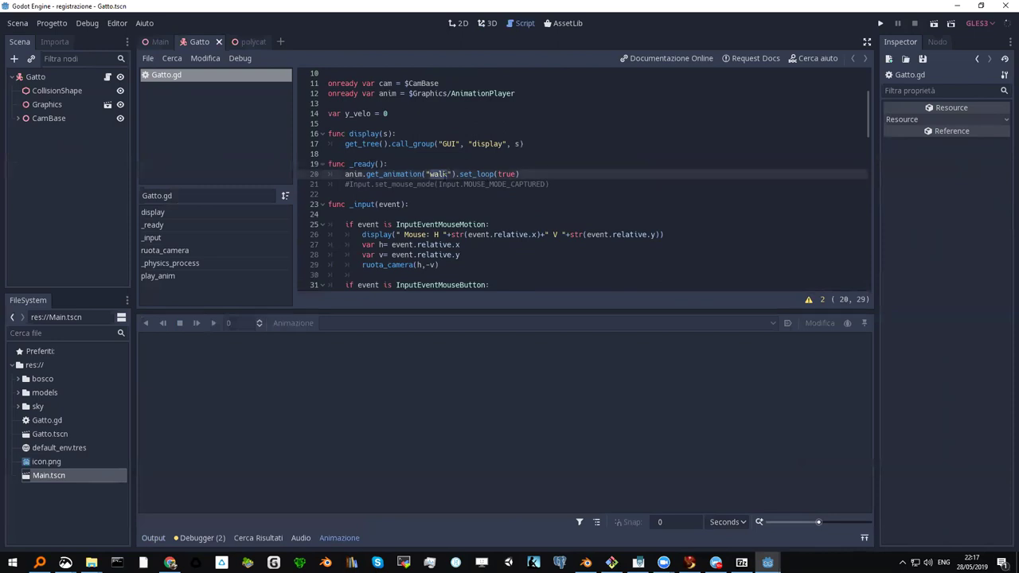
double_click(392, 174)
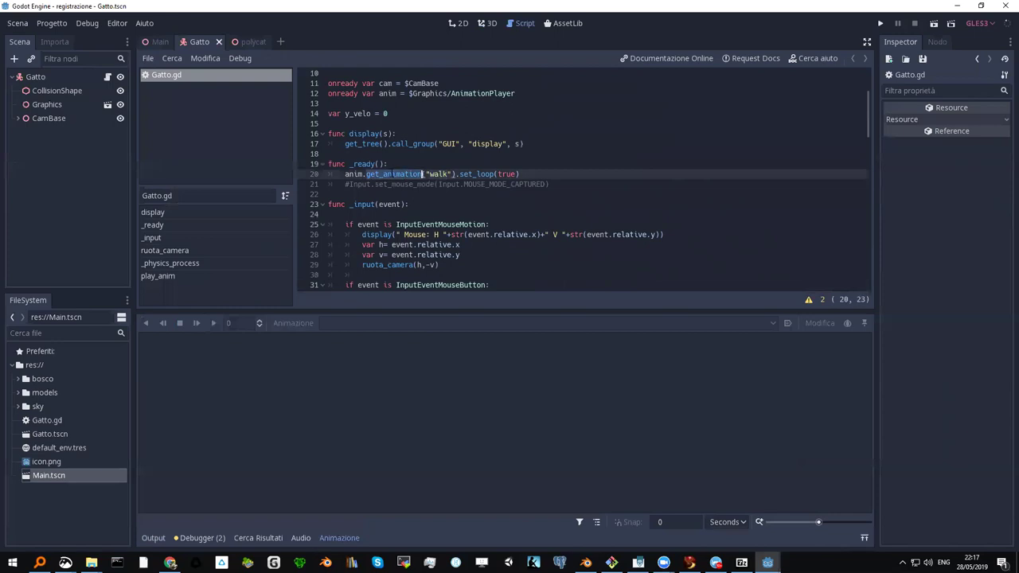
triple_click(422, 174)
double_click(422, 174)
double_click(438, 174)
triple_click(501, 173)
click(501, 174)
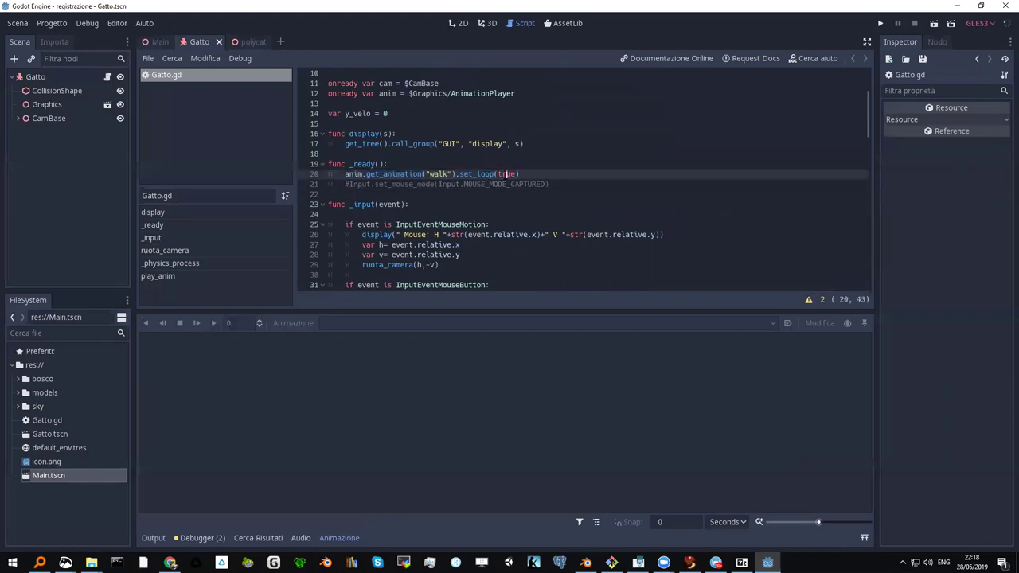
double_click(489, 174)
Step: Bring Chrome forward and load facebook.com by typing 'face' in the address bar
mouse_move(169, 563)
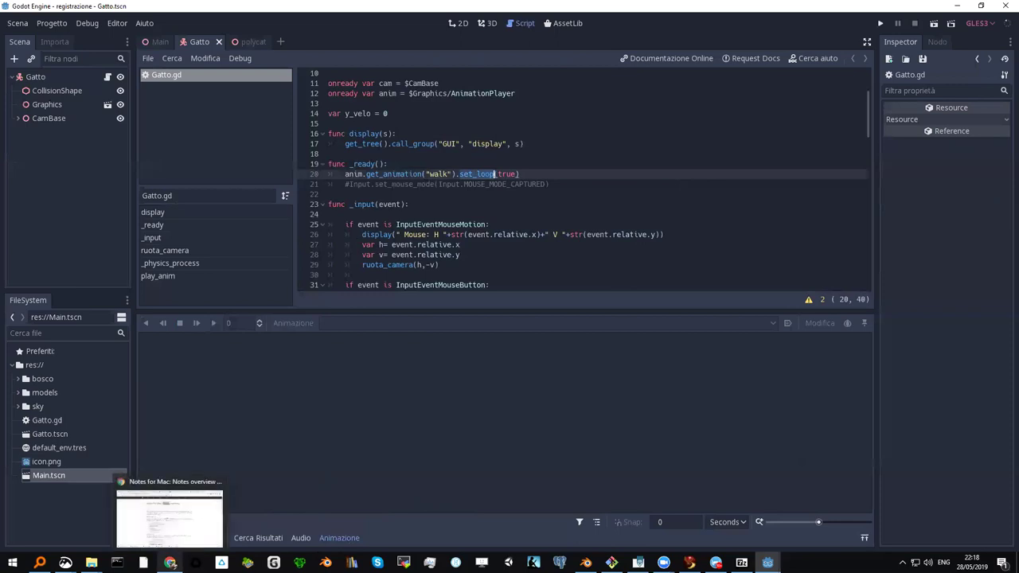
click(170, 517)
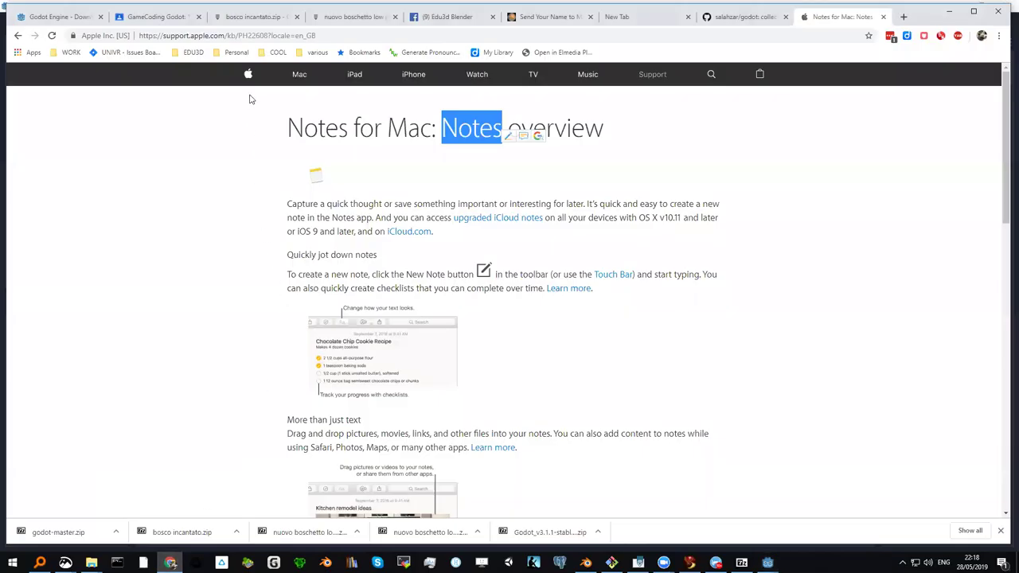
click(238, 34)
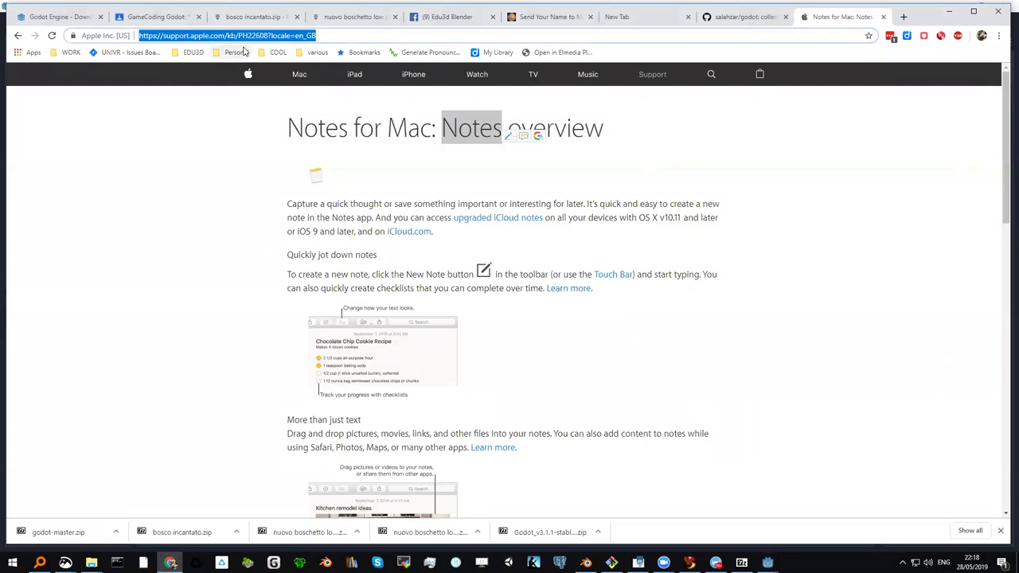
text(face)
key(Return)
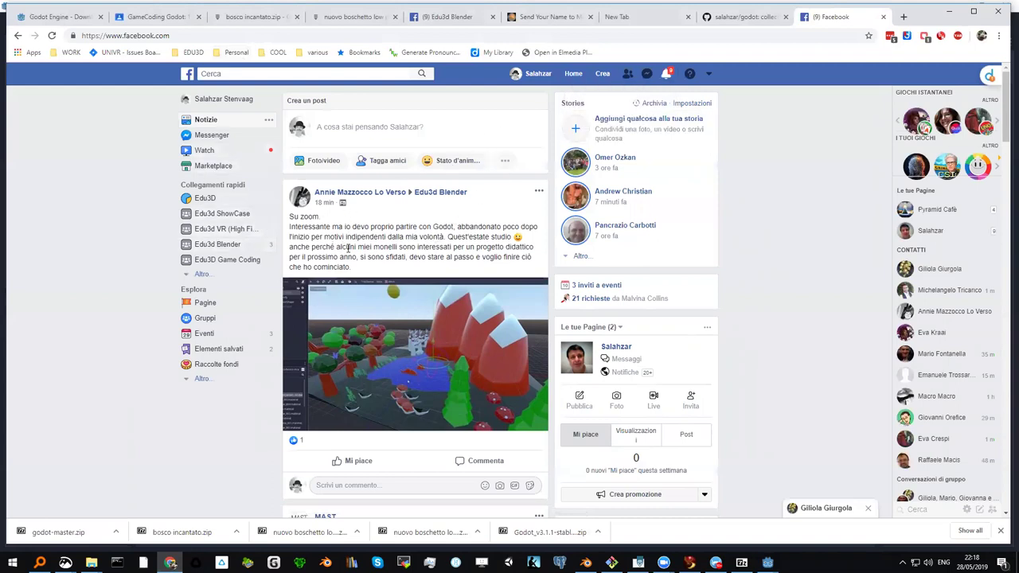
Step: Open the Edu3D Game Coding group and scroll down to the post with the attachment
scroll(346, 251, down, 2)
scroll(303, 238, up, 2)
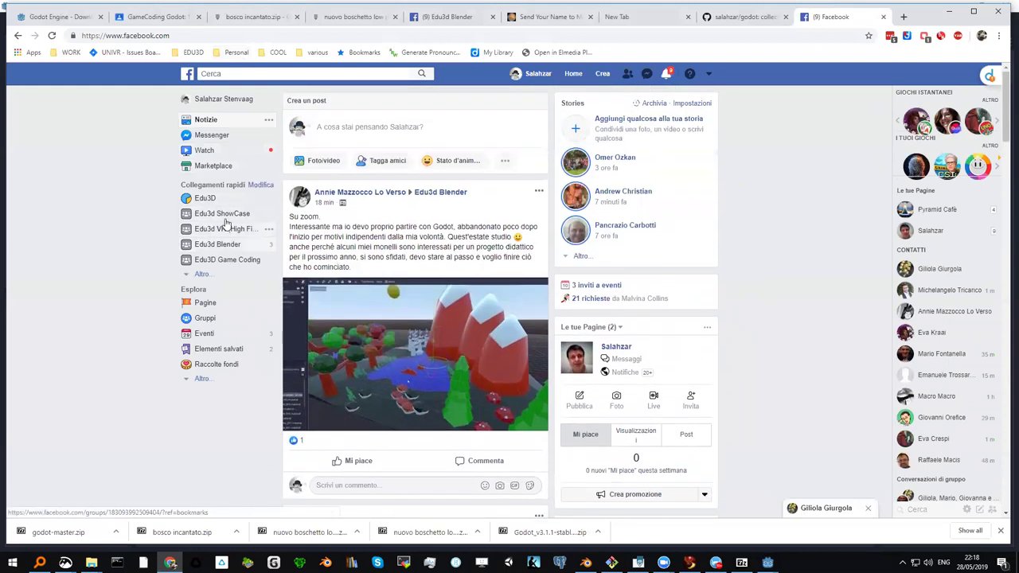
click(218, 263)
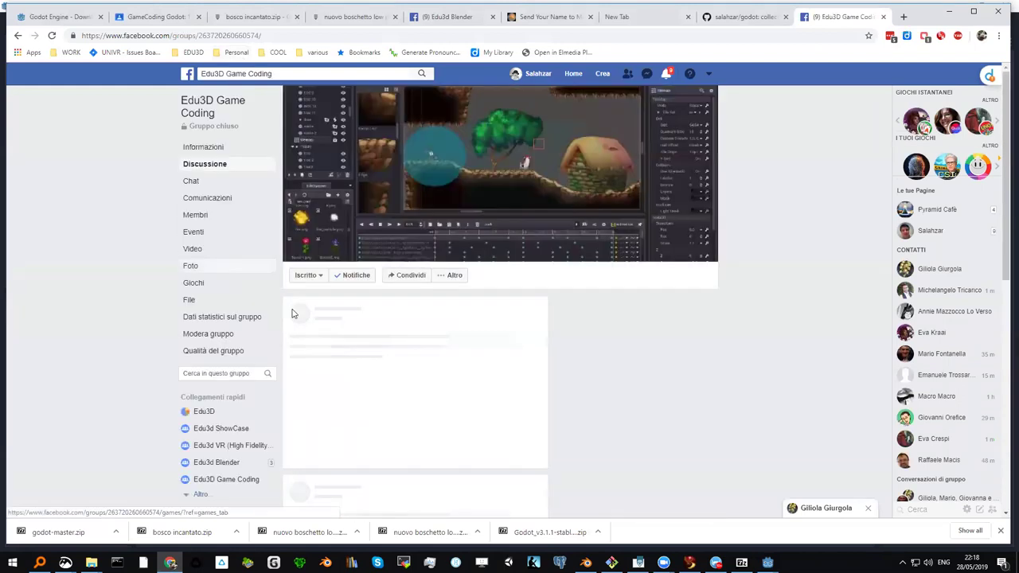
scroll(332, 311, down, 2)
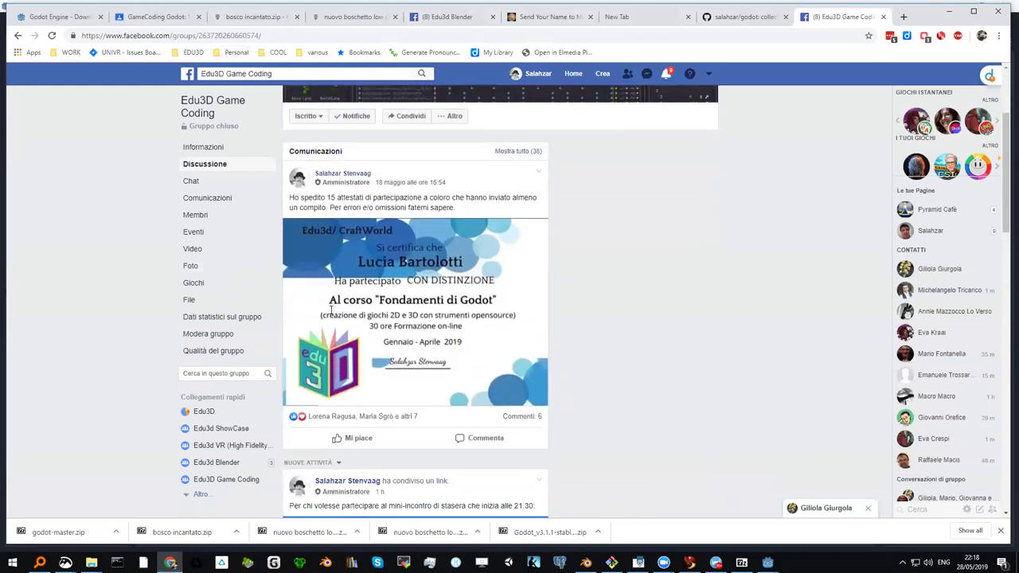
scroll(331, 310, down, 3)
scroll(331, 310, down, 2)
scroll(328, 311, down, 2)
scroll(328, 311, down, 2)
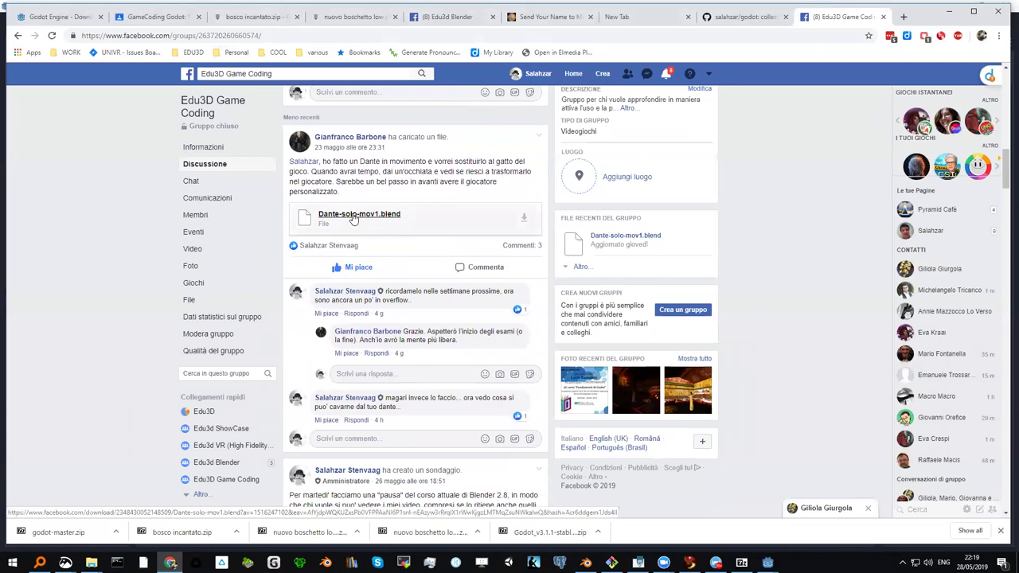
Step: Download Dante-solo-mov1.blend and show it in its Download folder
click(353, 220)
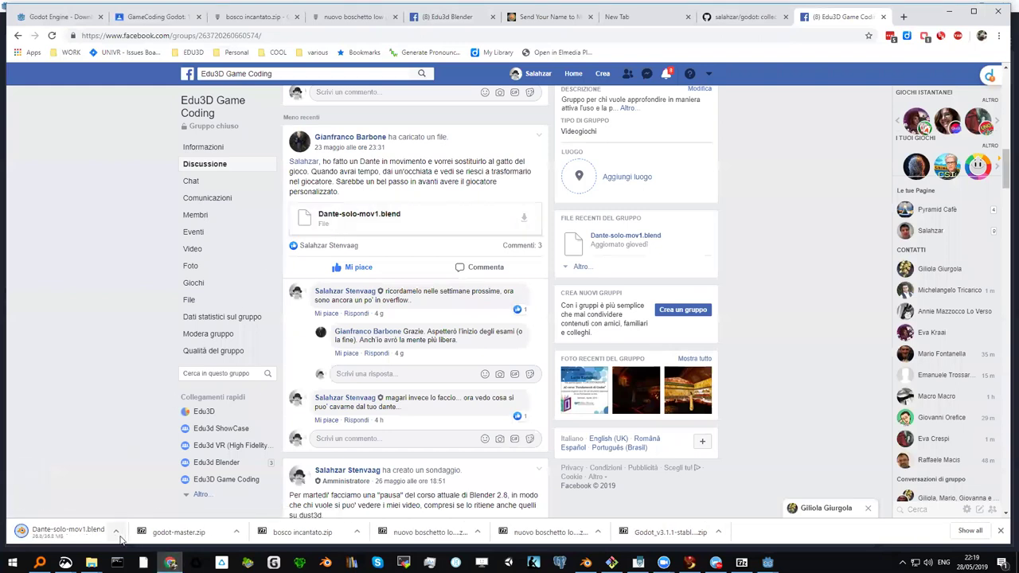
click(117, 531)
click(155, 495)
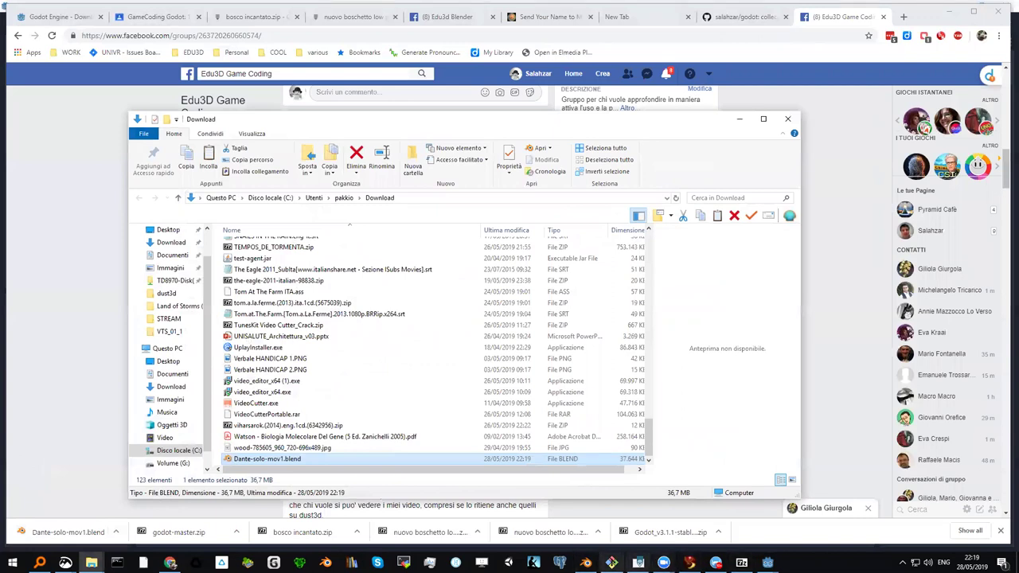
Step: Drag Dante-solo-mov1.blend from Explorer into Blender's 3D view and choose Open
click(586, 562)
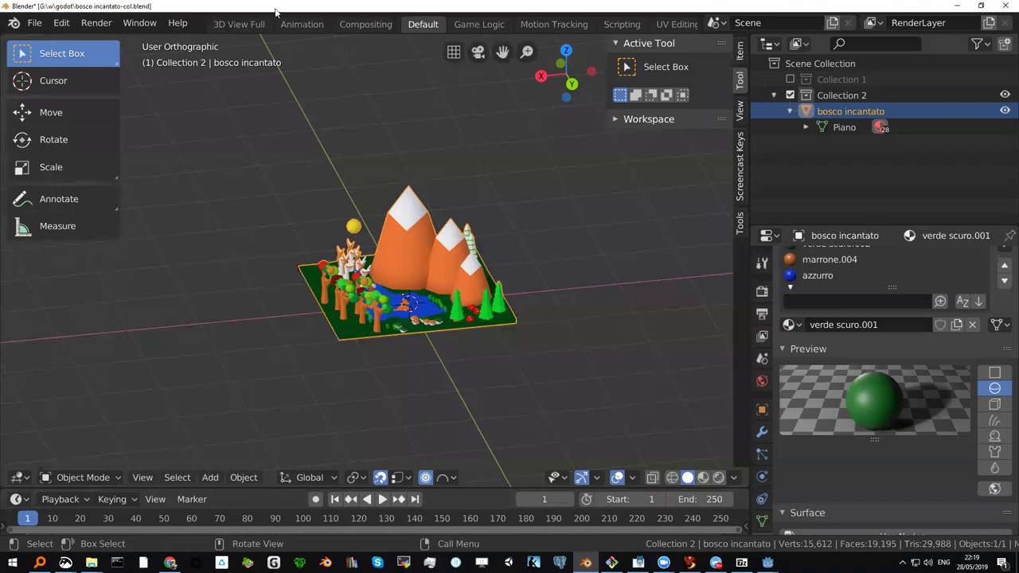
double_click(573, 10)
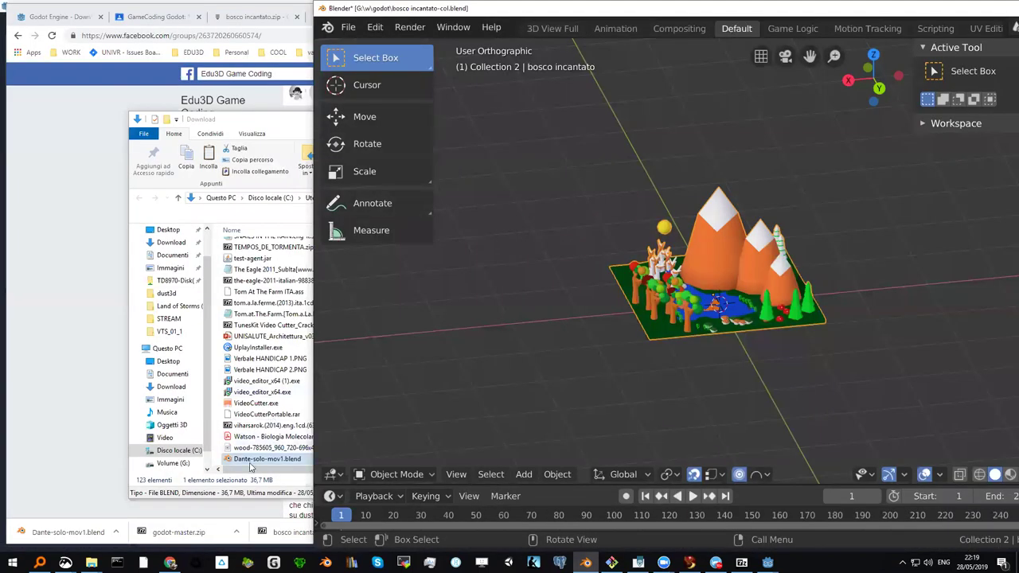
drag(246, 466, 404, 442)
drag(545, 325, 545, 323)
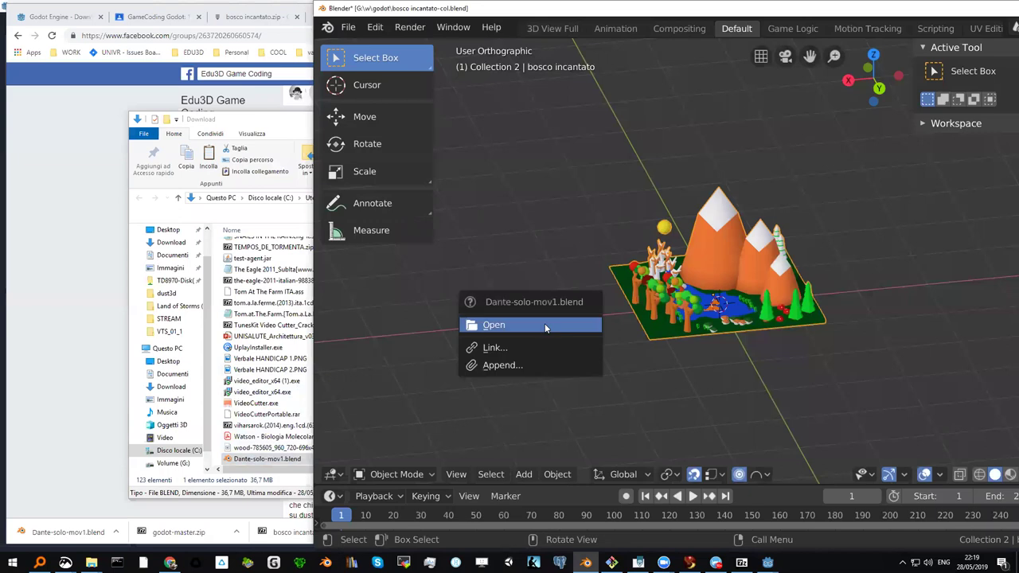
click(514, 328)
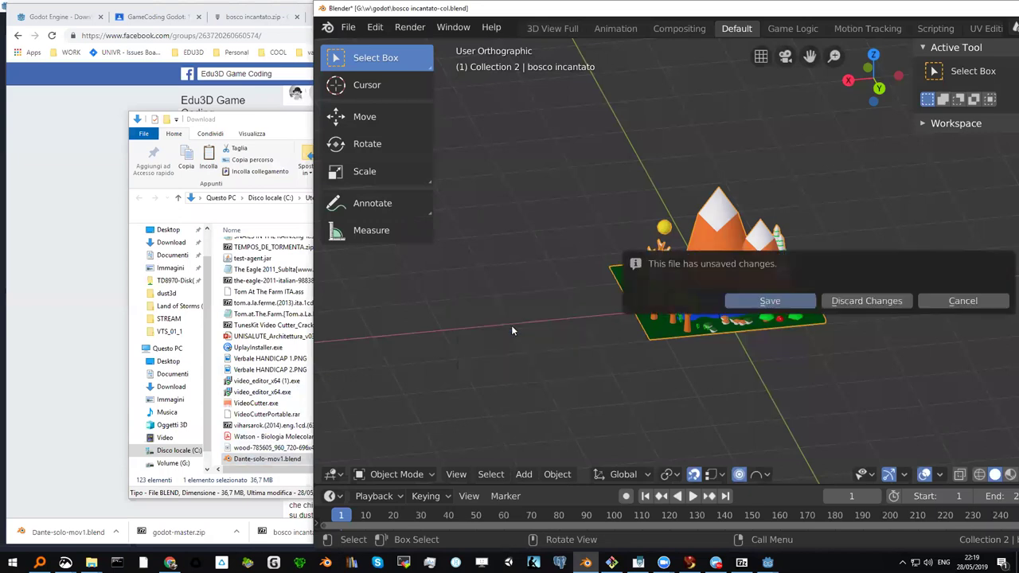
Step: Discard the forest scene's changes, maximize Blender, and play and scrub Dante's walk animation
click(847, 302)
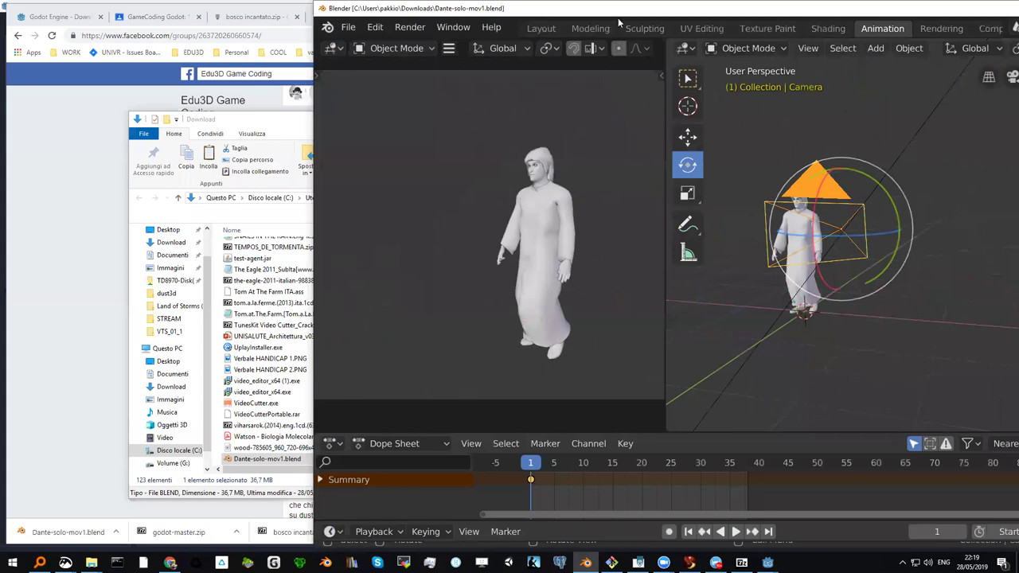
double_click(617, 18)
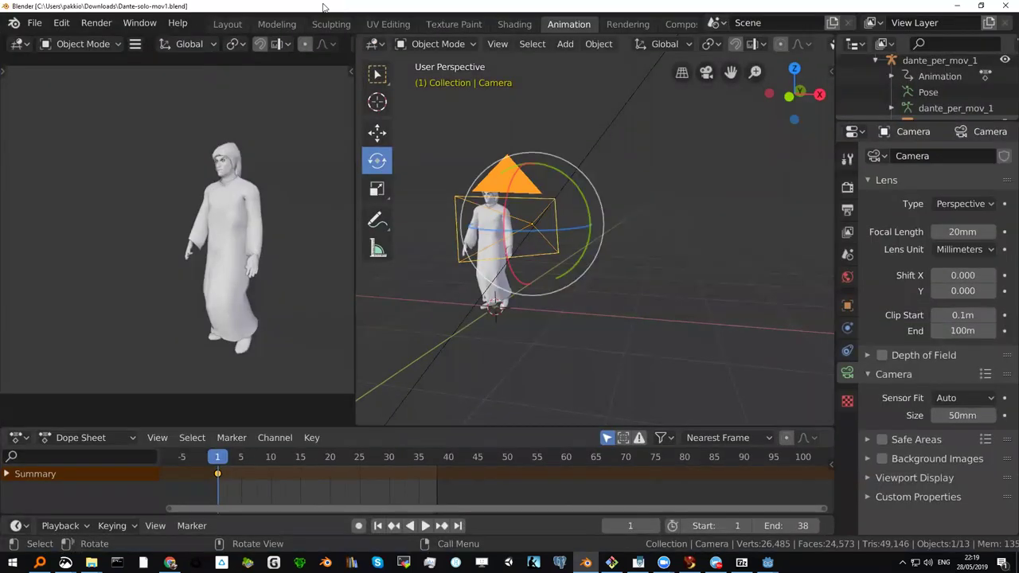
scroll(505, 203, down, 3)
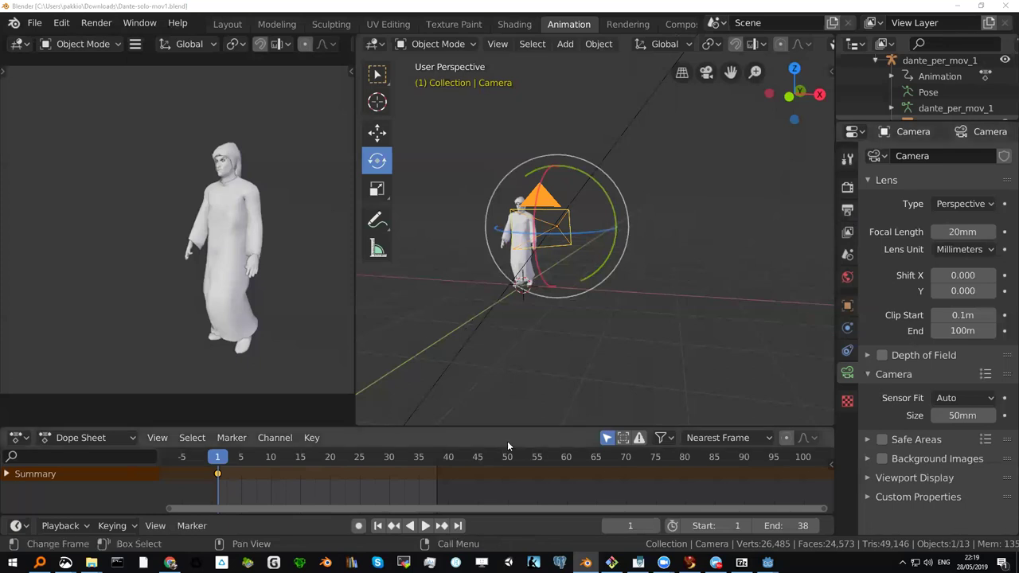
click(250, 489)
key(space)
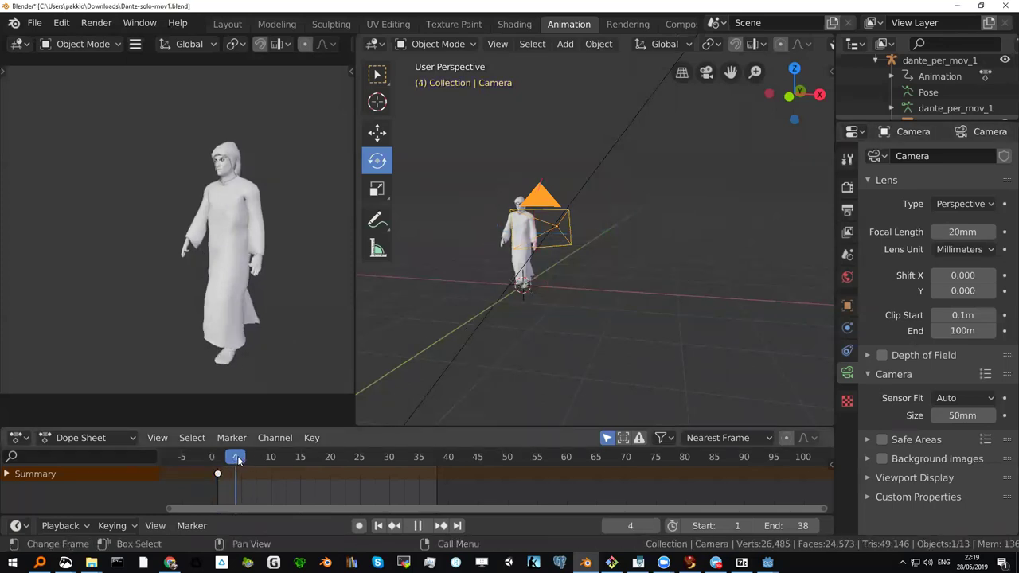
mouse_move(390, 464)
mouse_down()
mouse_move(402, 467)
mouse_move(232, 468)
mouse_move(437, 464)
mouse_up()
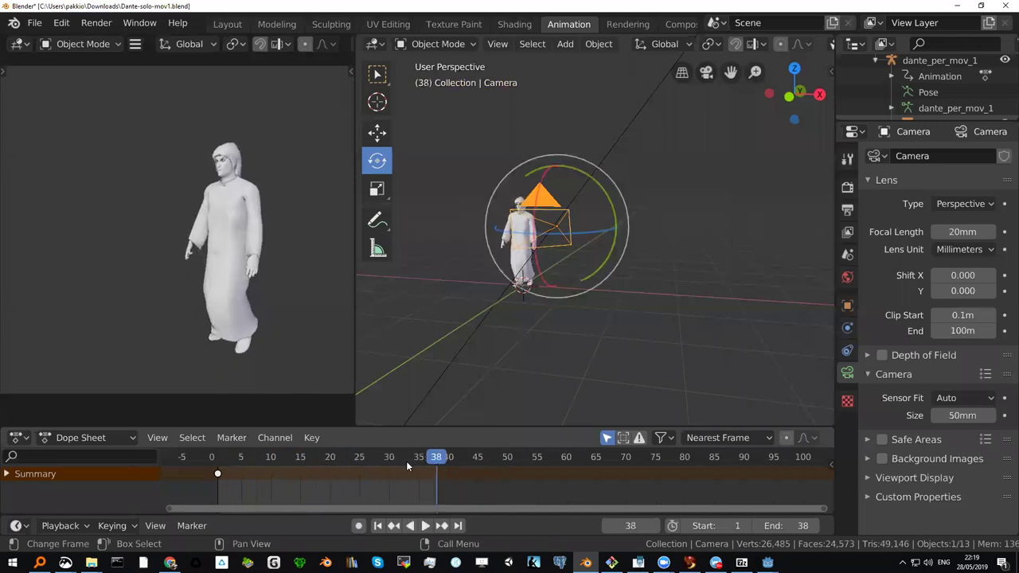
click(427, 527)
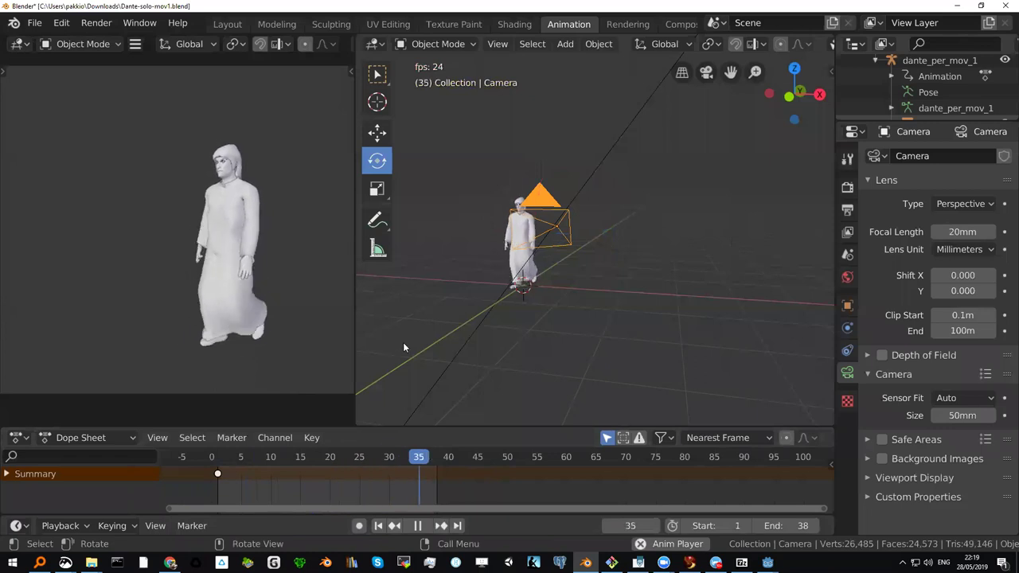
Step: Switch to Rendered shading, orbit the walking figure, pause at frame 32, and select Dante's mesh
scroll(796, 46, down, 5)
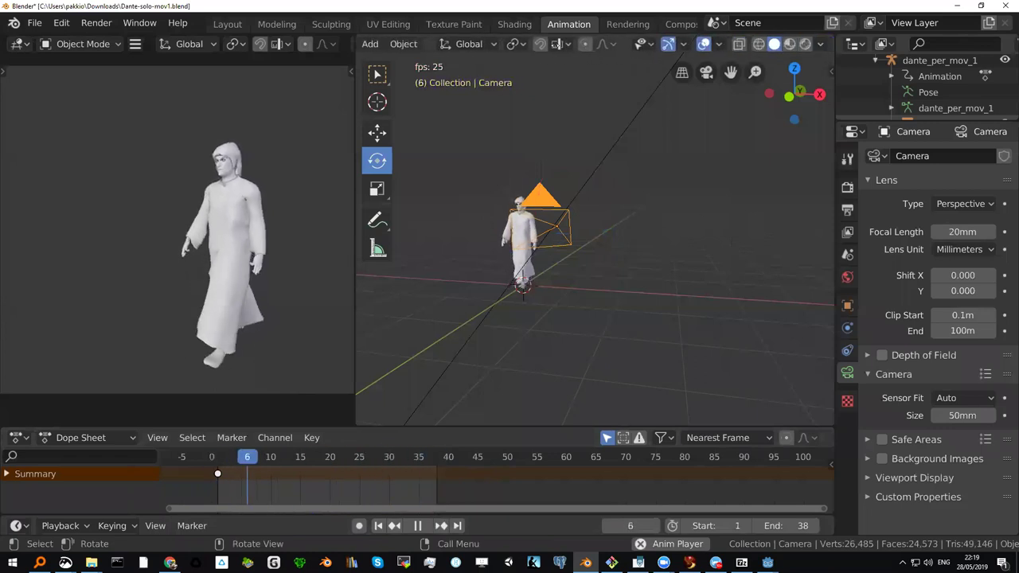
click(804, 43)
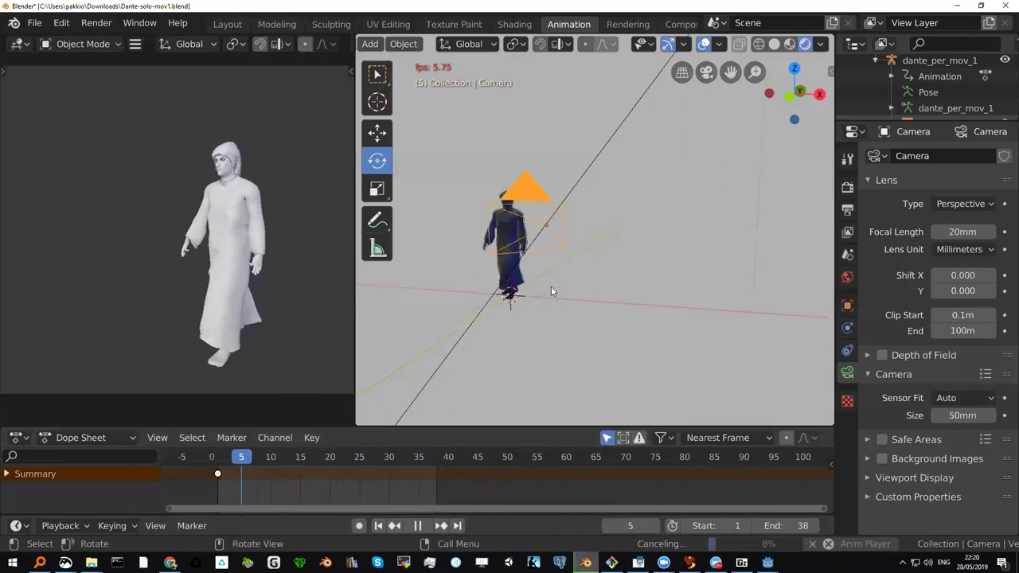
scroll(551, 292, up, 4)
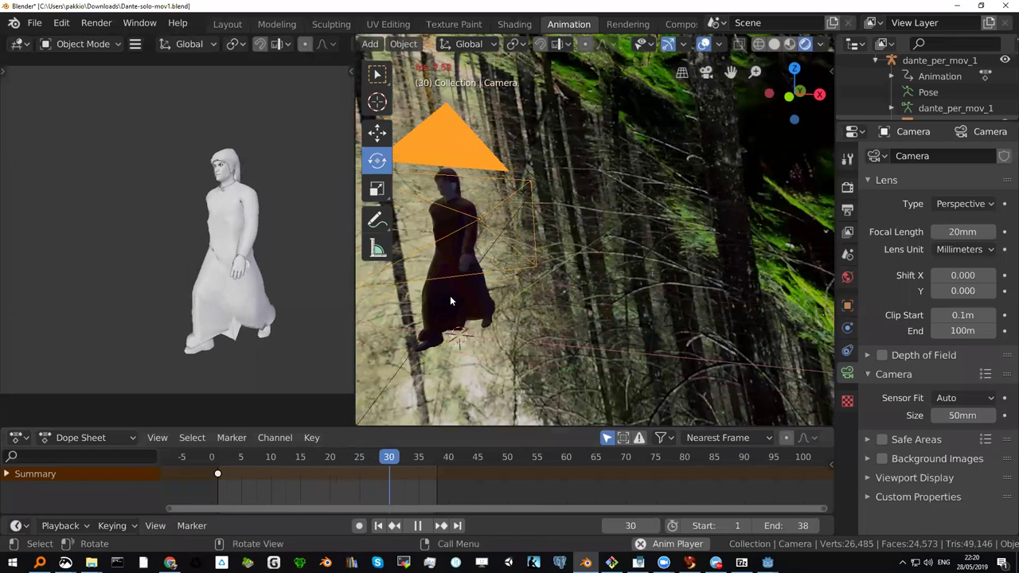
middle_drag(450, 301, 449, 301)
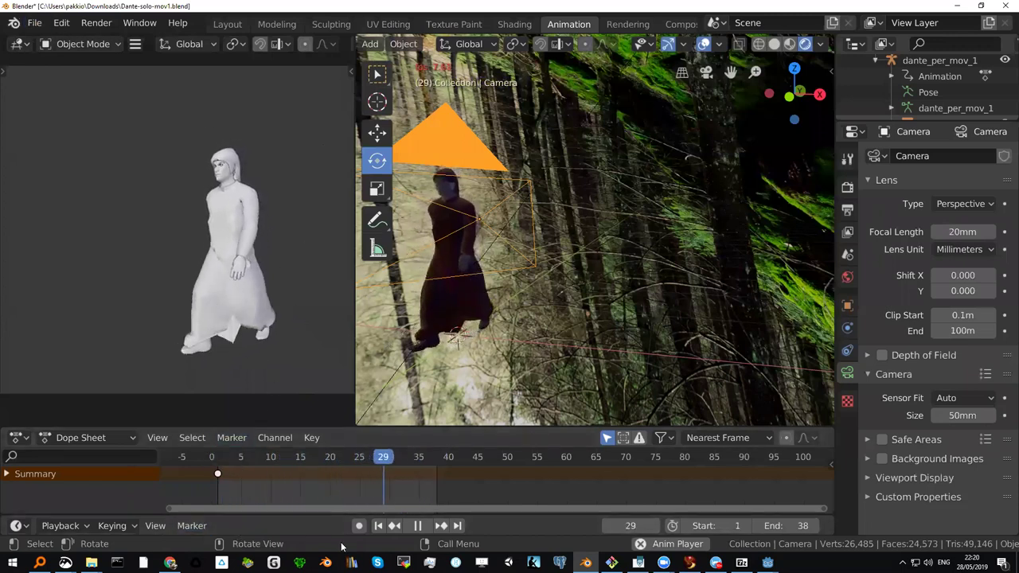
click(417, 525)
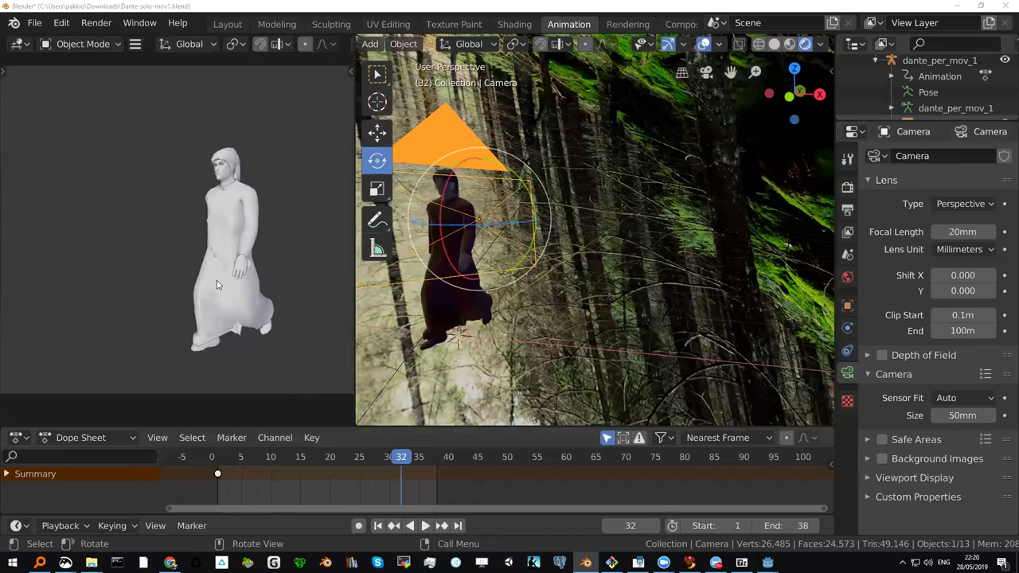
scroll(210, 299, up, 2)
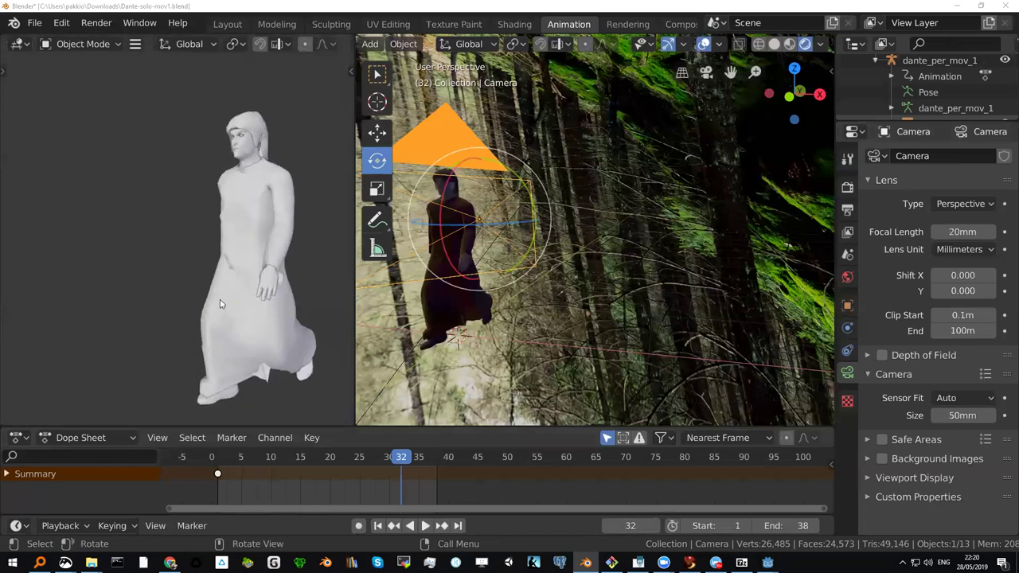
middle_drag(221, 303, 216, 302)
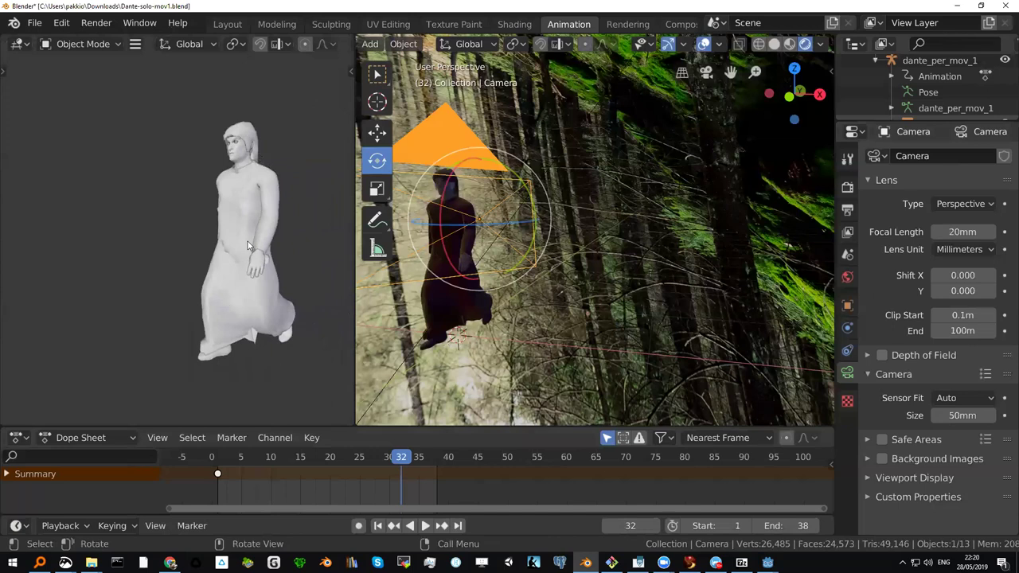
click(247, 242)
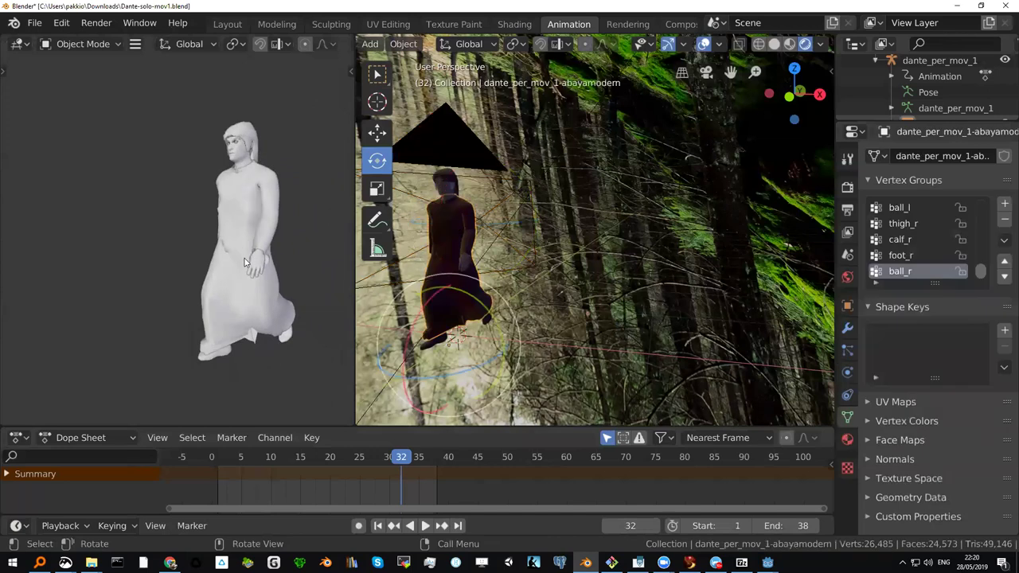
Step: Orbit the left viewport around the Dante character, swinging from front to side
mouse_move(236, 271)
middle_down()
mouse_move(250, 254)
mouse_move(177, 280)
mouse_move(216, 276)
middle_up()
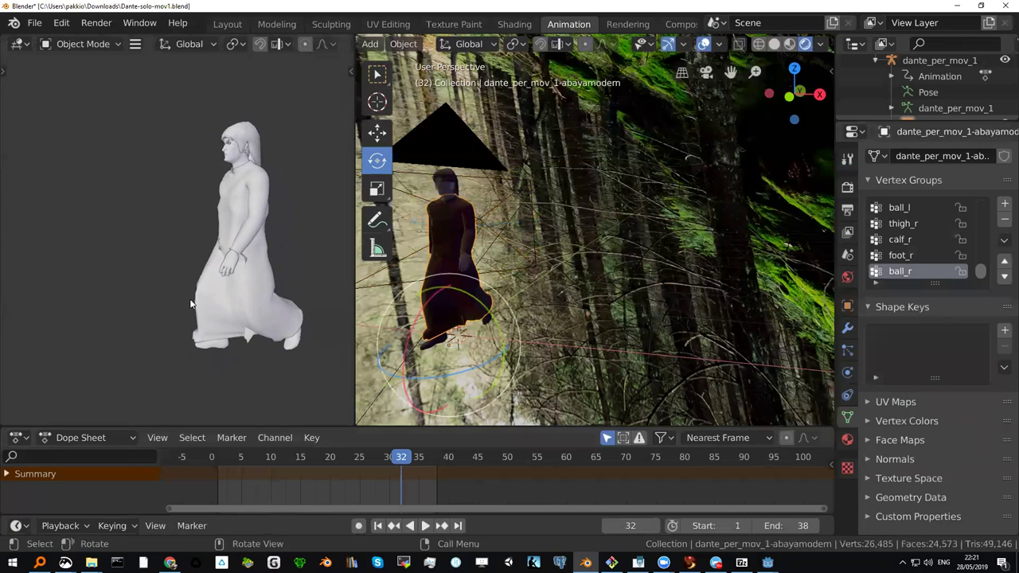
mouse_move(211, 312)
middle_down()
mouse_move(151, 307)
mouse_move(240, 309)
middle_up()
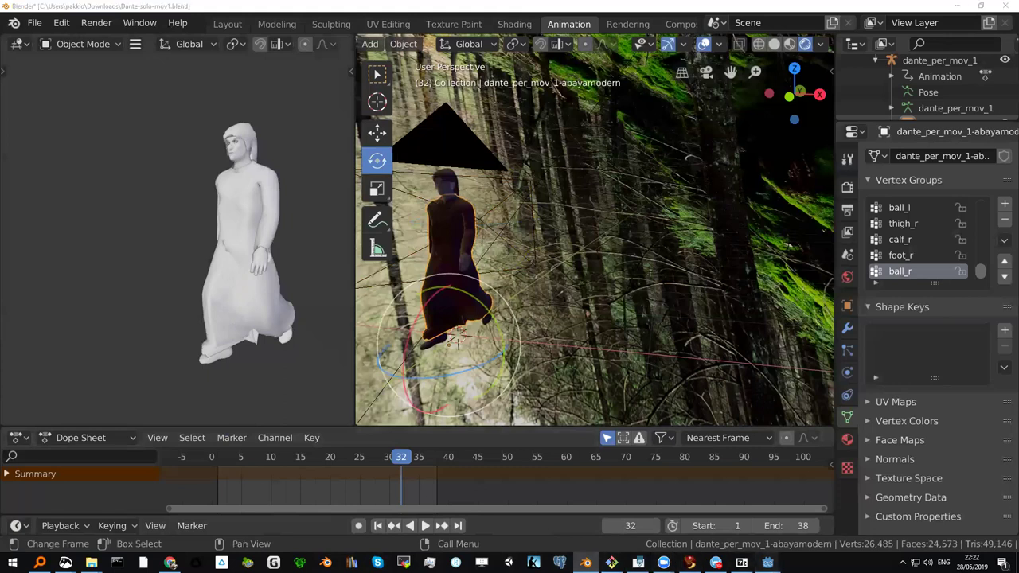
Step: Bring Godot forward, switch to the Main scene, and run the project
mouse_move(767, 563)
click(893, 518)
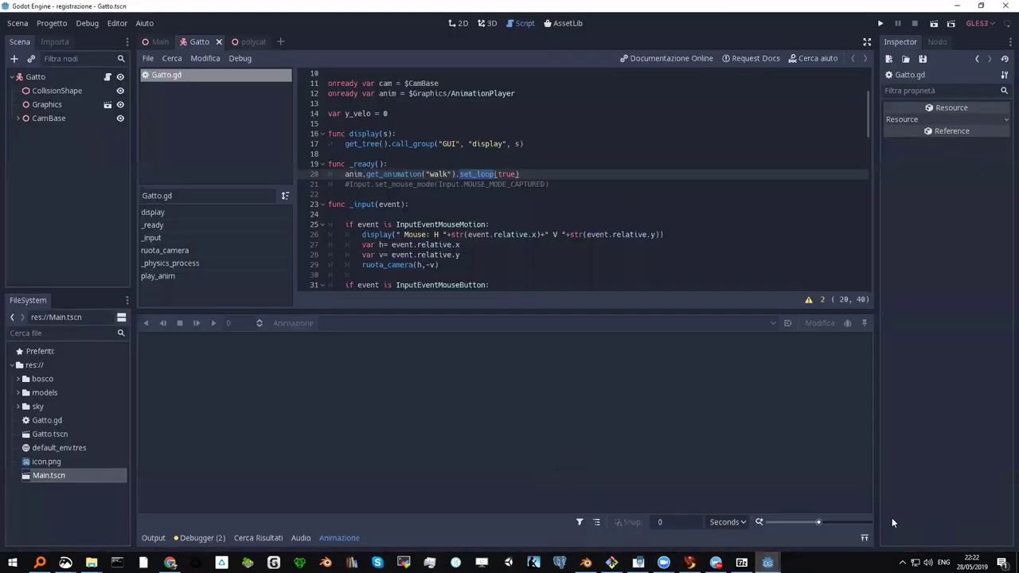
click(156, 42)
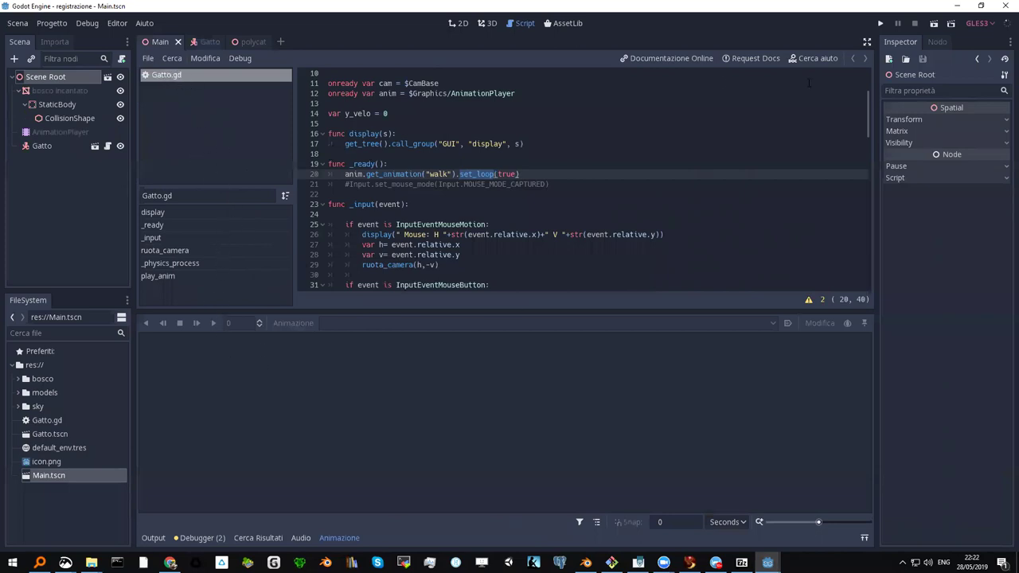
click(881, 24)
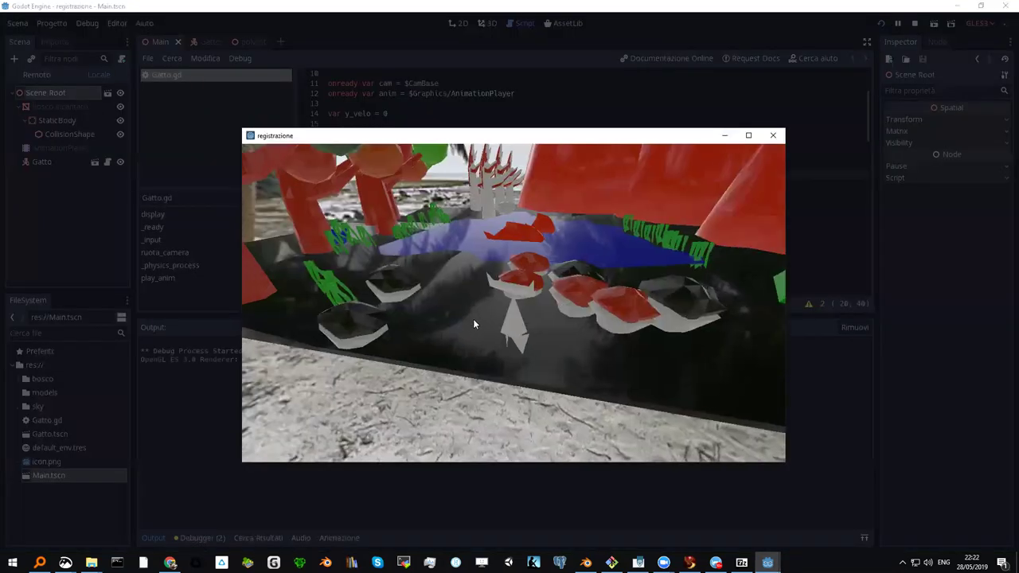
Step: Walk the cat forward past the water toward the mushrooms and into the red cones
key(Left)
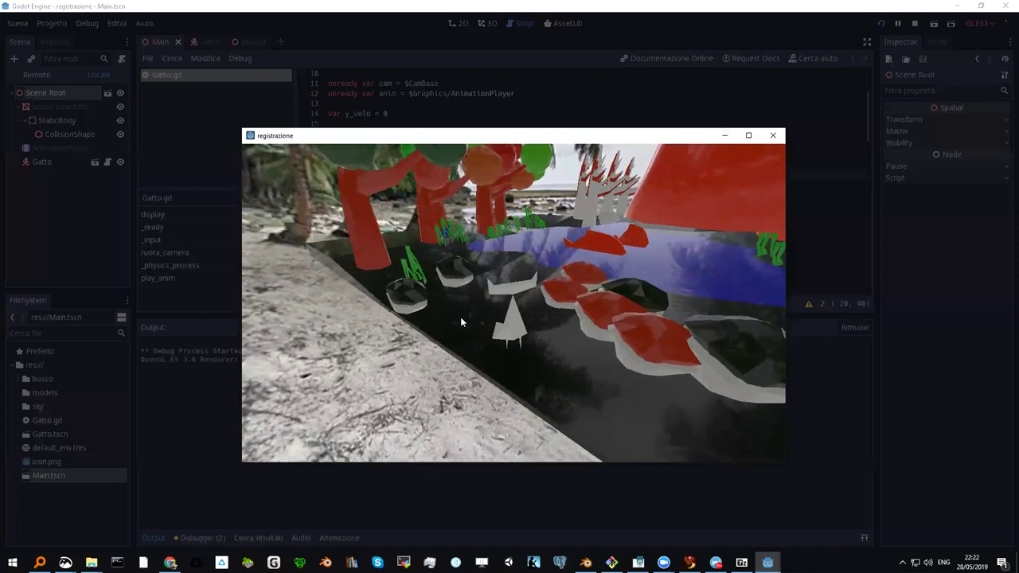
key(Left)
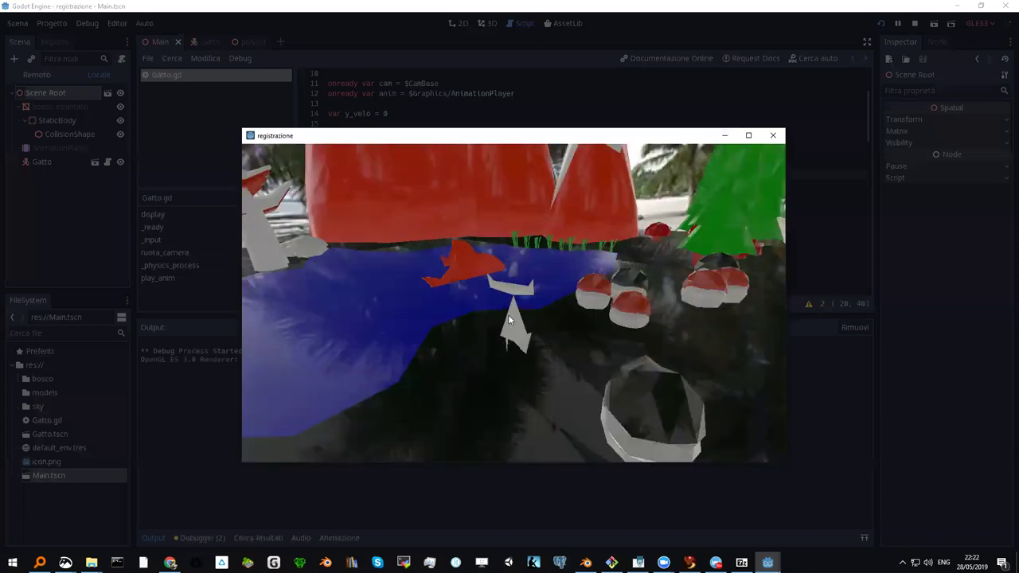
key(Up)
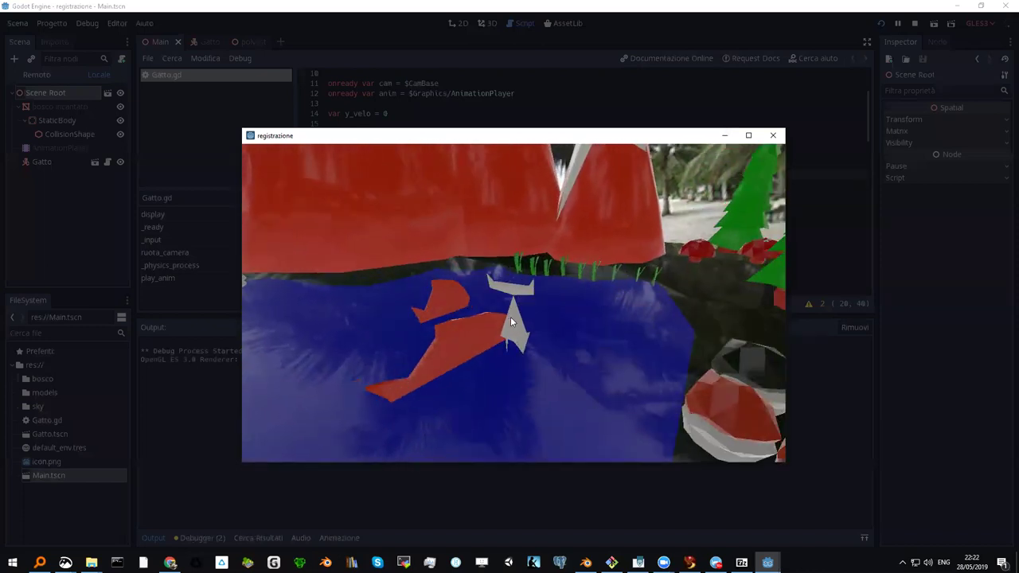
key(Left)
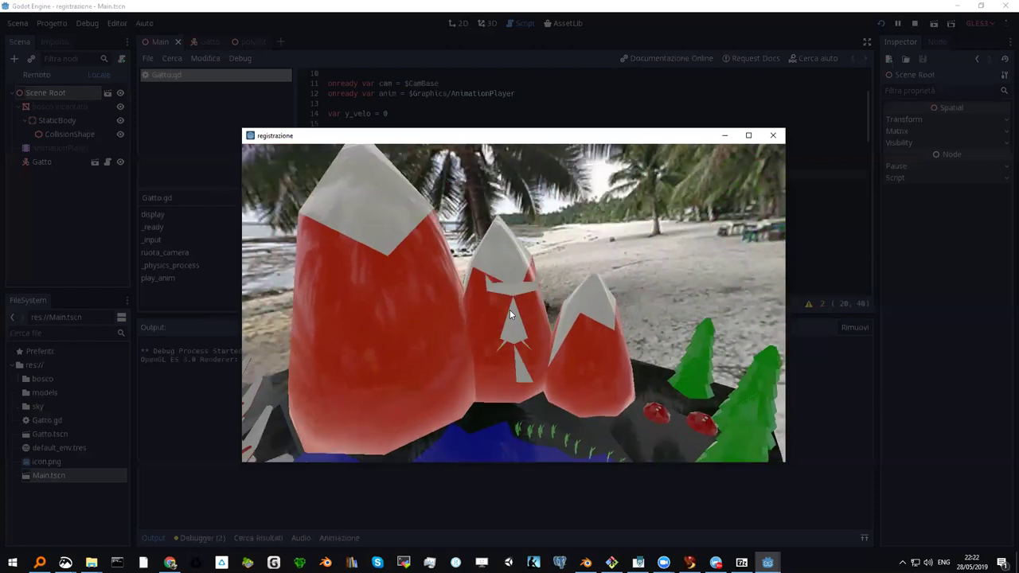
key(Up)
key(Right)
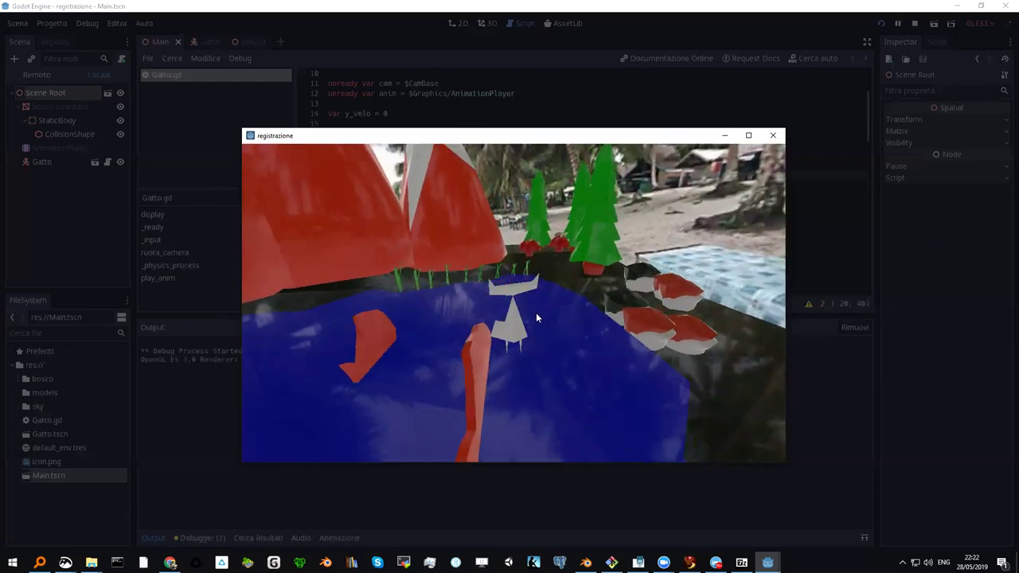
key(Up)
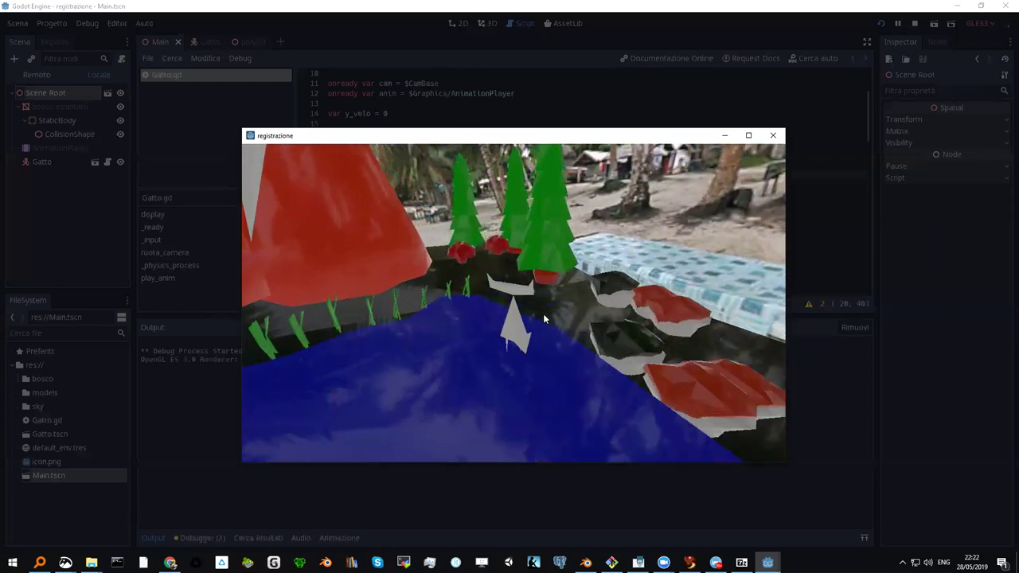
key(Right)
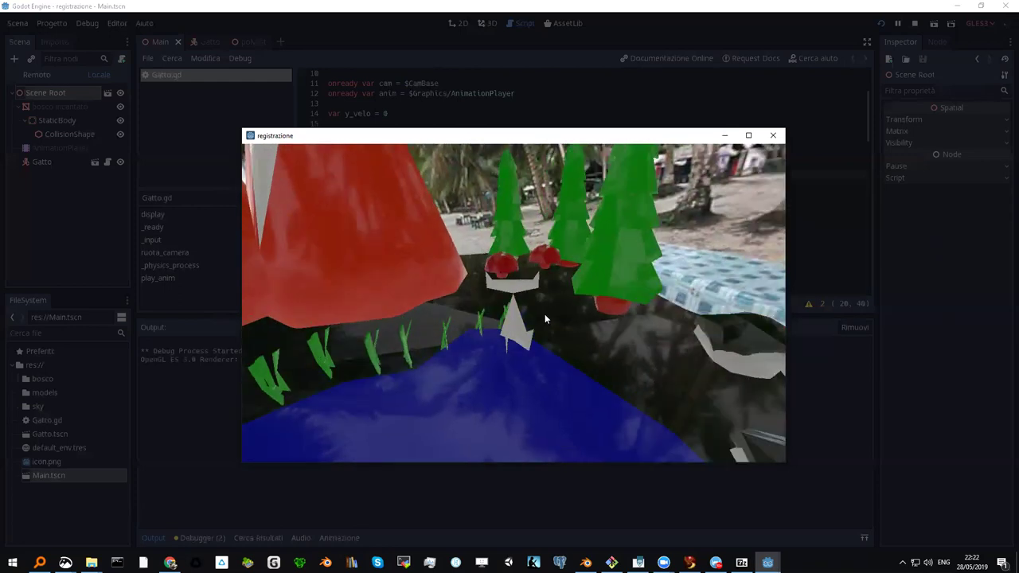
key(Up)
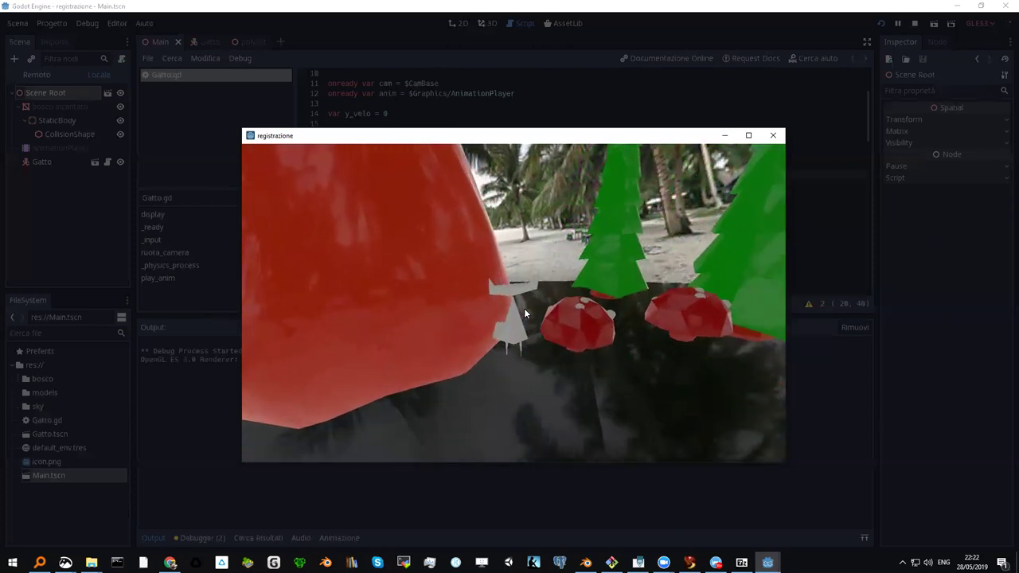
key(Right)
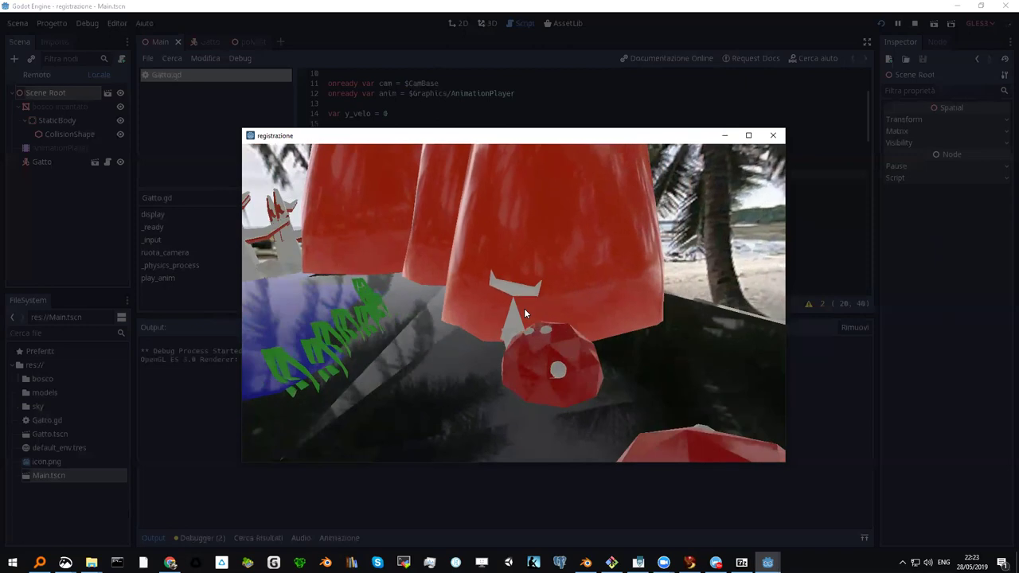
key(Up)
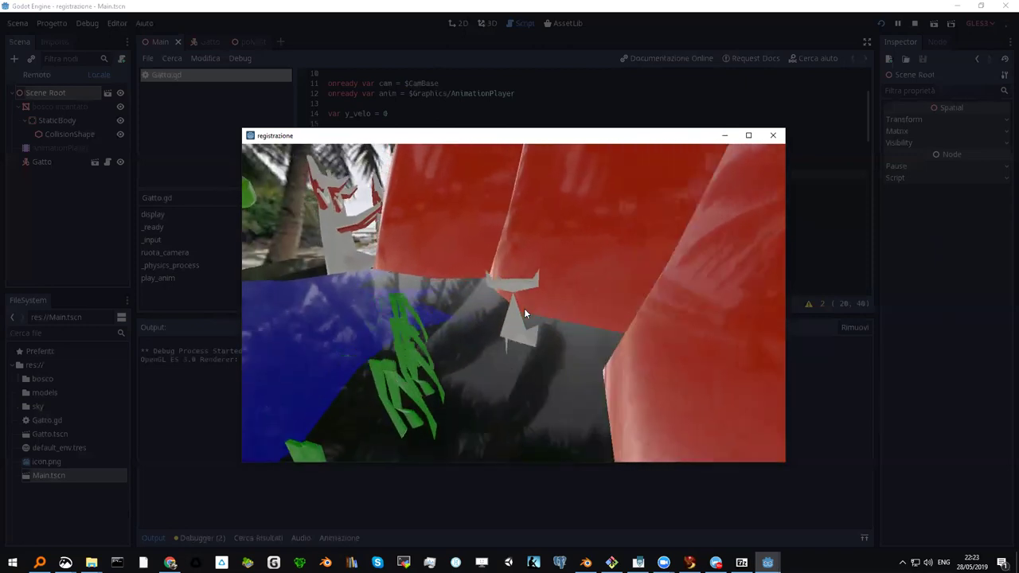
Step: Turn the cat around among the red cones to face the beach and lake
key(Left)
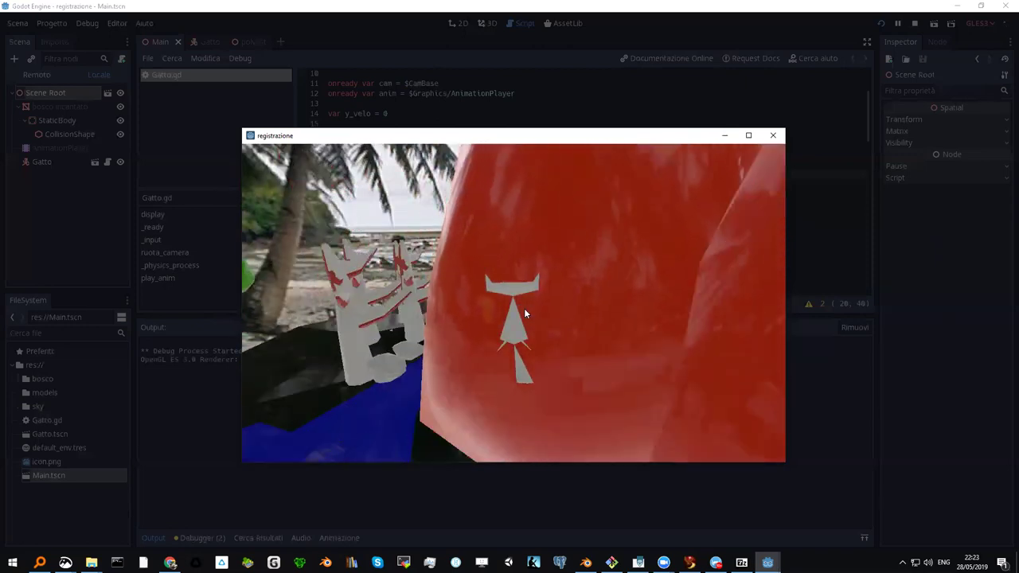
key(Left)
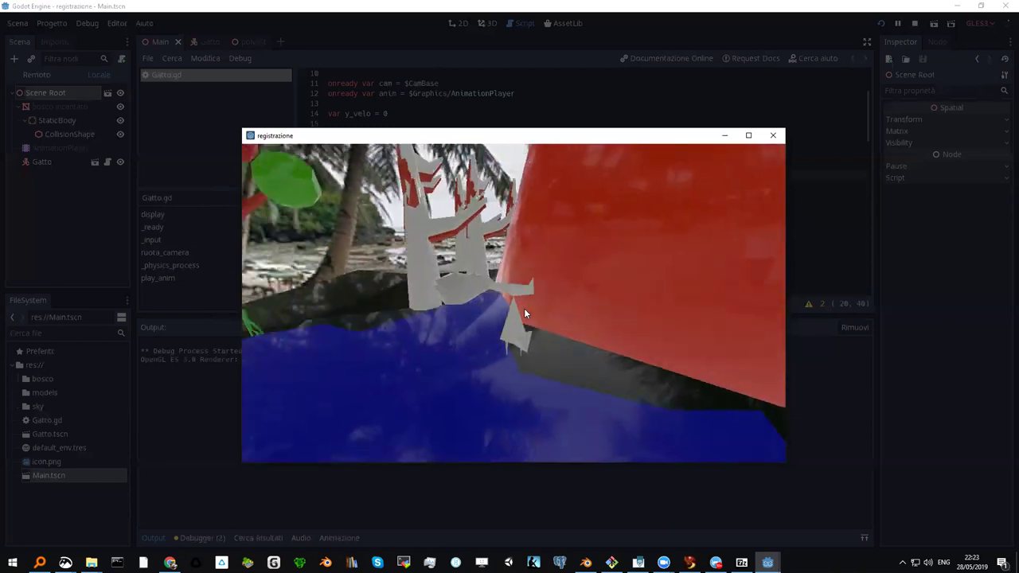
key(Left)
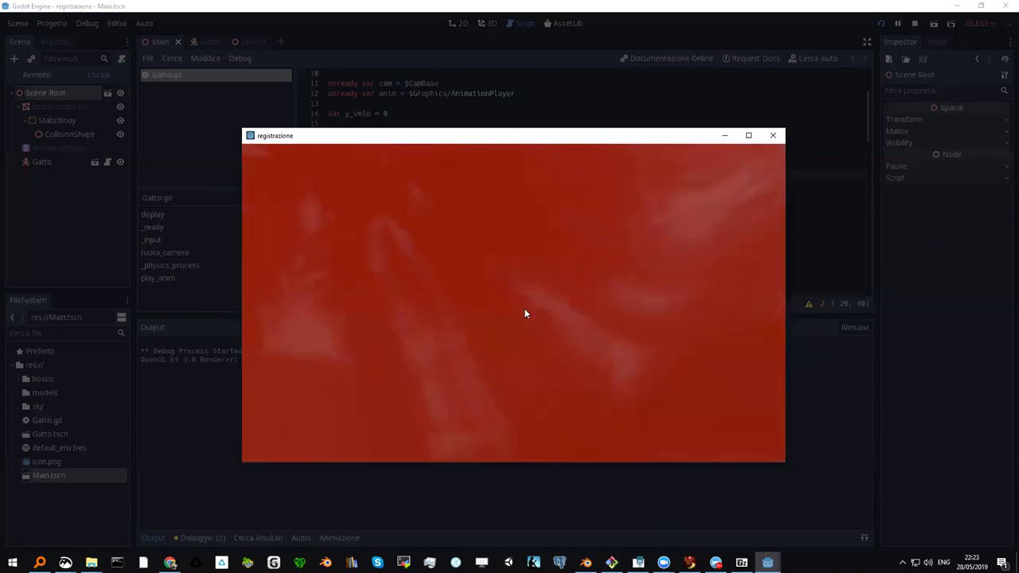
key(Left)
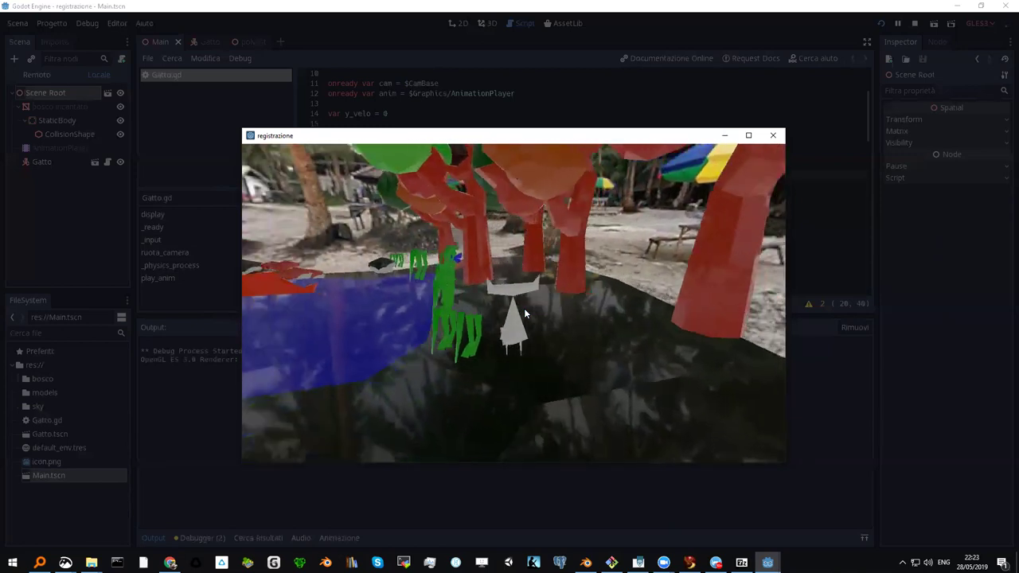
key(Left)
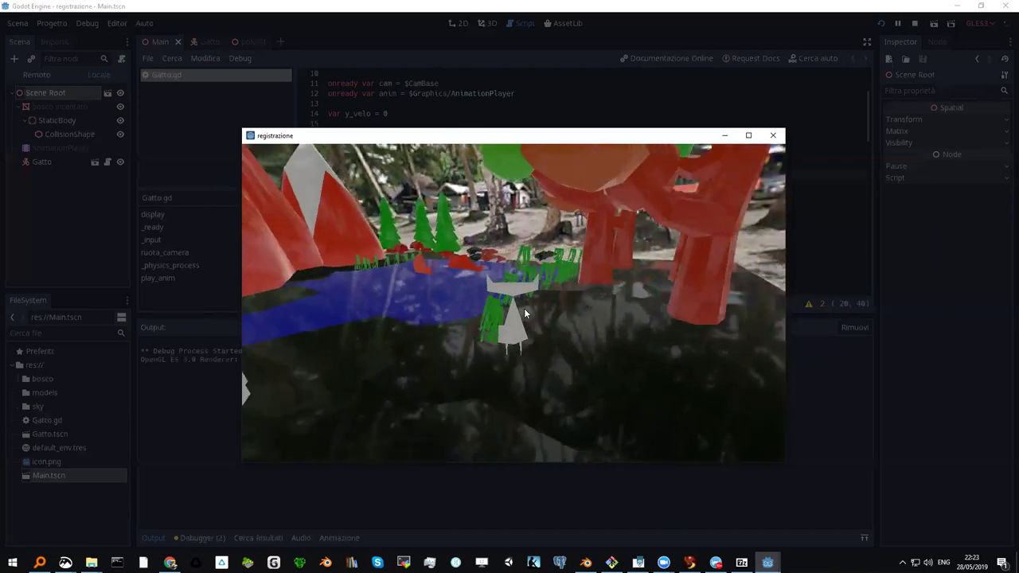
key(Left)
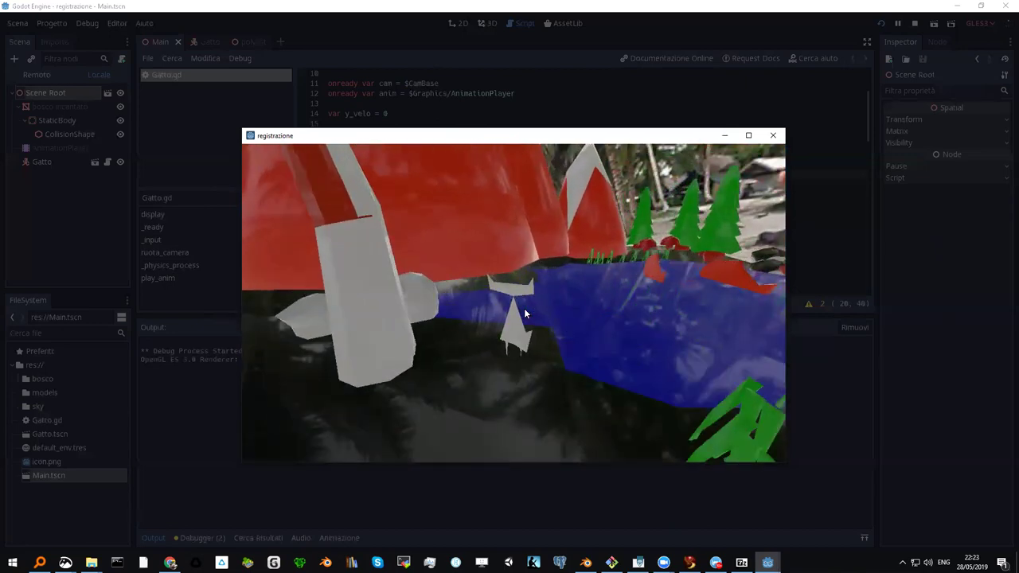
key(Left)
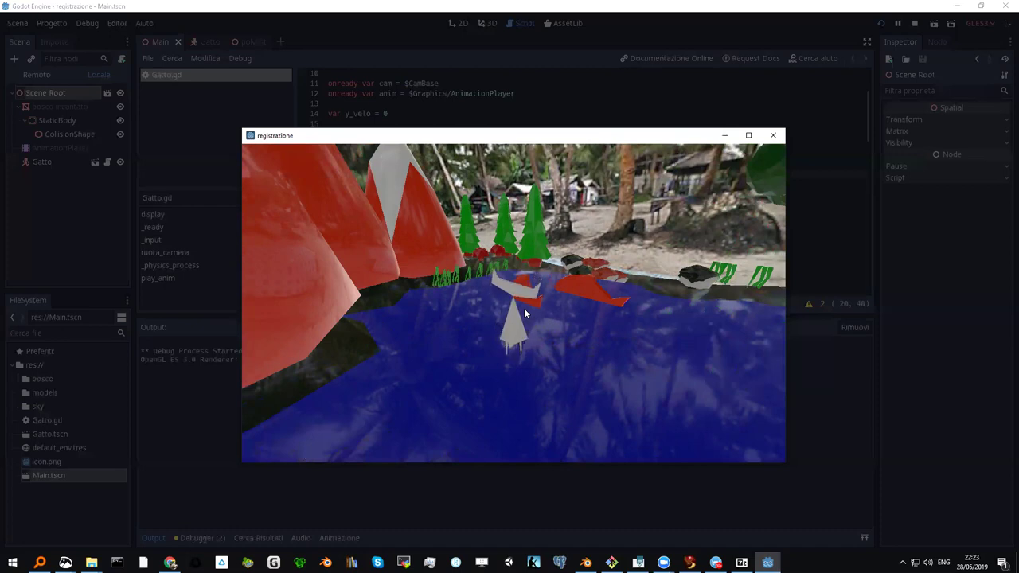
Step: Orbit the camera around the cat, then walk it toward the far bank past the red trees
mouse_move(524, 308)
mouse_down()
mouse_move(482, 301)
mouse_move(569, 308)
mouse_up()
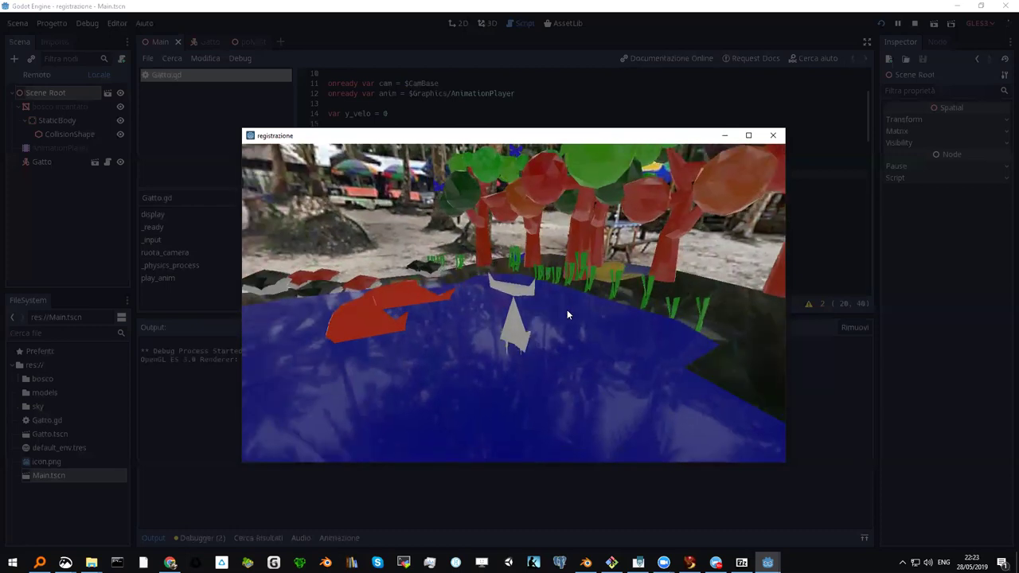
mouse_move(567, 310)
mouse_down()
mouse_move(526, 309)
mouse_move(569, 311)
mouse_move(560, 306)
mouse_up()
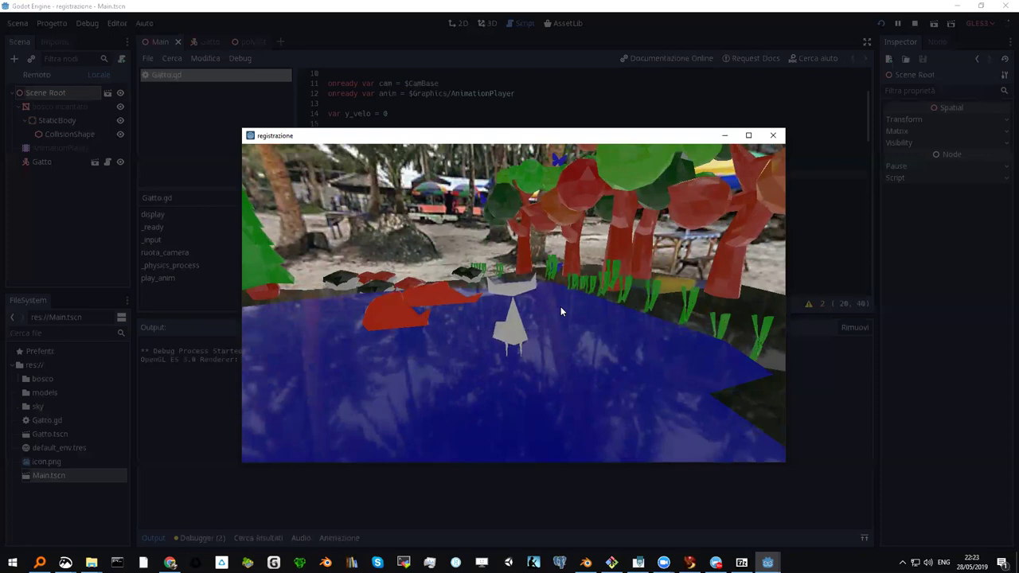
key(Up)
key(Up)
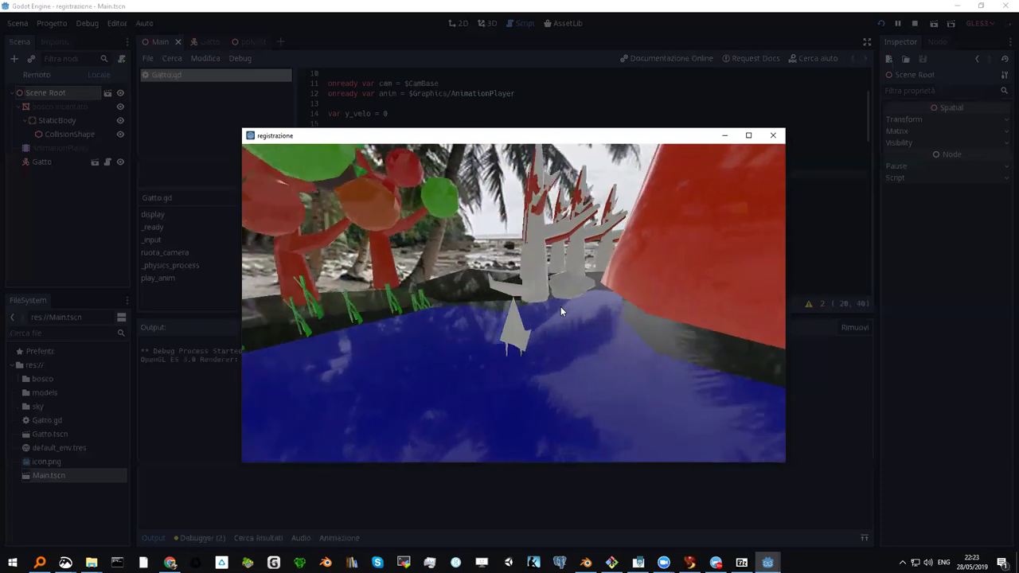
key(Up)
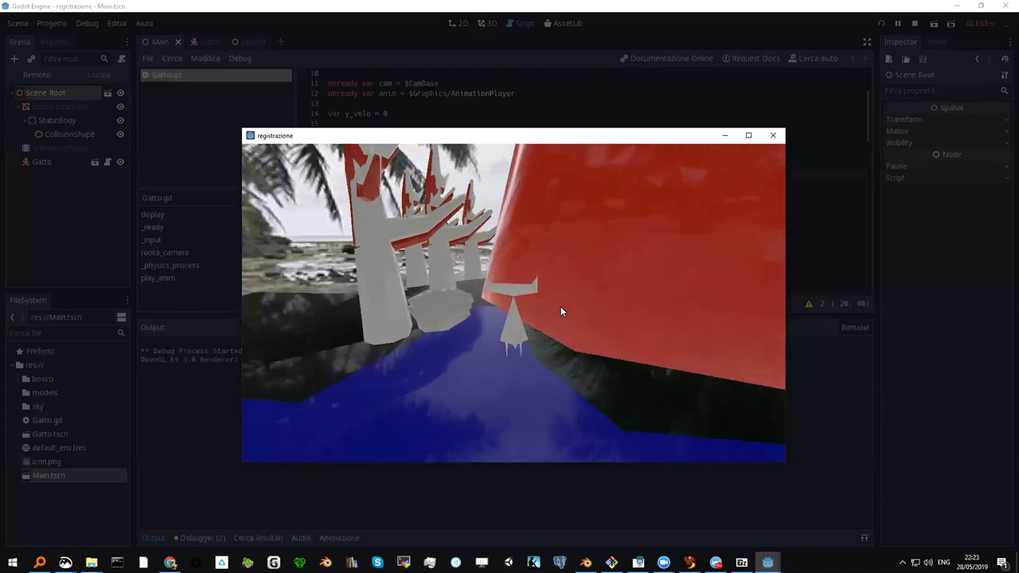
key(Up)
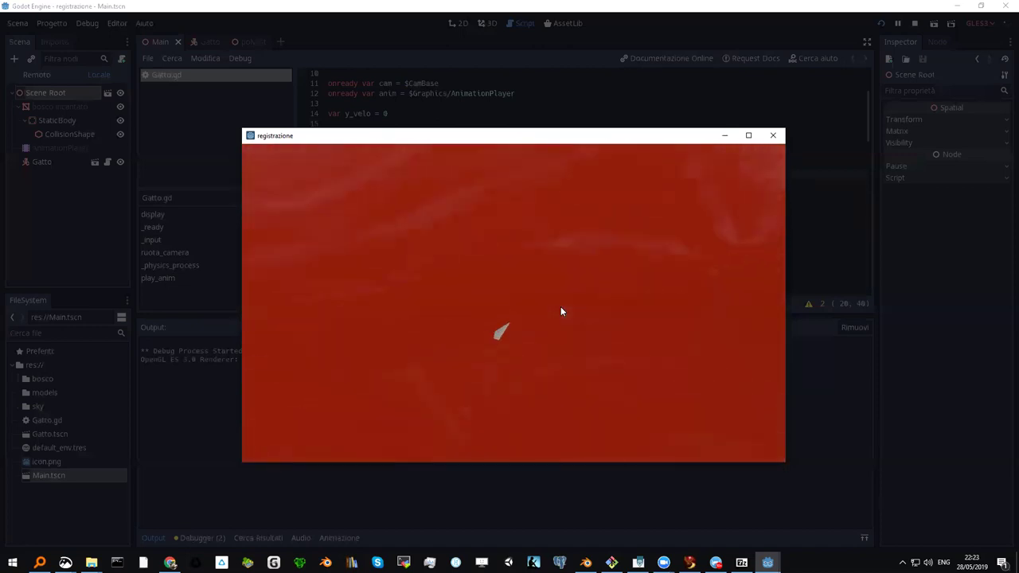
key(Left)
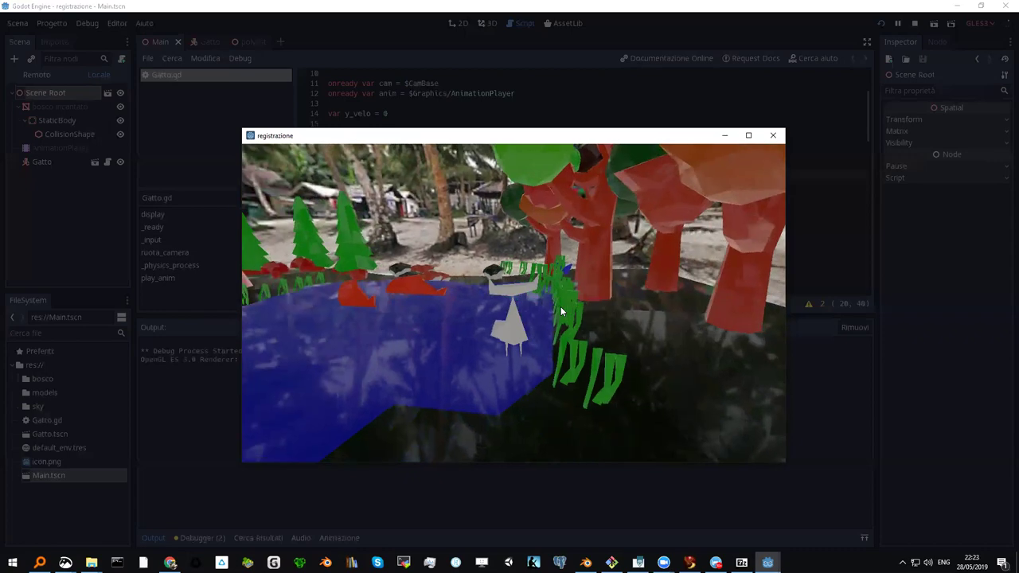
key(Left)
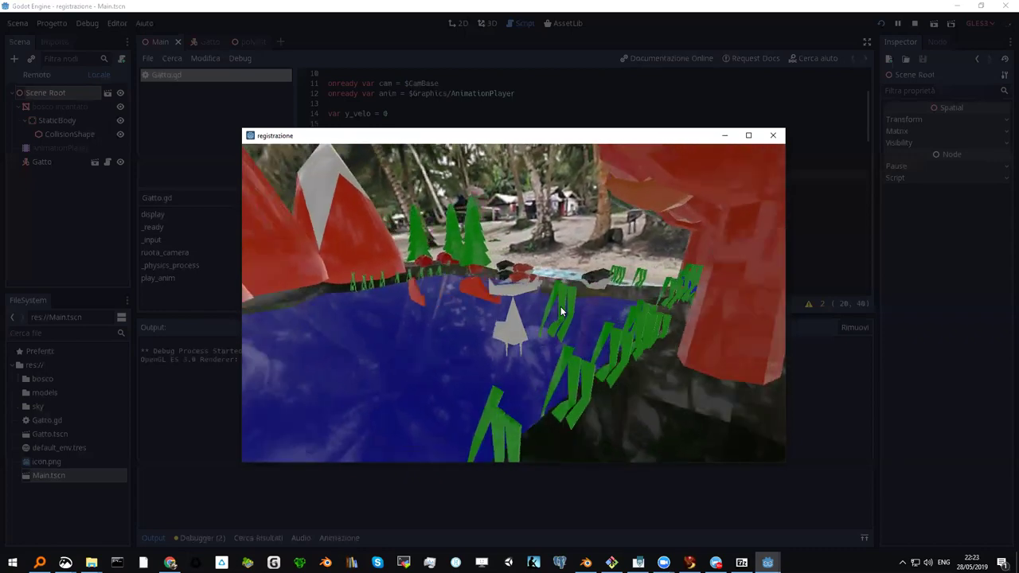
key(Left)
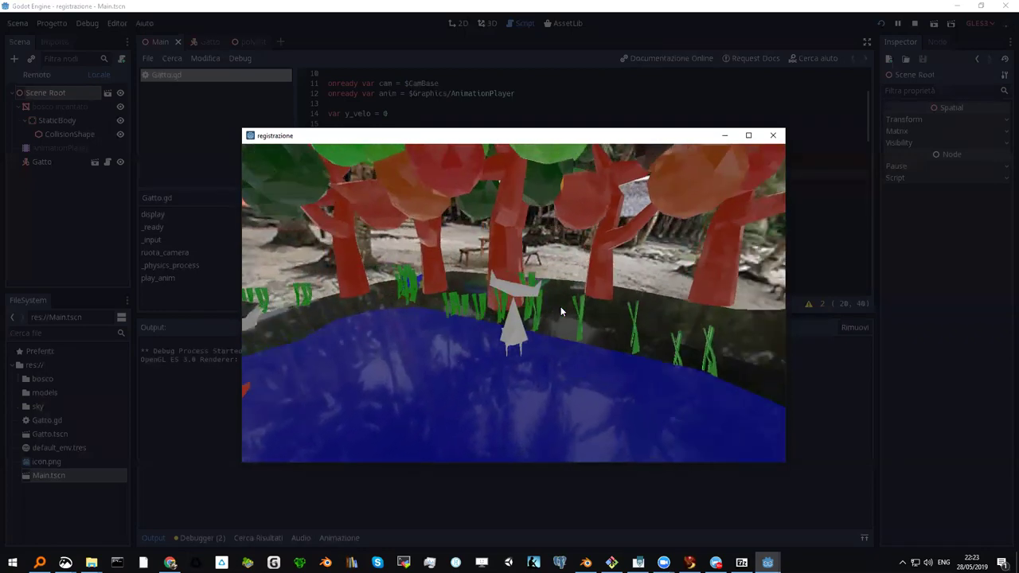
Step: Steer the cat along the lake shore toward the palms, beach and green plants
key(Left)
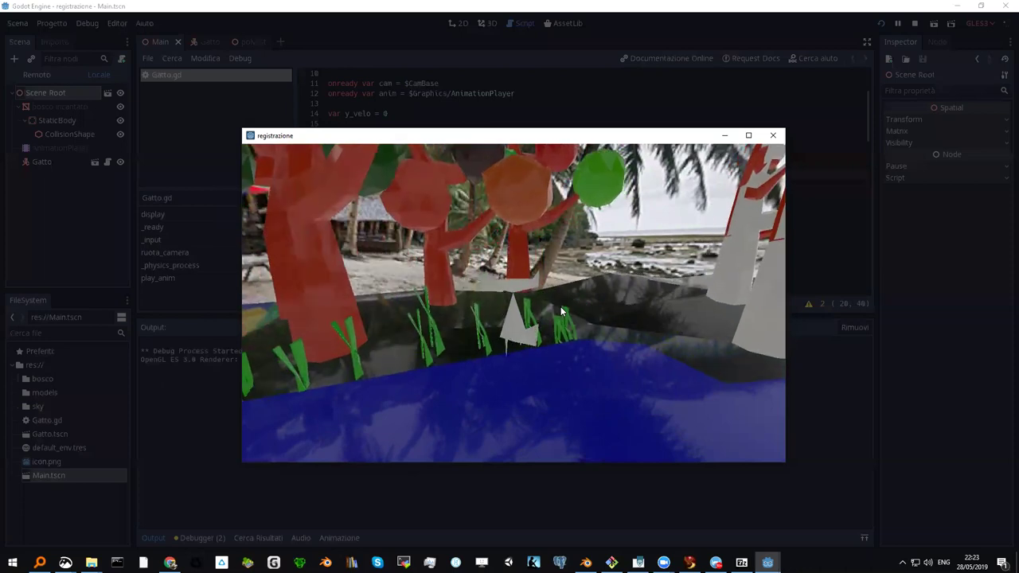
key(Left)
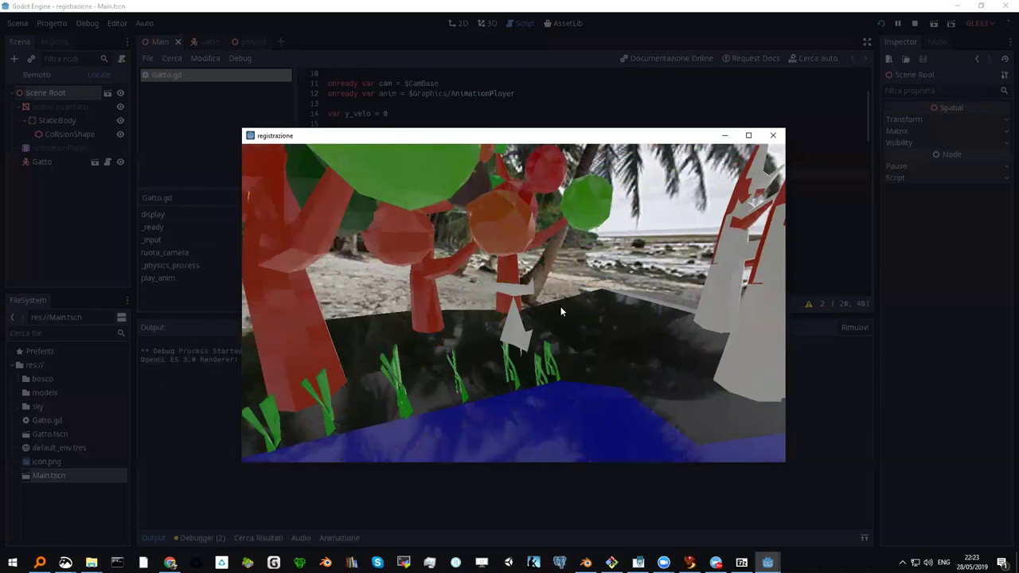
key(Left)
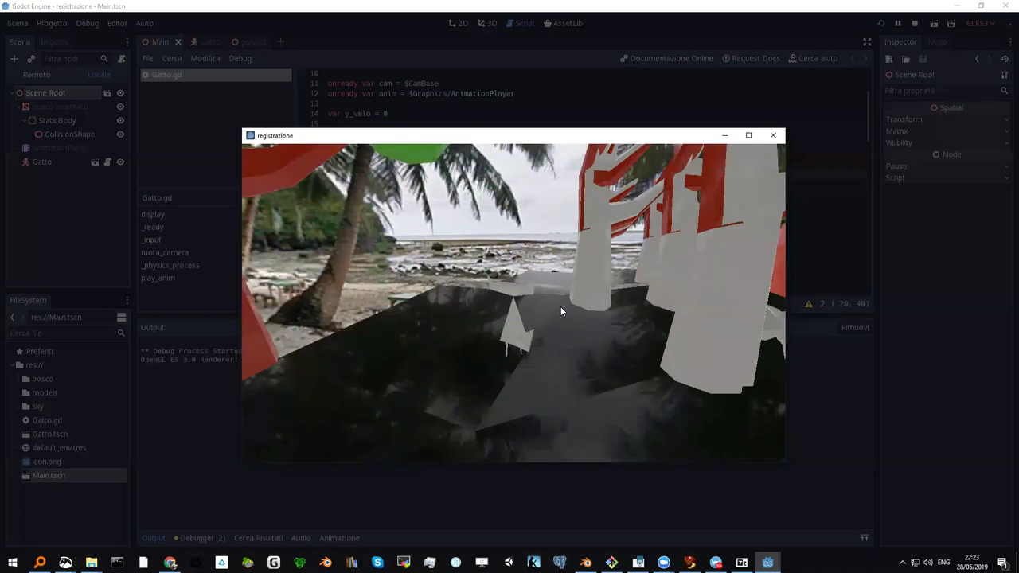
key(Left)
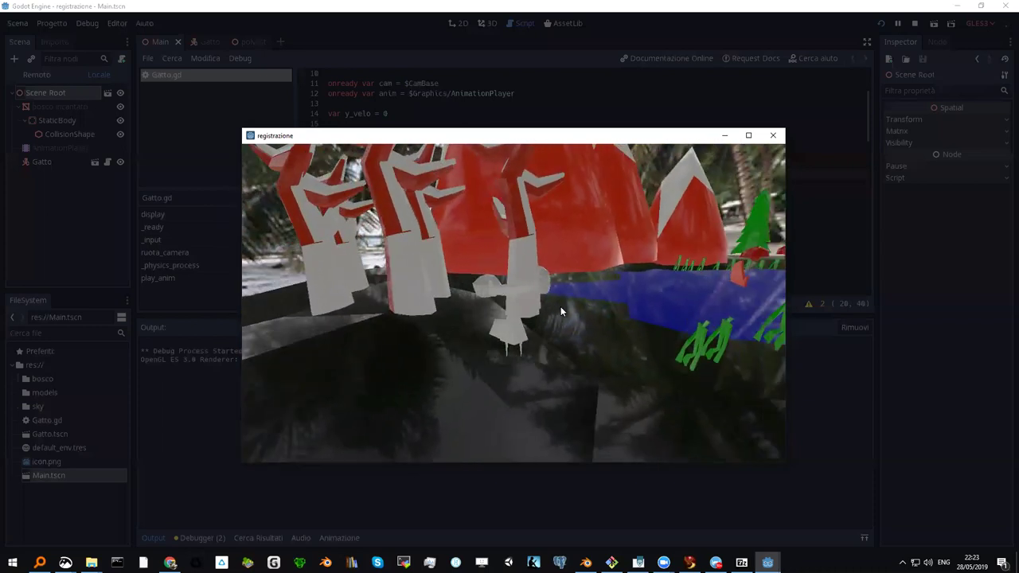
key(Right)
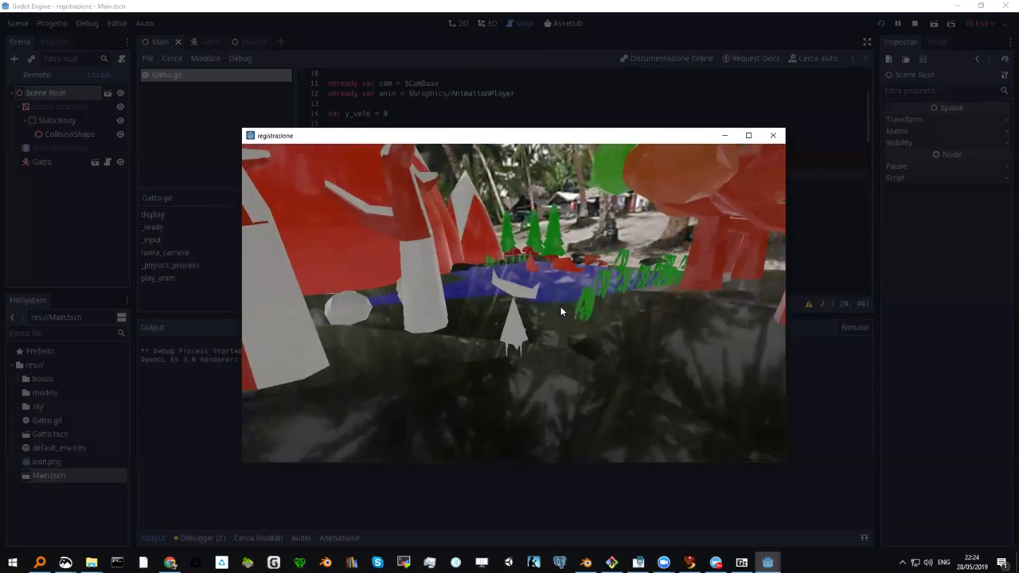
key(Right)
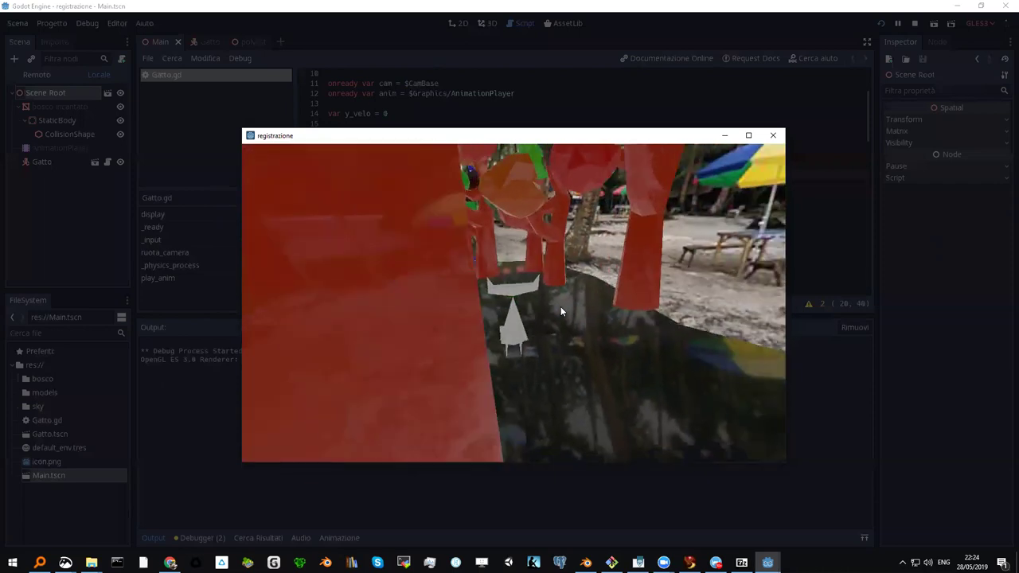
key(Left)
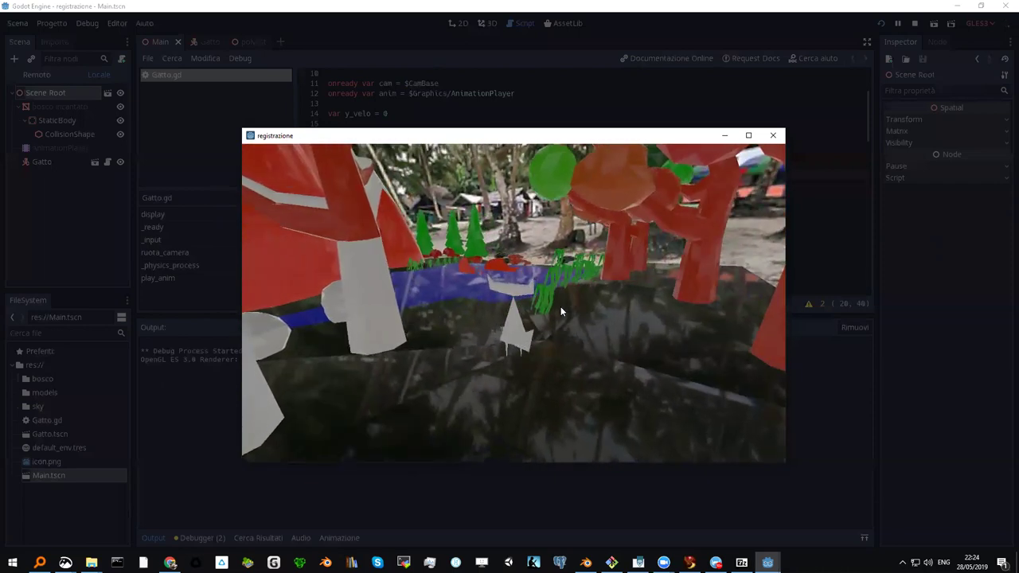
key(Left)
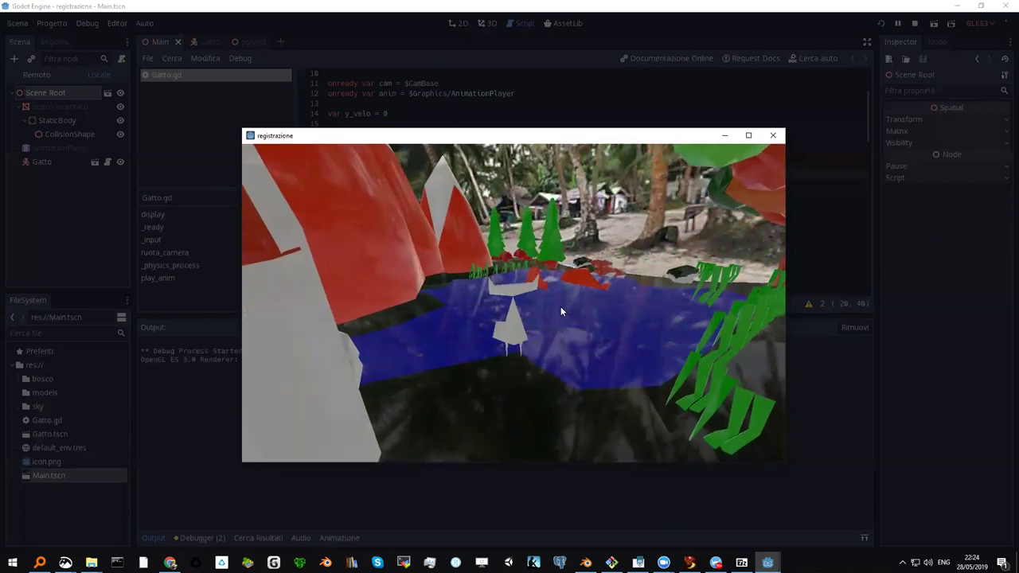
key(Left)
key(Left)
mouse_move(561, 307)
mouse_down()
mouse_move(592, 329)
mouse_move(763, 154)
mouse_up()
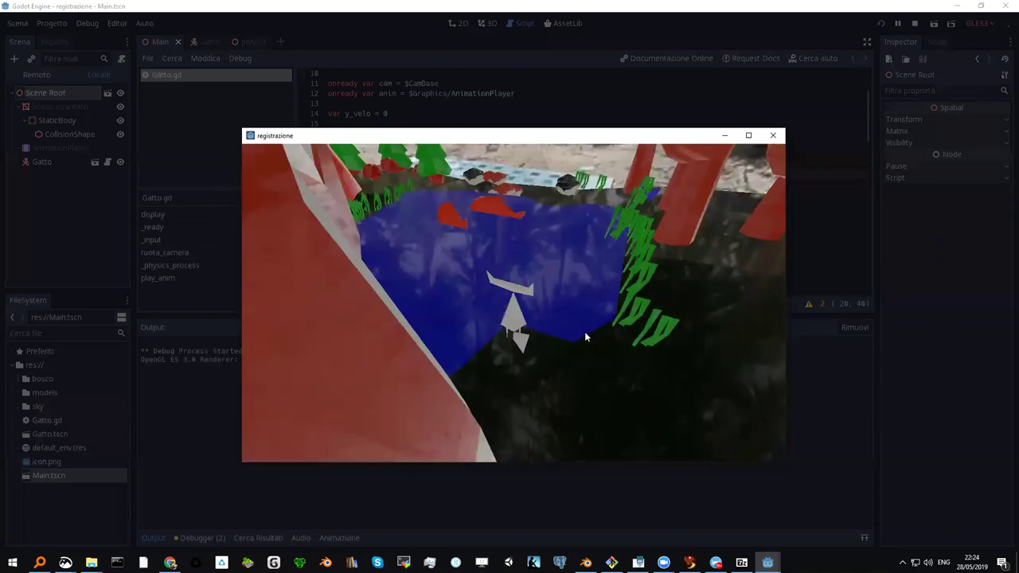
Step: Close the registrazione game window and dismiss the 'Attenzione!' unknown 'dae' format warning
click(773, 135)
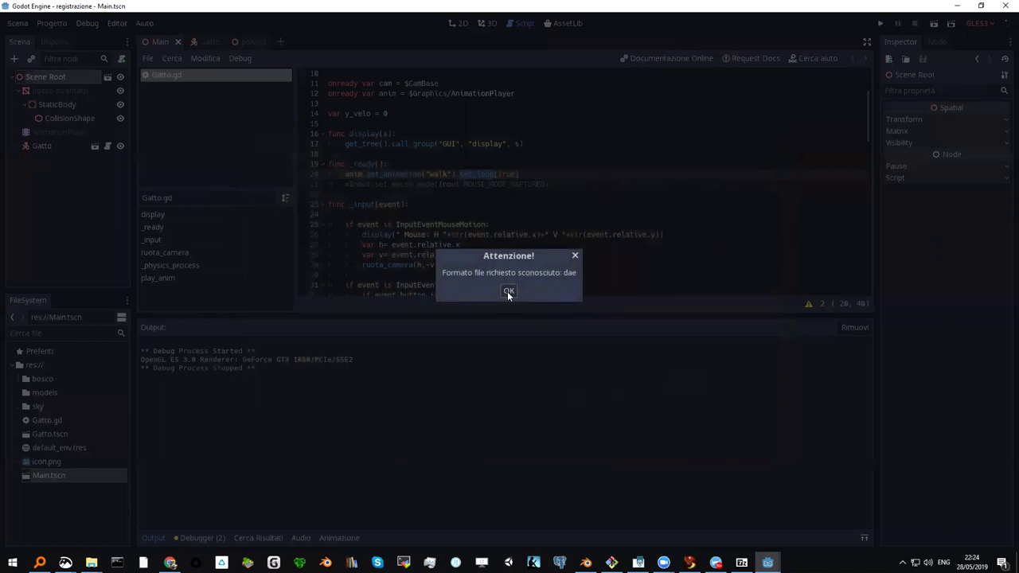
click(507, 292)
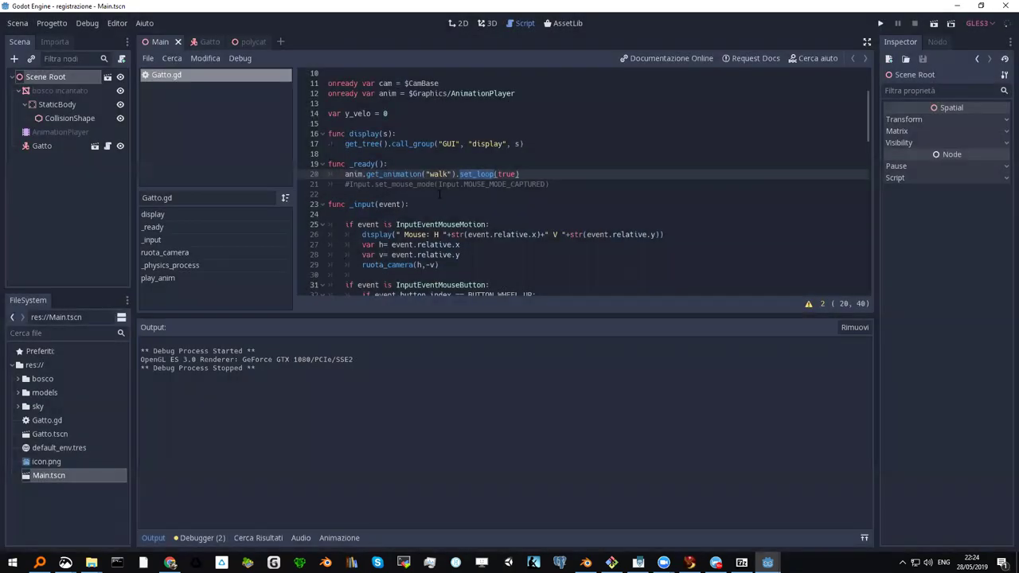